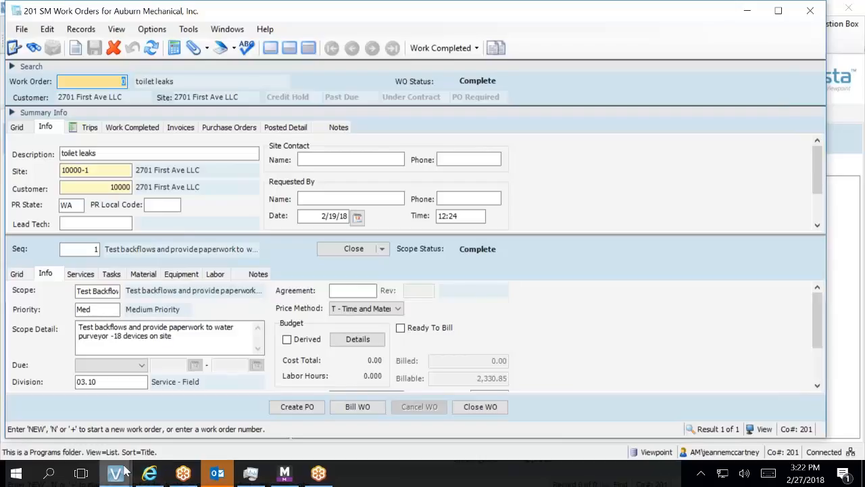
Bring up the Vista taskbar preview showing the SM Work Order Quotes window.
mouse_move(120, 471)
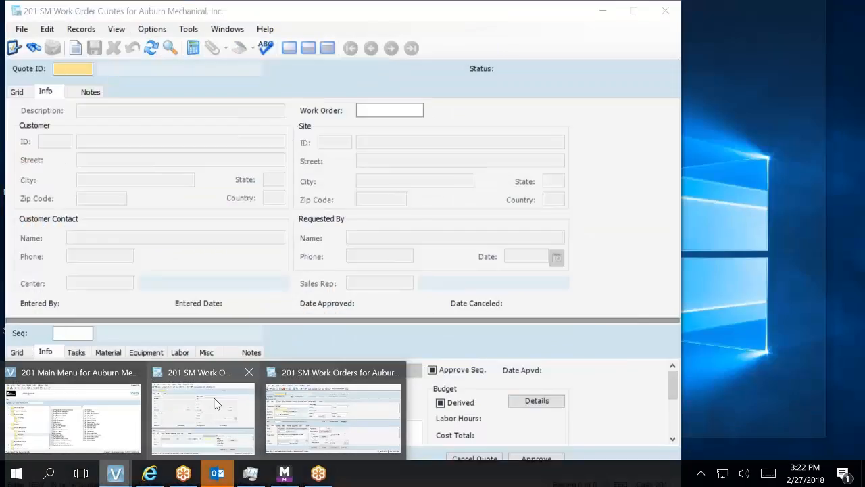
Switch to the blank SM Work Order Quotes window for Auburn Mechanical, Inc.
left_click(216, 404)
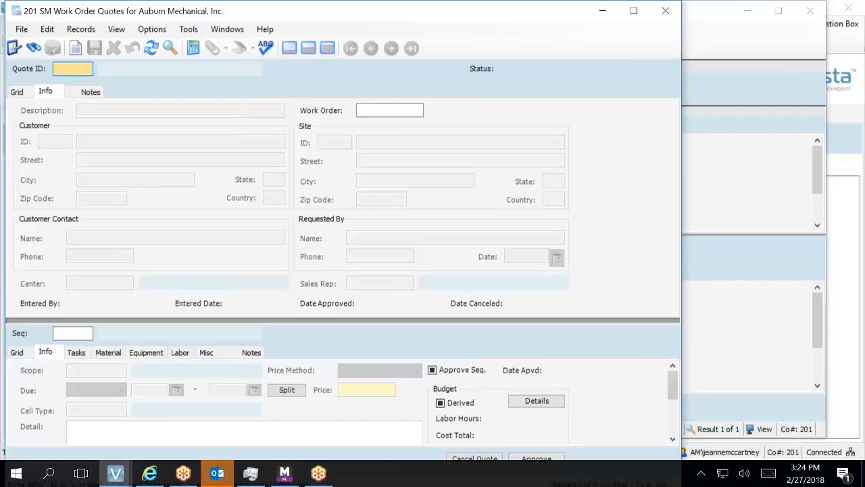
Create quote 1 described as 'Repair Backflows', leaving Work Order blank.
type("+")
key("Tab")
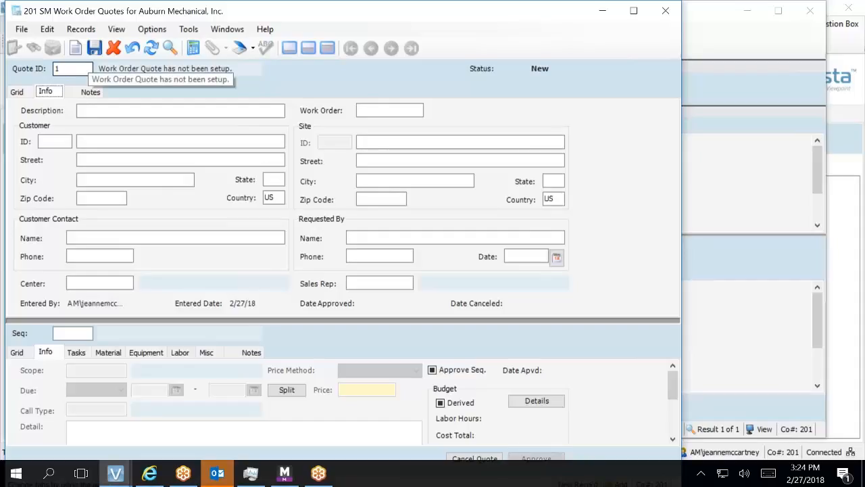
key("Tab")
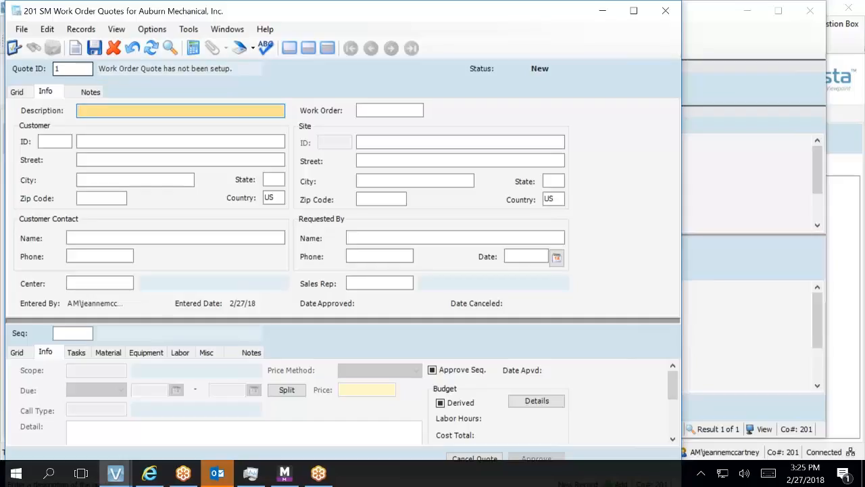
type("Repair Backflows")
key("Tab")
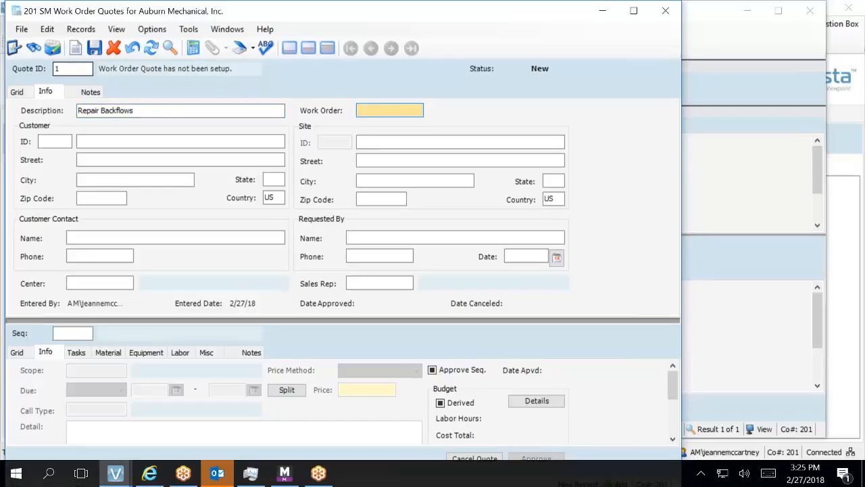
key("Tab")
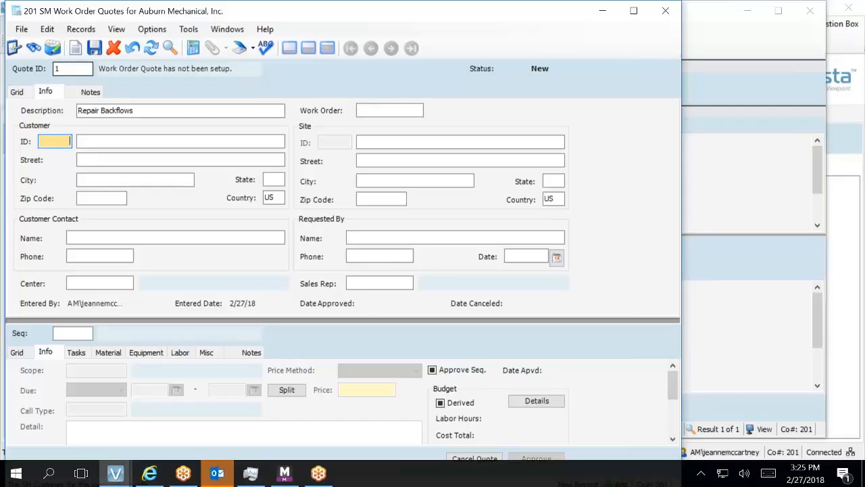
Open the SM Customer Info Lookup from Customer ID, closing and reopening it once.
key("F4")
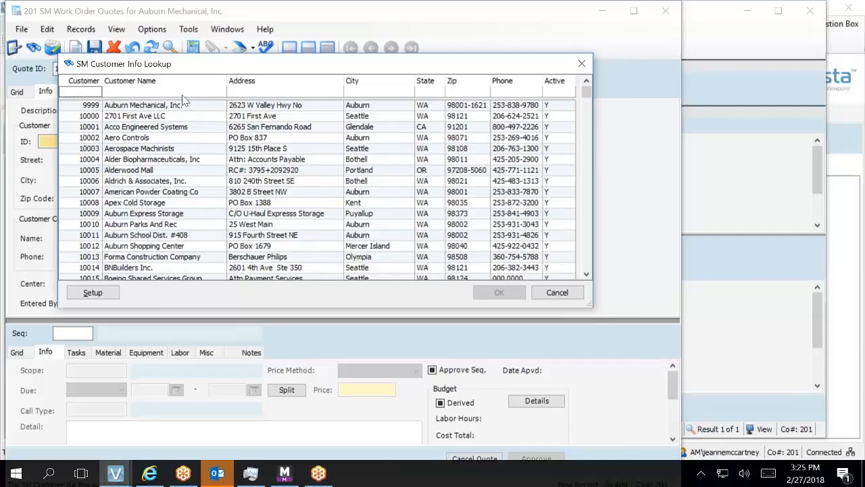
left_click(558, 292)
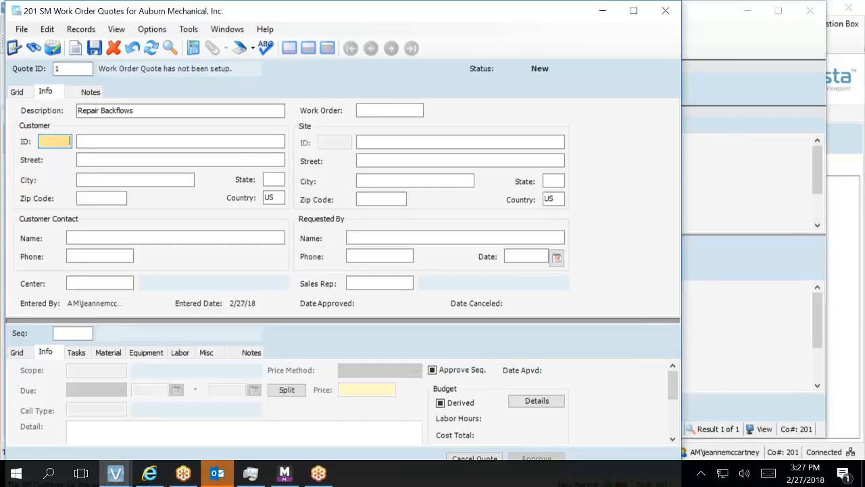
key("F4")
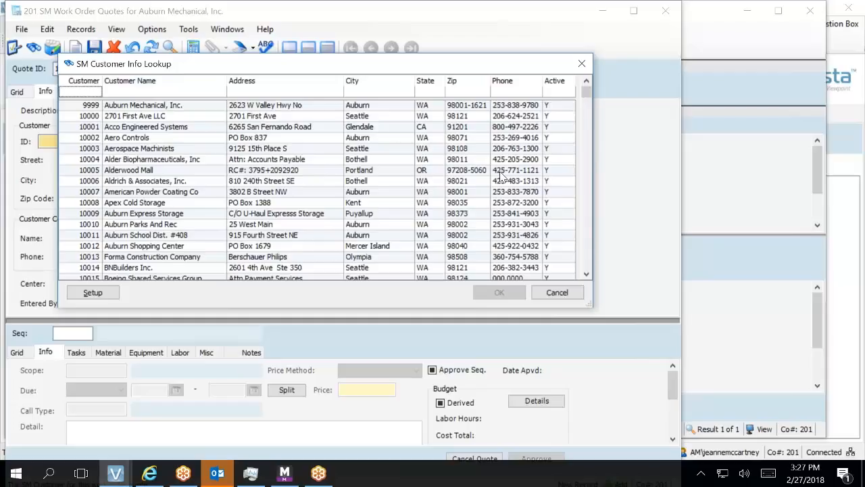
Filter the customer lookup by number 10330 and accept First Western Properties, Inc.
left_click(169, 93)
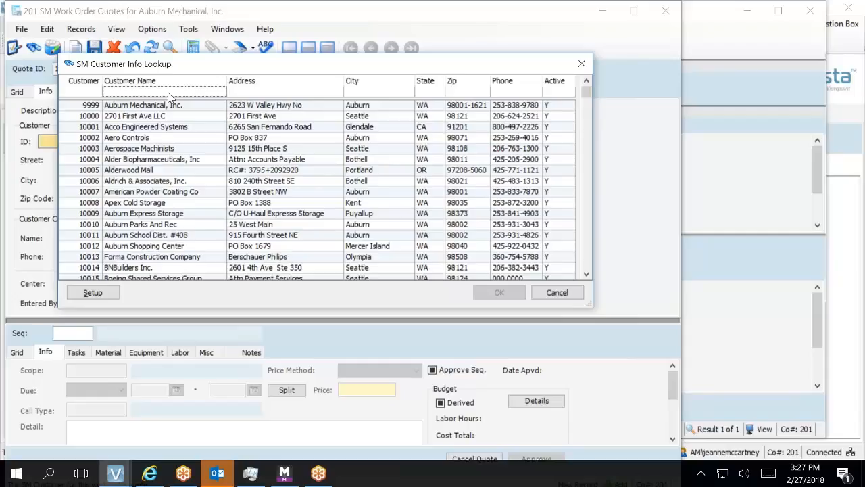
left_click(76, 94)
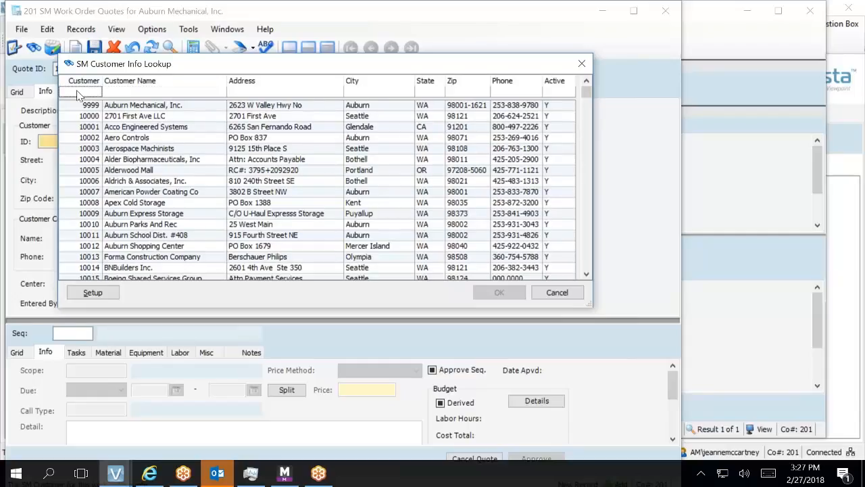
type("10330")
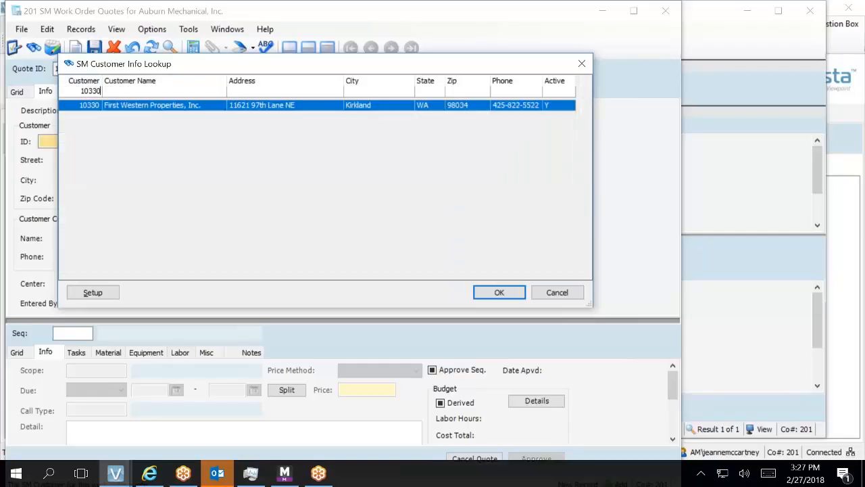
key("Return")
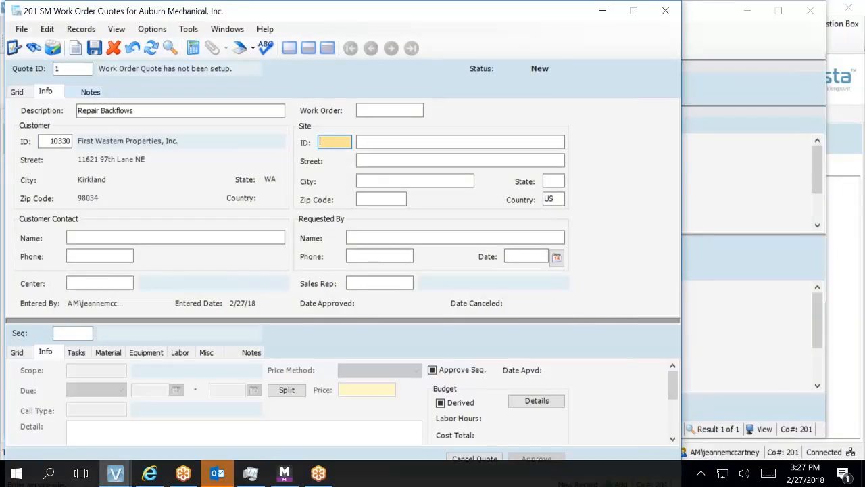
Set service site 10330-1, then bring up the HQ Contact Names Lookup for the customer contact.
key("F4")
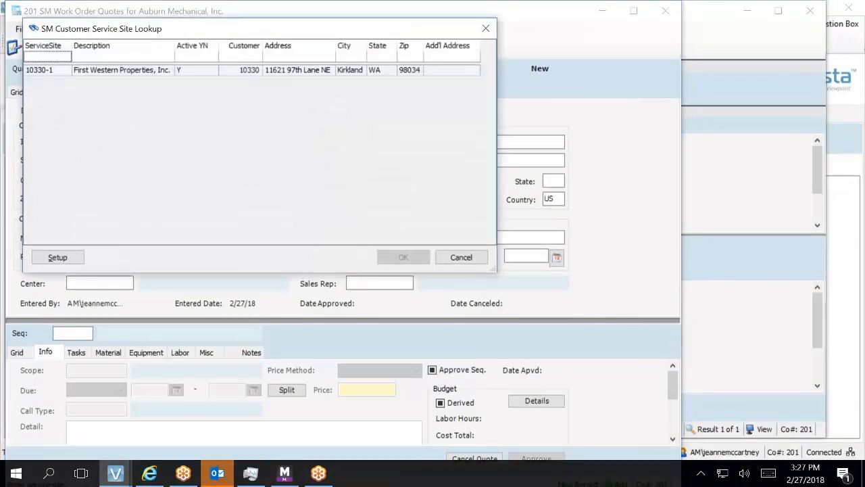
left_click(68, 71)
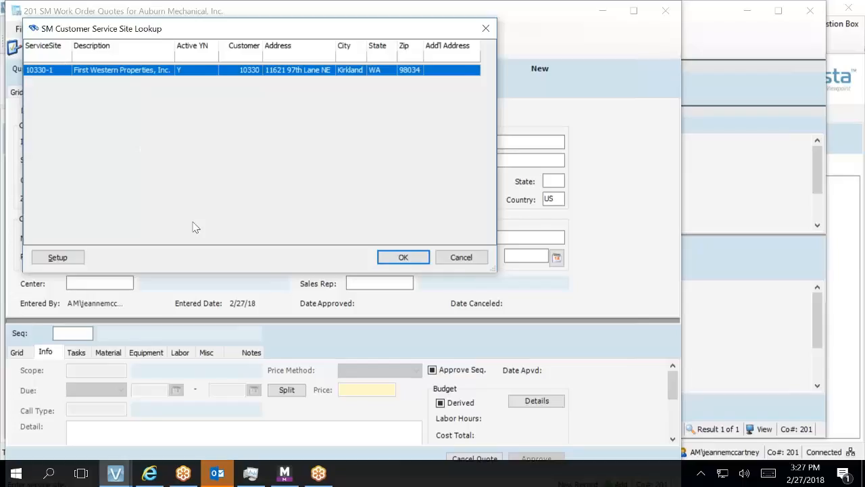
left_click(413, 261)
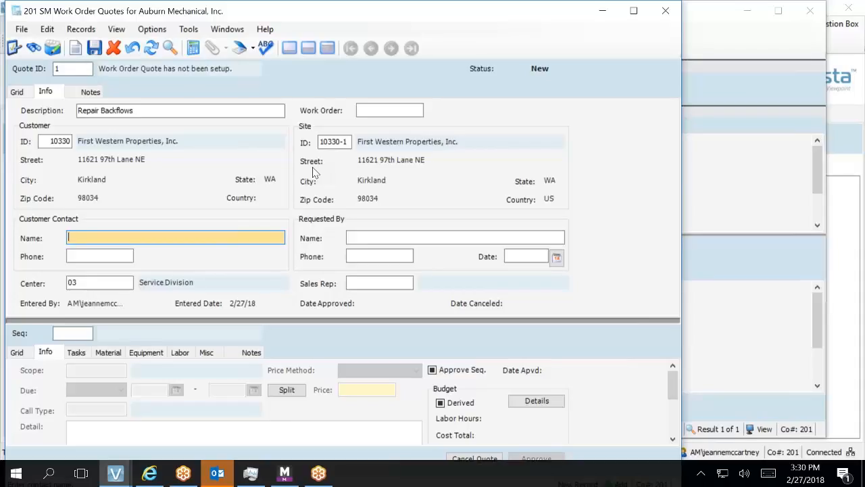
key("F4")
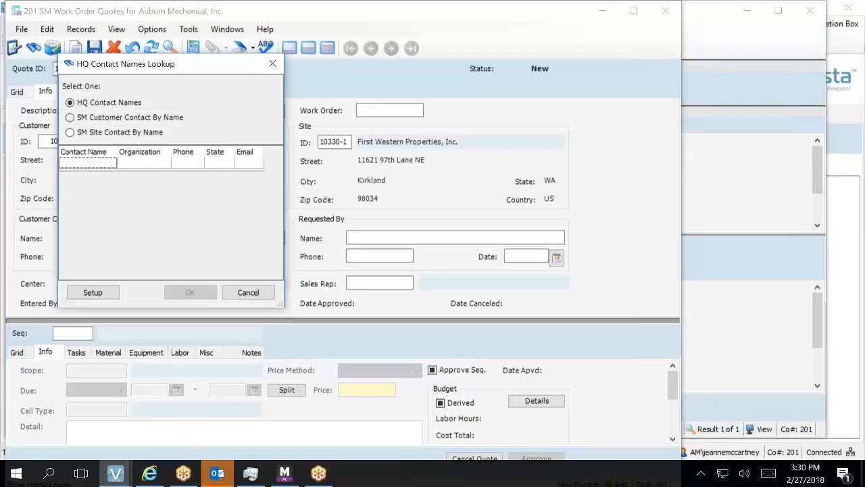
left_click(71, 118)
left_click(72, 133)
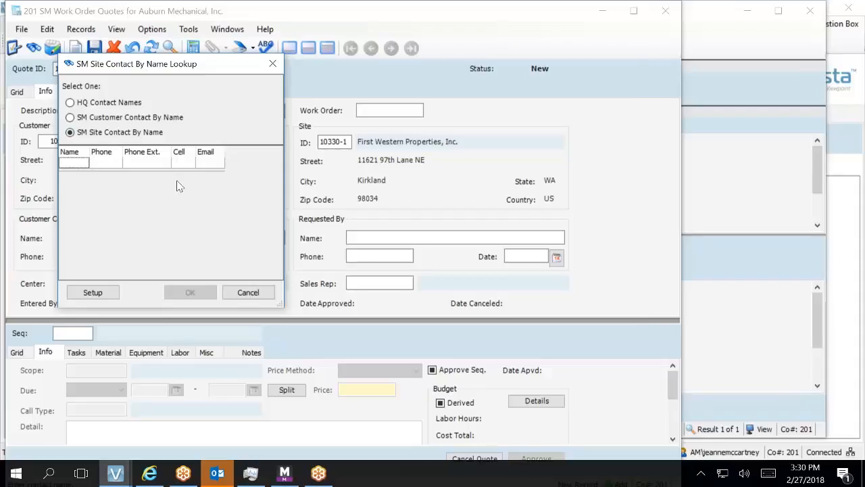
left_click(111, 121)
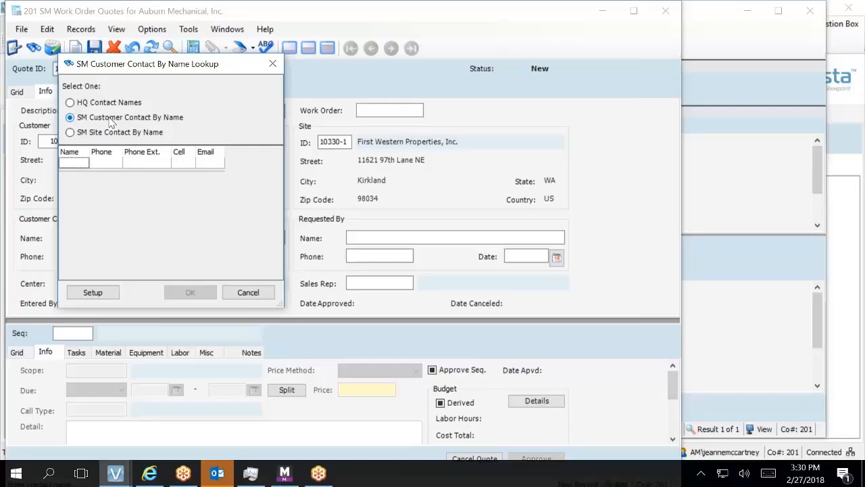
left_click(111, 103)
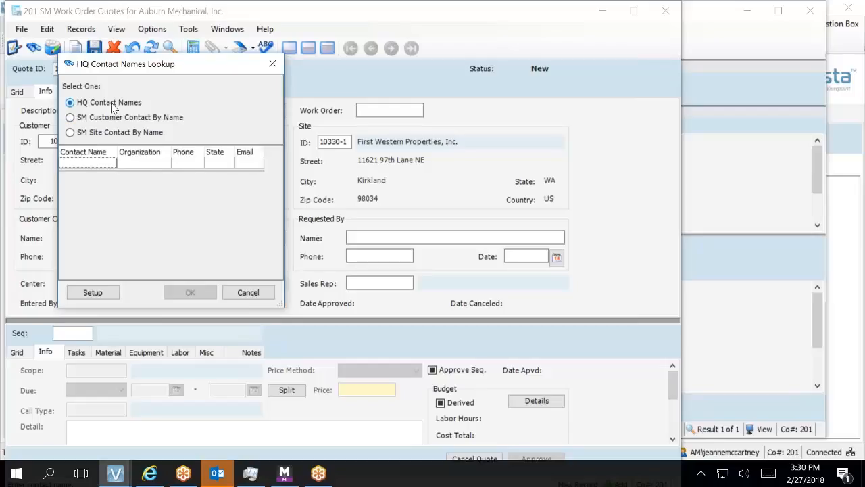
Start a new HQ contact record and enter the contact's corrected first name and last name.
left_click(94, 294)
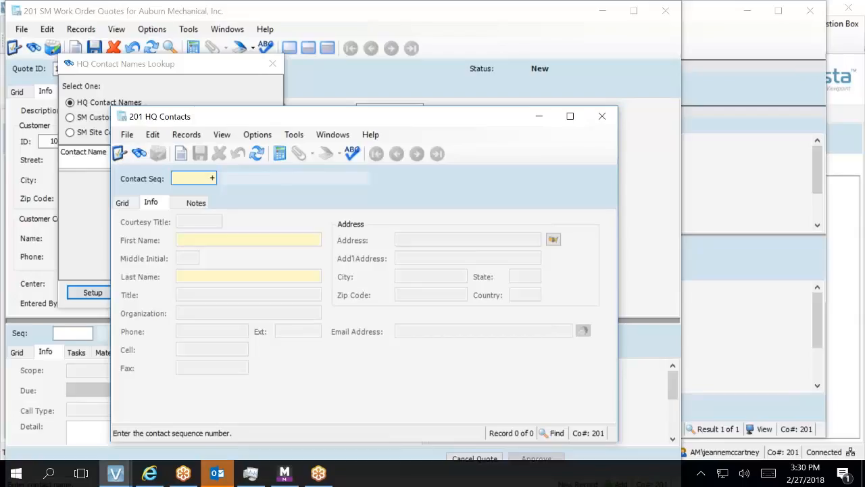
key("Tab")
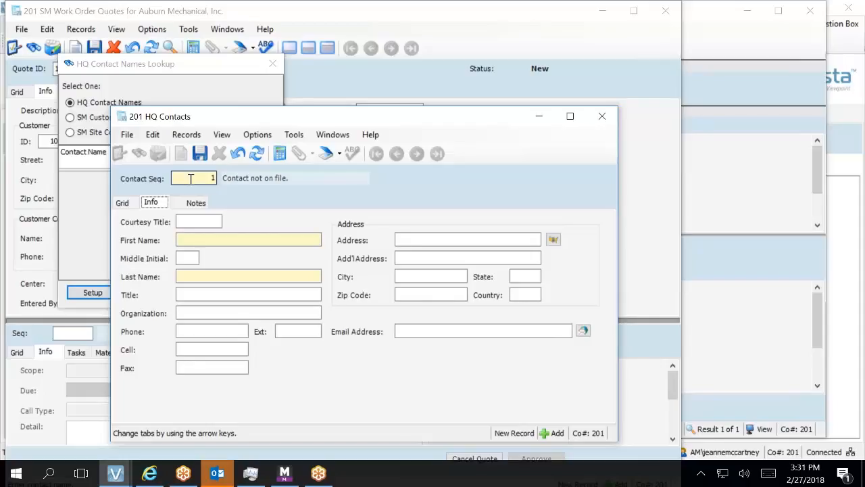
left_click(185, 240)
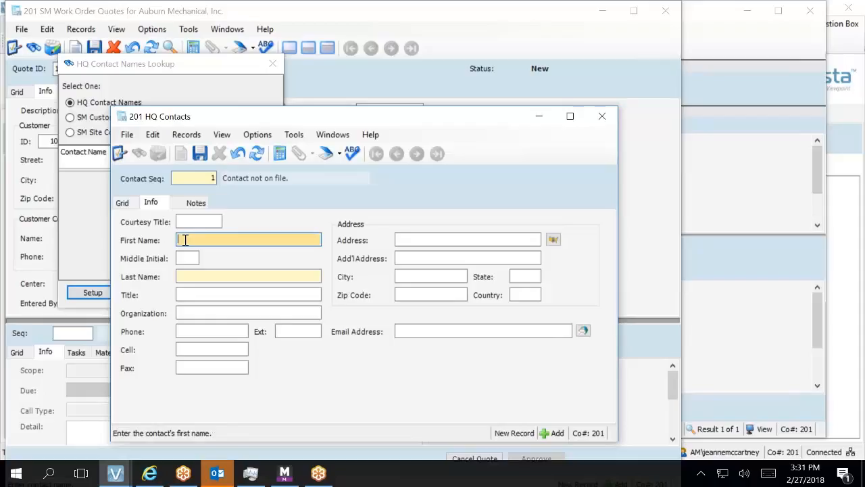
left_click(202, 177)
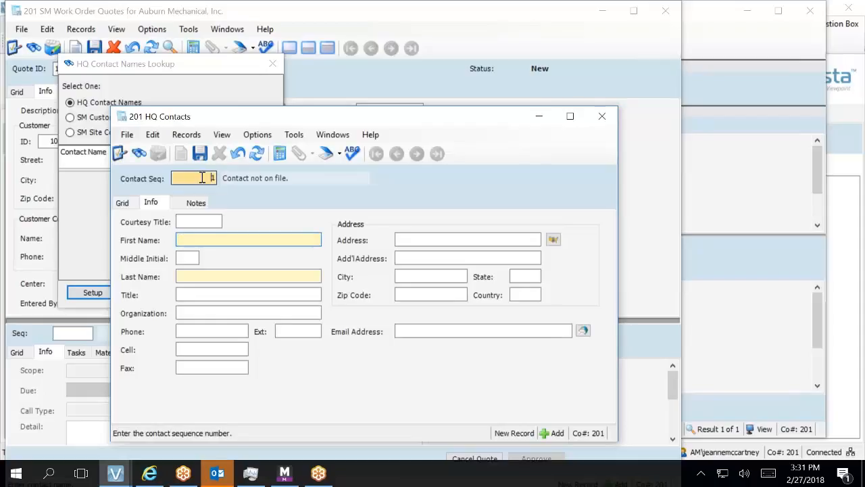
left_click(183, 238)
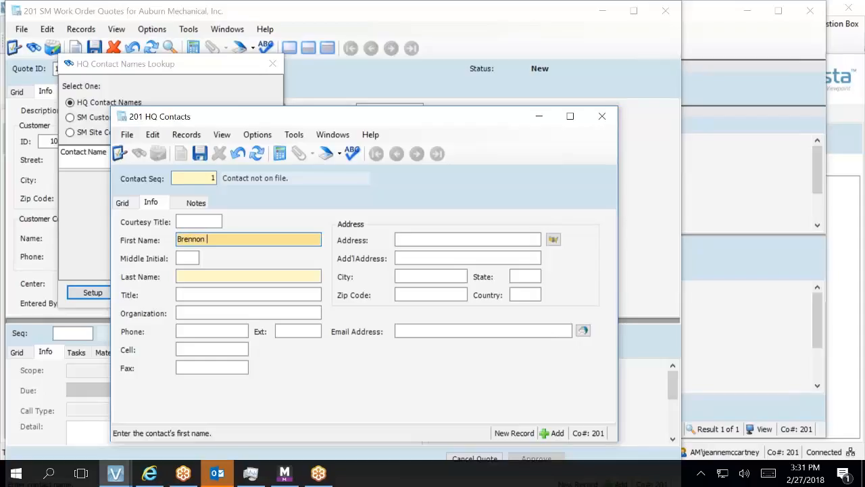
key("Tab")
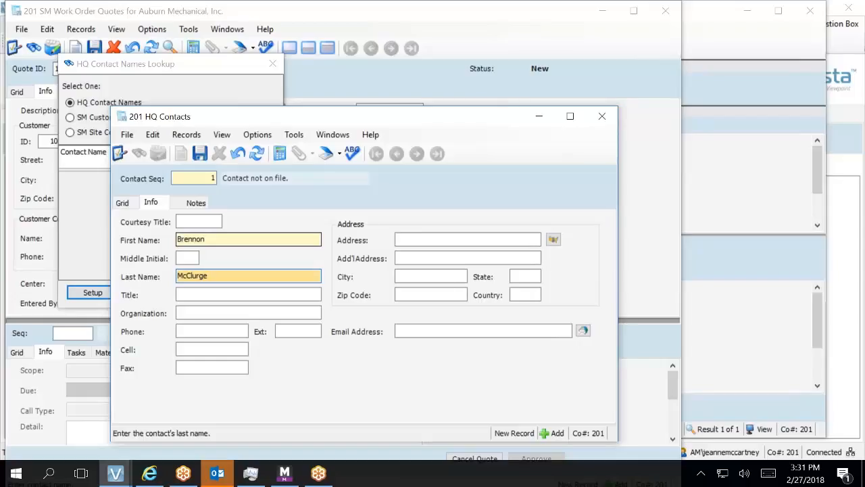
key("shift+Tab")
key("shift+Tab")
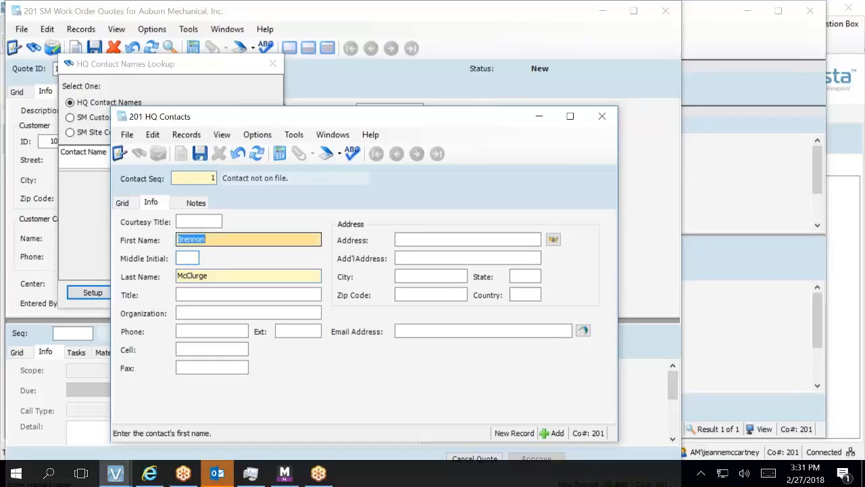
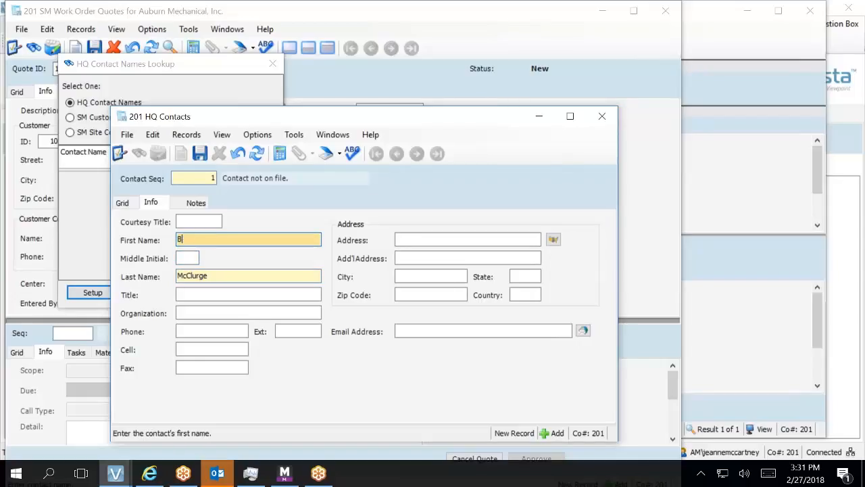
key("Tab")
key("Tab")
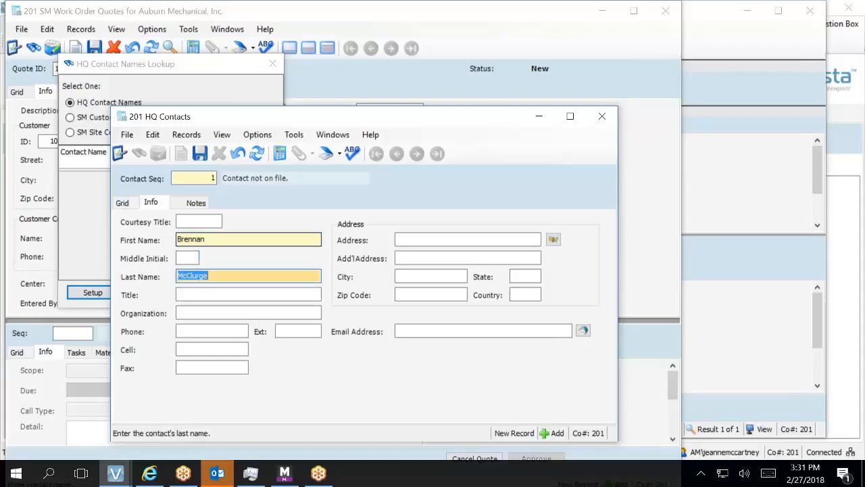
key("Tab")
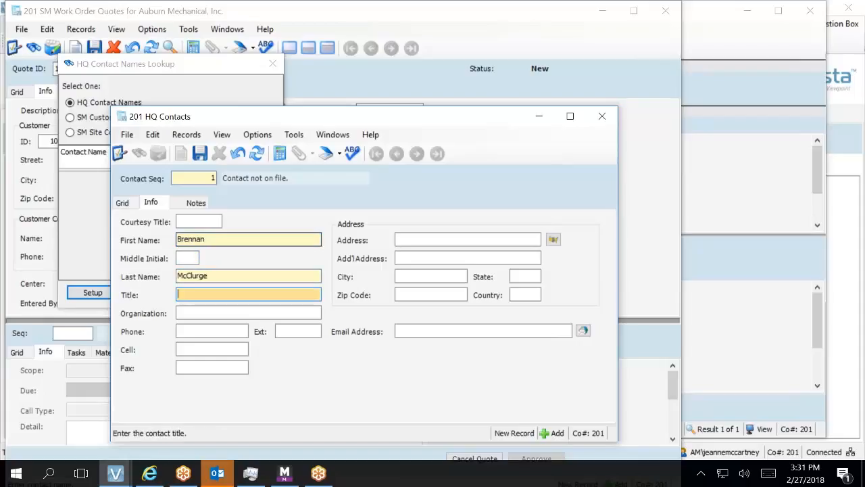
key("Tab")
key("Tab")
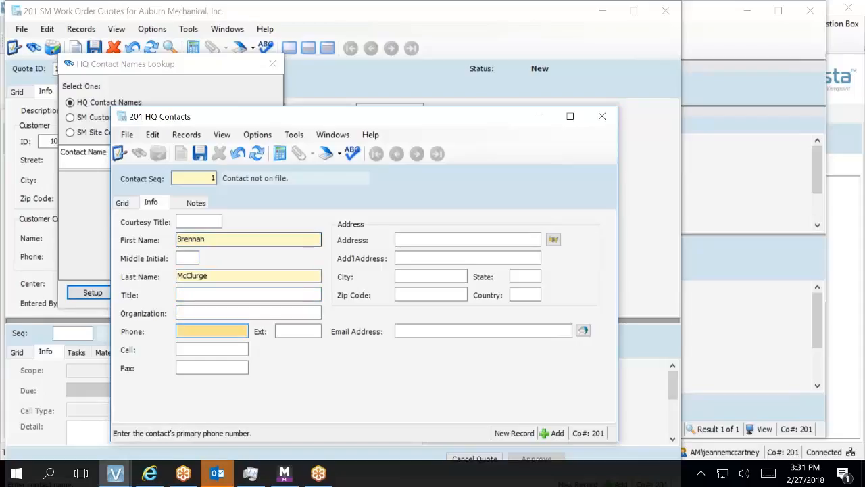
key("shift+Tab")
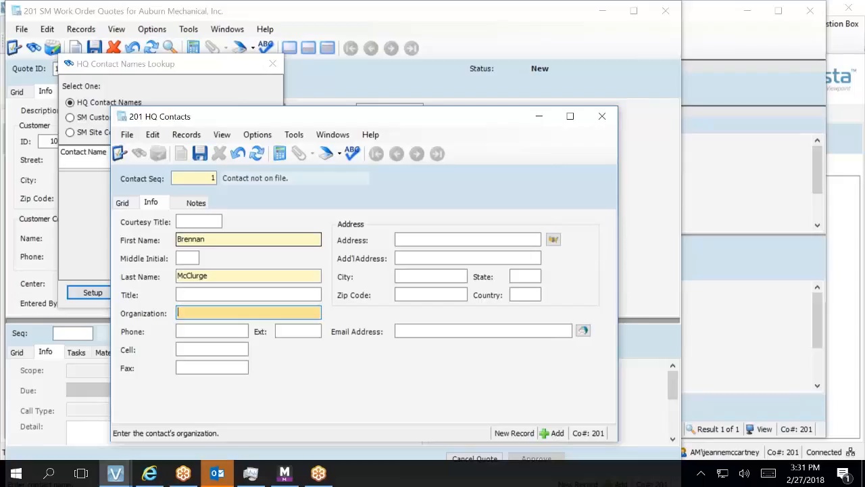
Enter the contact's phone number, correcting a missing digit.
key("Tab")
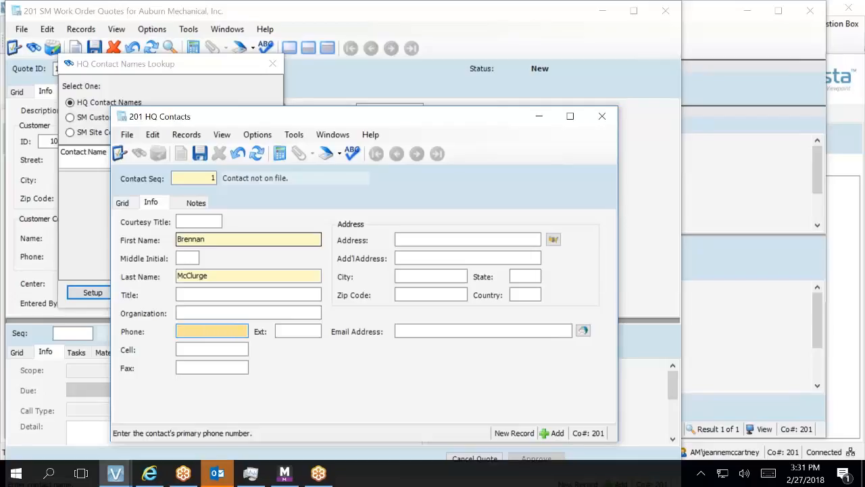
key("Tab")
key("Tab")
key("Tab")
key("Tab")
key("Tab")
key("Tab")
key("Tab")
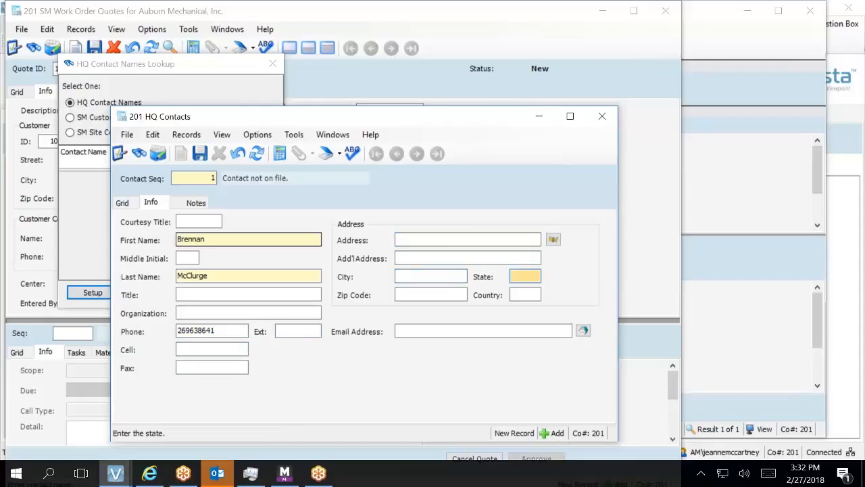
key("shift+Tab")
key("shift+Tab")
key("shift+Tab")
key("shift+Tab")
key("shift+Tab")
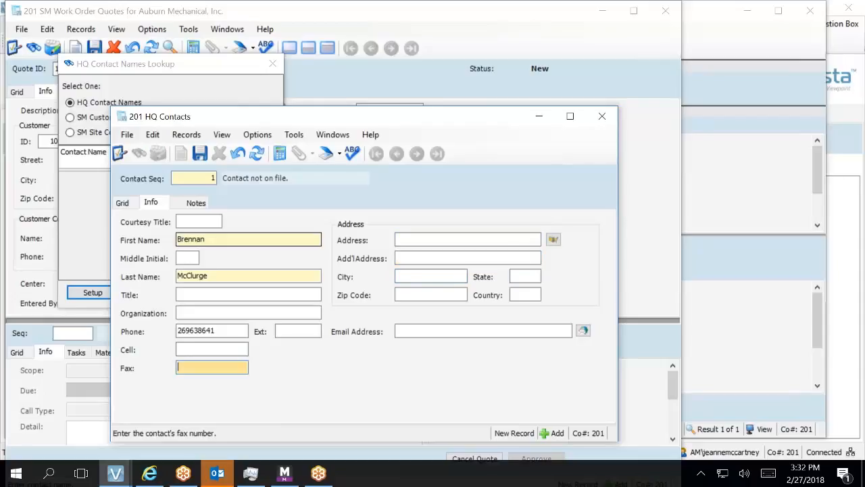
key("shift+Tab")
key("shift+Tab")
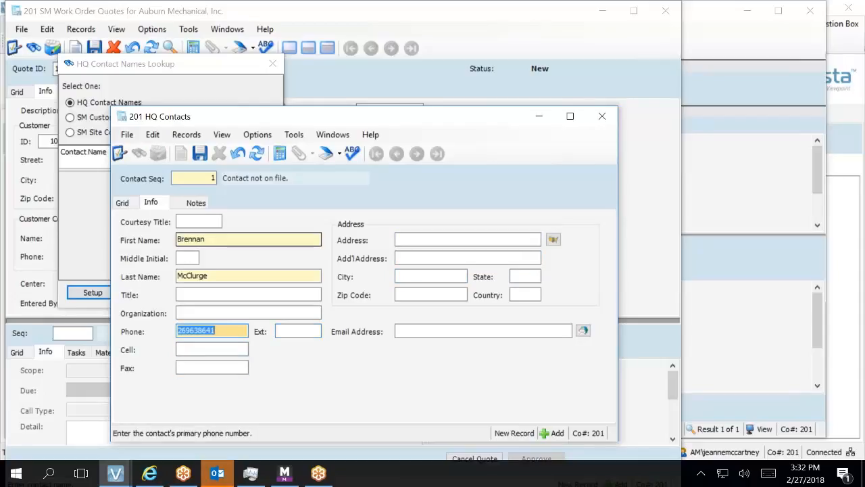
left_click(188, 330)
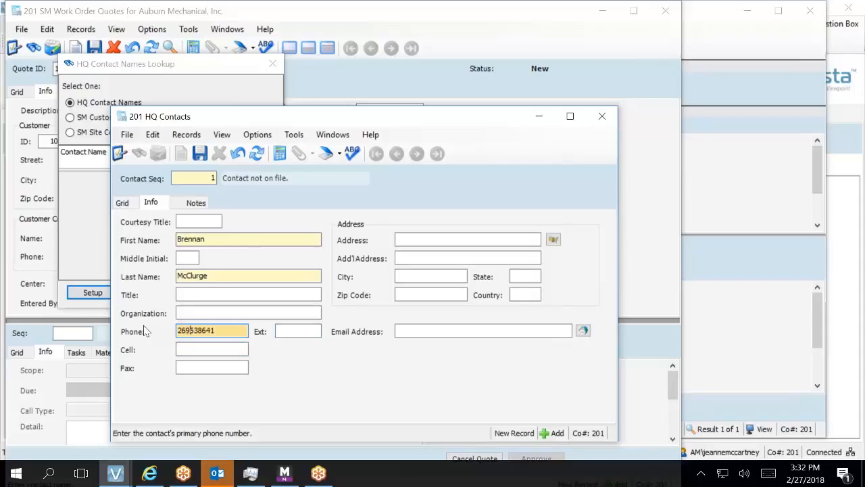
type("0")
left_click(191, 330)
left_click(204, 331)
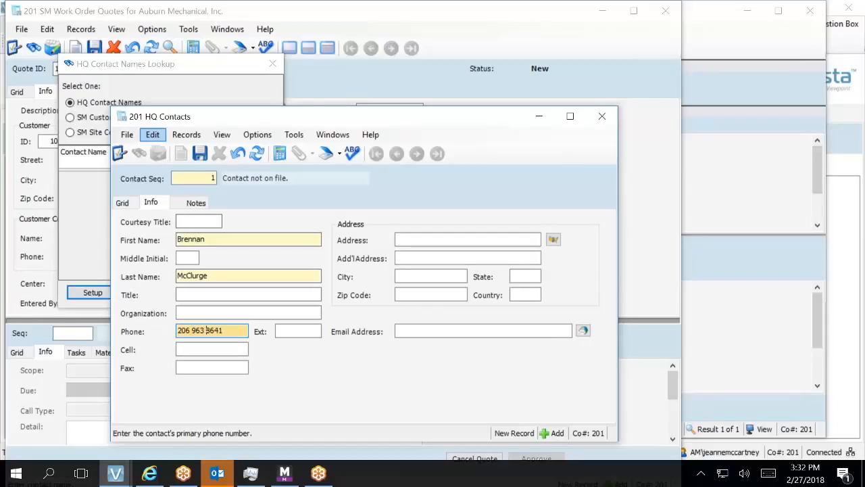
Fill in the contact's e-mail address and save the record.
left_click(408, 330)
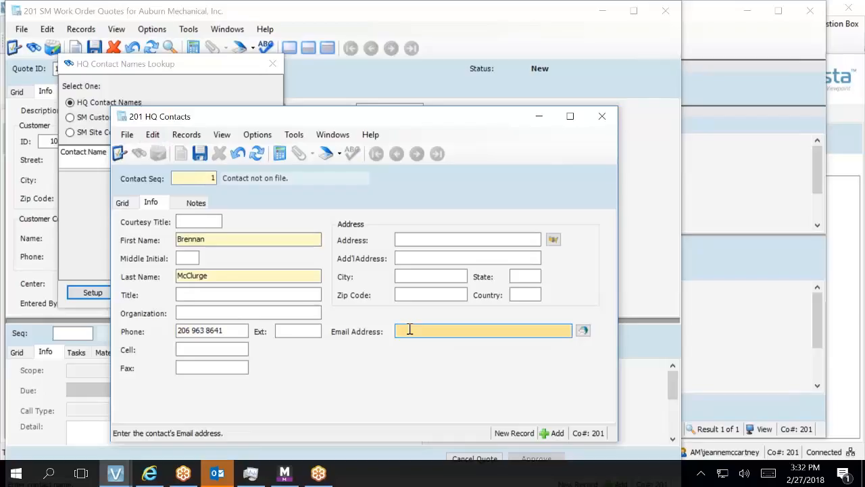
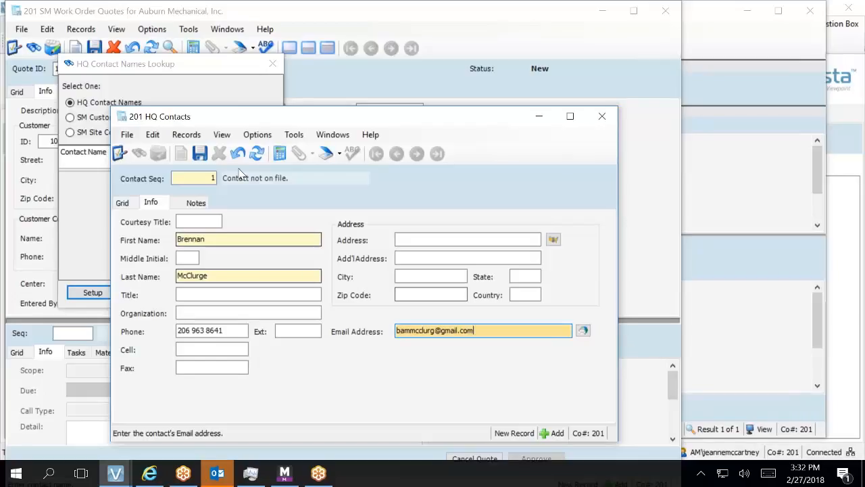
left_click(199, 154)
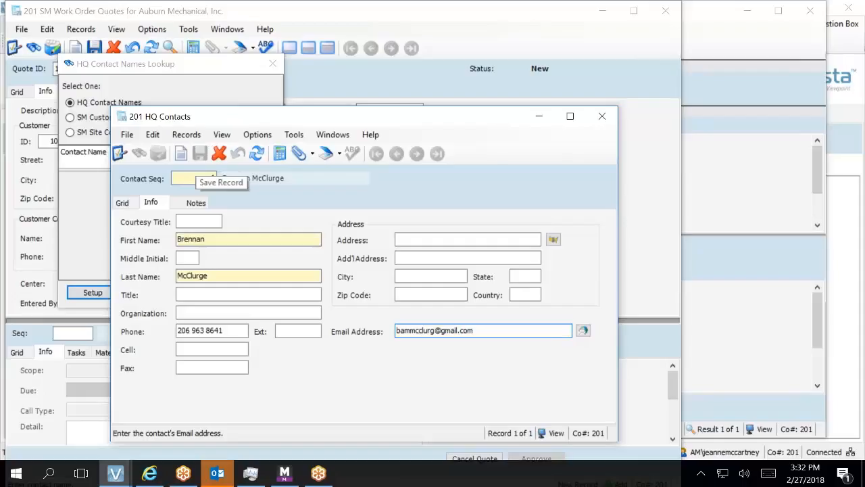
Select the newly saved contact as customer contact, keeping center 03 Service Division.
left_click(600, 117)
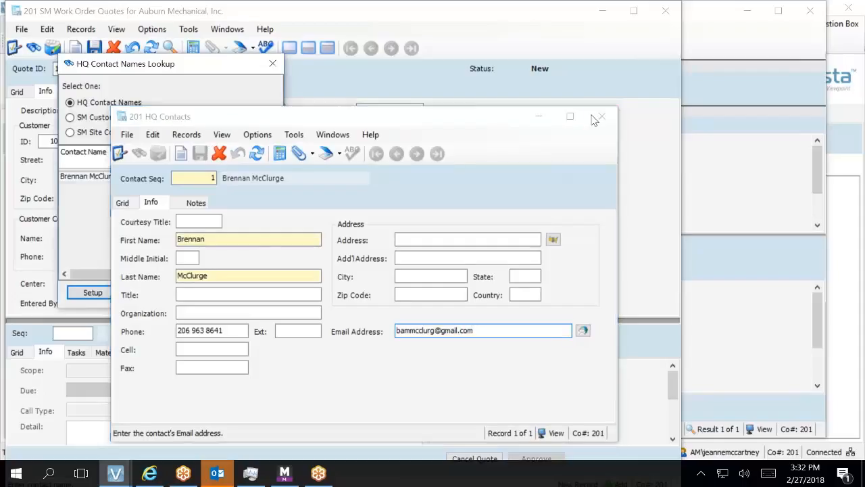
double_click(116, 177)
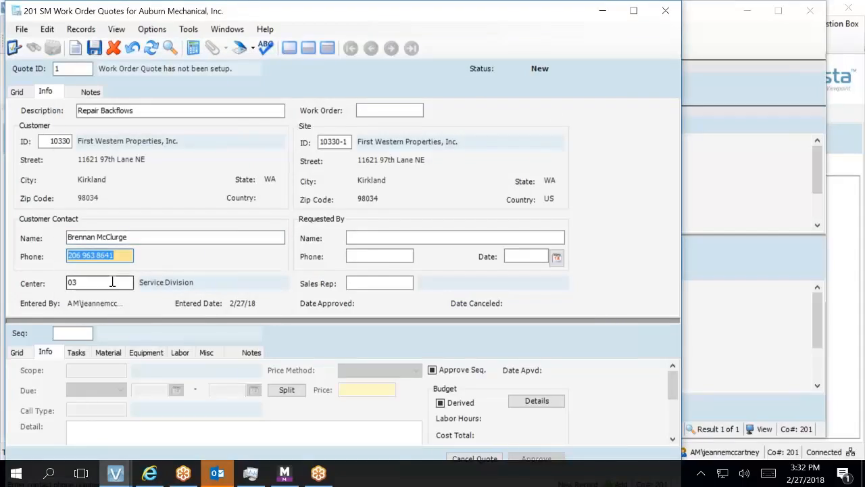
left_click(114, 280)
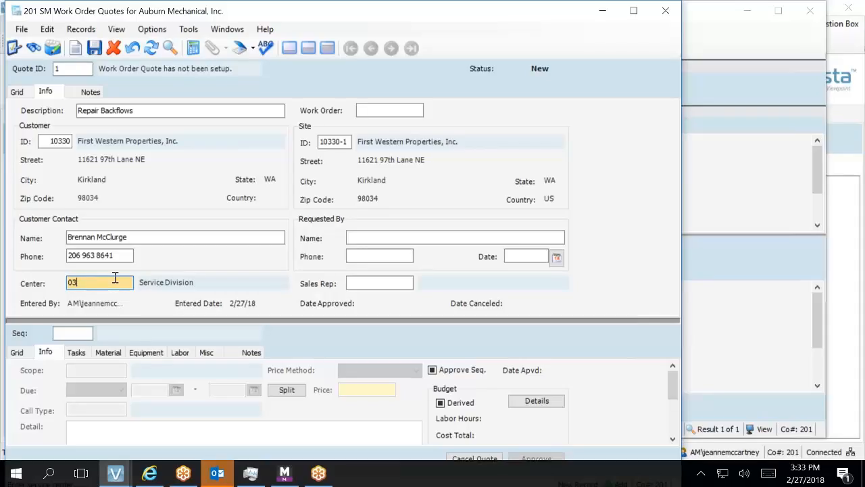
key("Tab")
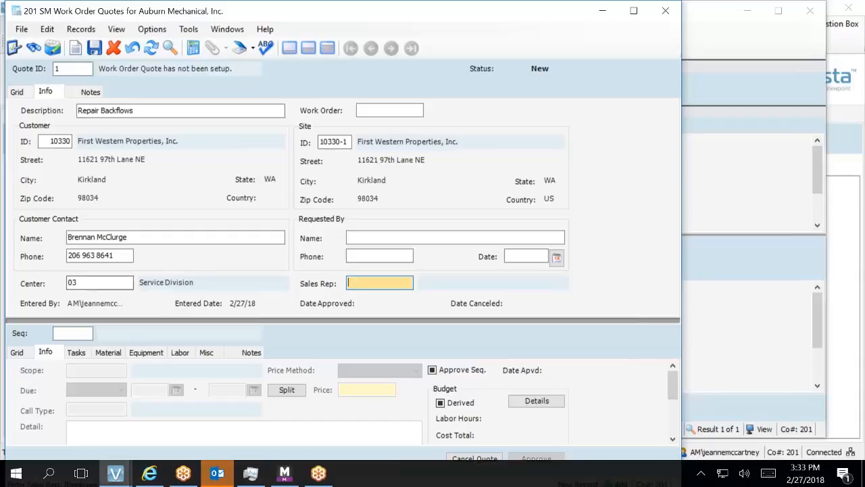
left_click(411, 237)
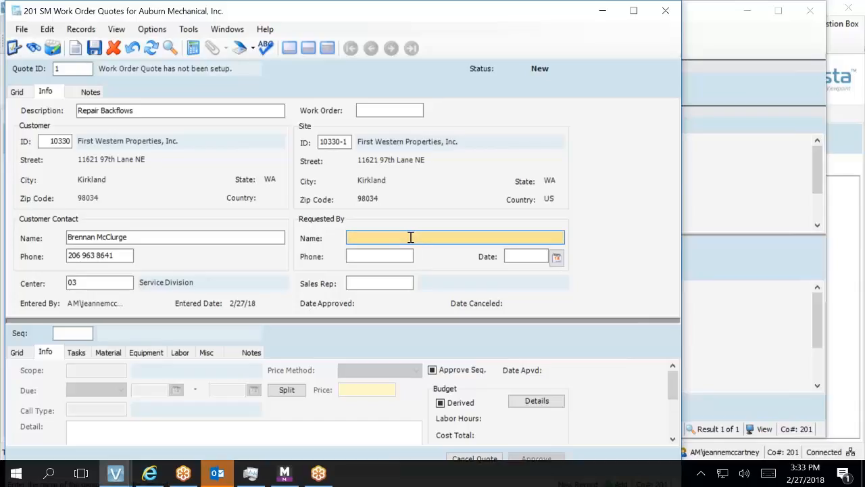
Pick the same contact as requester and set the requested date to 2/27/18.
key("F4")
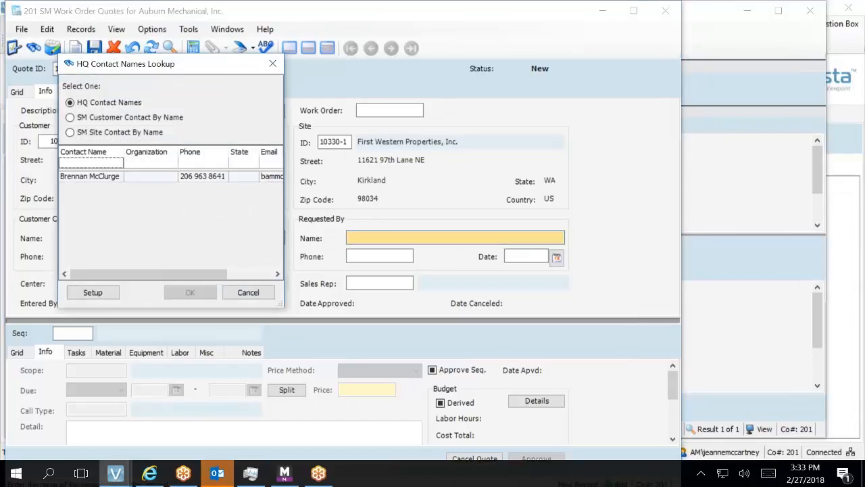
left_click(75, 177)
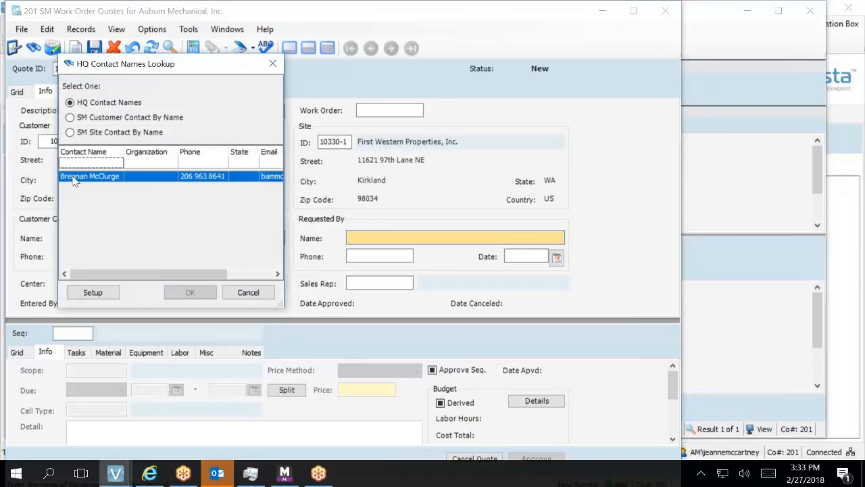
left_click(190, 292)
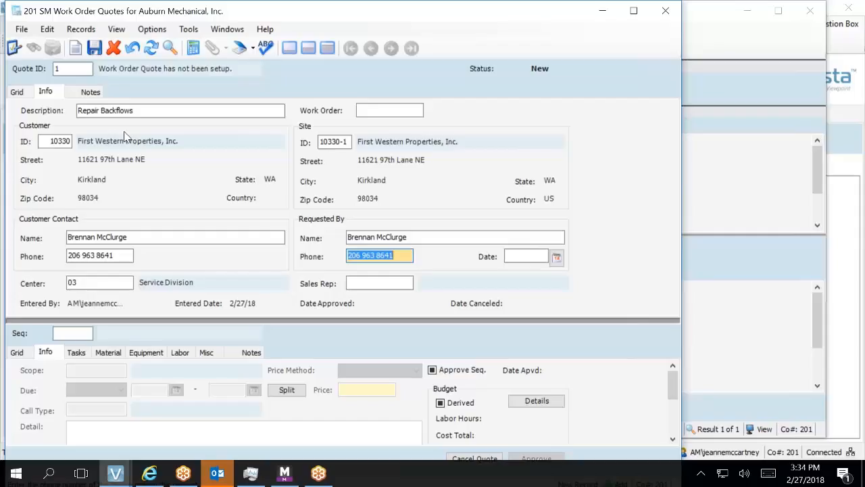
key("Tab")
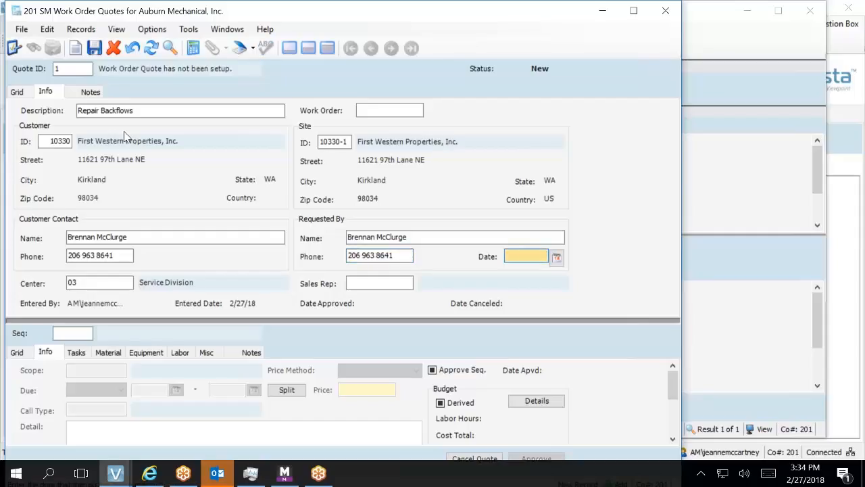
key("Tab")
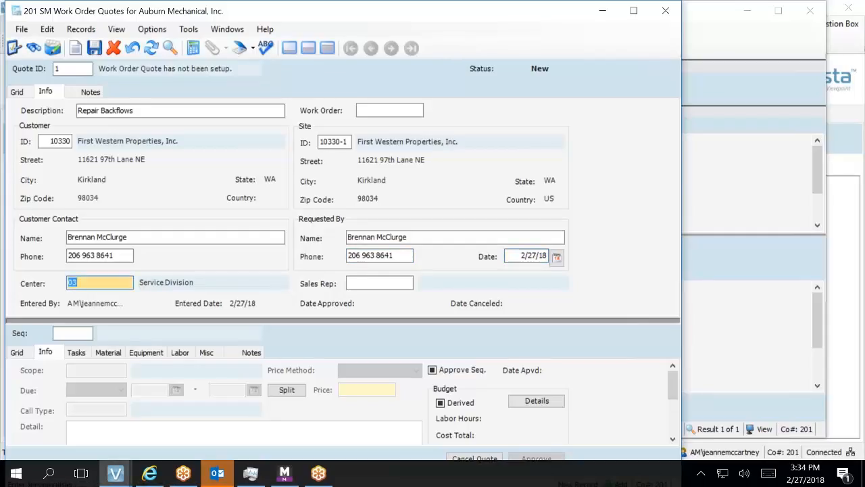
key("Tab")
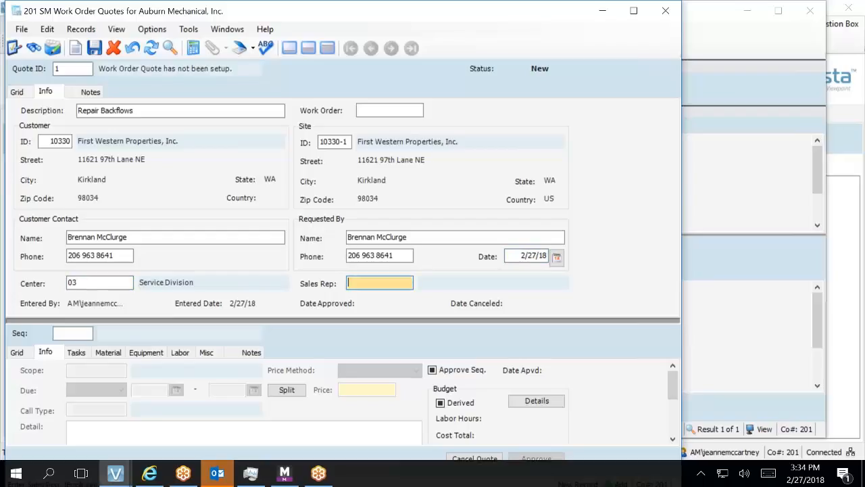
Choose employee 1040 from the Employees Lookup as the quote's sales rep.
key("F4")
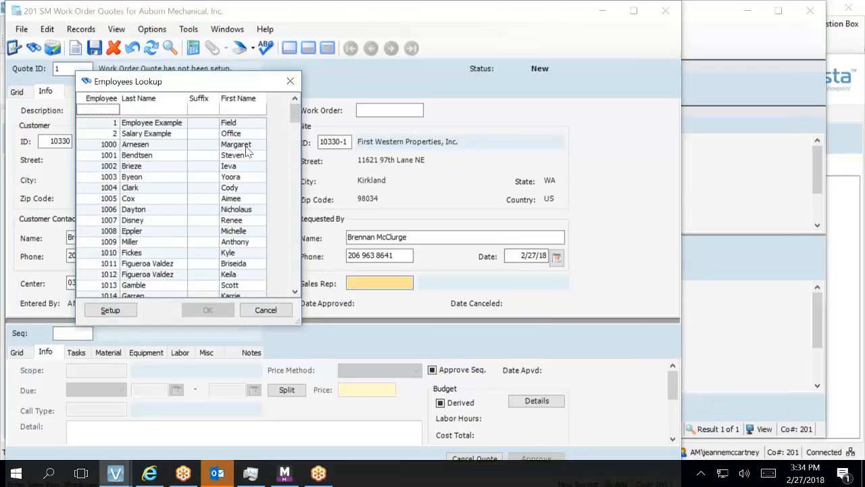
scroll(97, 253, "down", 7)
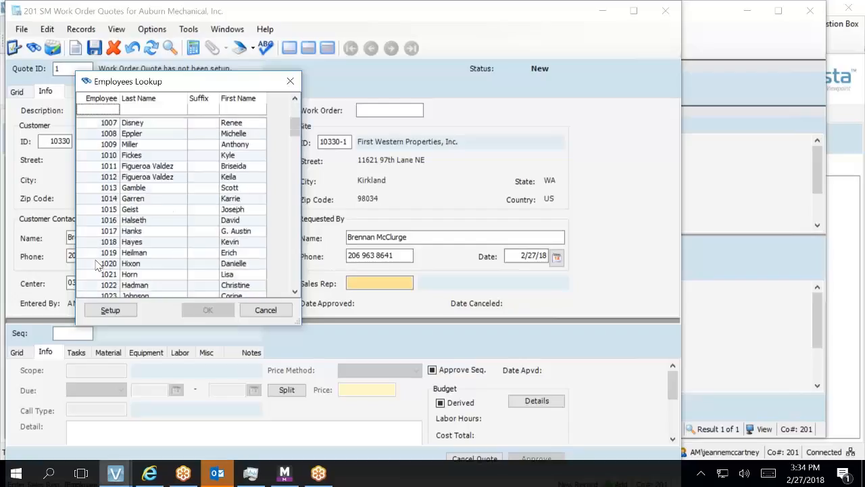
scroll(100, 270, "down", 3)
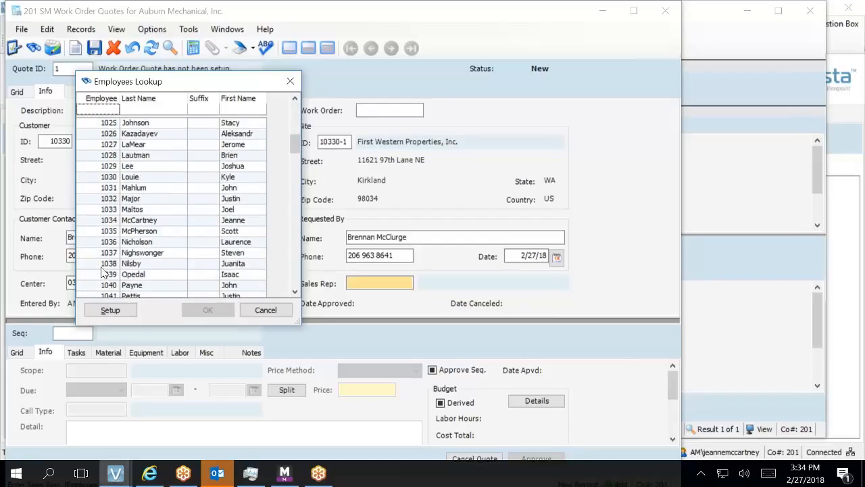
double_click(123, 255)
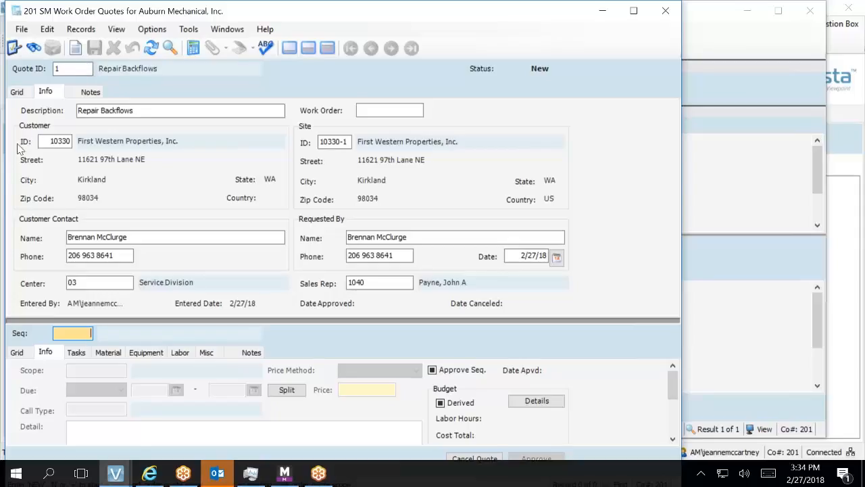
left_click(54, 142)
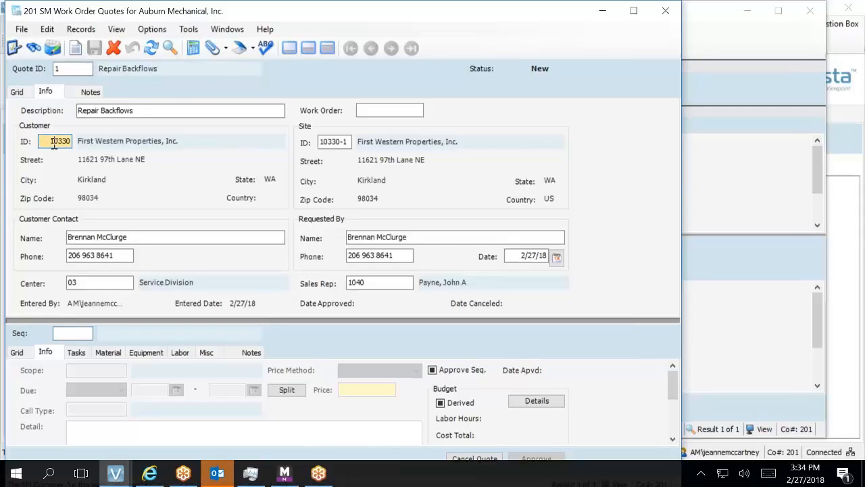
Open First Western Properties, Inc. in SM Customers, maximize it, and review its billing settings.
double_click(54, 142)
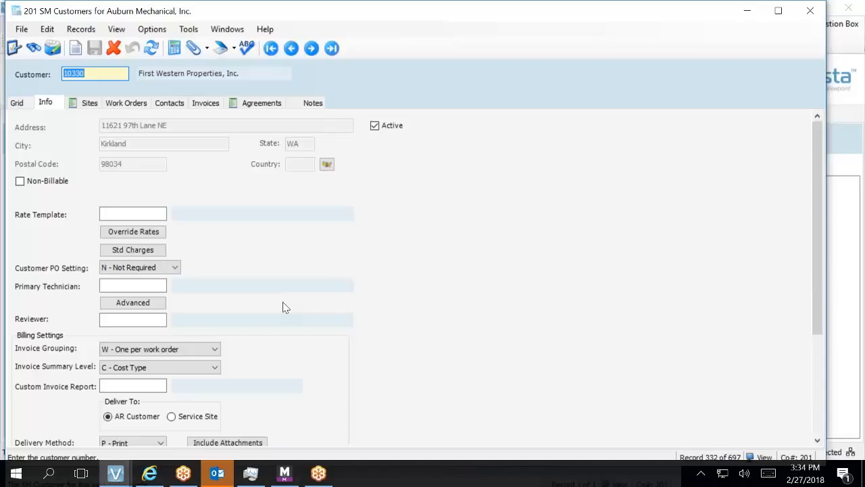
scroll(283, 307, "down", 2)
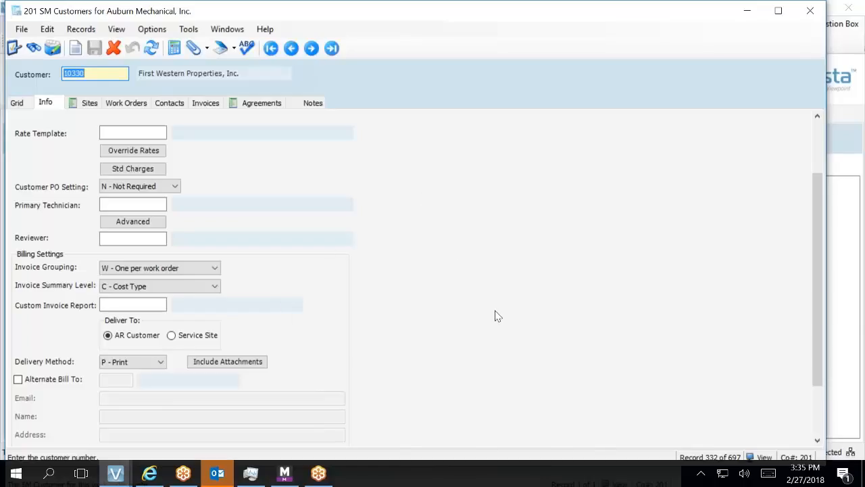
left_click_drag(825, 376, 827, 426)
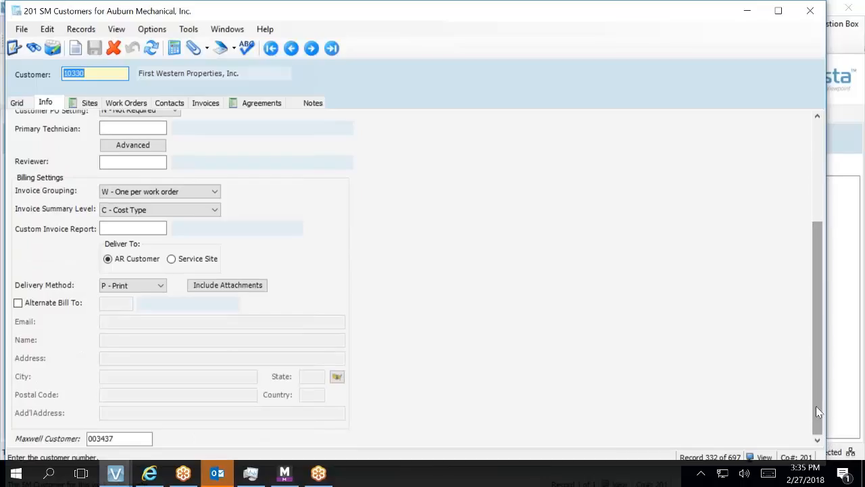
left_click(778, 11)
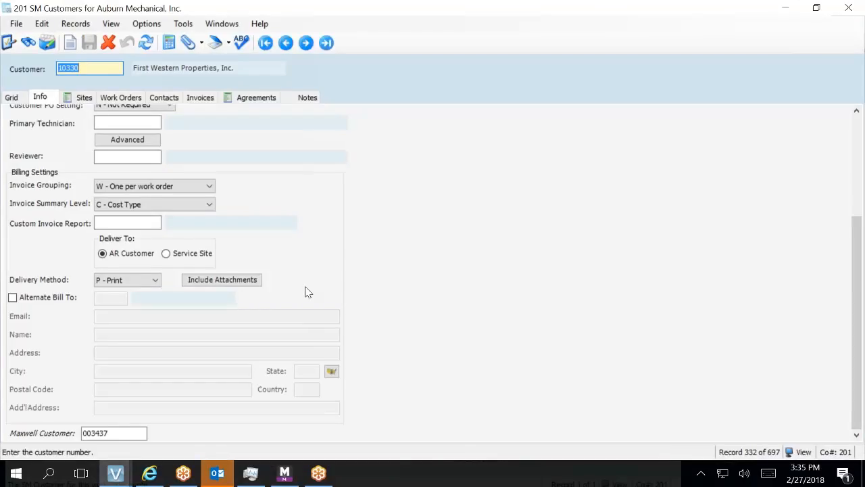
scroll(306, 290, "up", 5)
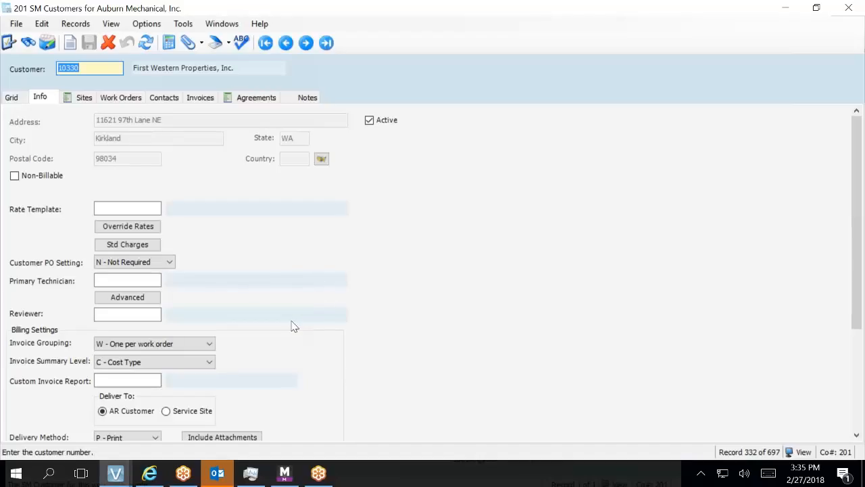
right_click(2, 313)
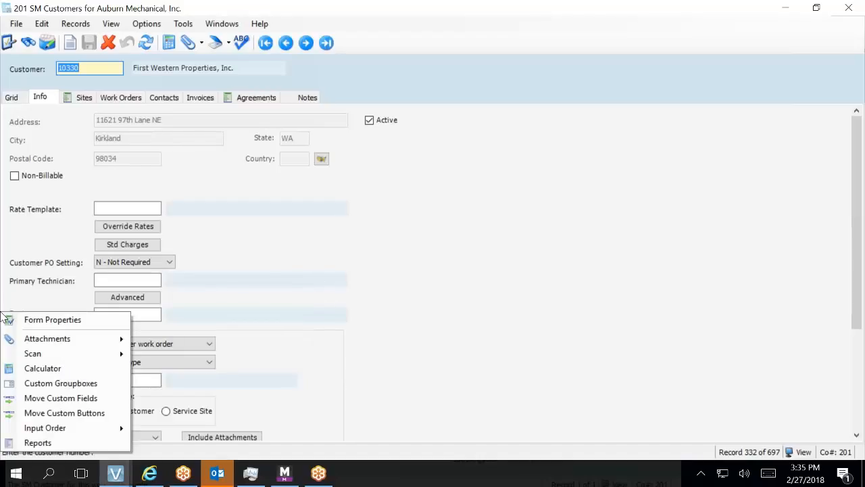
left_click(308, 421)
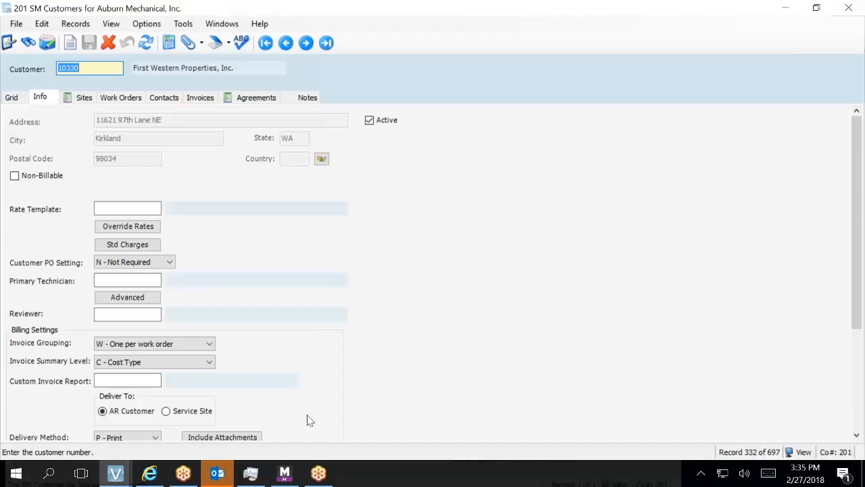
mouse_move(116, 478)
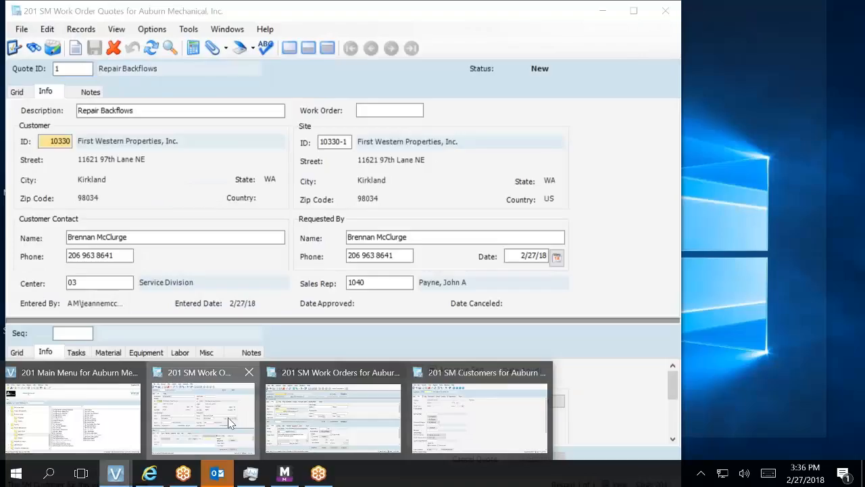
Browse the Employees lookup from the quote's Sales Rep field, then cancel, keeping rep 1040.
left_click(228, 417)
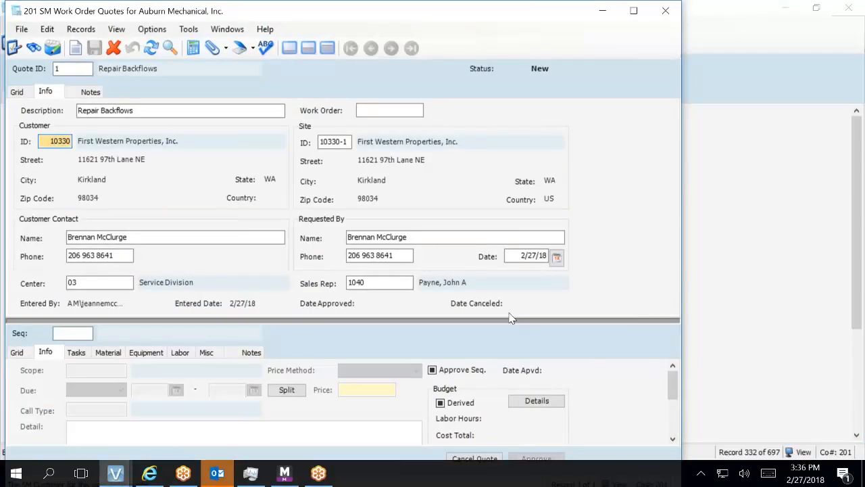
left_click(392, 282)
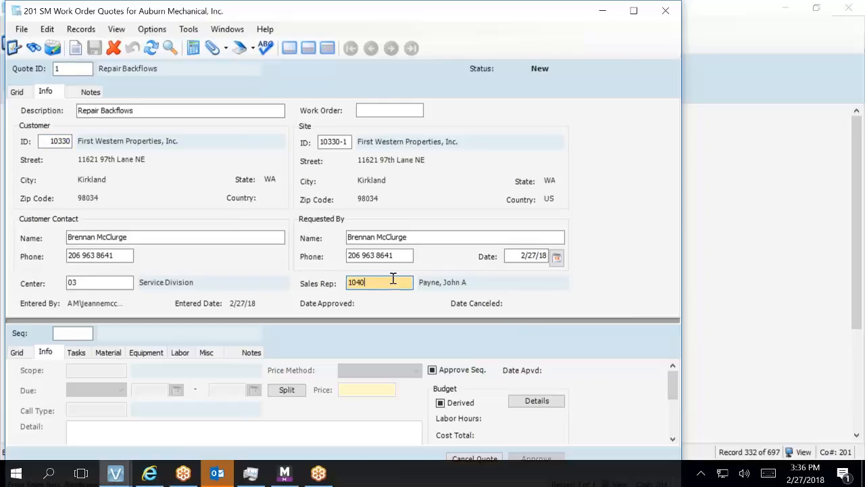
key("F4")
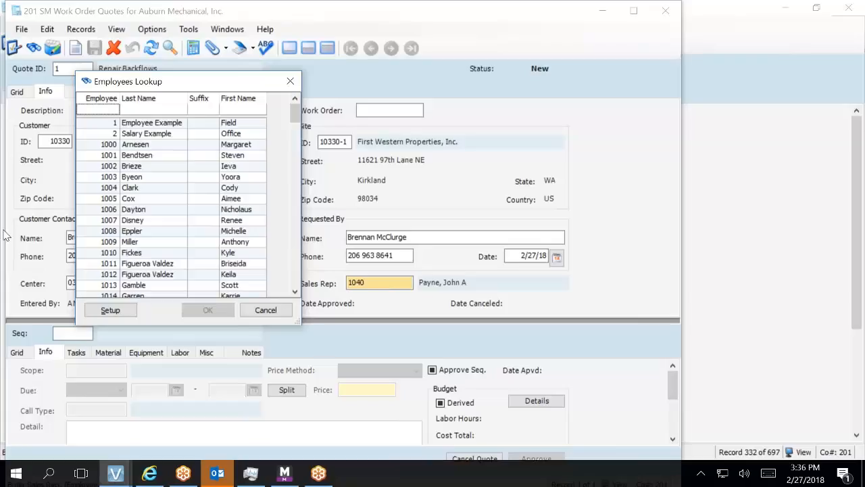
scroll(183, 216, "down", 1)
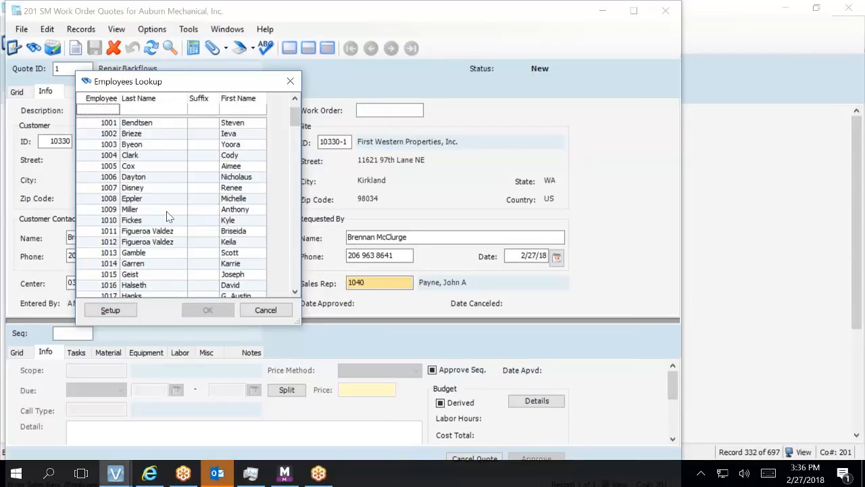
scroll(143, 197, "down", 8)
scroll(141, 197, "down", 8)
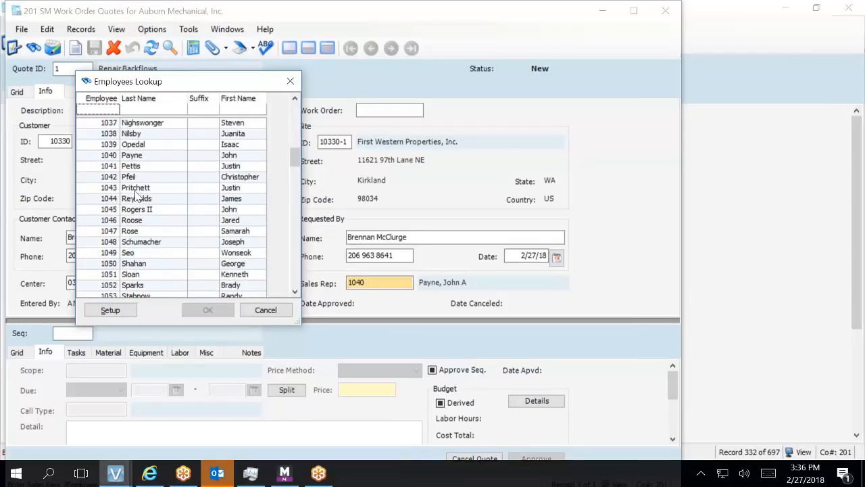
scroll(137, 195, "down", 6)
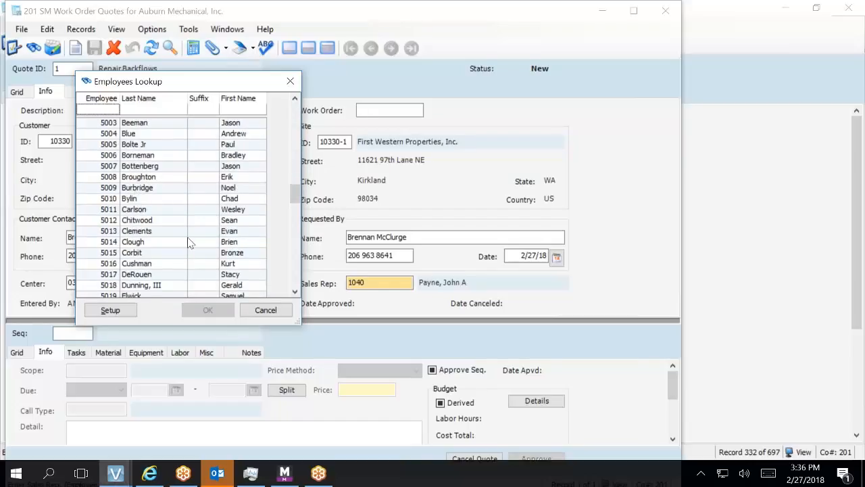
left_click(268, 312)
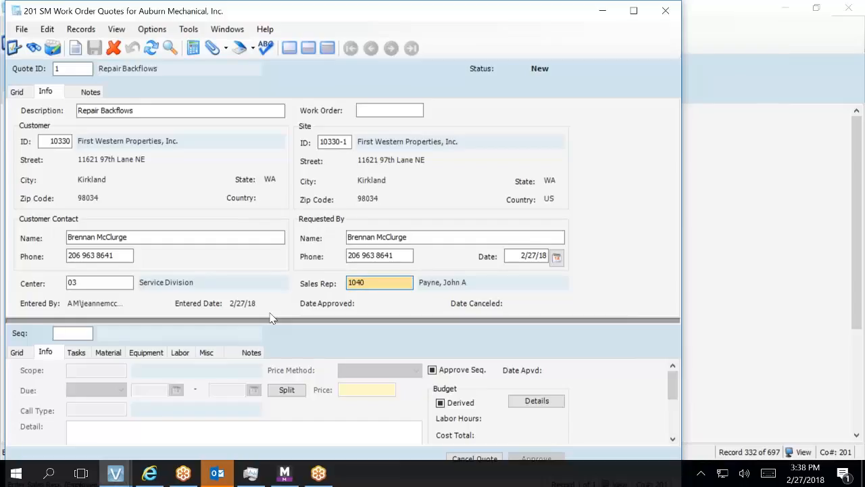
Open Field Properties for the 150 - Sales Person field with F3.
key("F3")
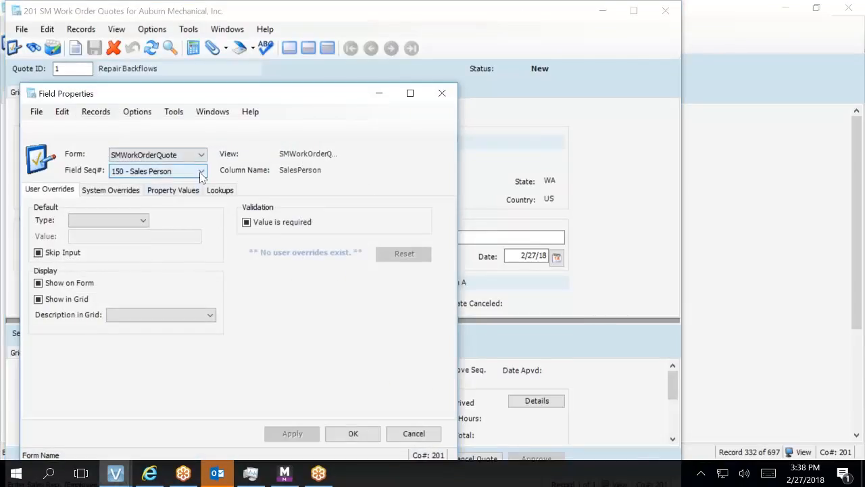
Set System Overrides Form Label and Col Heading to 'Account Mgr' and apply.
left_click(115, 191)
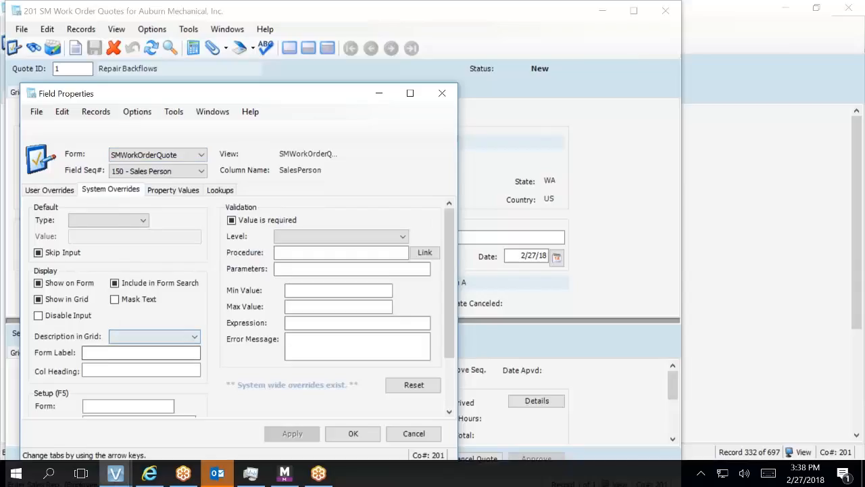
left_click(190, 356)
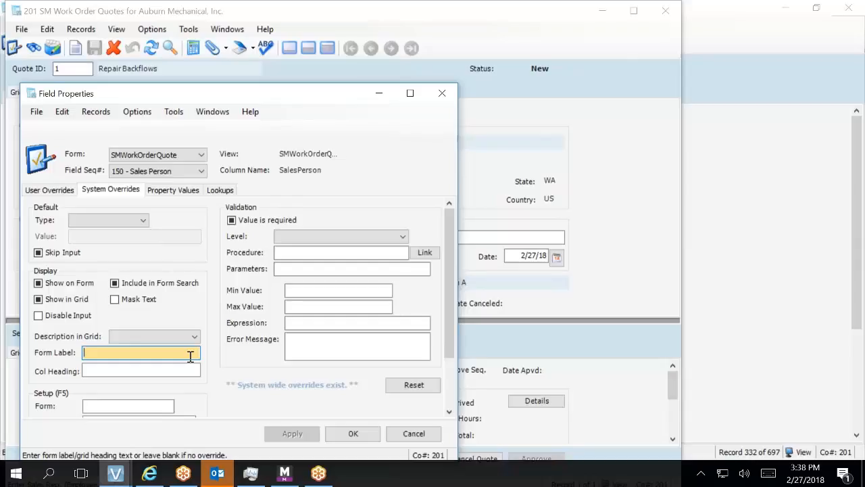
type("Ac")
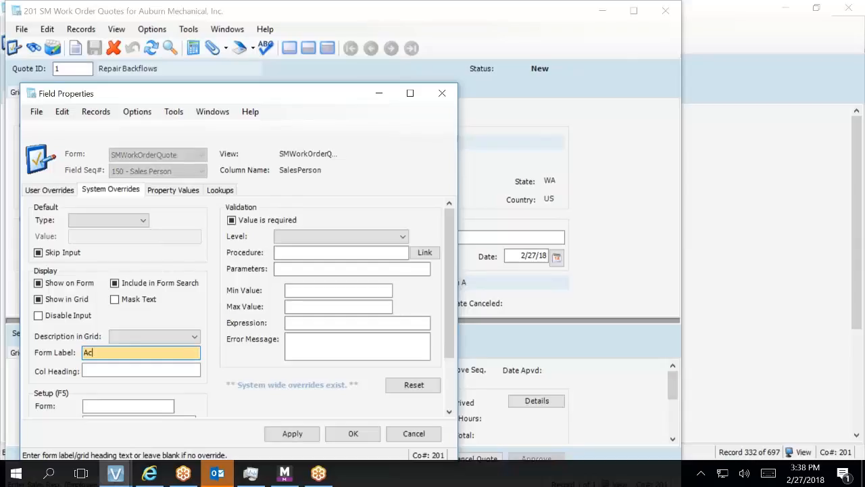
type("count Mgr")
left_click(140, 371)
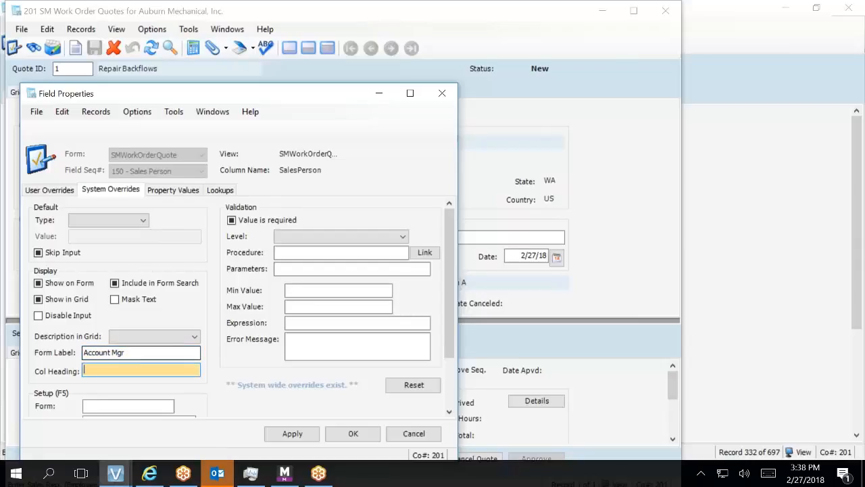
type("Account")
key("BackSpace")
key("BackSpace")
key("BackSpace")
key("BackSpace")
type("ount Mgr")
key("BackSpace")
key("BackSpace")
key("BackSpace")
key("BackSpace")
key("BackSpace")
key("BackSpace")
key("BackSpace")
key("BackSpace")
key("BackSpace")
type("cun Mgr")
key("BackSpace")
key("BackSpace")
key("BackSpace")
key("BackSpace")
key("BackSpace")
type("ount Mgr")
key("Tab")
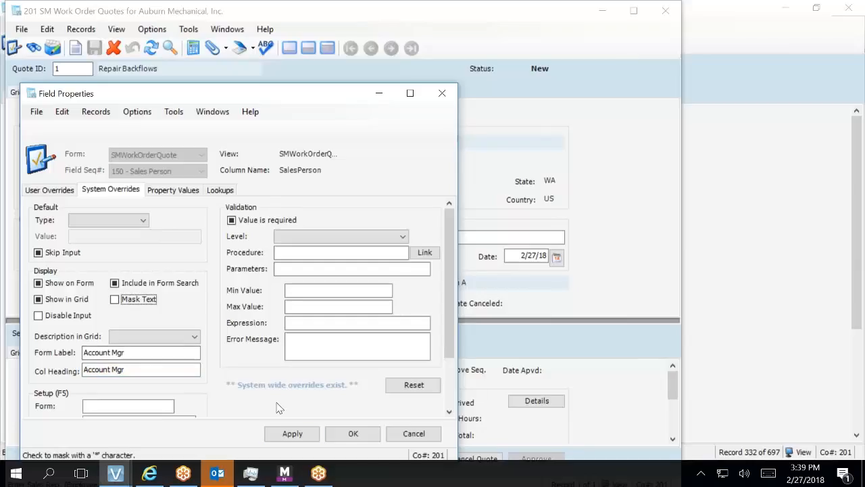
left_click(294, 434)
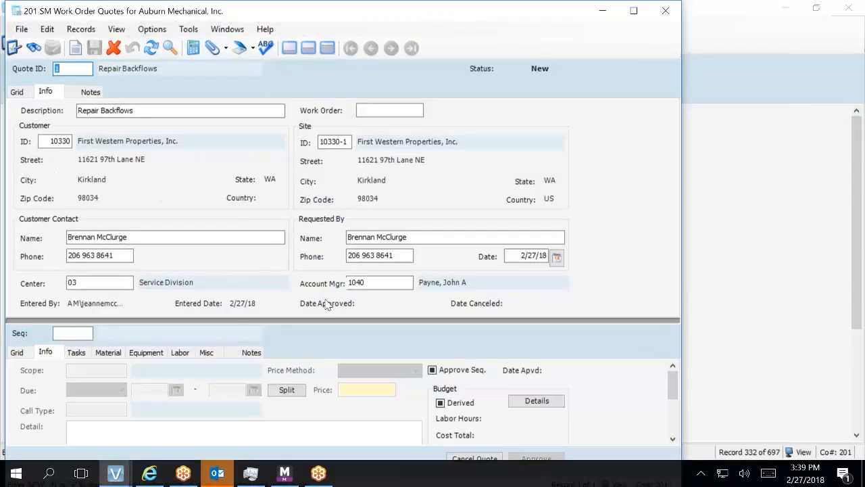
Confirm the reload prompt and move from Account Mgr 1040 to the Seq field.
left_click(392, 282)
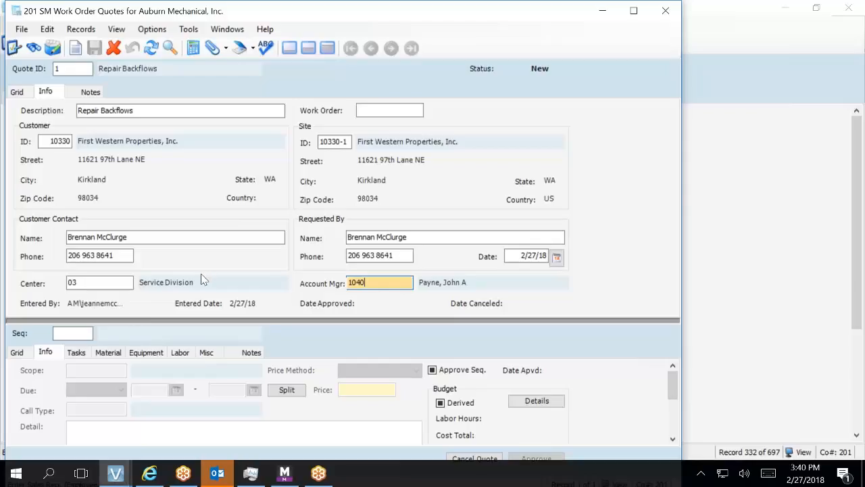
key("Tab")
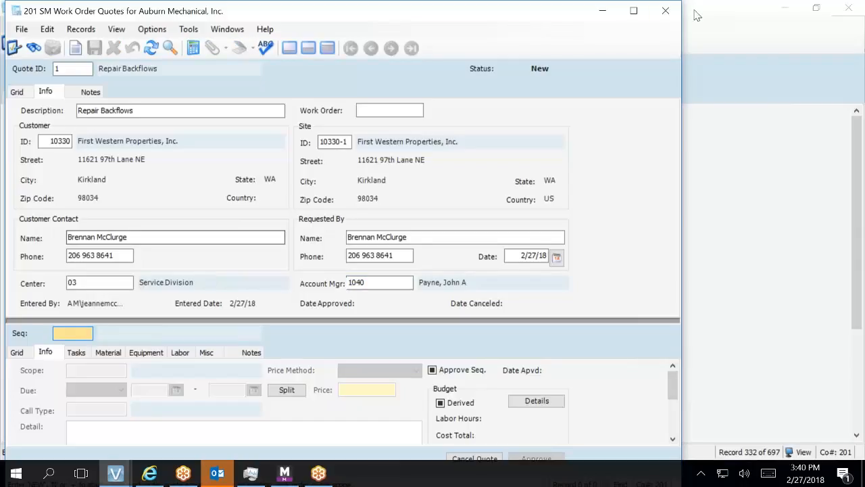
Maximize the quote window and add a new scope sequence 1 with '+'.
left_click(635, 11)
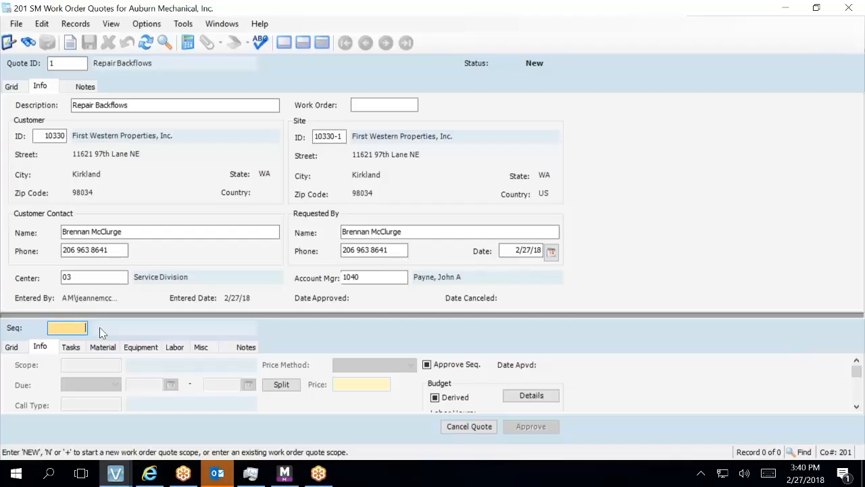
type("1")
key("Return")
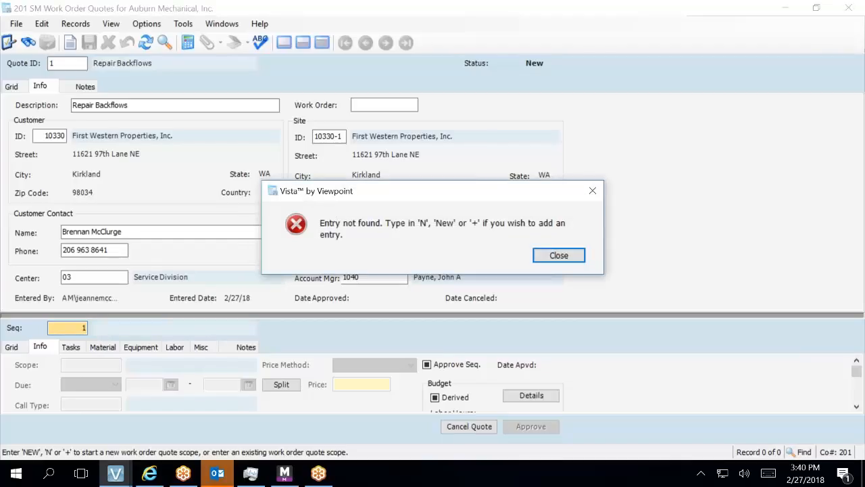
key("Return")
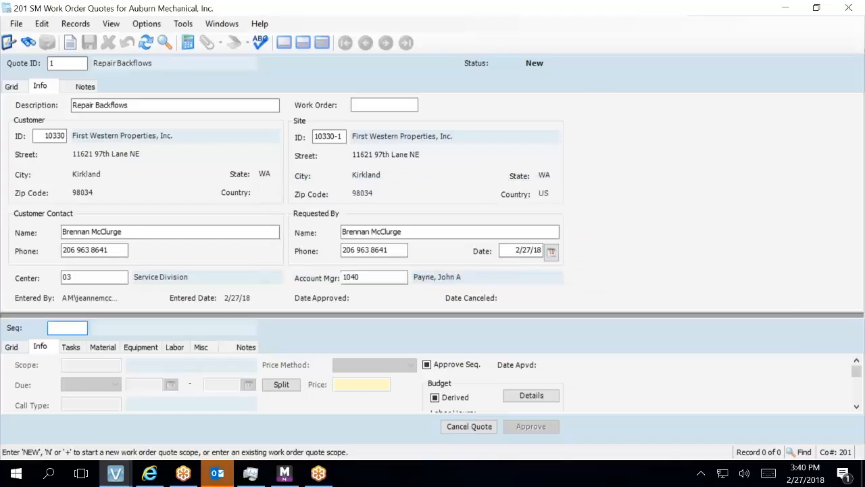
type("+")
key("Return")
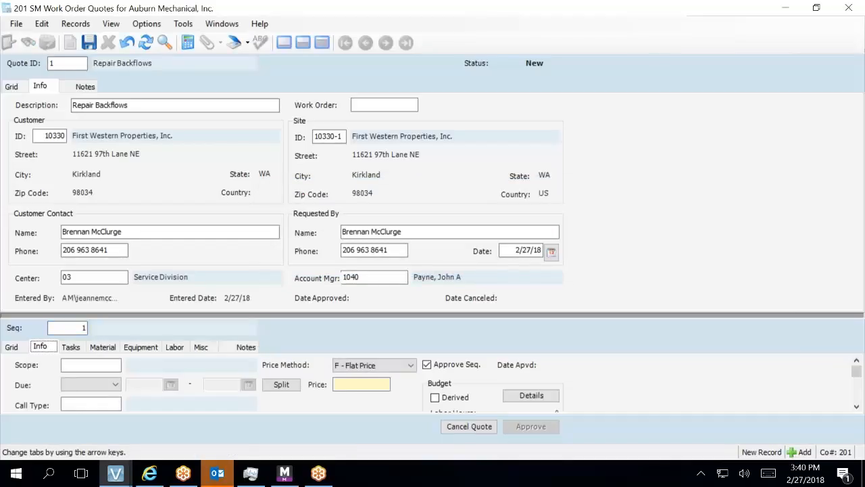
Look up work scopes from the Scope field and open the SM Work Scopes setup.
left_click(91, 365)
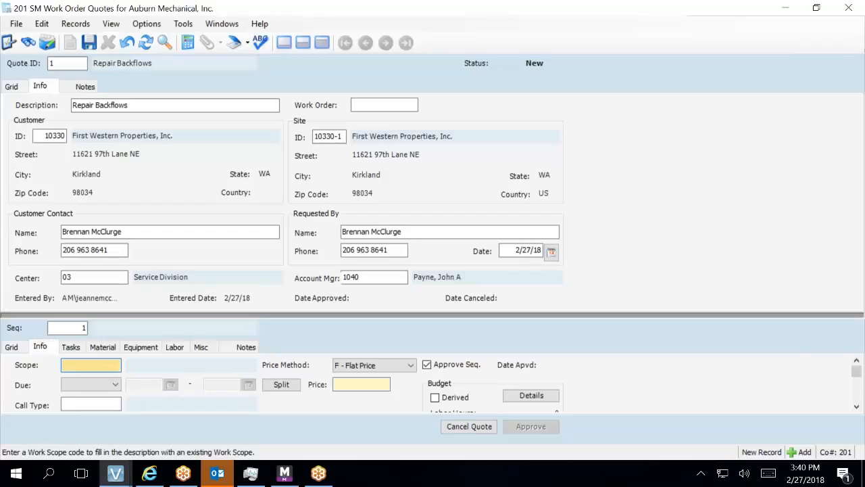
key("F4")
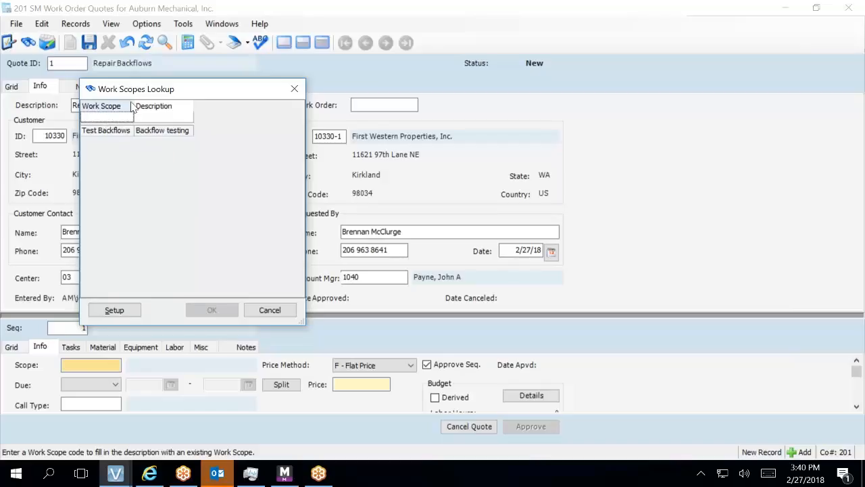
left_click(120, 310)
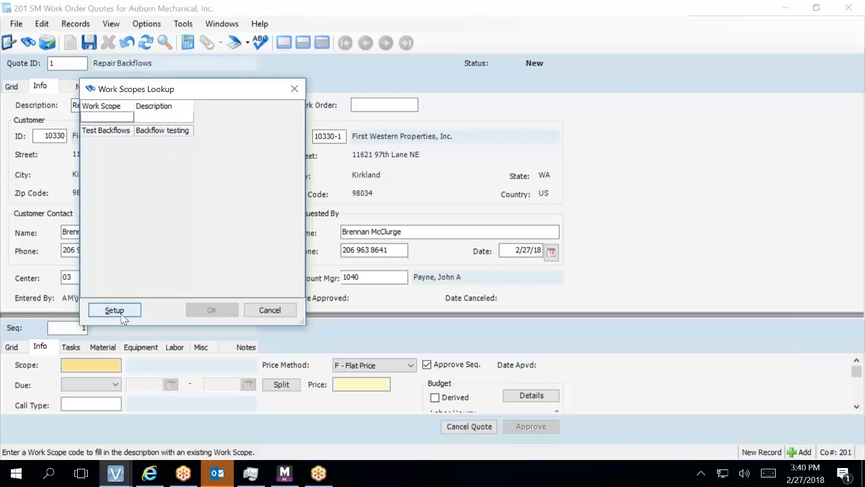
left_click(120, 313)
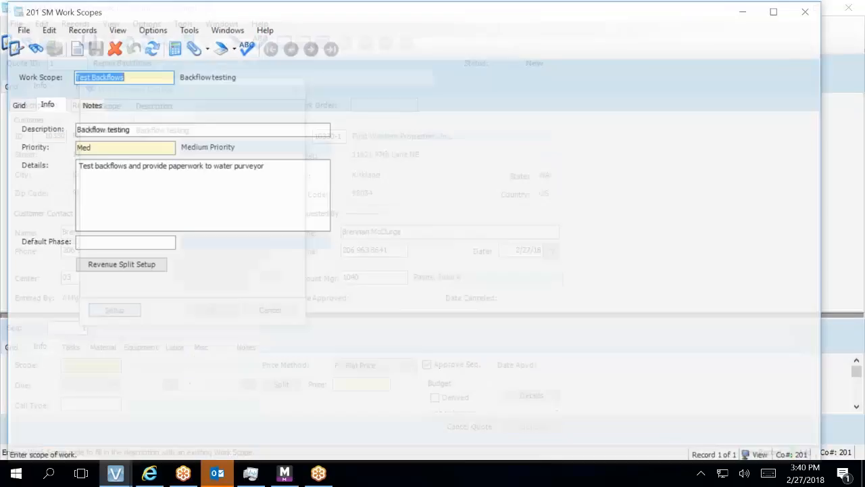
In Grid view, paste a copy of the Test Backflows scope into a new row.
left_click(16, 105)
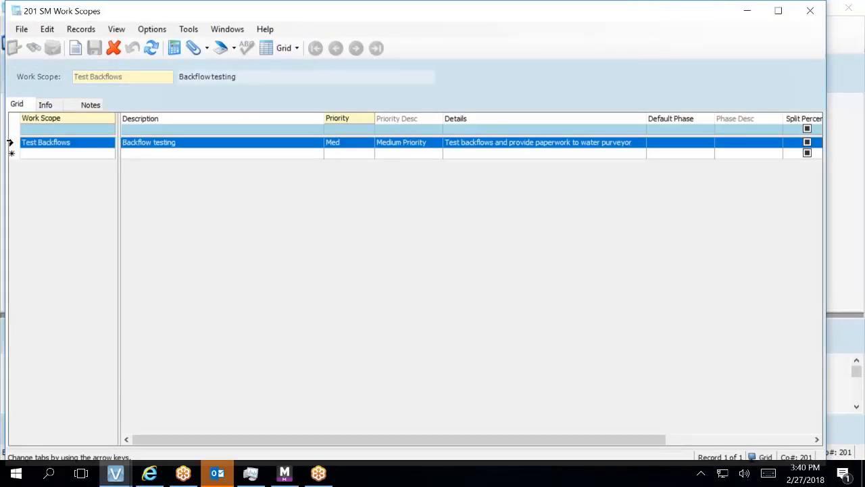
right_click(11, 142)
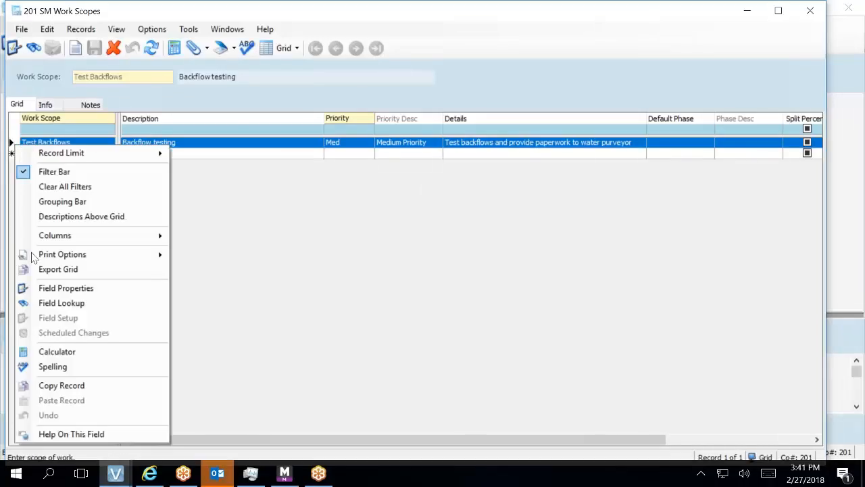
left_click(52, 391)
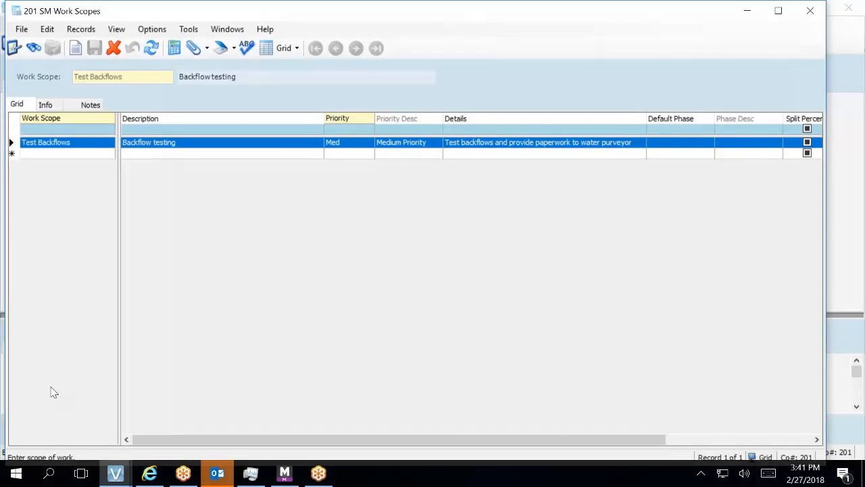
left_click(12, 153)
right_click(12, 154)
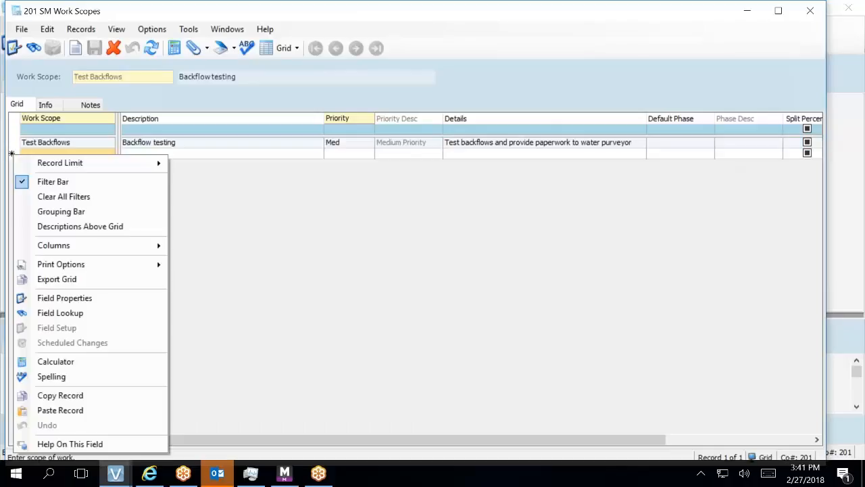
left_click(59, 410)
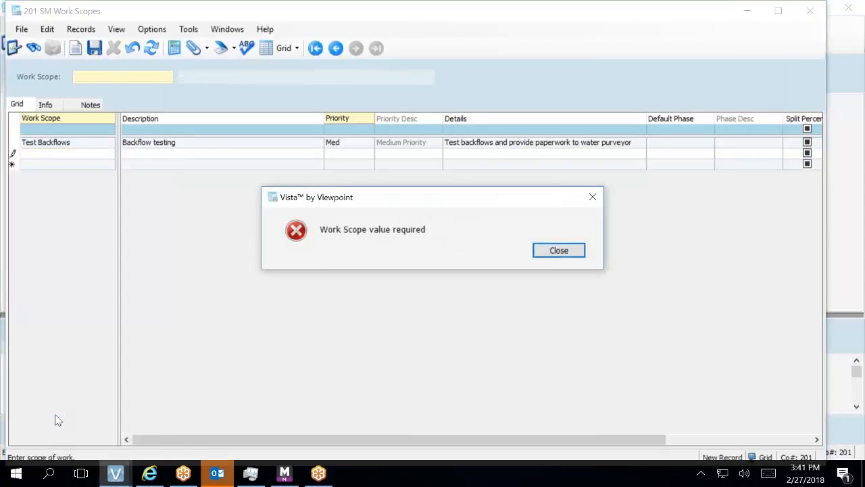
key("Return")
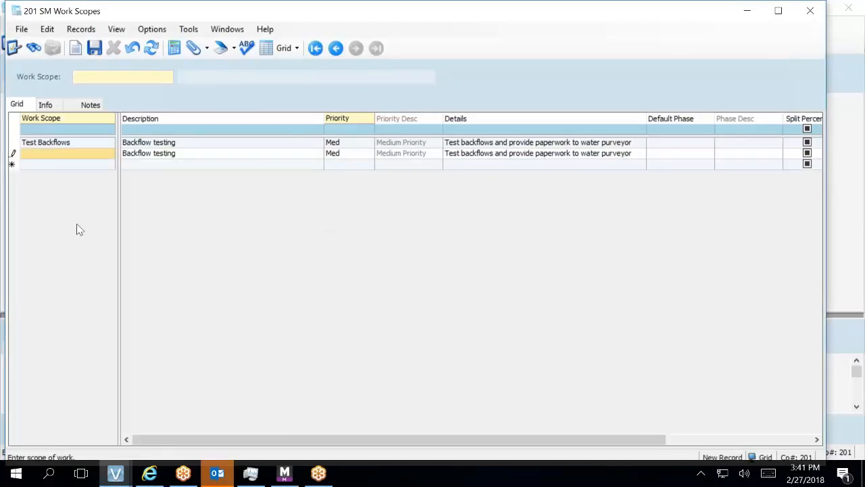
left_click(156, 159)
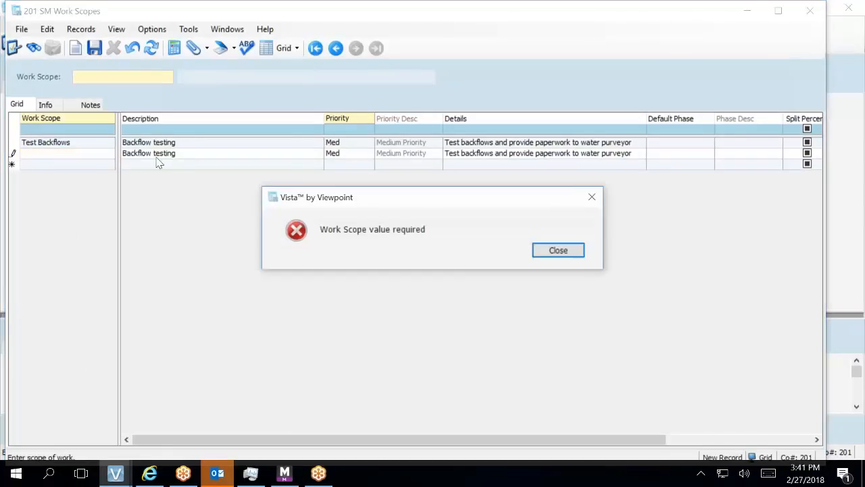
left_click(548, 251)
left_click(58, 157)
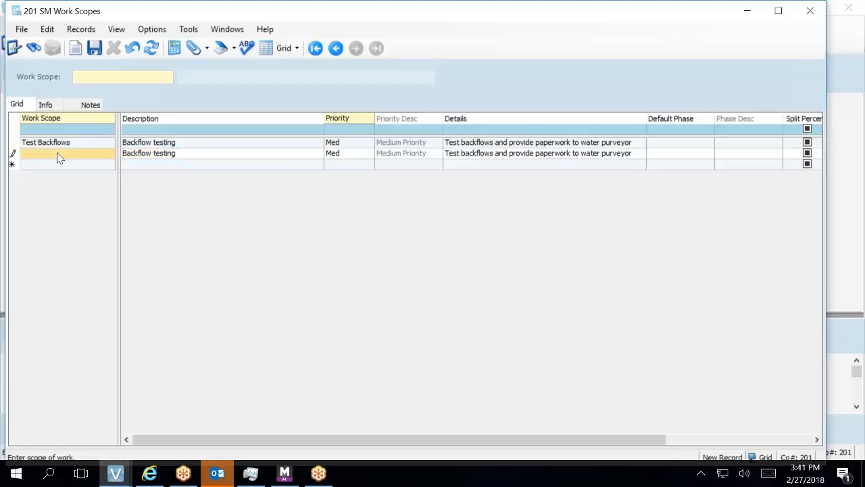
Name the copied scope 'Repair Backflows' with description 'Backflow Repair'.
left_click(58, 153)
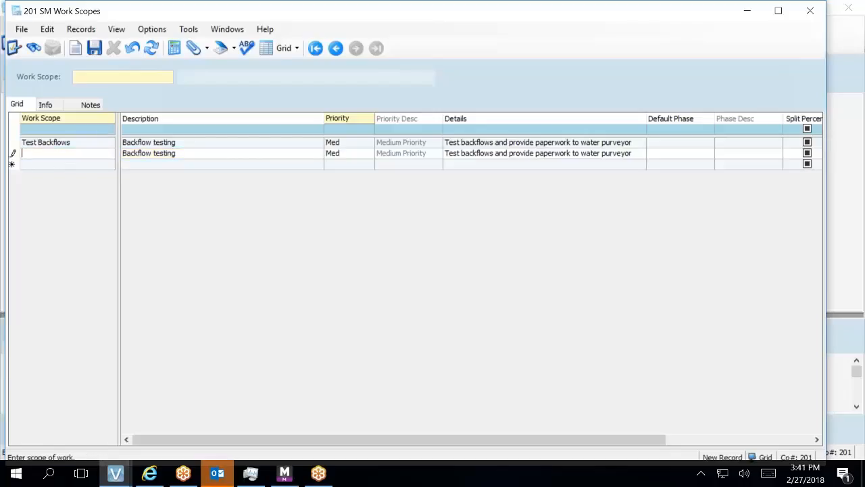
type("Repair Backflows")
key("Tab")
type("Backflow ")
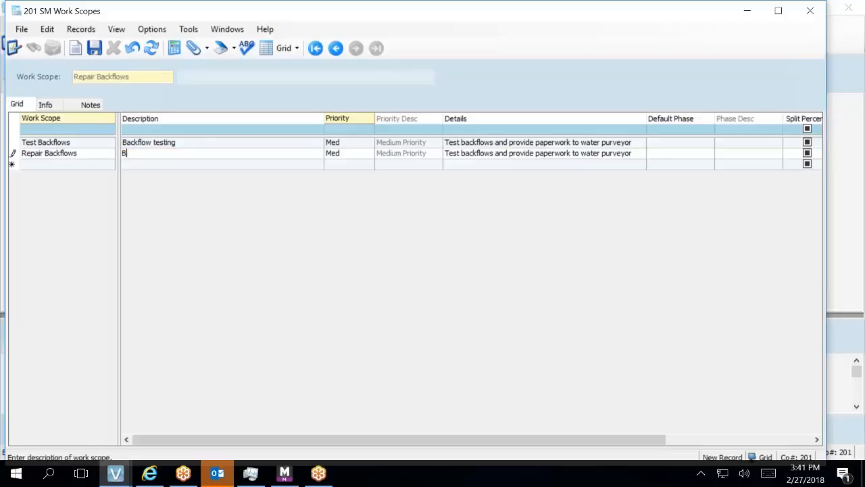
type("Repair")
key("Tab")
key("Tab")
key("Tab")
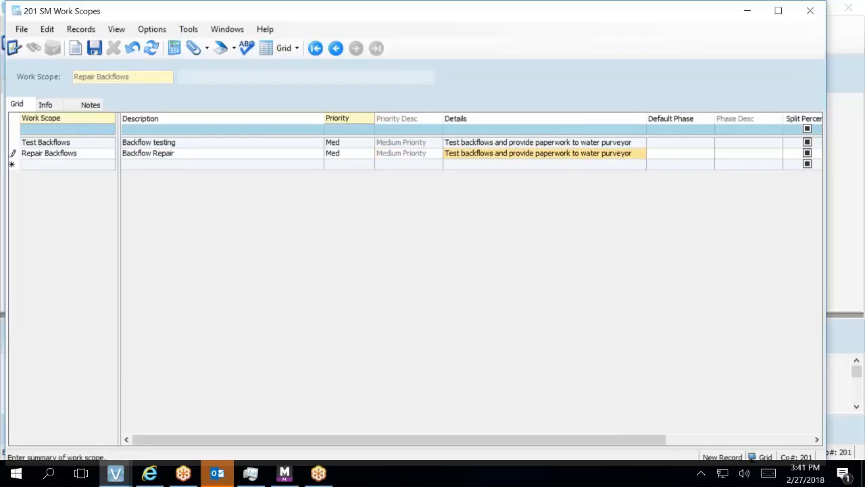
Change the details to repairing and testing backflows and commit the record.
left_click(458, 152)
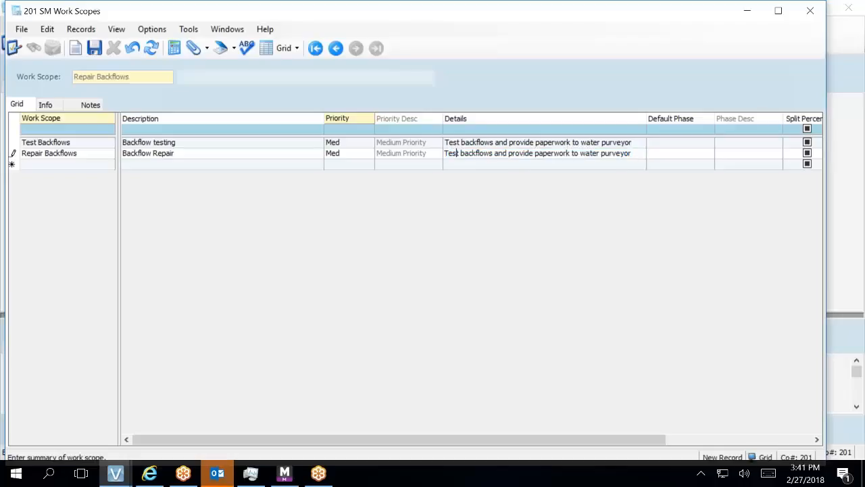
double_click(448, 154)
type("Repair")
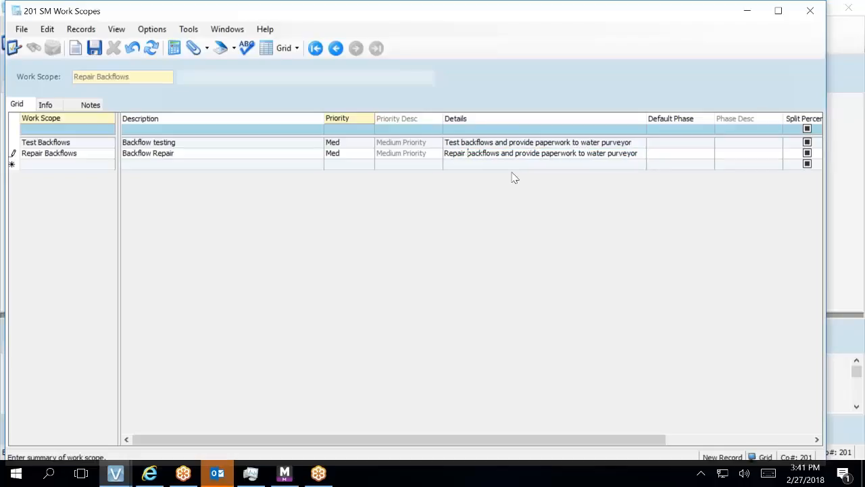
left_click(500, 152)
key("BackSpace")
type(", re")
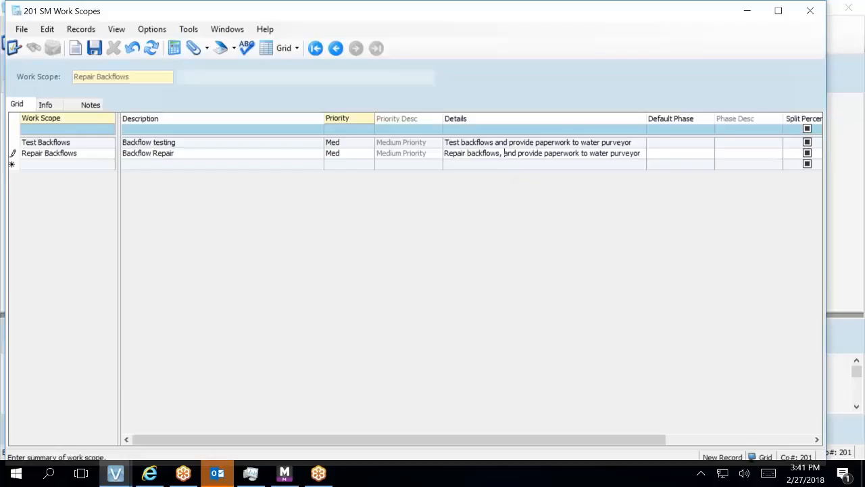
key("BackSpace")
key("BackSpace")
type("test")
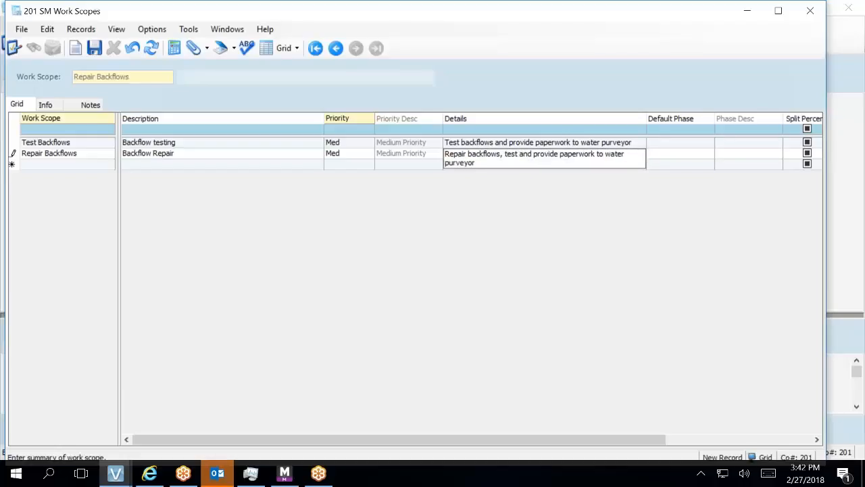
left_click(669, 154)
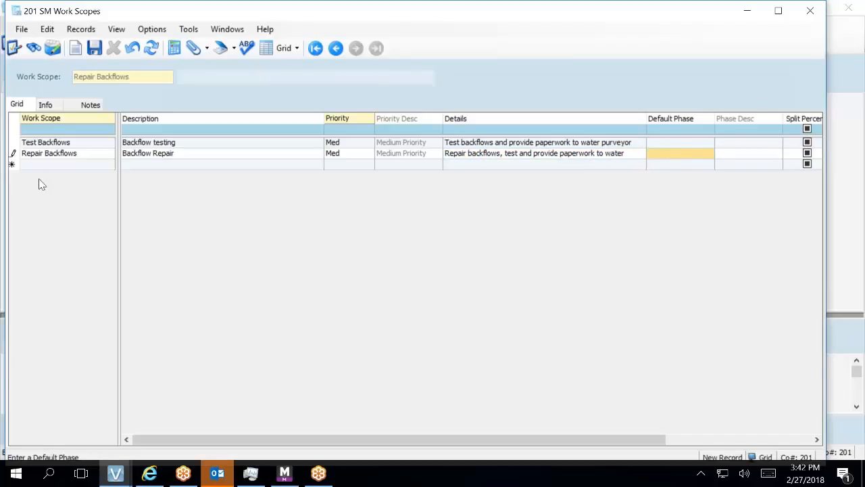
left_click(60, 145)
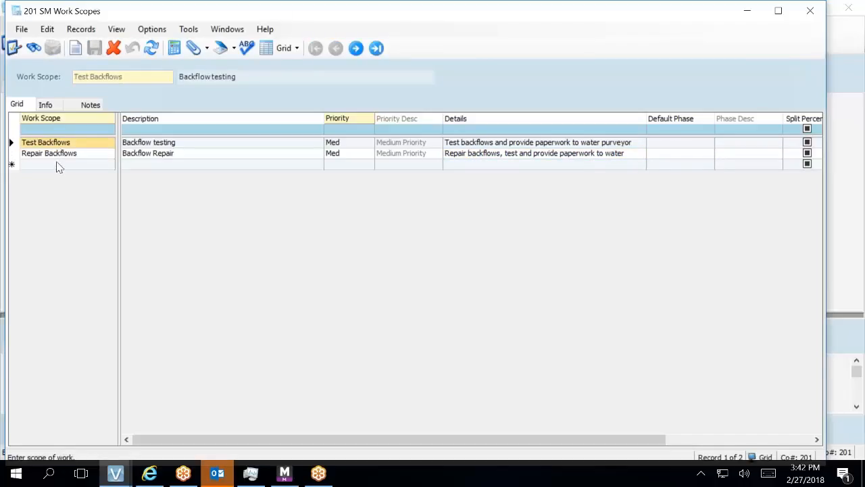
Duplicate the Repair Backflows scope into a new row named 'Backflow Repairs'.
left_click(56, 157)
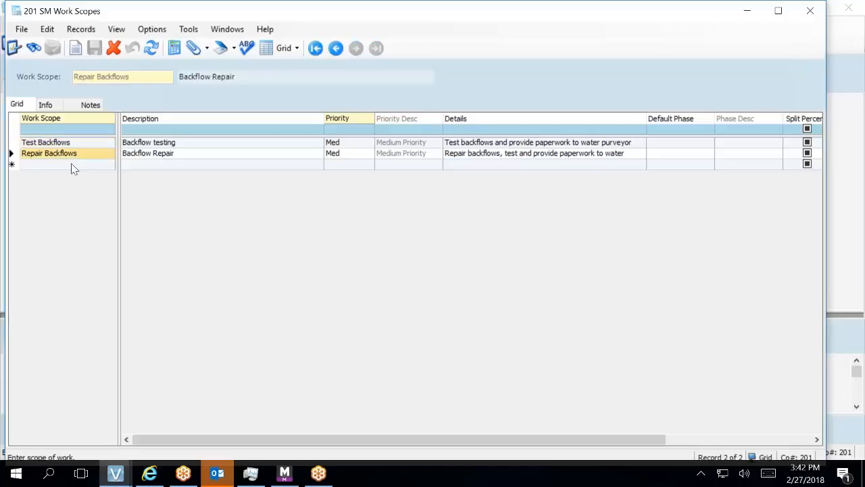
right_click(25, 155)
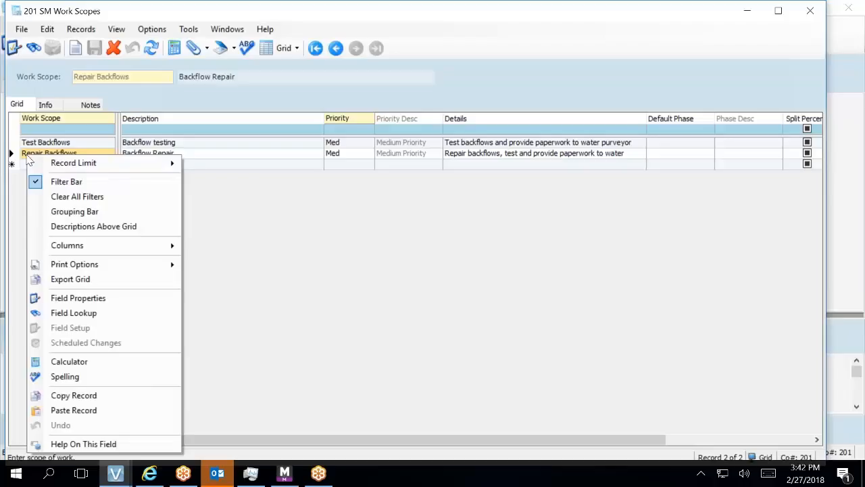
left_click(78, 396)
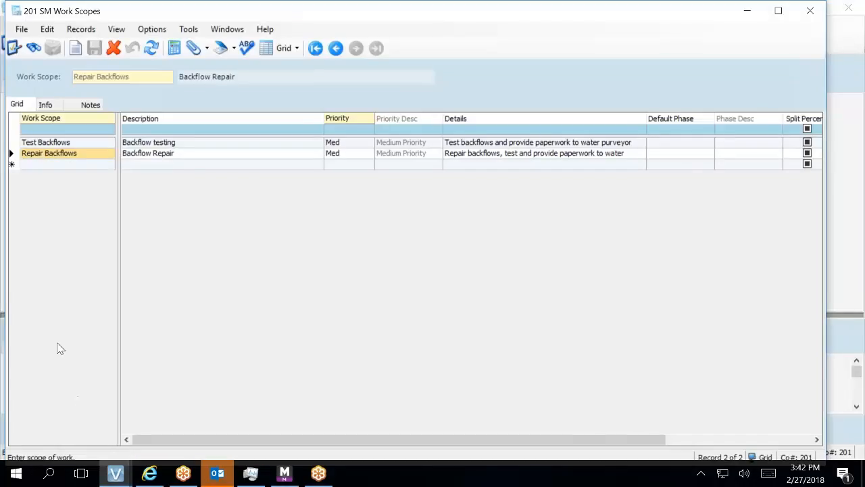
left_click(53, 165)
right_click(52, 164)
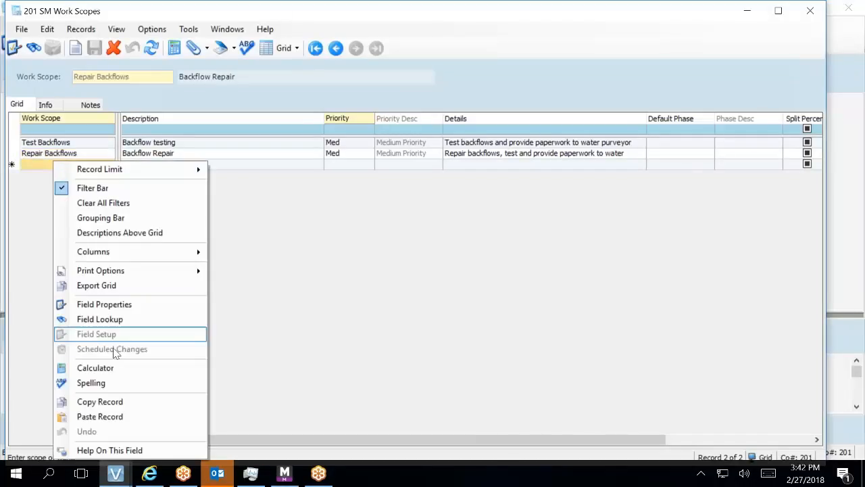
left_click(99, 421)
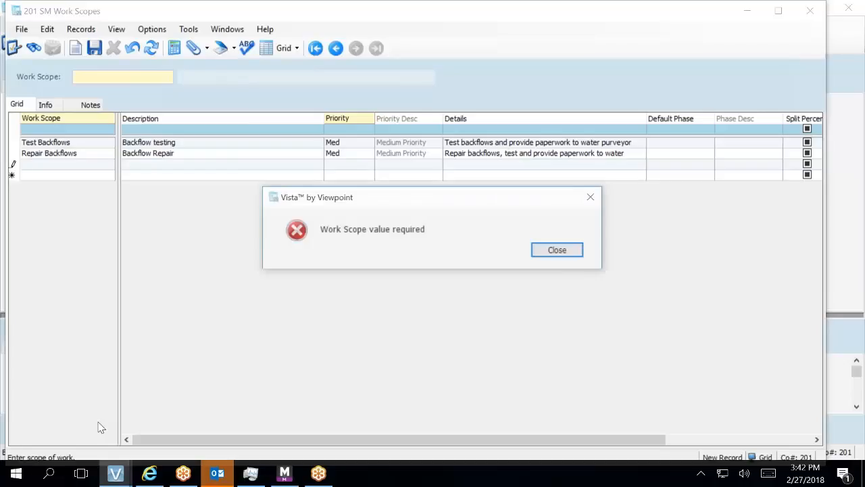
left_click(557, 249)
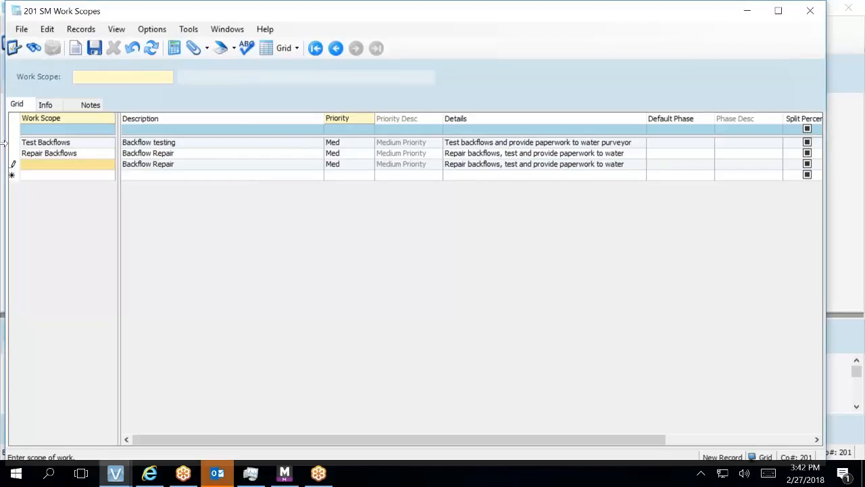
type("Backf")
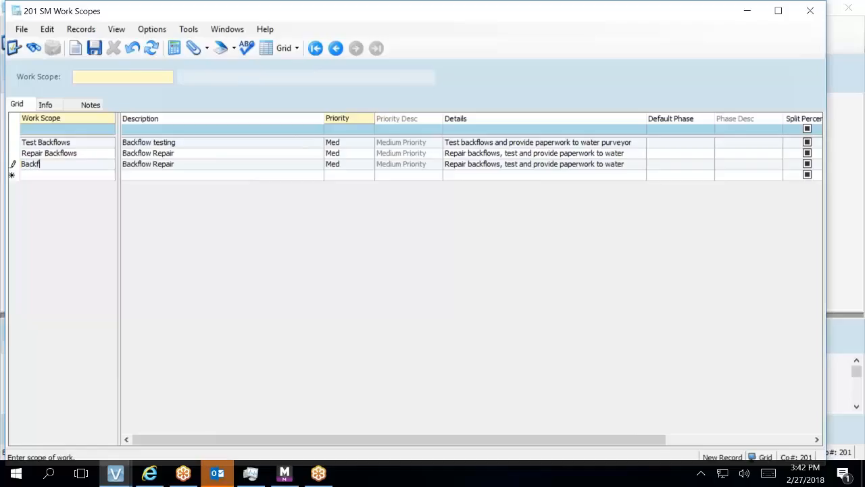
type("low Repairs")
Delete the original Repair Backflows work scope.
left_click(17, 154)
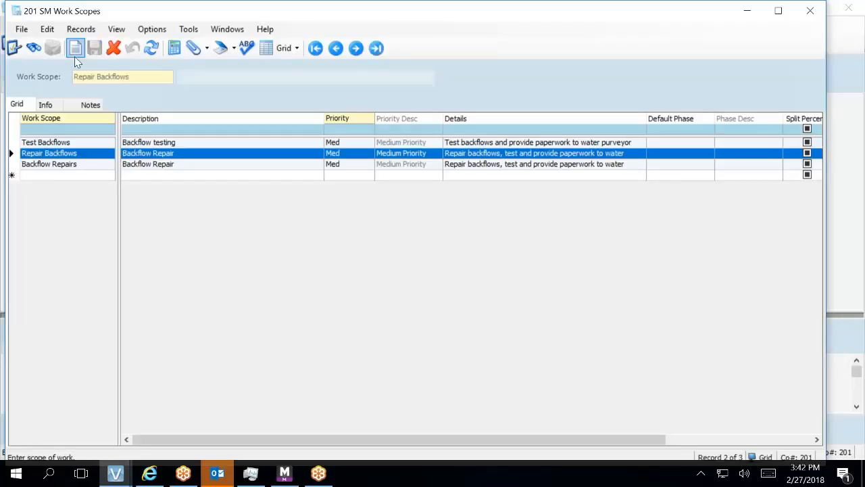
left_click(112, 51)
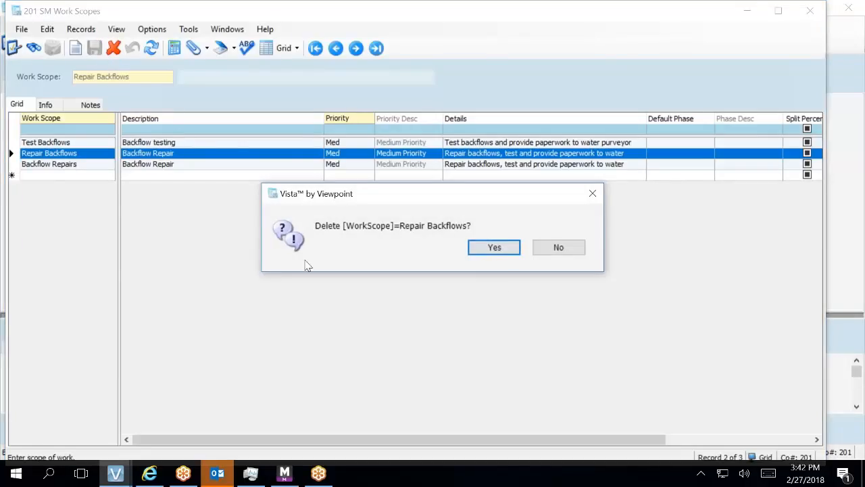
left_click(495, 248)
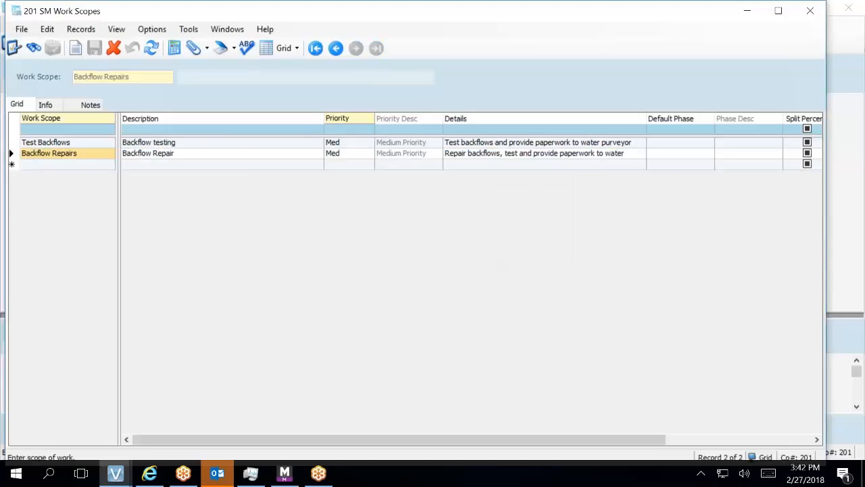
Copy Test Backflows into a new work scope named 'Backflow Testing'.
left_click(22, 143)
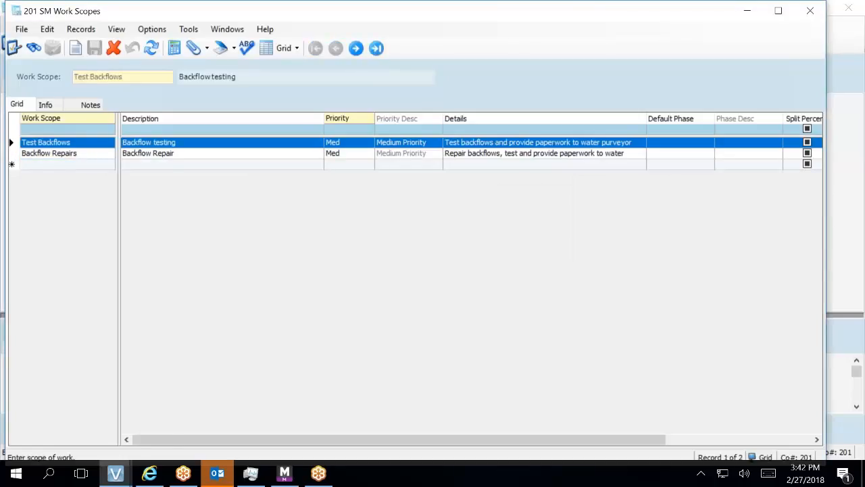
right_click(15, 142)
left_click(73, 386)
left_click(14, 164)
right_click(14, 163)
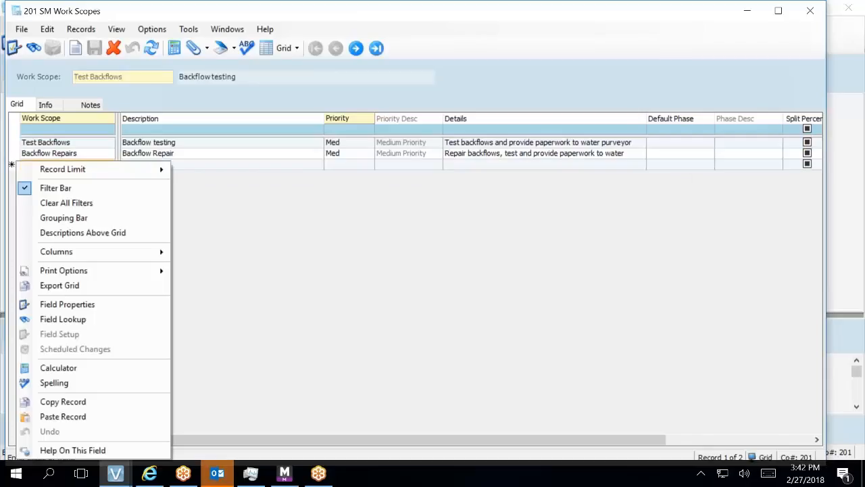
left_click(59, 415)
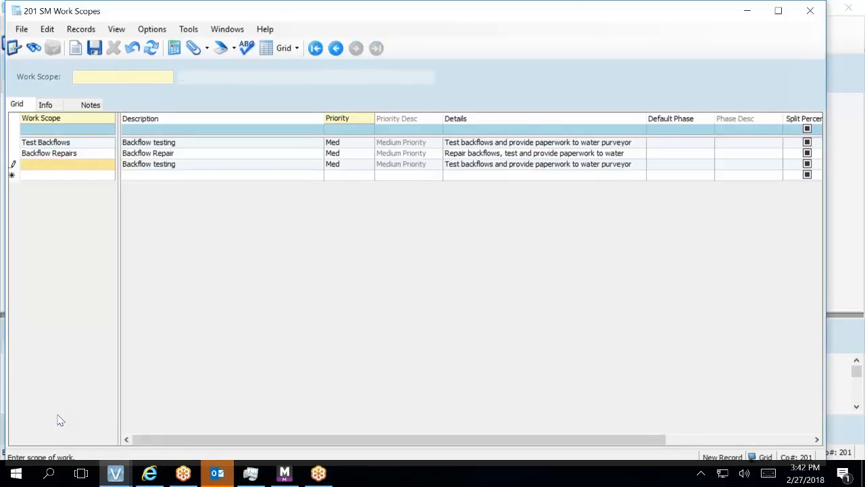
left_click(26, 162)
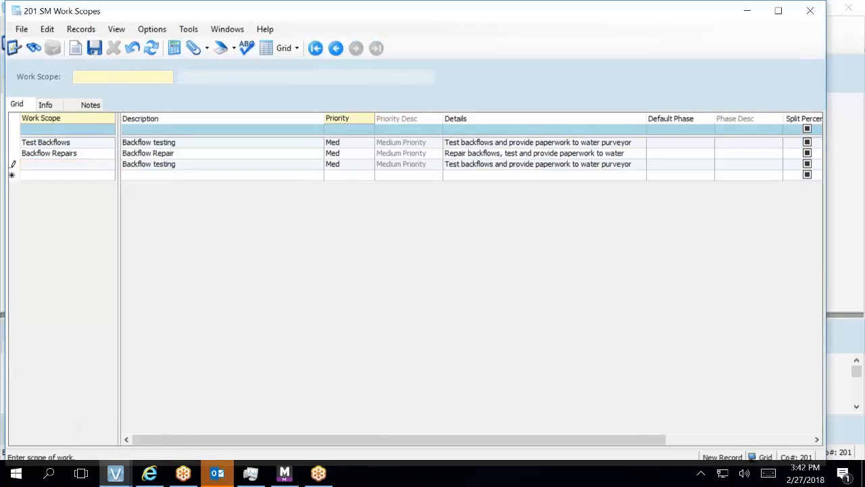
type("Backflow Testing")
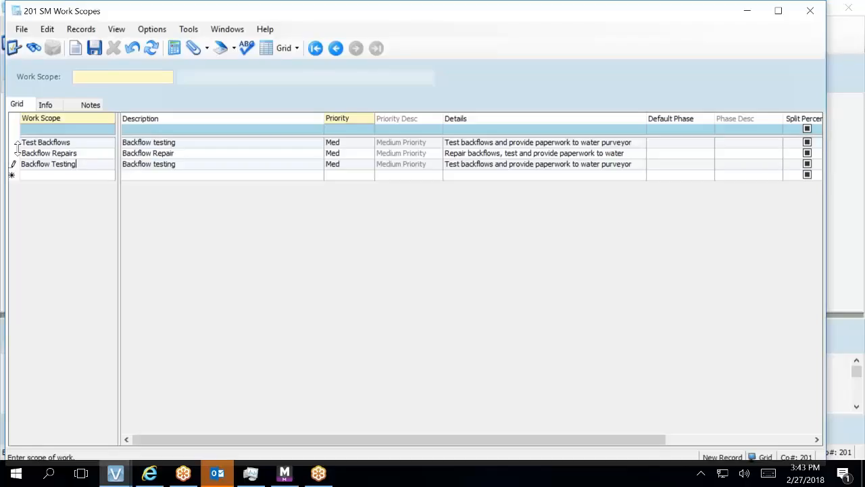
Attempt to delete Test Backflows and dismiss the error that work orders use it.
left_click(45, 142)
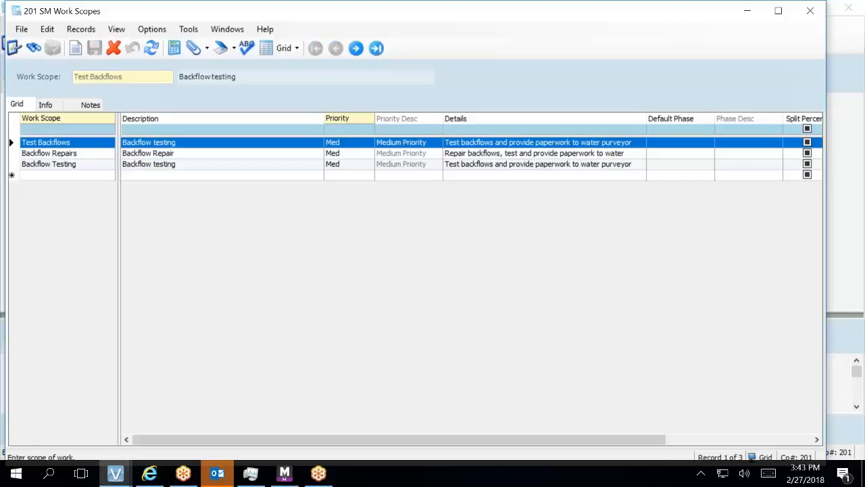
left_click(113, 48)
left_click(494, 248)
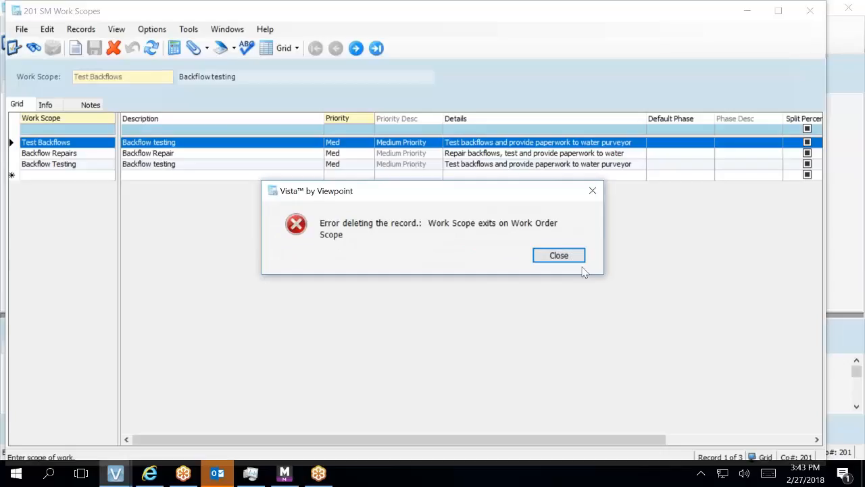
left_click(572, 260)
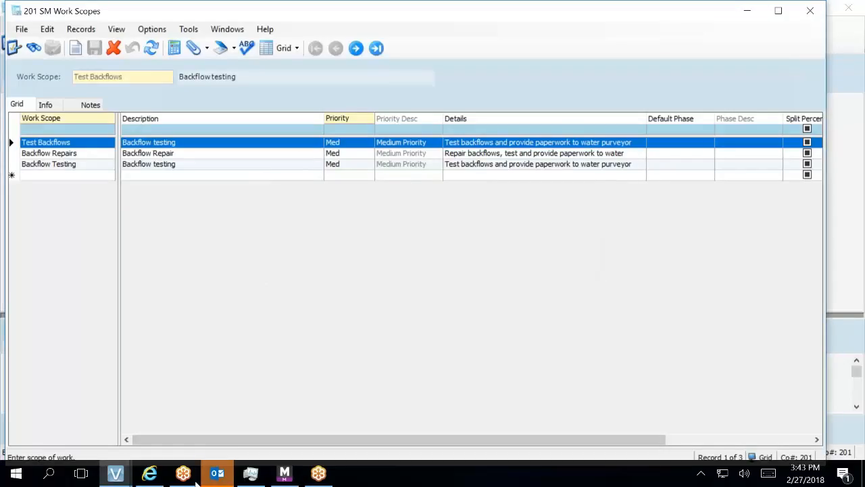
Check the Work Orders window, then close SM Work Scopes and the Work Scopes Lookup.
mouse_move(124, 483)
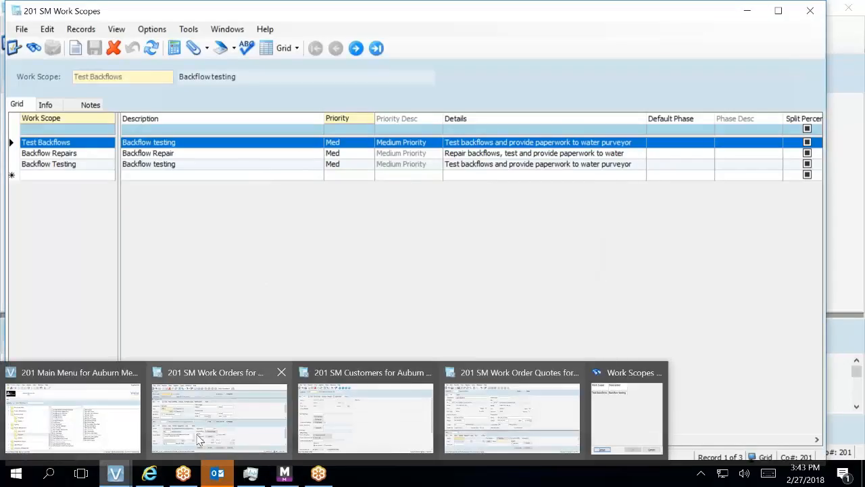
mouse_move(200, 438)
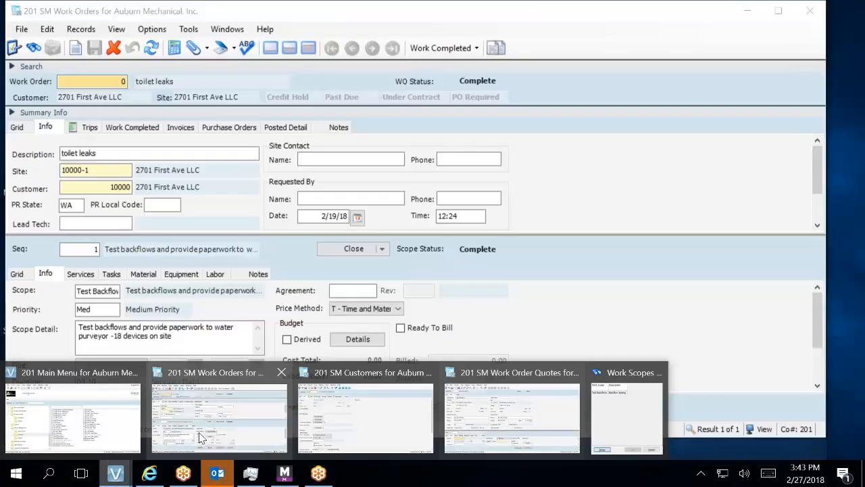
left_click(200, 437)
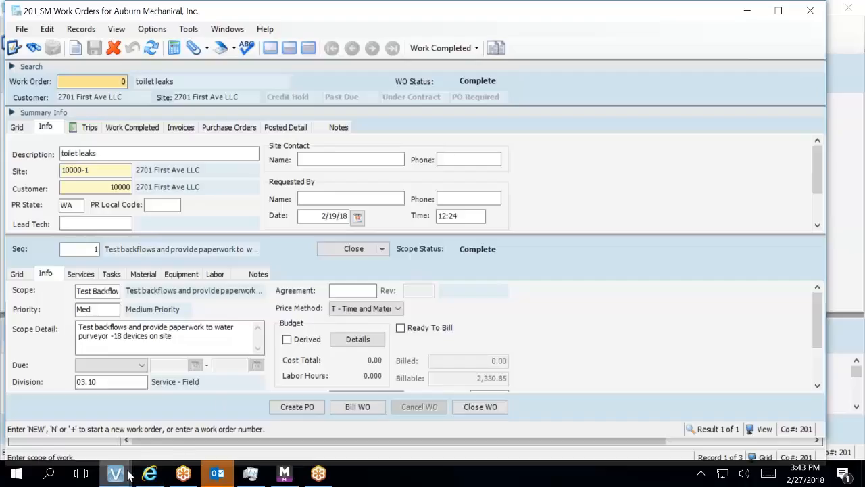
mouse_move(130, 475)
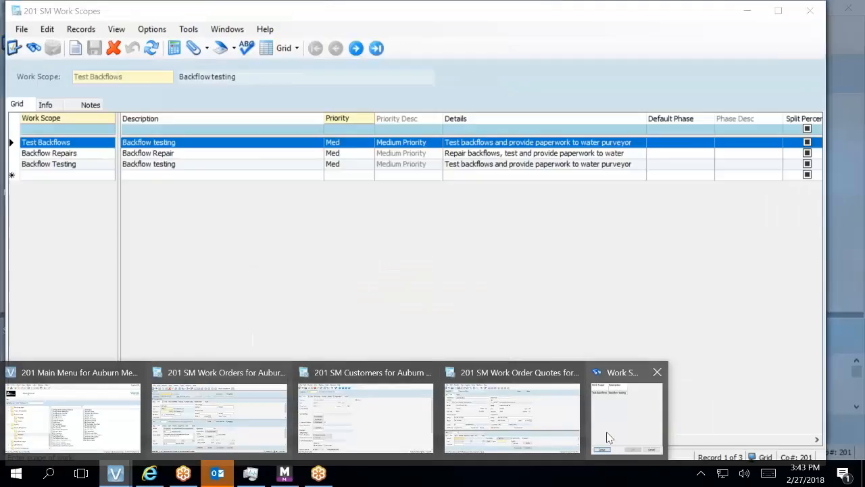
left_click(607, 434)
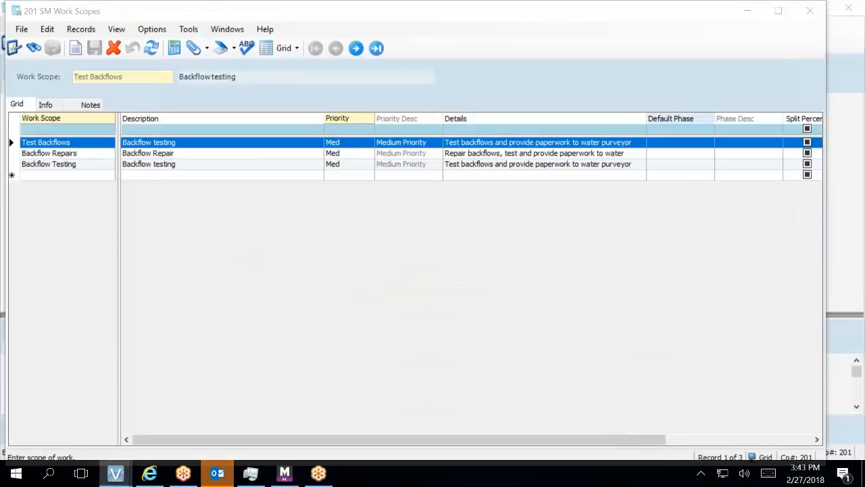
left_click(819, 14)
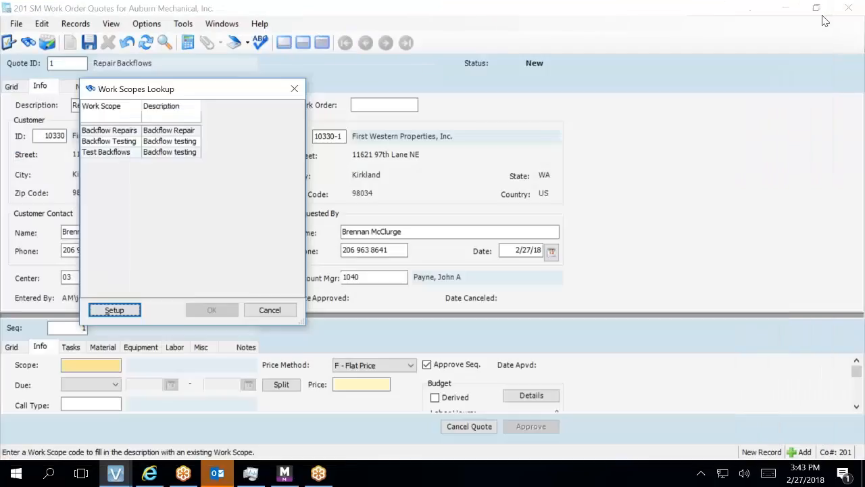
left_click(294, 89)
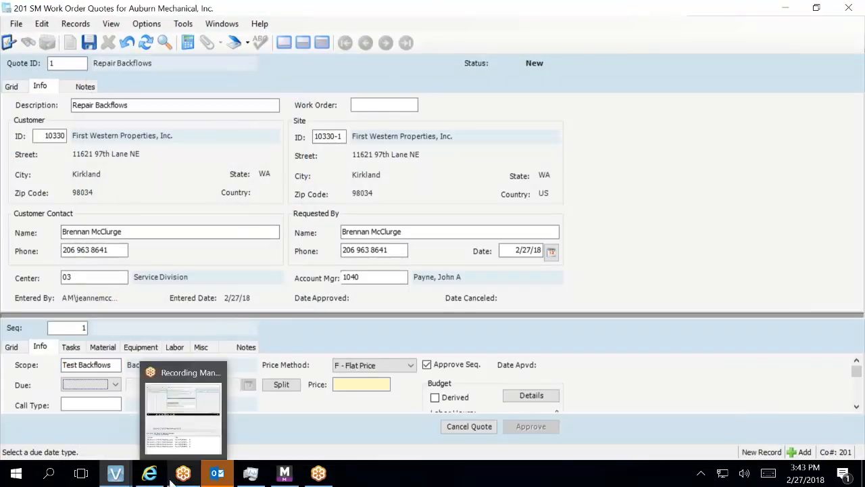
On SM Work Orders, pick Backflow Repairs as sequence 1's scope and save the record.
mouse_move(127, 478)
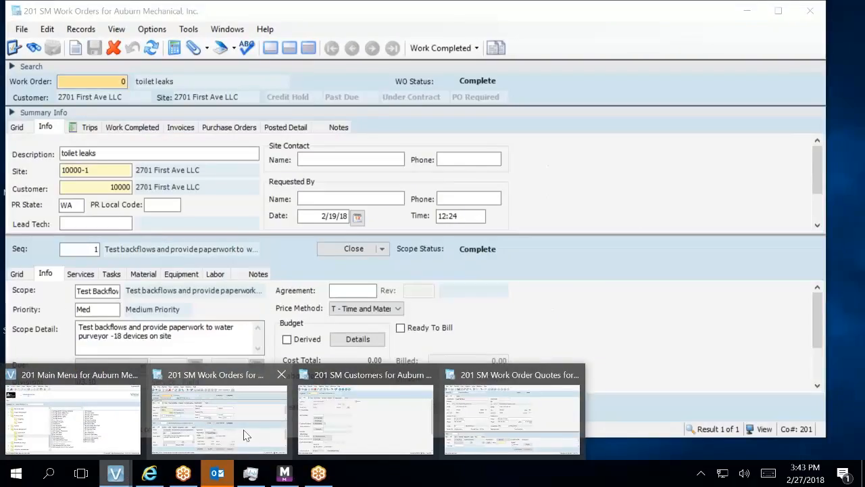
left_click(244, 429)
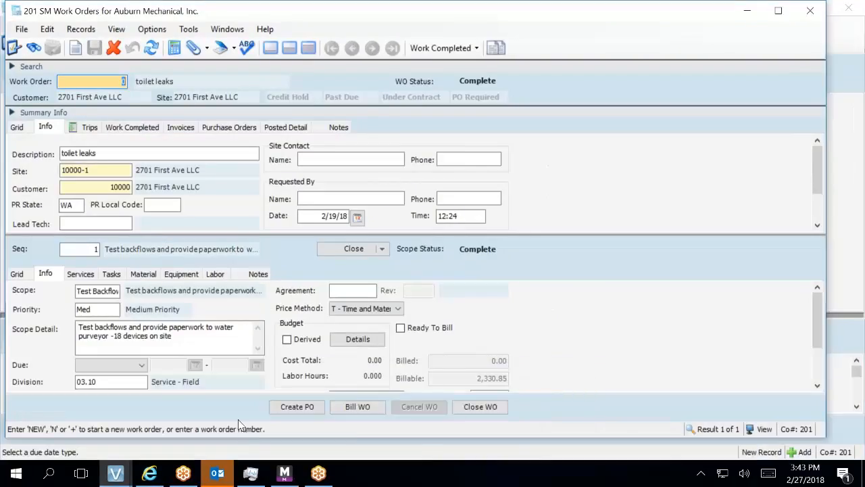
left_click(86, 290)
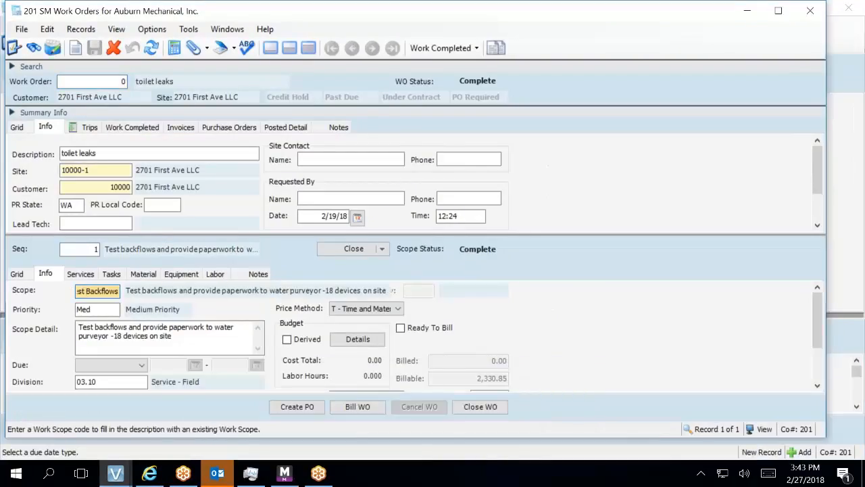
key("F4")
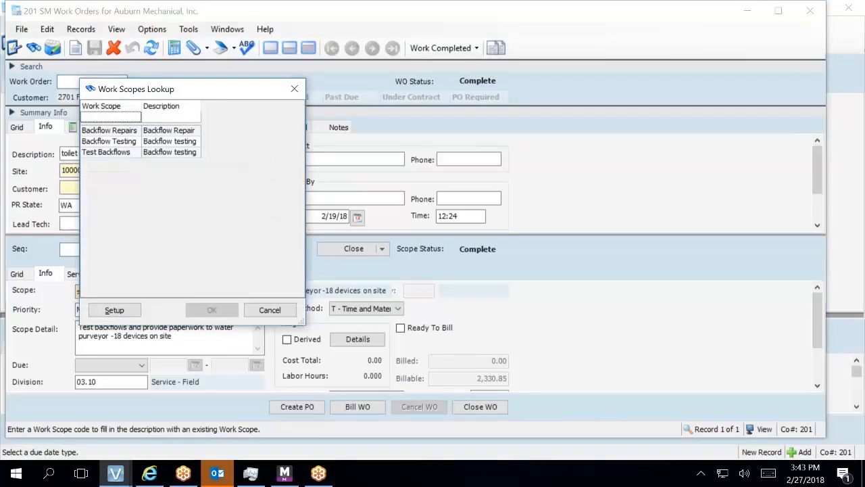
left_click(121, 134)
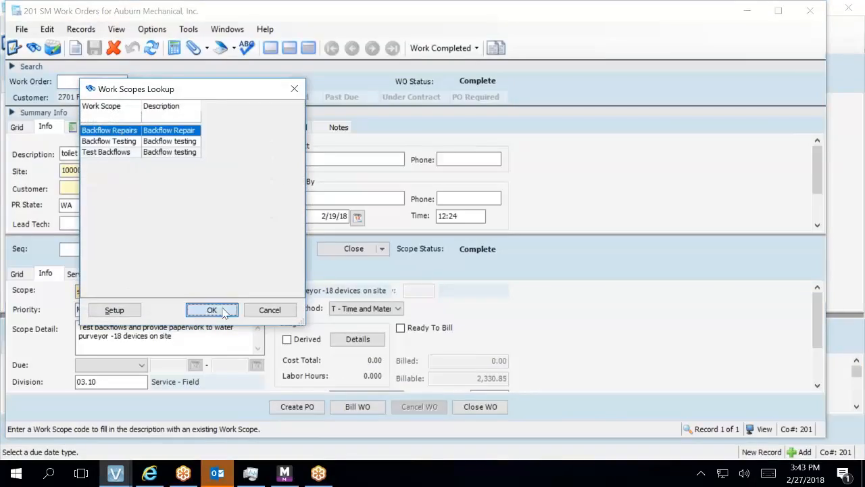
left_click(225, 311)
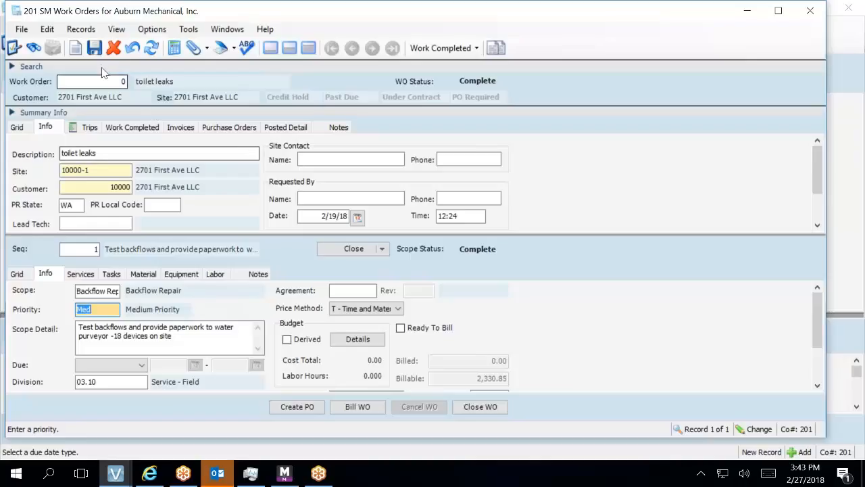
left_click(94, 48)
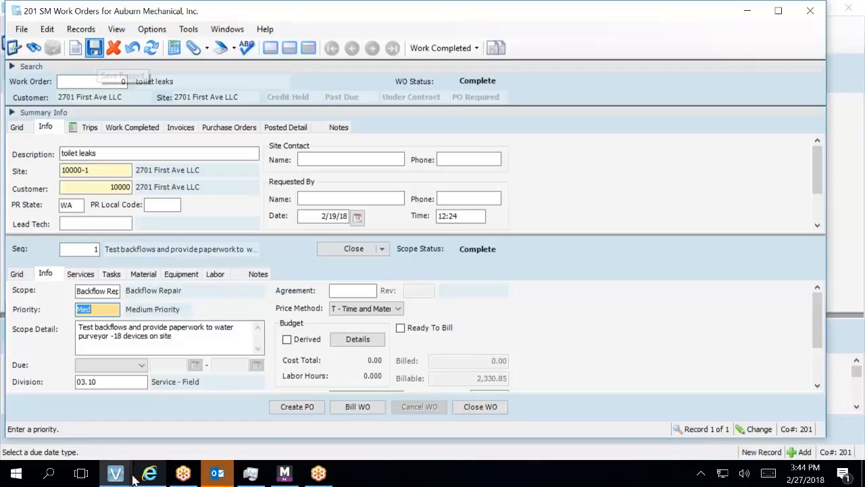
mouse_move(133, 479)
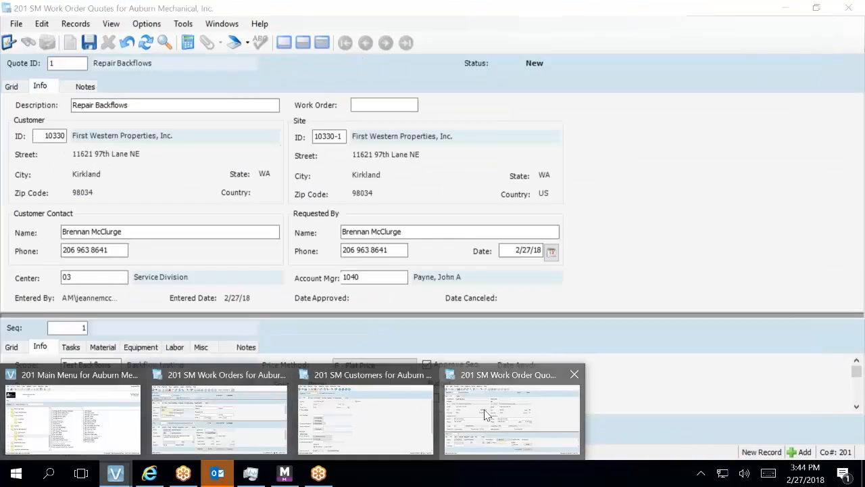
Delete the Test Backflows record in SM Work Scopes grid view, confirming with Yes.
left_click(482, 409)
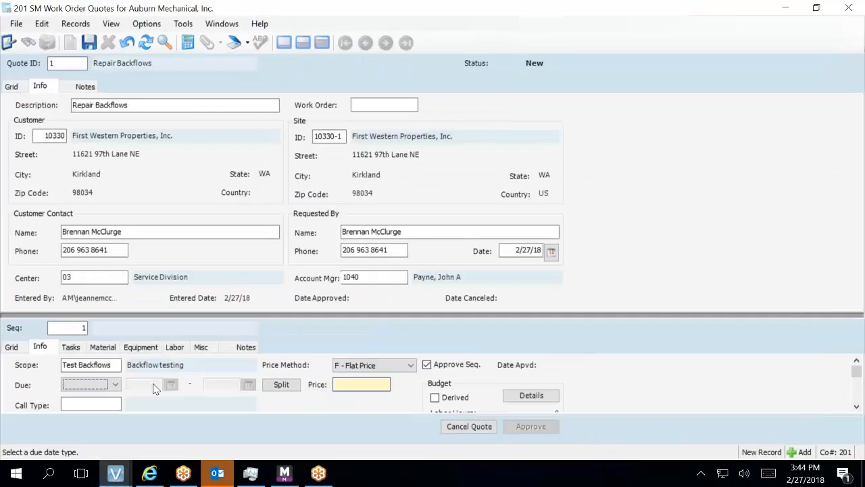
left_click(115, 364)
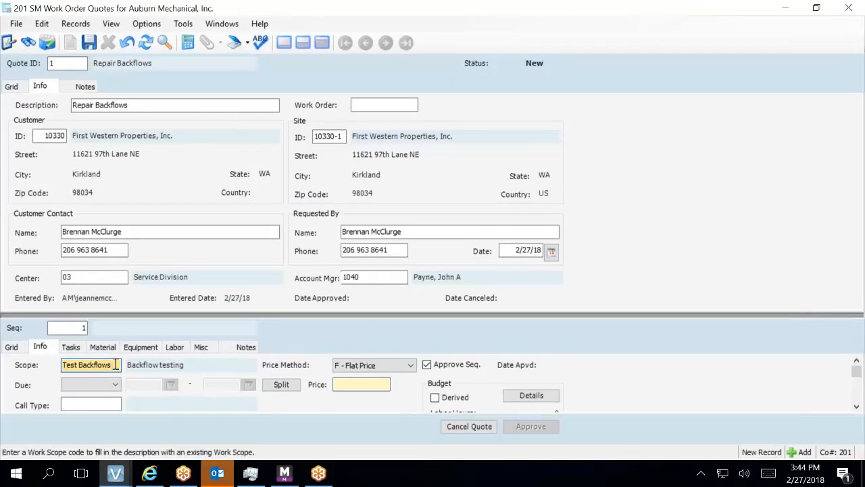
key("F5")
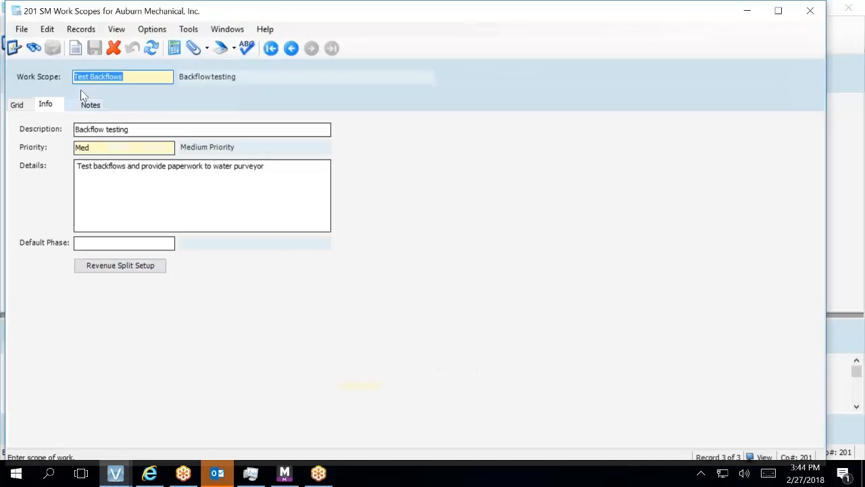
left_click(21, 106)
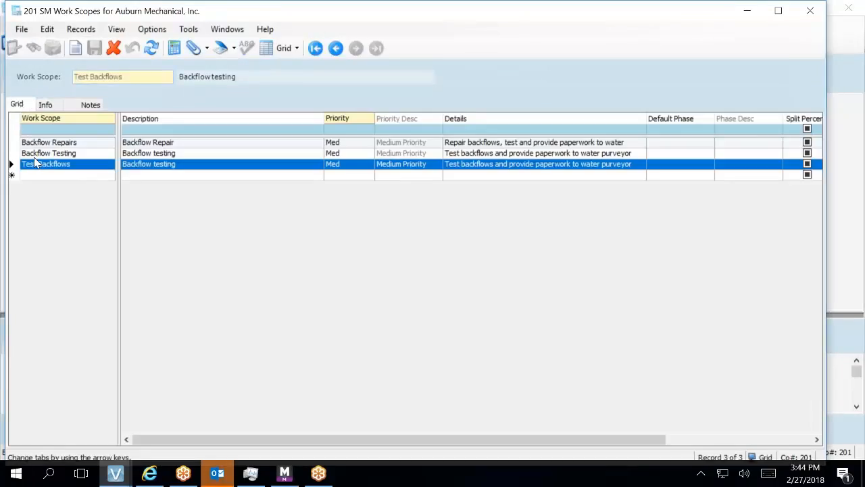
left_click(113, 47)
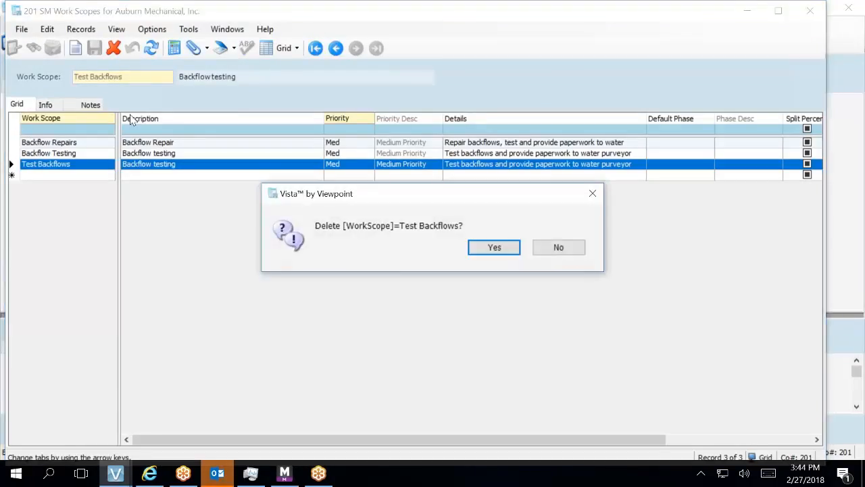
left_click(472, 249)
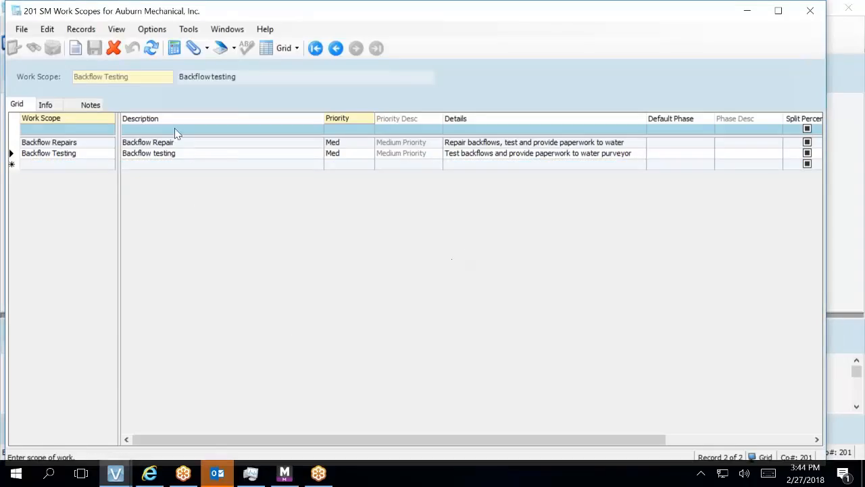
left_click(819, 13)
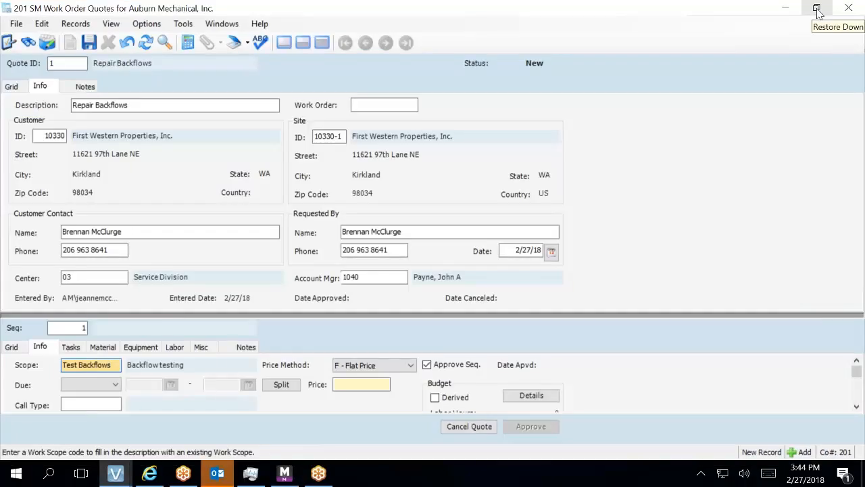
Choose Backflow Repairs in the Work Scopes Lookup as quote 1's sequence 1 scope.
key("F4")
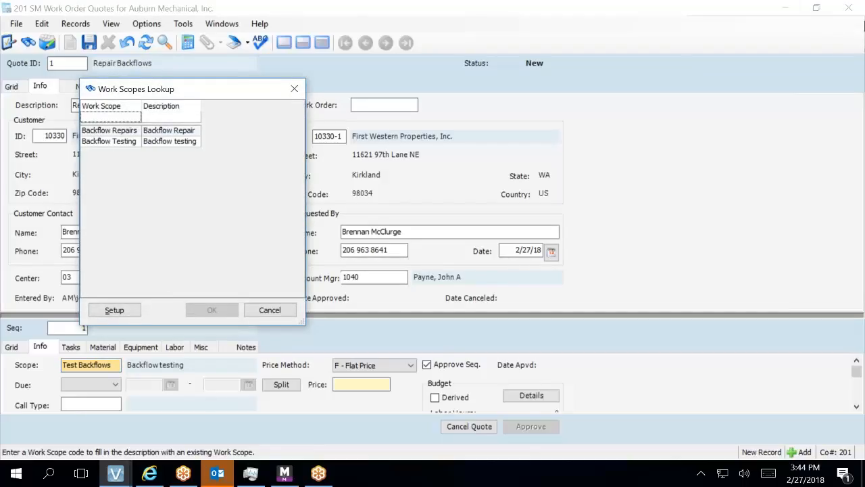
left_click(154, 130)
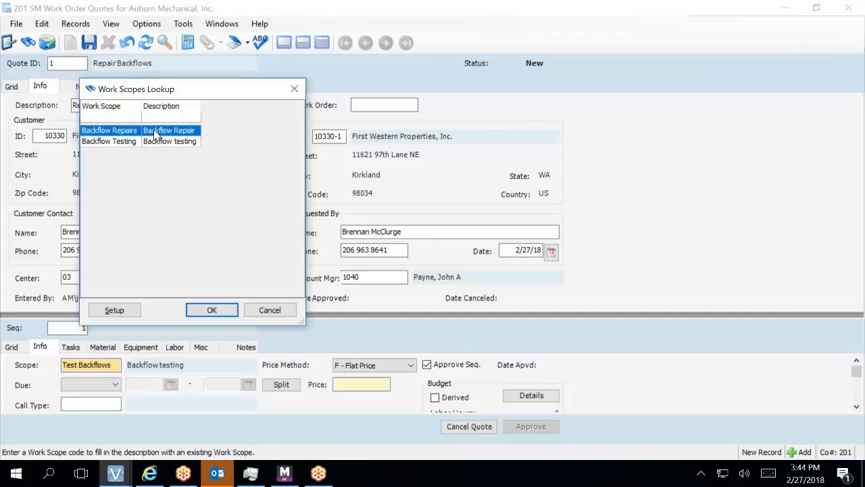
left_click(217, 310)
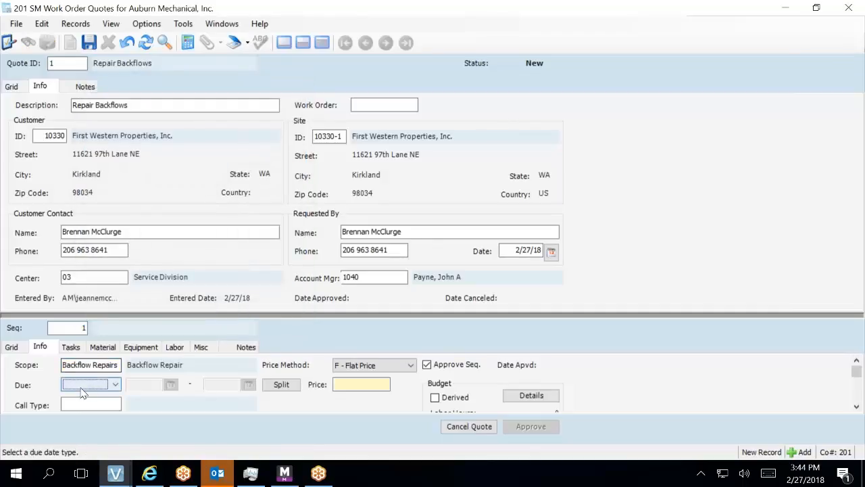
left_click(119, 365)
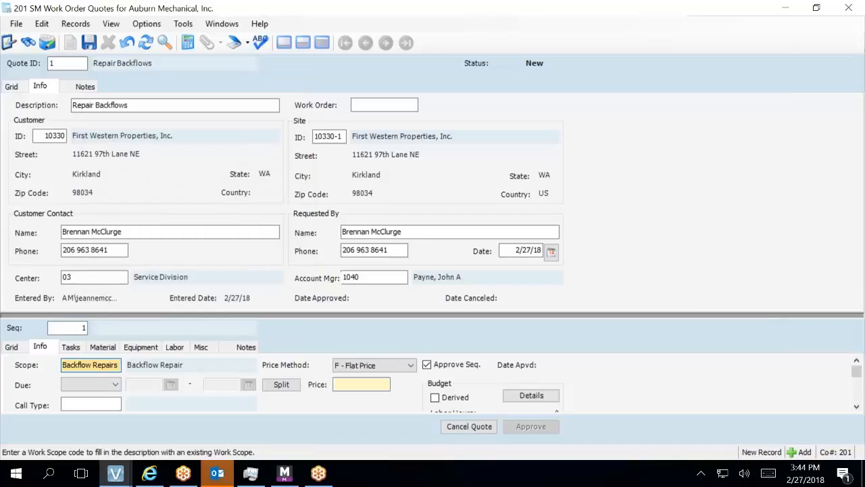
left_click(90, 384)
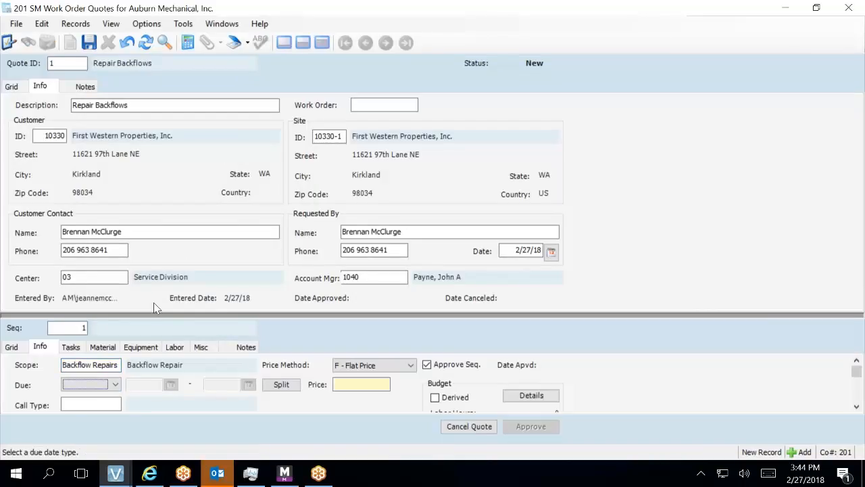
Set the due type to 0 - By, then 1 - Within, and cancel the unsaved sequence with Esc.
left_click(116, 384)
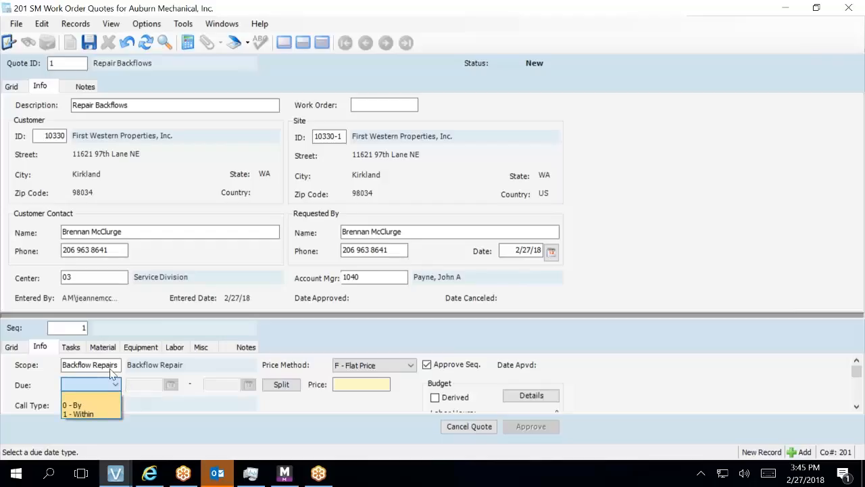
left_click(91, 402)
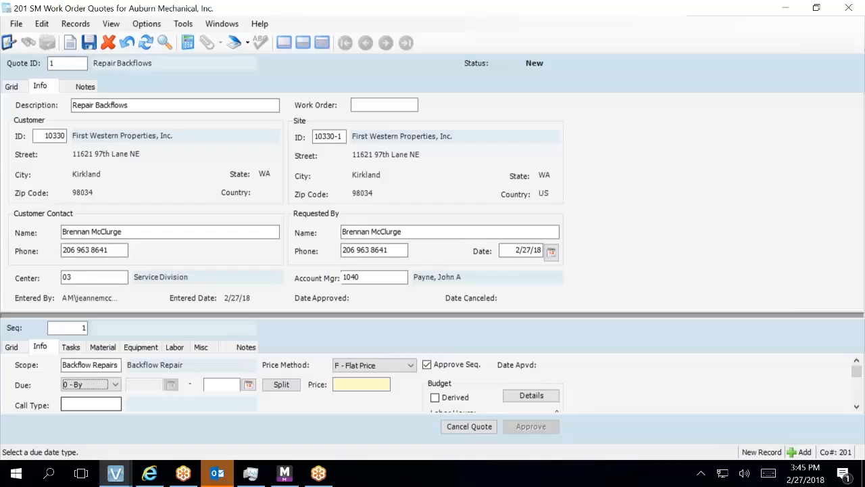
left_click(115, 384)
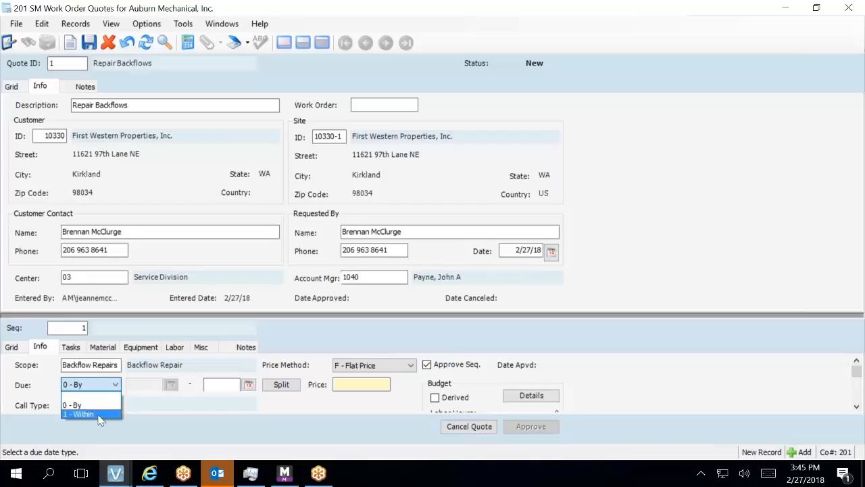
left_click(101, 413)
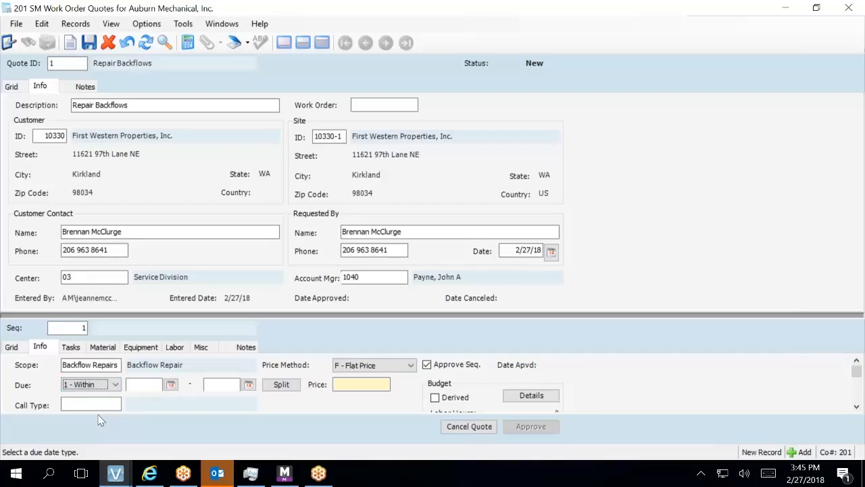
left_click(171, 383)
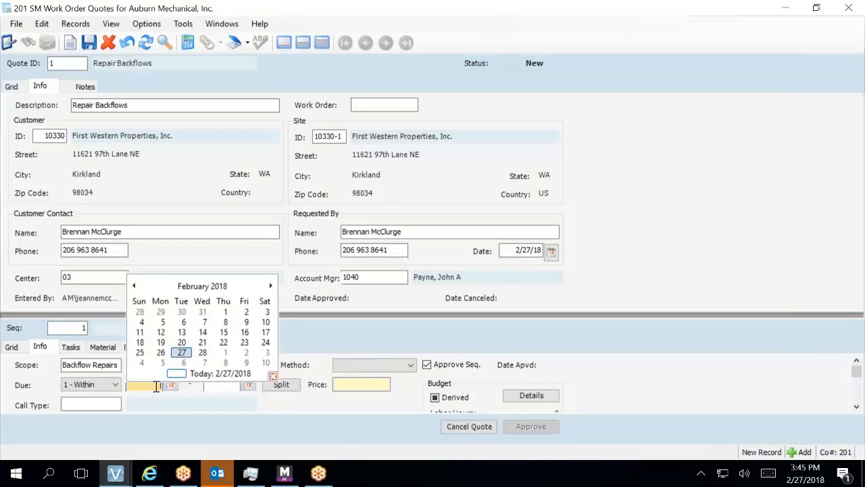
key("Escape")
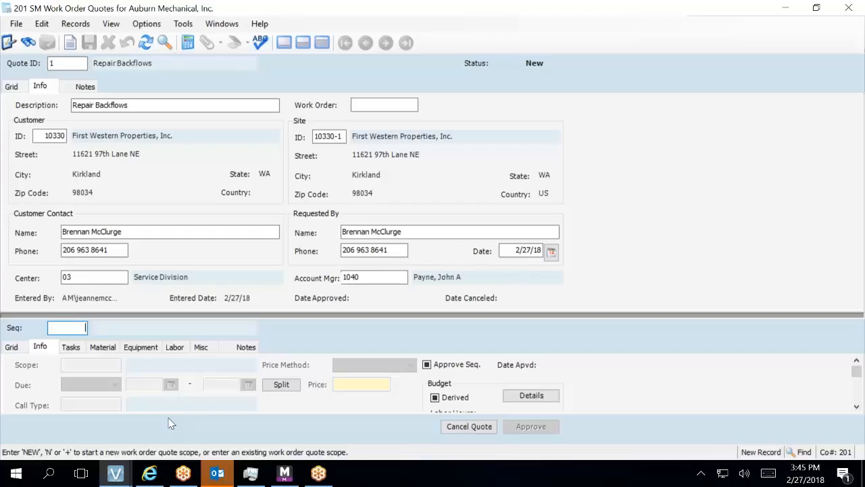
Create new scope sequence 1 and assign it the Backflow Repairs scope with flat pricing.
type("t")
key("Tab")
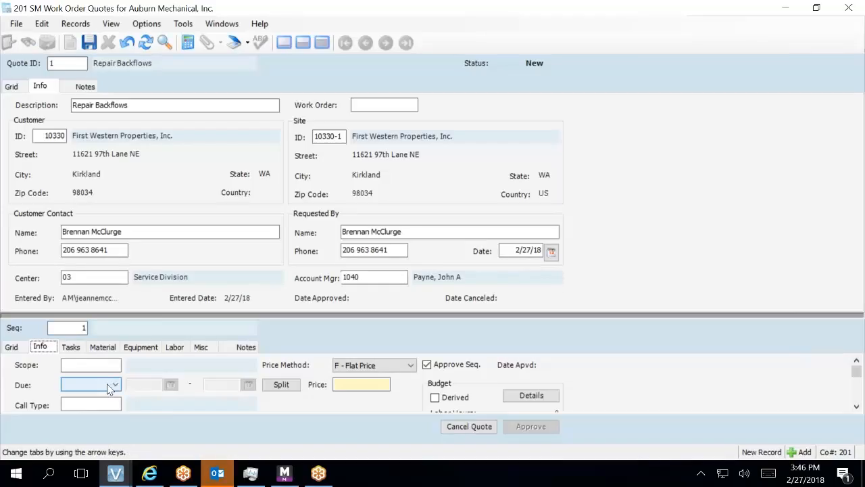
left_click(107, 365)
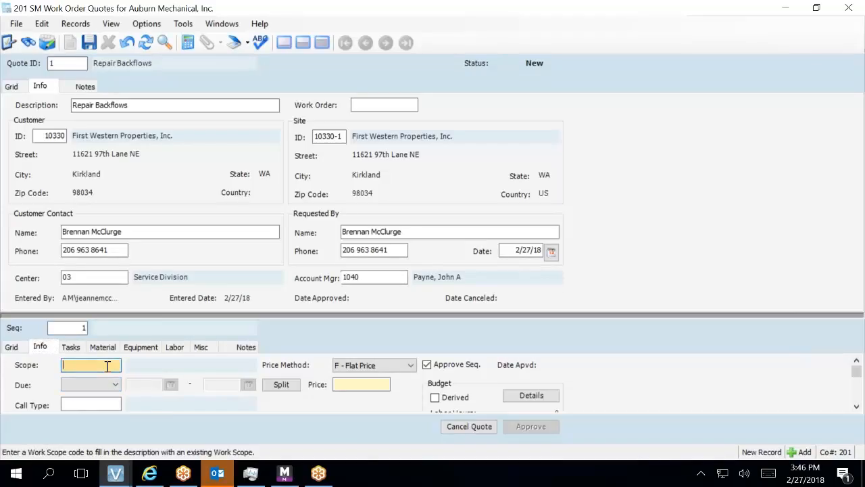
key("F4")
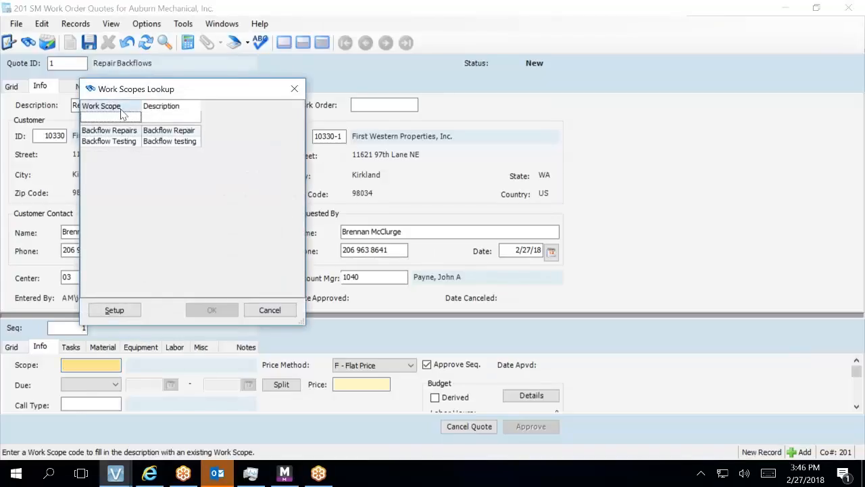
left_click(123, 131)
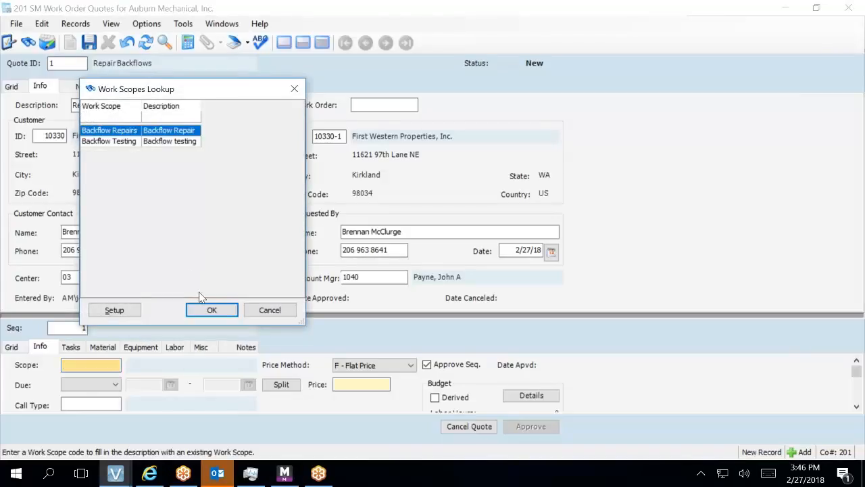
left_click(209, 309)
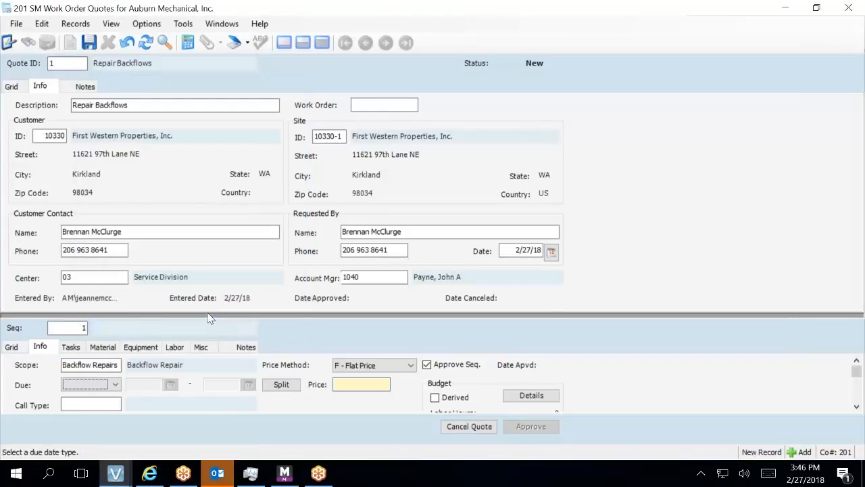
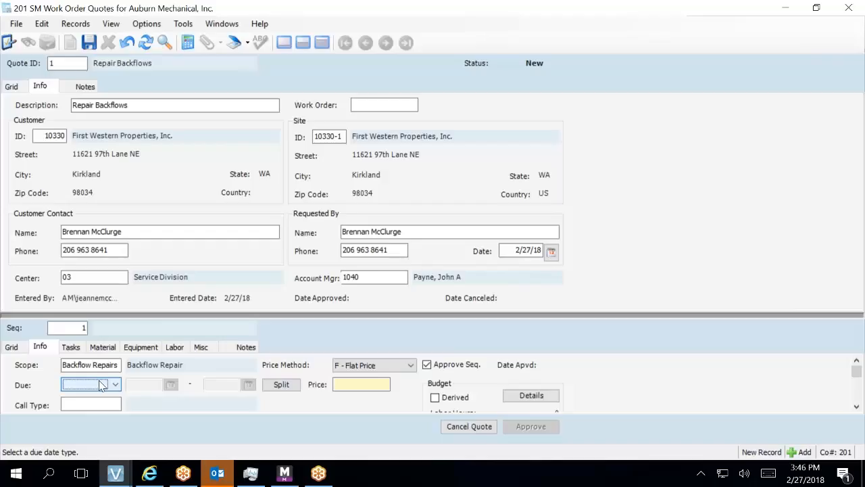
Clear the price-required and bad-data warnings raised by the empty flat price.
left_click(103, 403)
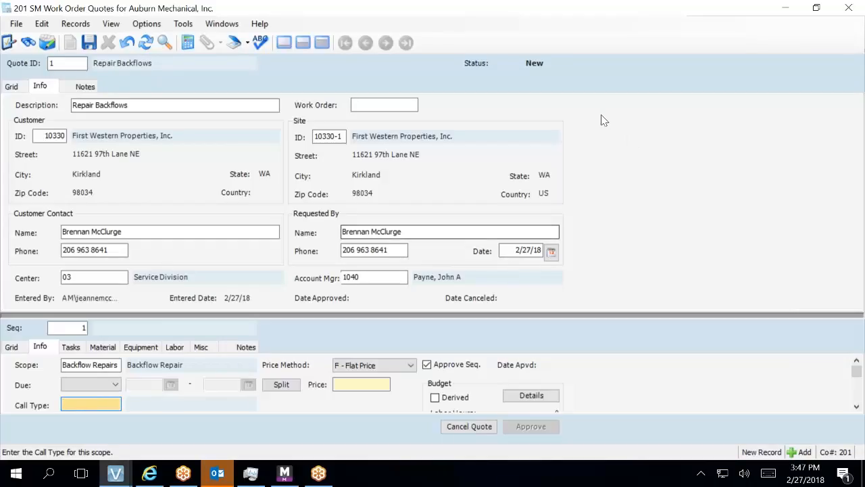
left_click(415, 230)
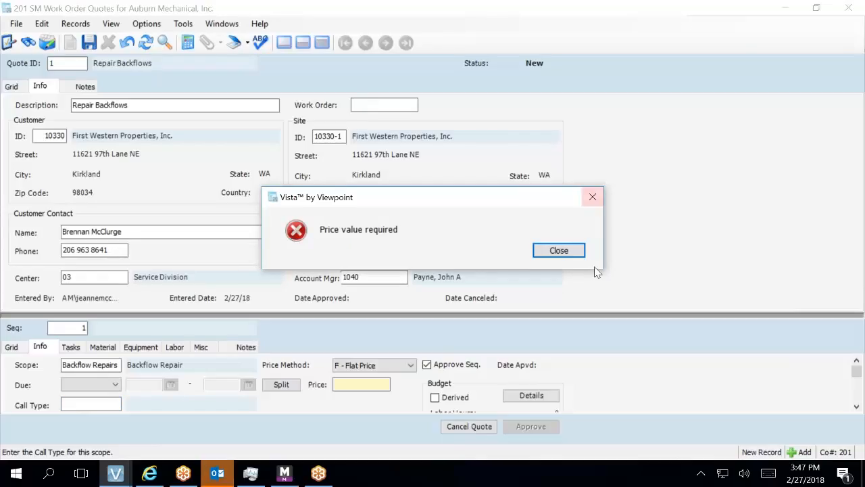
left_click(575, 254)
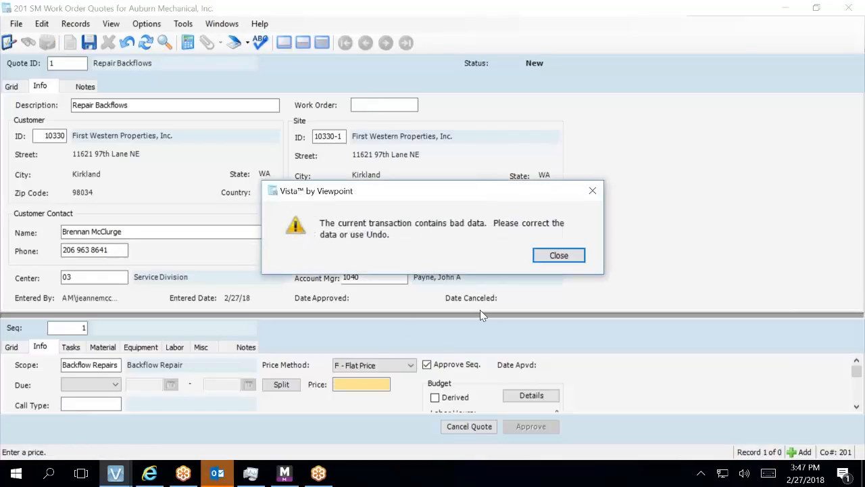
left_click(555, 255)
left_click(375, 384)
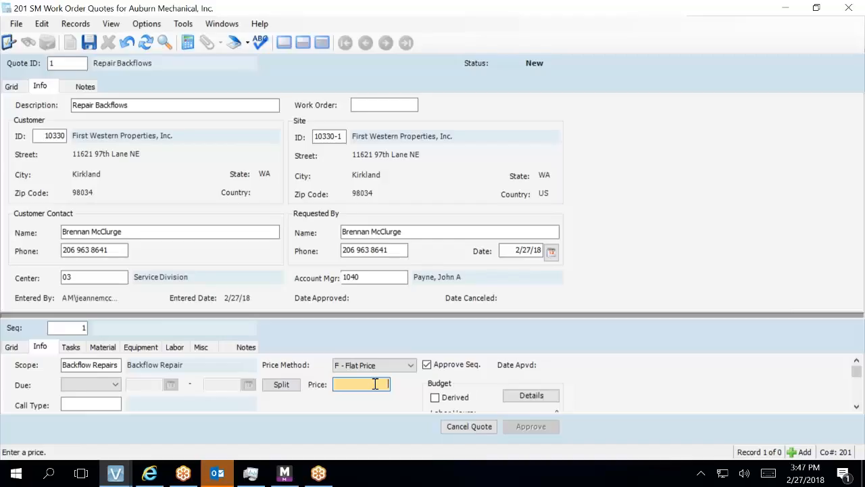
Mute the computer's sound and return to the sequence's call type entry.
left_click(746, 475)
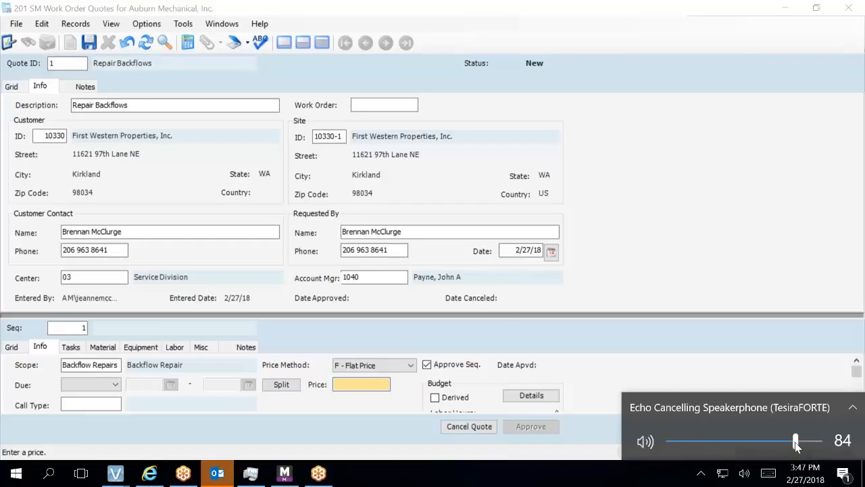
left_click_drag(794, 442, 658, 443)
left_click(749, 353)
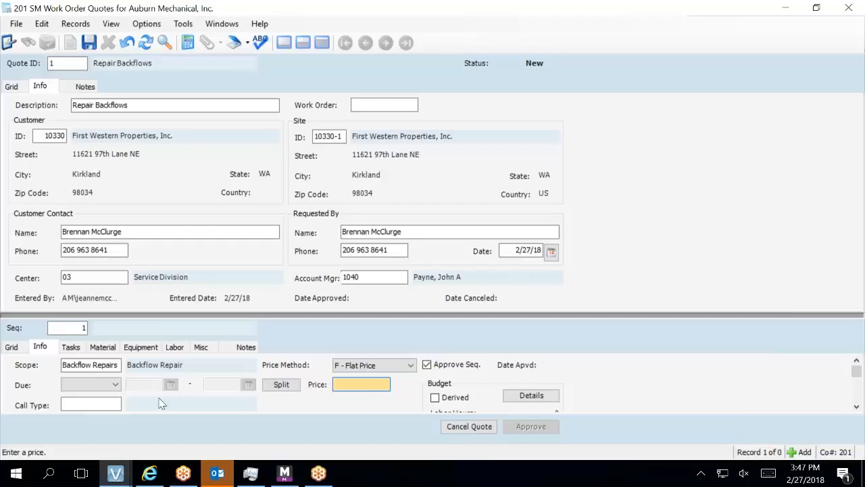
left_click(116, 384)
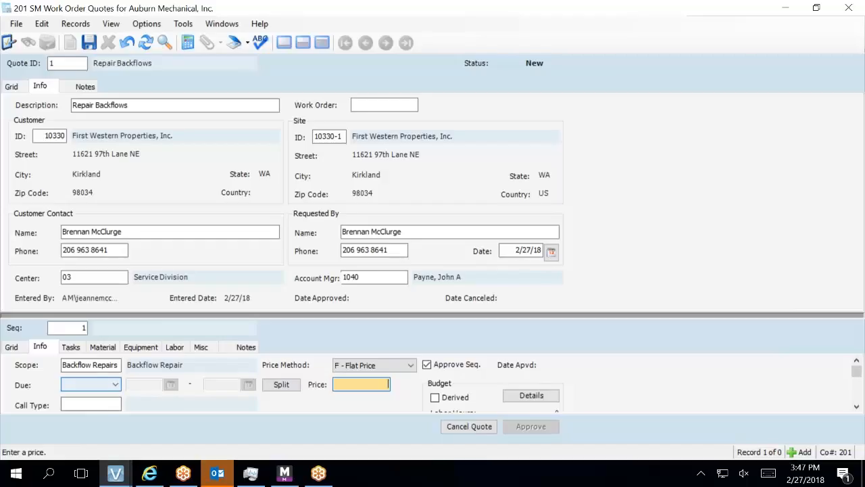
left_click(105, 405)
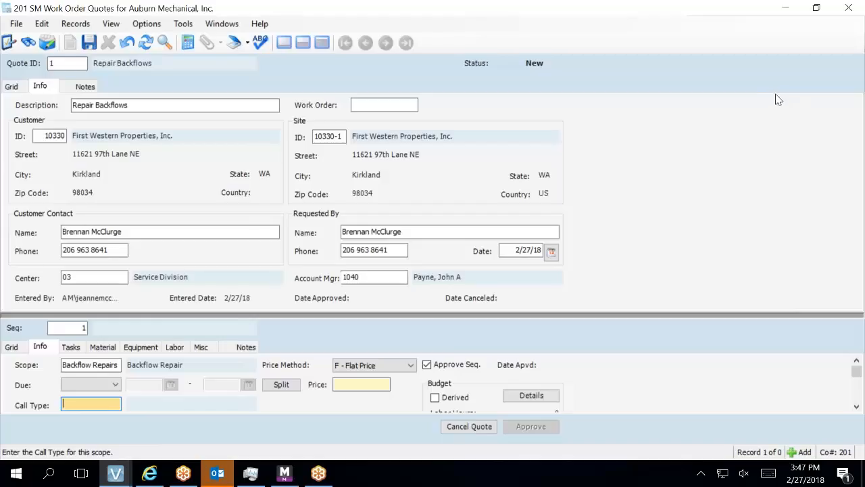
Pick call type 15 Plumbing - Backflow Repairs from the lookup filtered by 'PLU'.
key("F4")
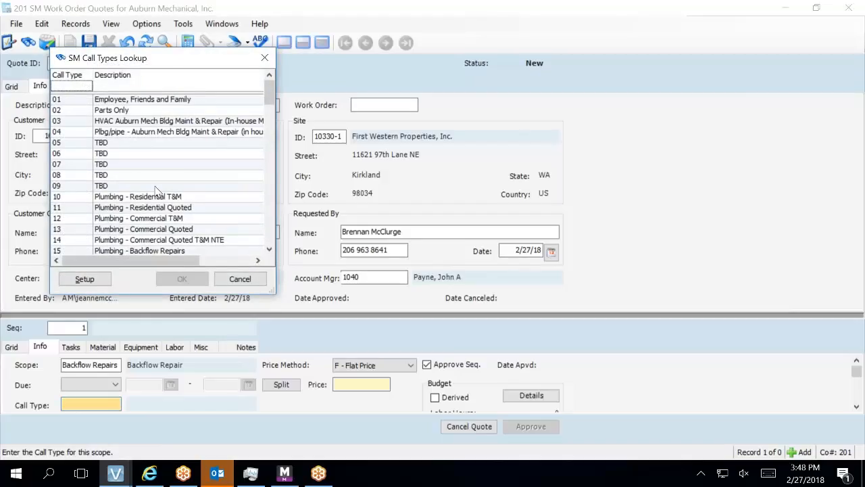
left_click(147, 88)
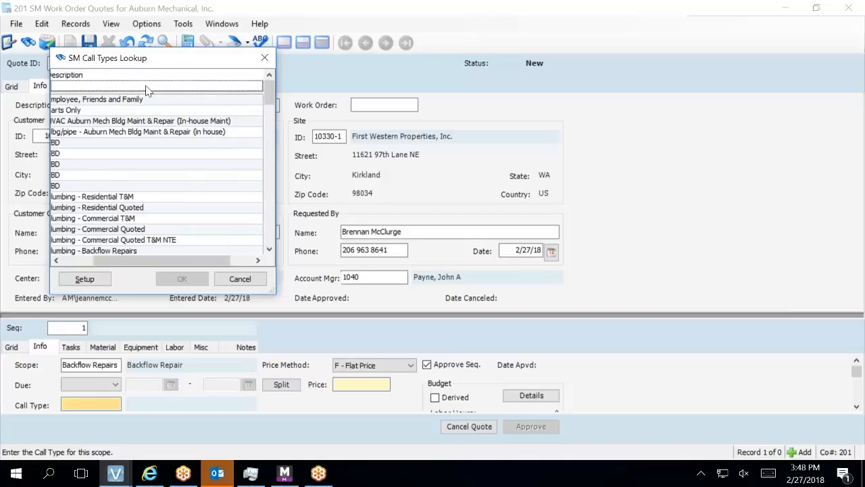
left_click_drag(124, 257, 96, 262)
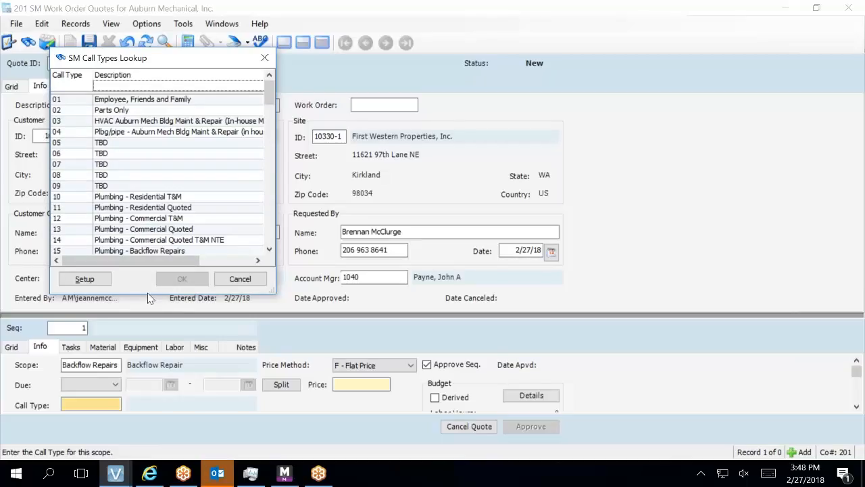
left_click_drag(151, 292, 203, 459)
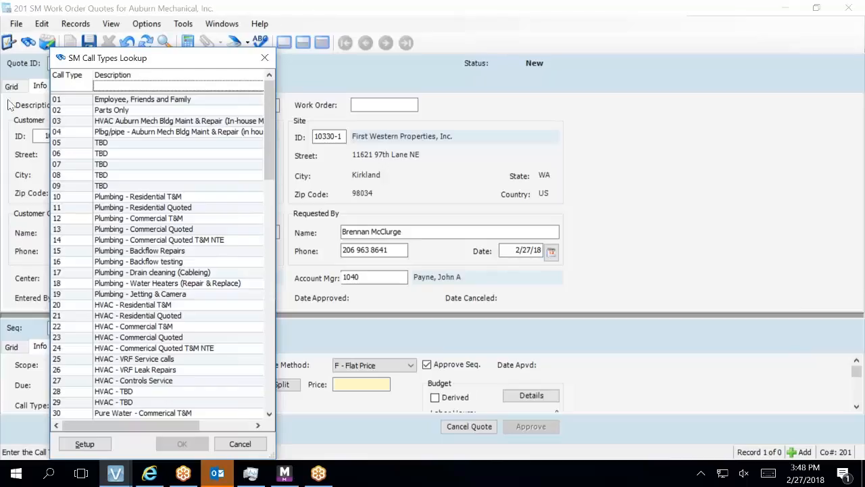
left_click(86, 90)
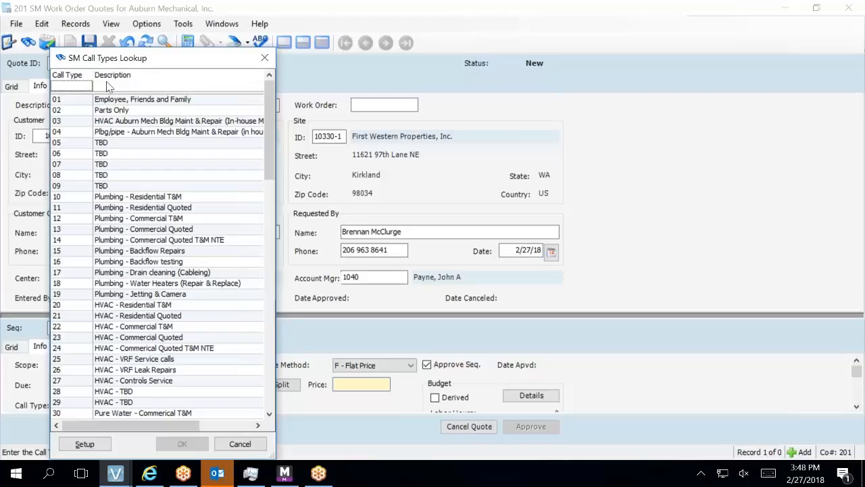
left_click(108, 86)
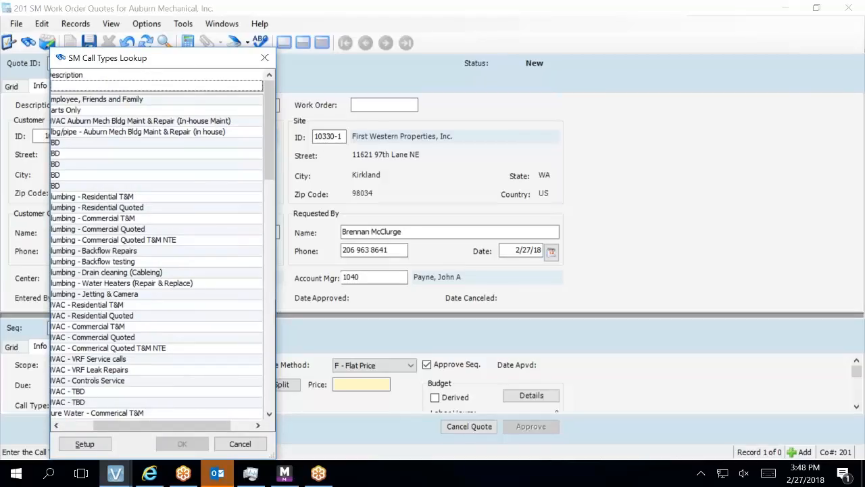
left_click_drag(275, 153, 459, 169)
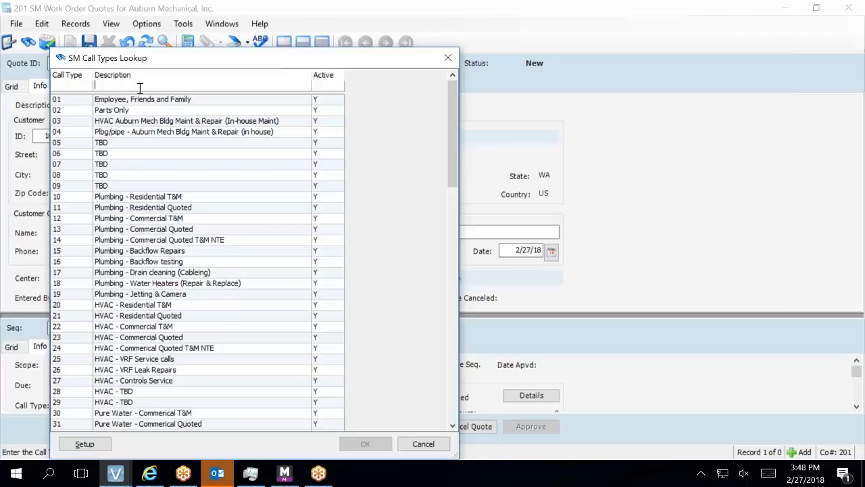
type("PLU")
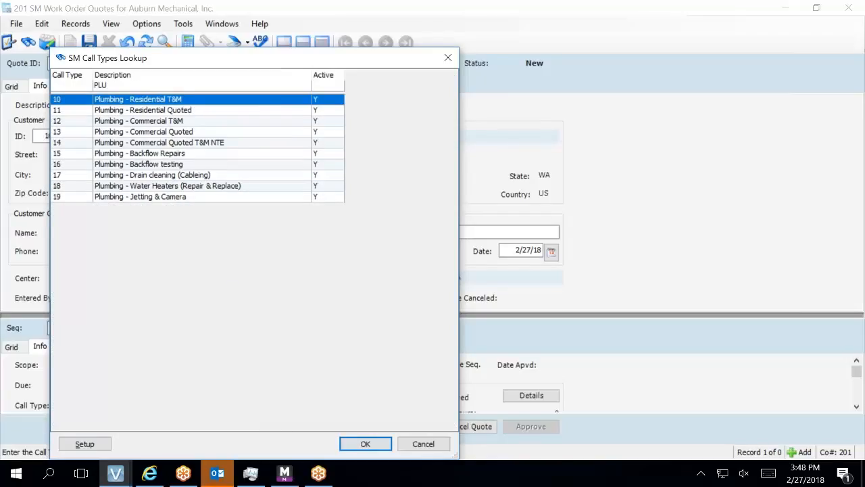
left_click(146, 157)
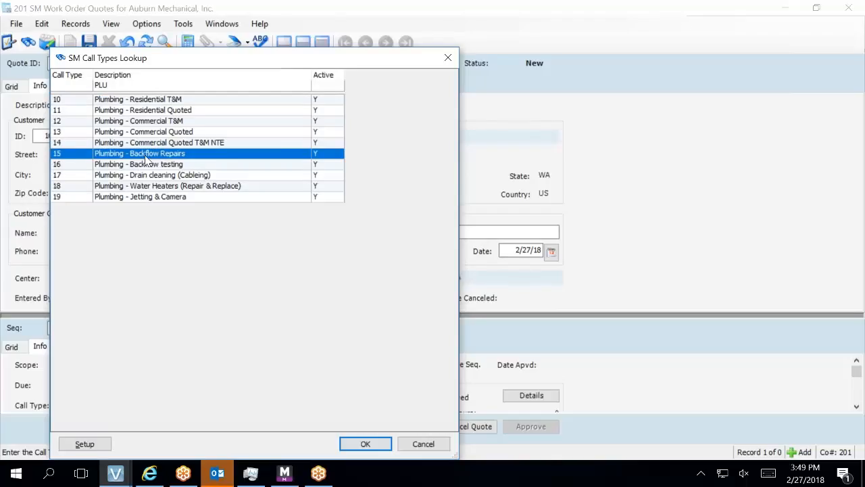
double_click(146, 156)
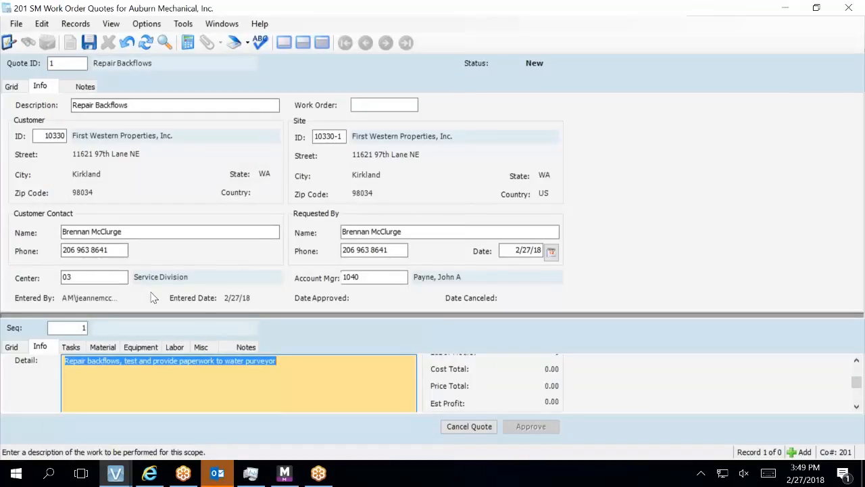
Append 'Schedule in advance for water shut down.' to the sequence's work detail.
left_click(327, 48)
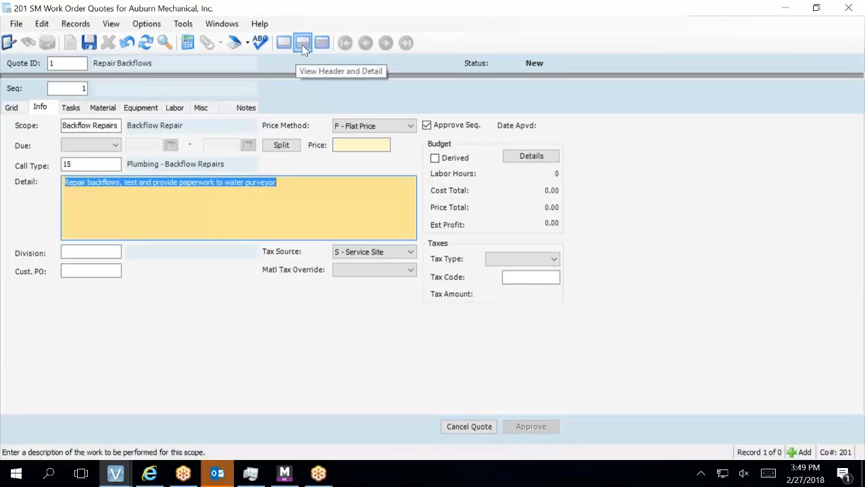
left_click(288, 182)
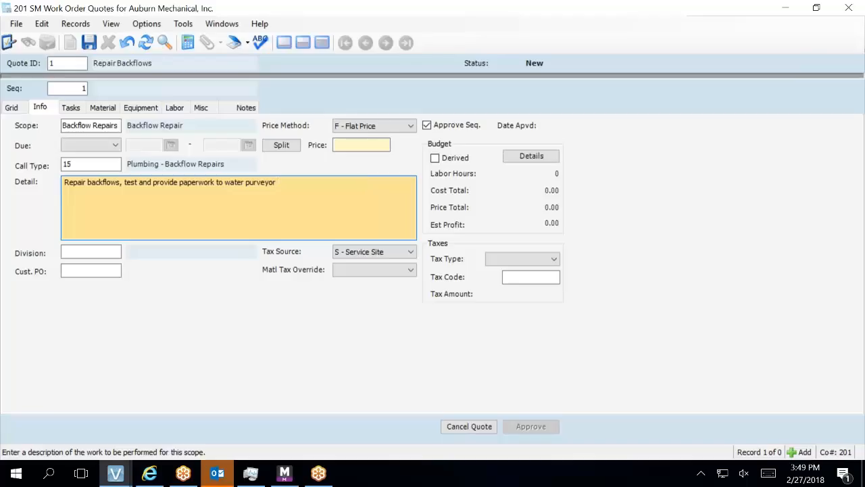
type("Schedule in advance for water shu")
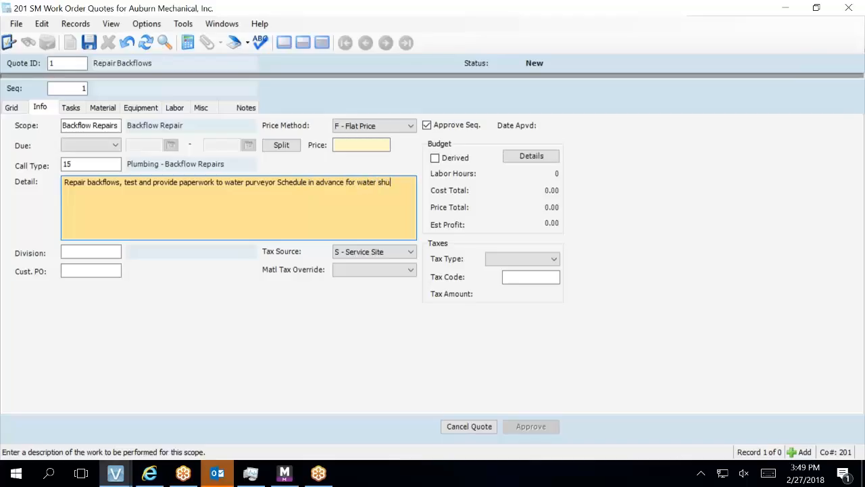
type("t down.")
key("Tab")
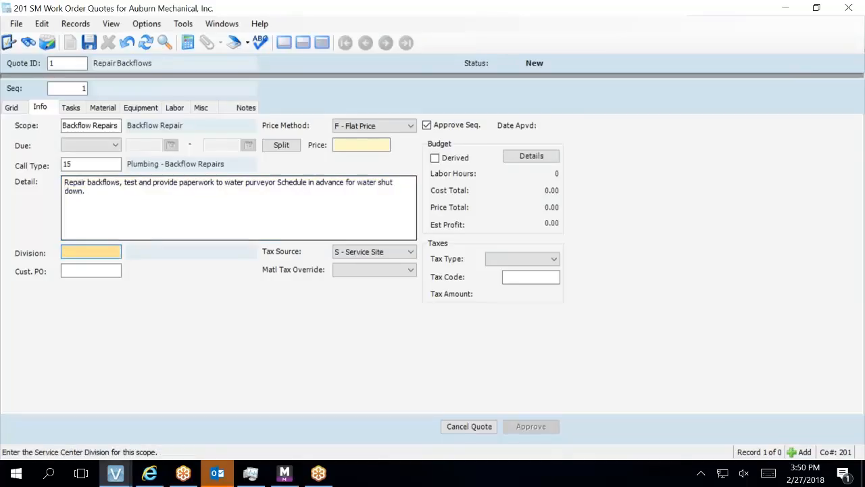
Browse the service division list without choosing, then bring up Division's Field Properties.
key("F4")
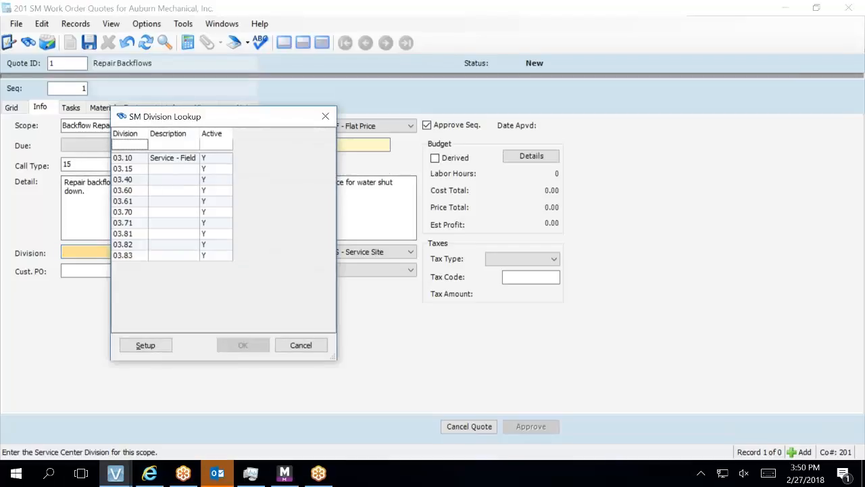
left_click(169, 163)
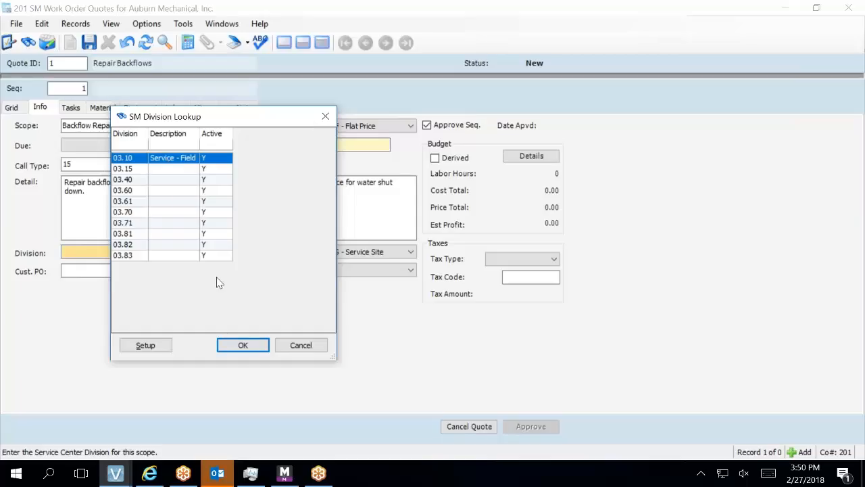
left_click(316, 346)
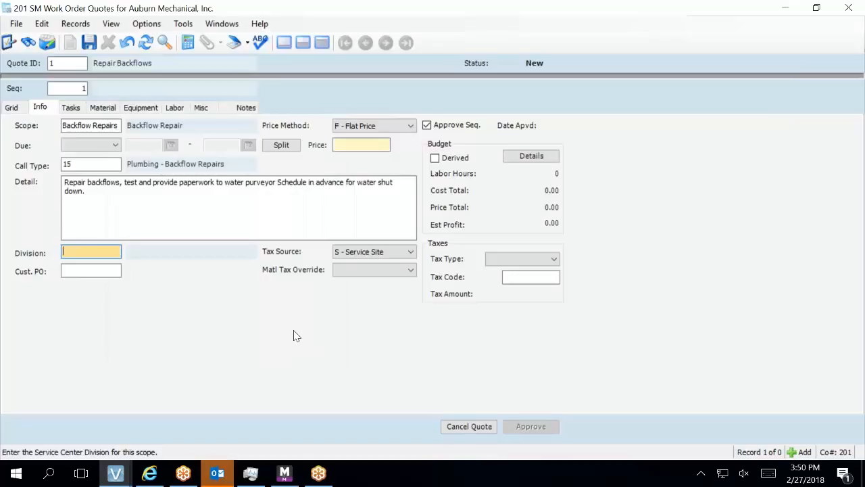
key("F3")
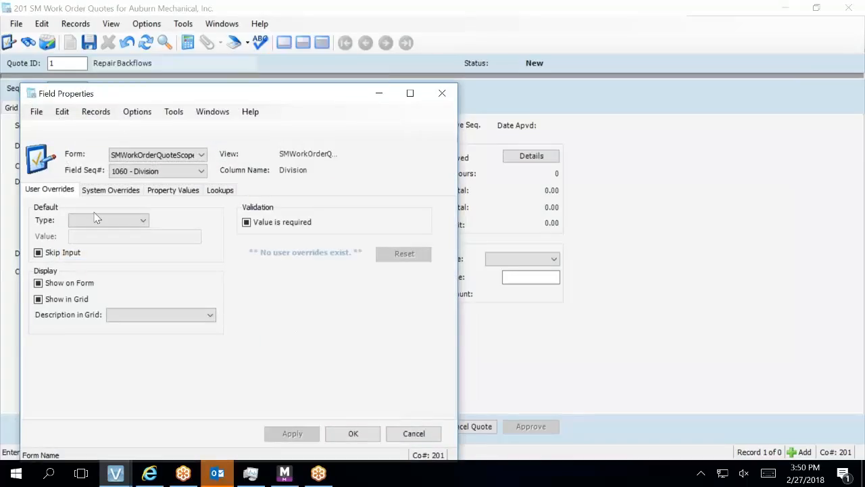
Make Division's system override default 2-Fixed Value 03.10, apply it, and close.
left_click(107, 192)
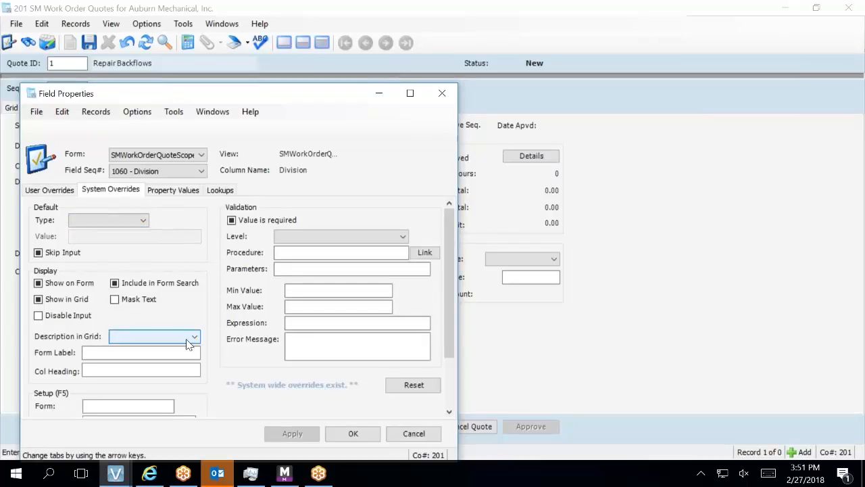
left_click(131, 222)
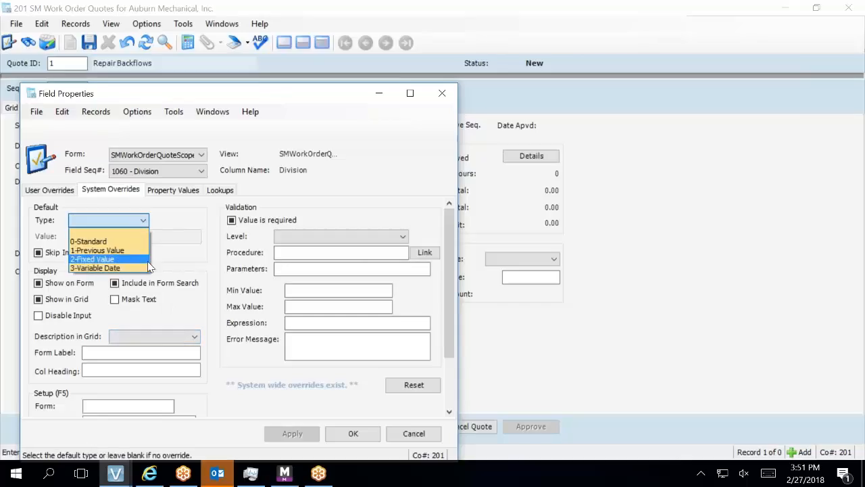
left_click(95, 259)
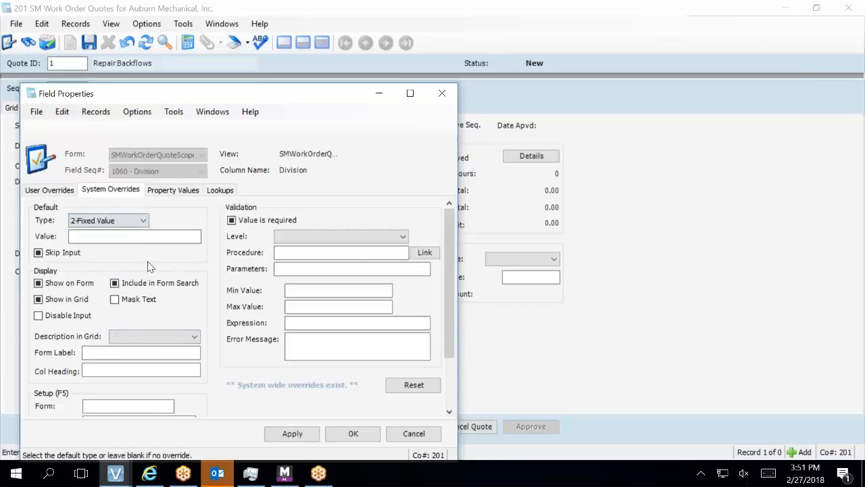
left_click(147, 238)
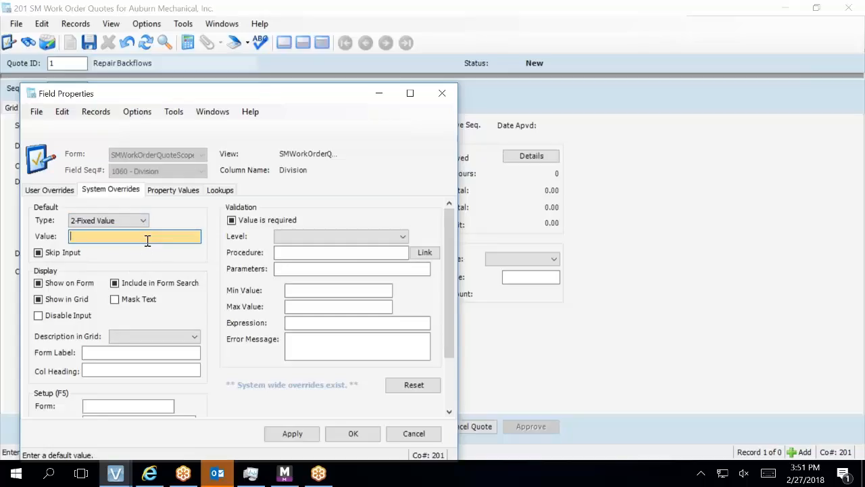
type("03.10")
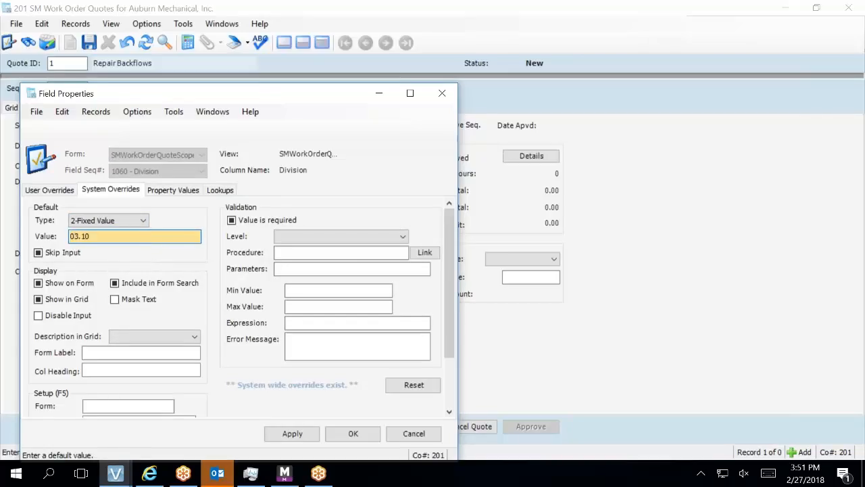
left_click(292, 434)
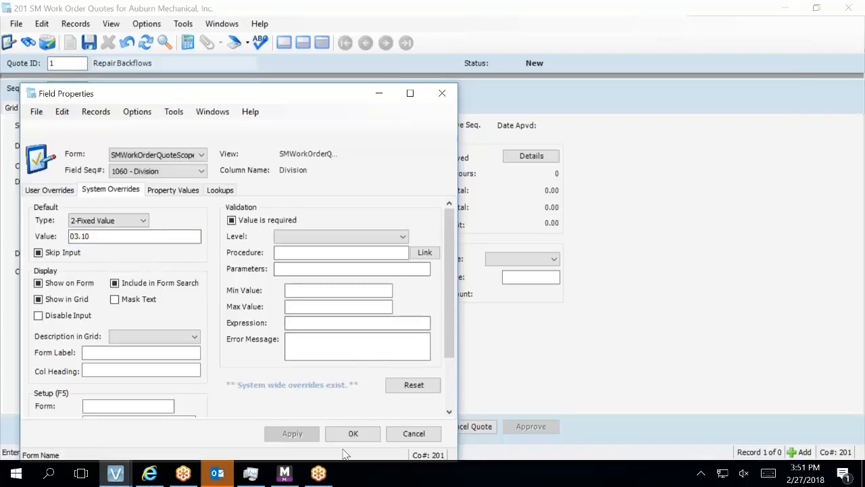
left_click(348, 435)
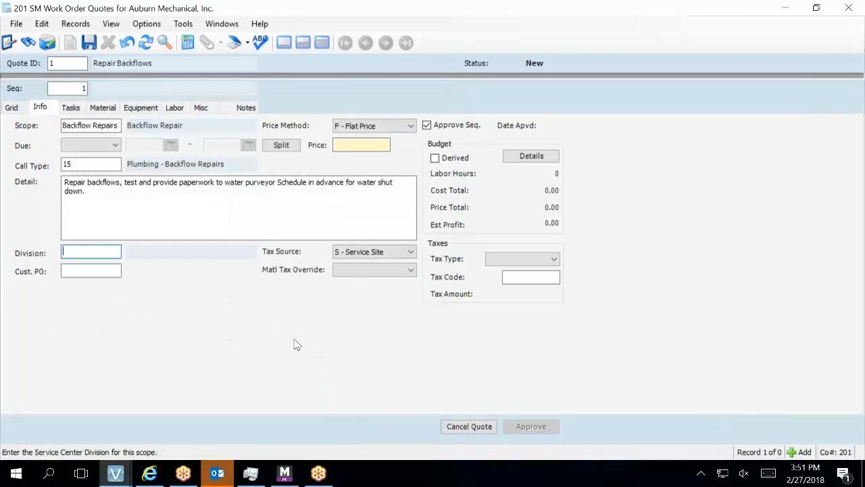
Choose division 03.10 Service - Field from the SM Division lookup.
key("F4")
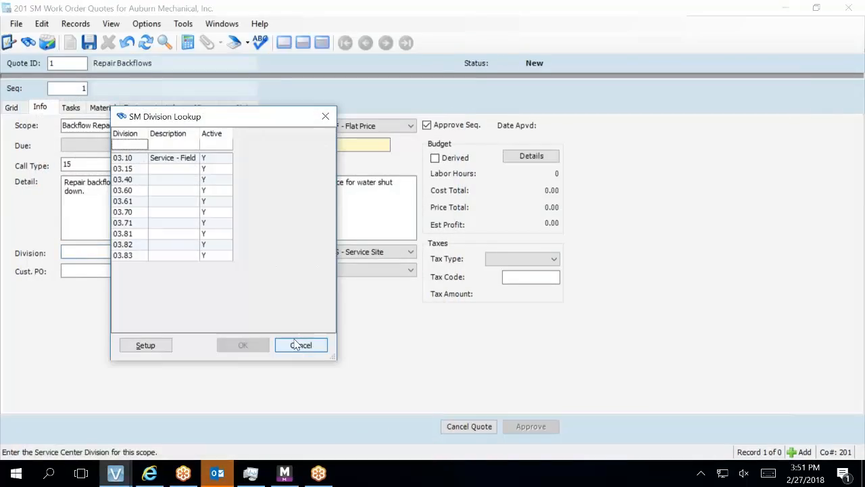
left_click(175, 158)
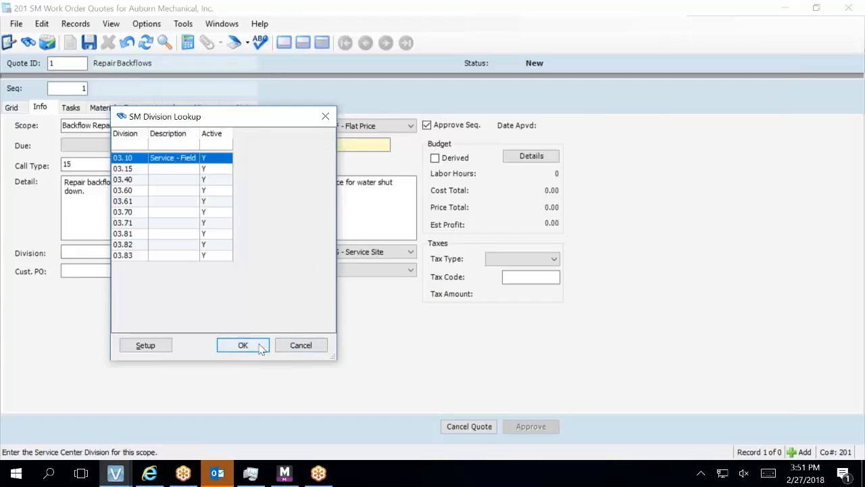
left_click(242, 346)
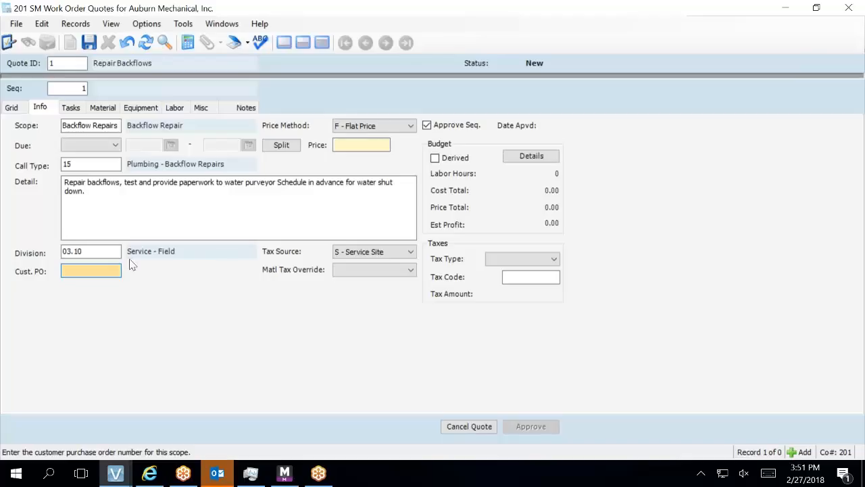
left_click(109, 251)
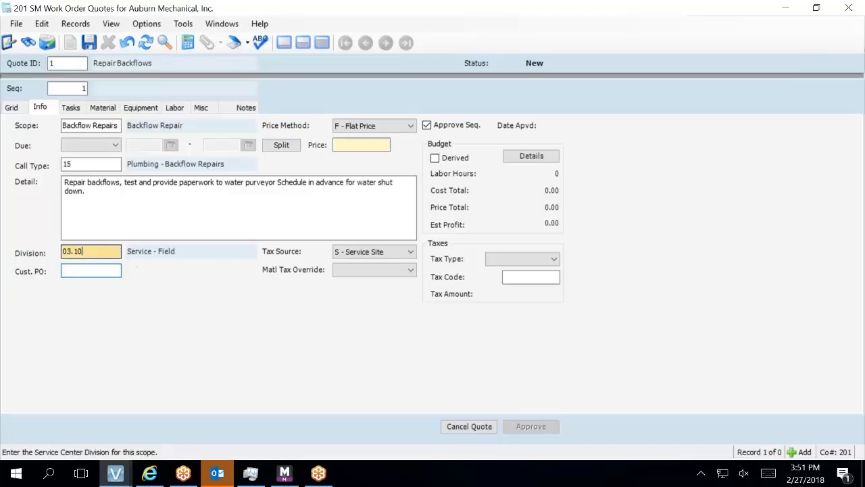
double_click(109, 252)
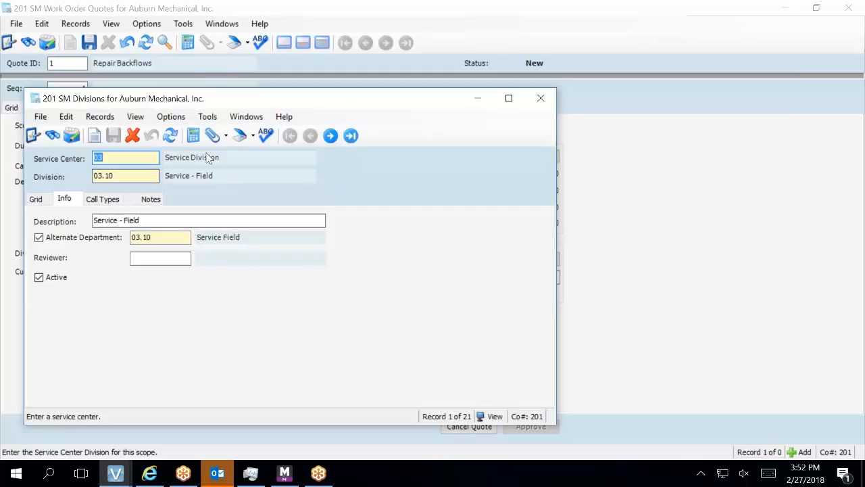
left_click(188, 237)
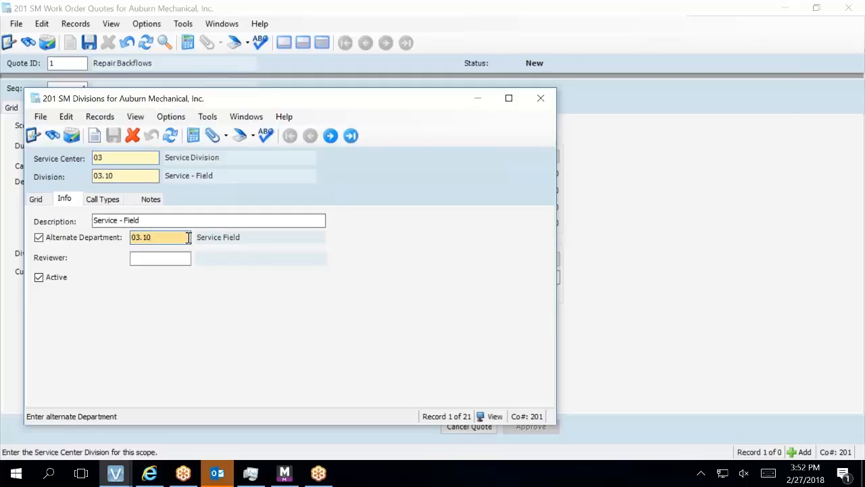
double_click(188, 237)
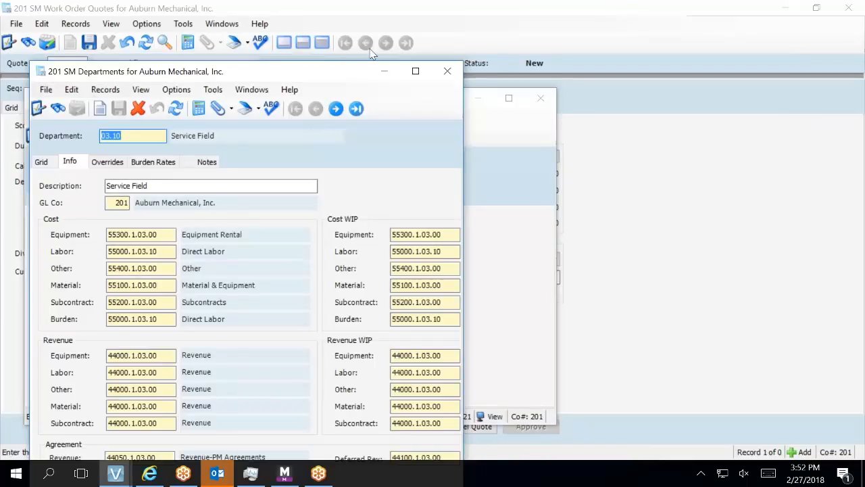
left_click(456, 68)
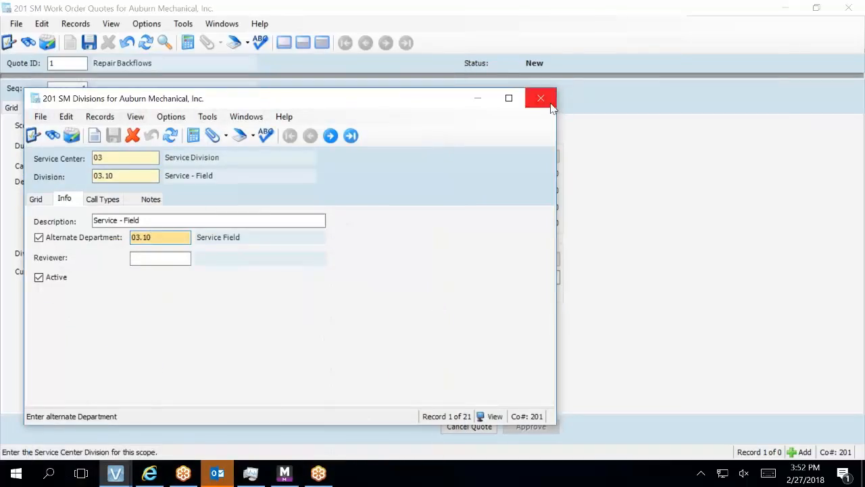
left_click(540, 99)
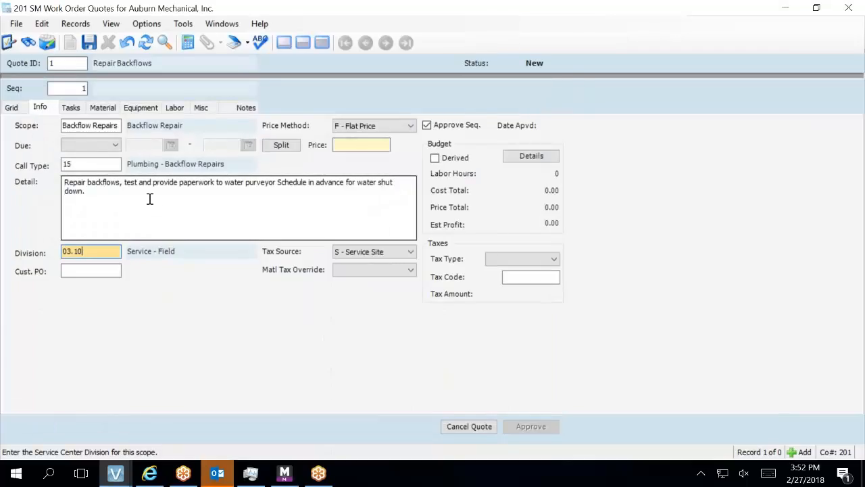
Move on to Customer PO and drop down the Price Method options.
key("Tab")
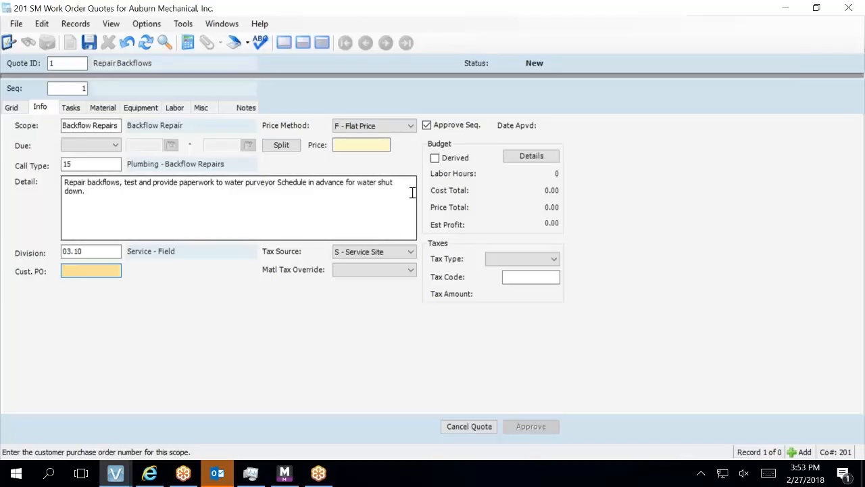
left_click(406, 131)
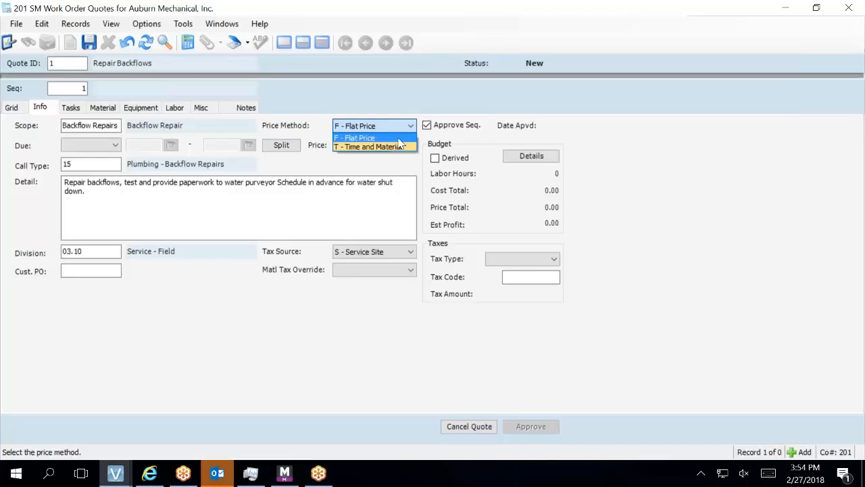
Change the price method to T - Time and Material and cancel the Rate Template lookup.
left_click(399, 146)
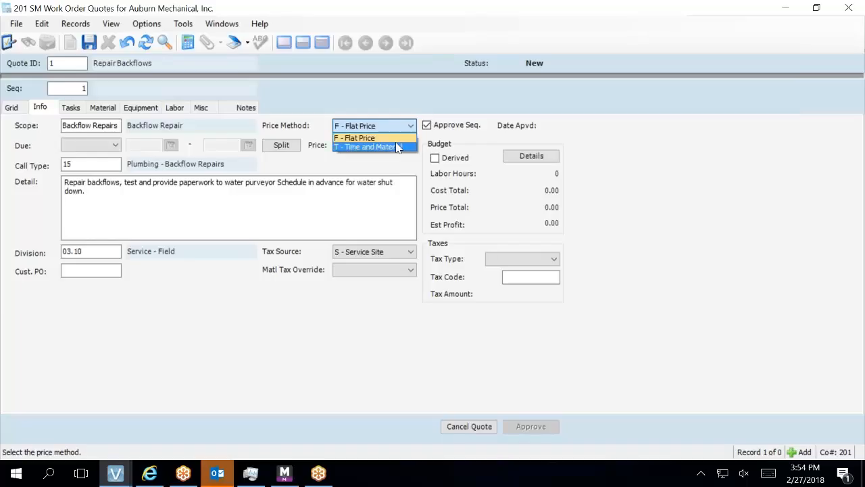
left_click(399, 146)
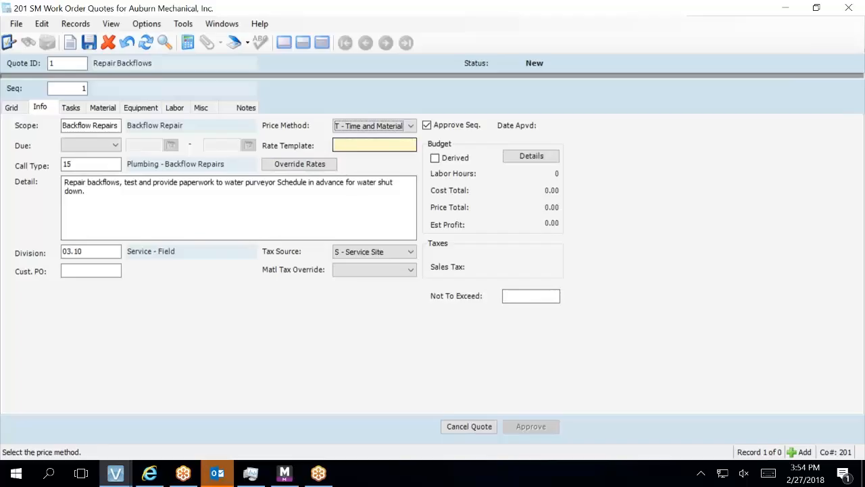
left_click(374, 144)
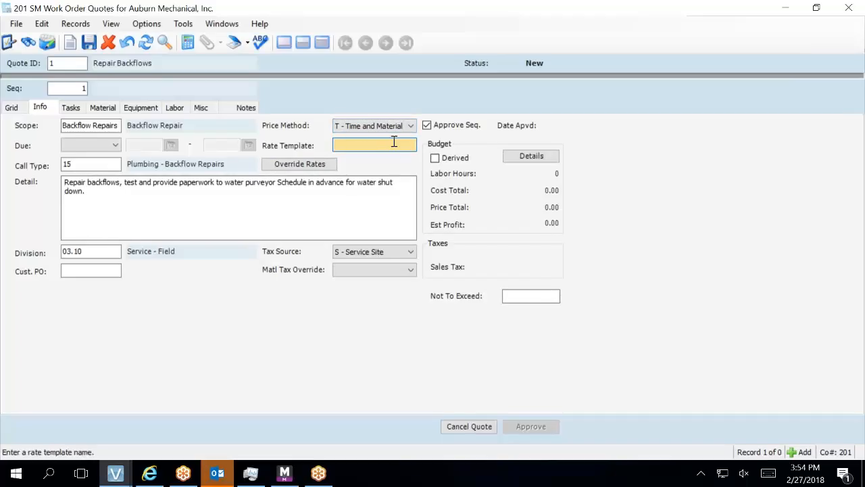
key("F4")
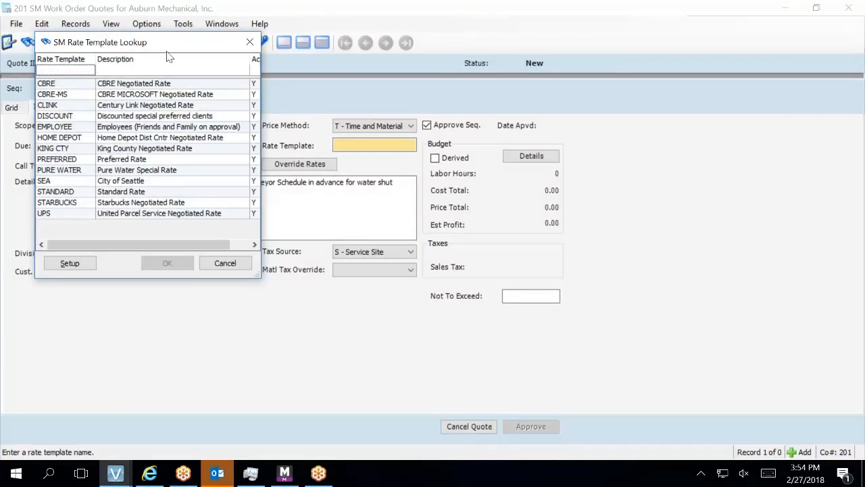
left_click(230, 269)
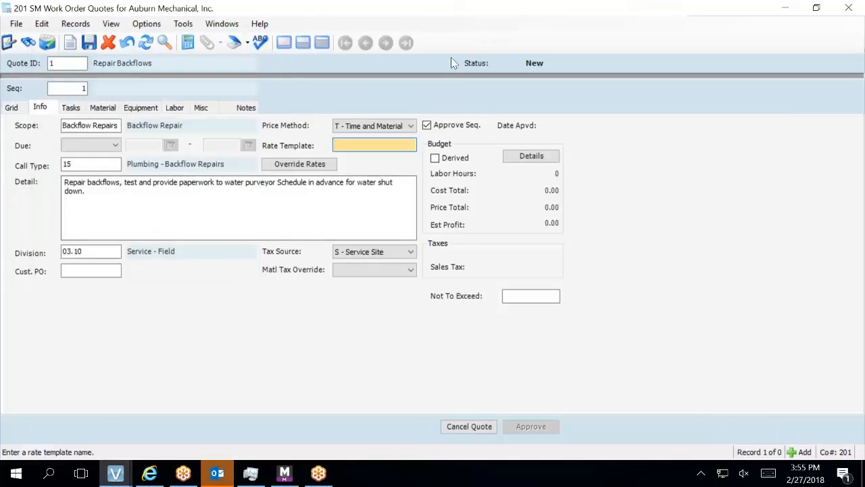
Dismiss the rate-template-required and bad-data messages blocking the header view.
left_click(288, 48)
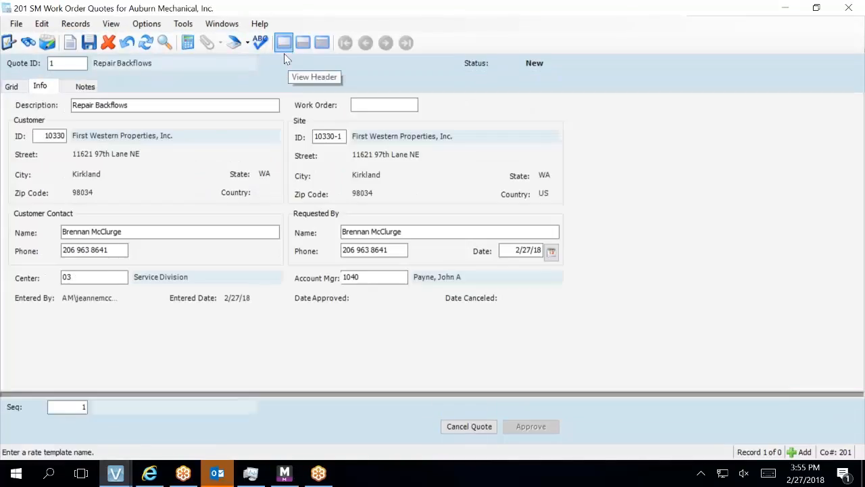
left_click(55, 138)
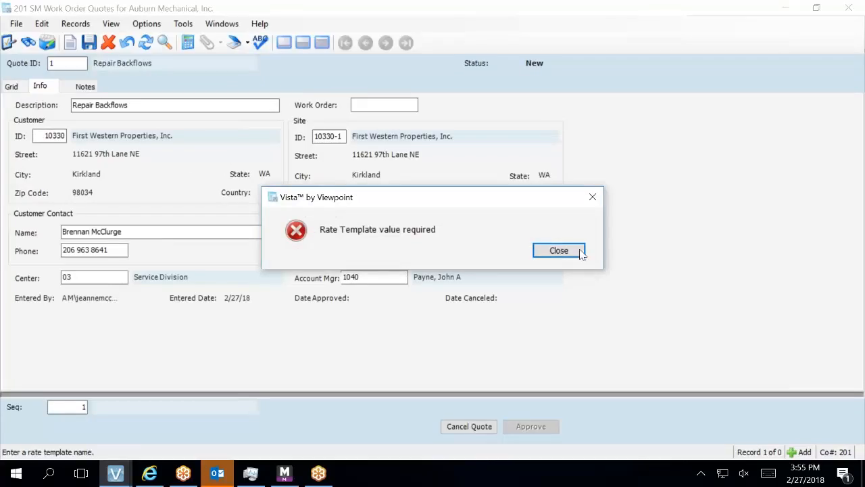
left_click(579, 250)
left_click(554, 252)
left_click(554, 252)
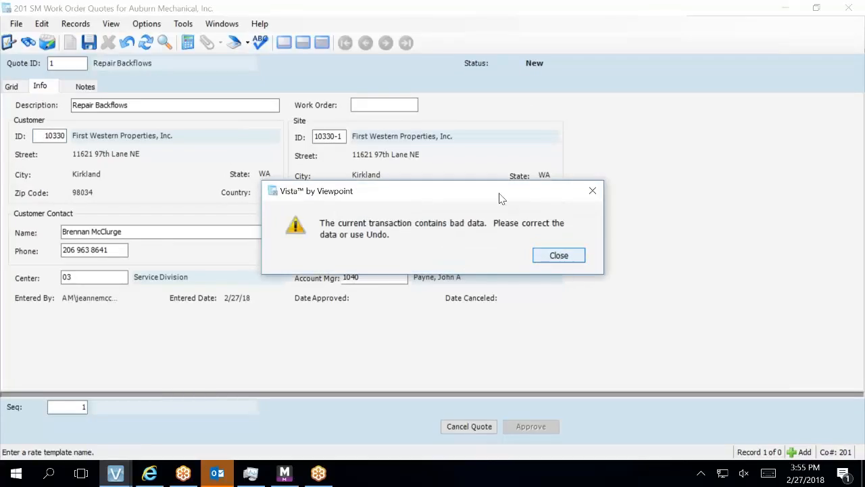
left_click(546, 259)
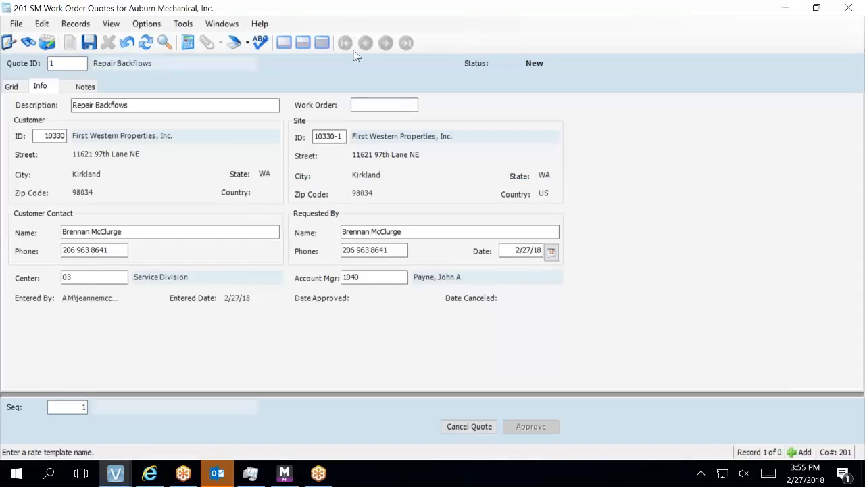
Back in the sequence detail, set Price Method to F - Flat Price.
left_click(322, 42)
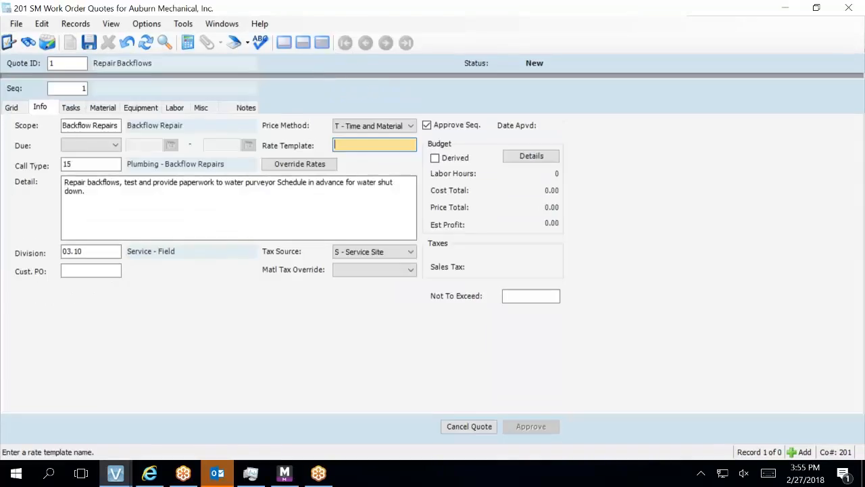
left_click(217, 212)
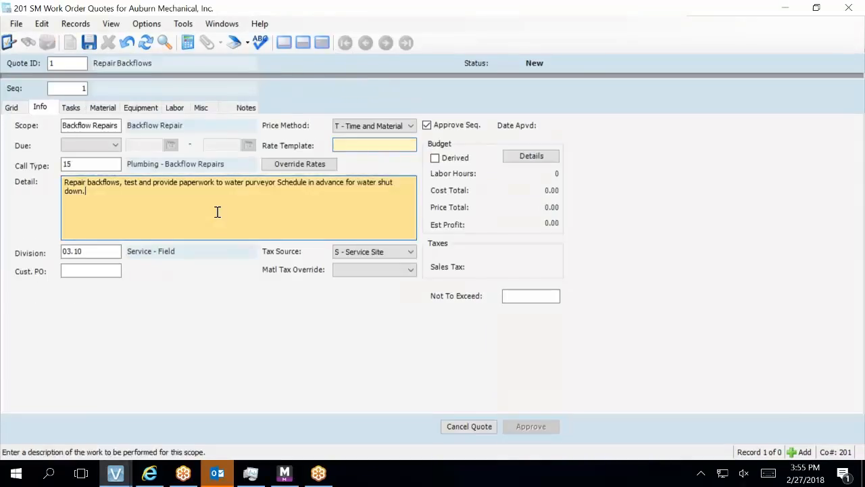
left_click(359, 127)
left_click(360, 138)
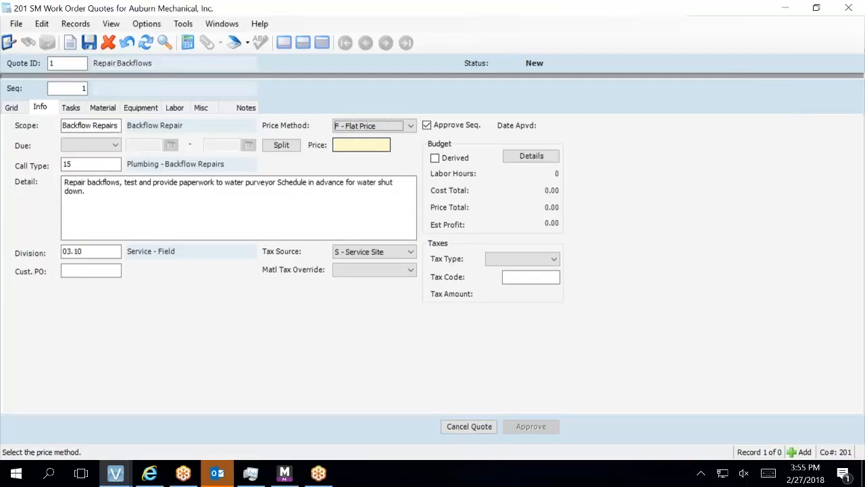
Enter a flat price of 0.00 and save the sequence.
left_click(362, 145)
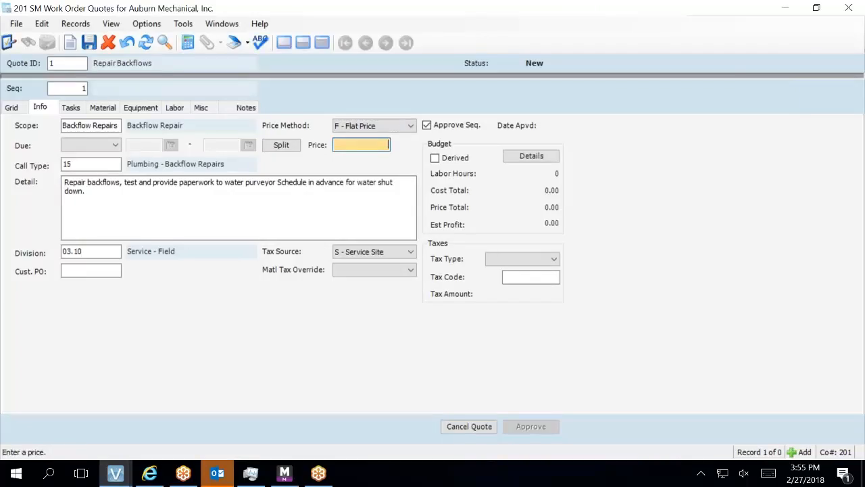
type("0")
key("Tab")
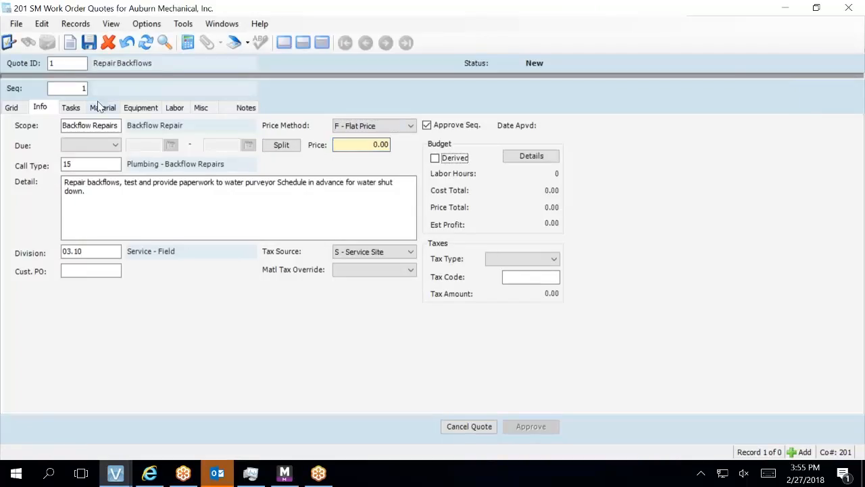
left_click(89, 42)
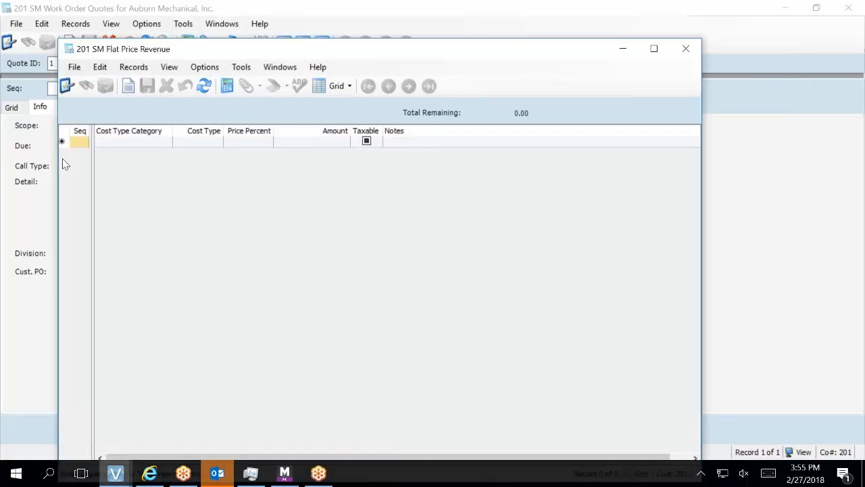
Add a sequence 1 Flat Price Revenue line of 100% Labor, save, and close it.
type("1")
key("Tab")
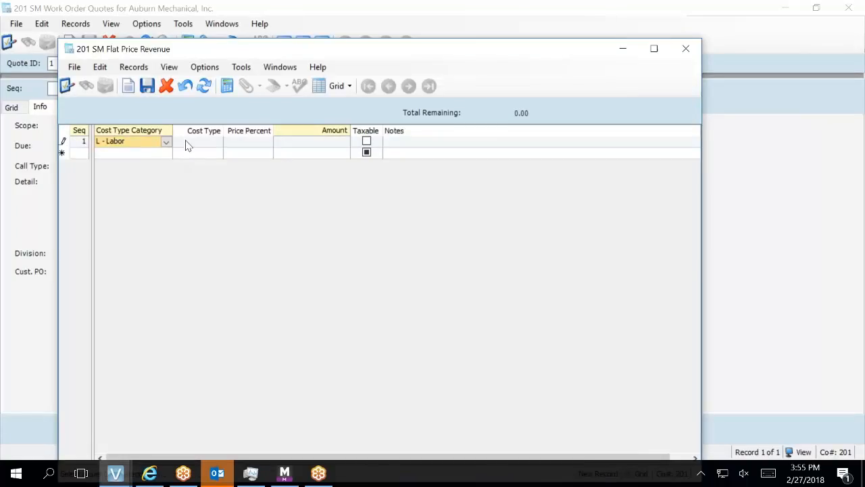
left_click(248, 155)
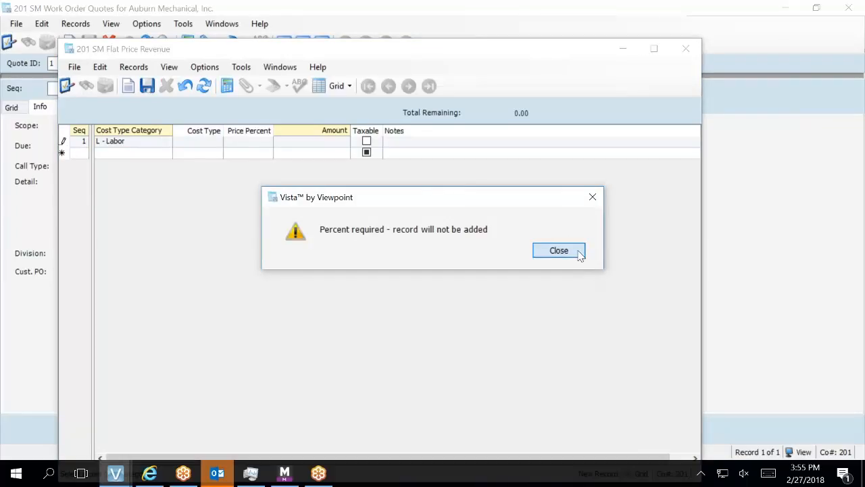
left_click(557, 249)
type("100")
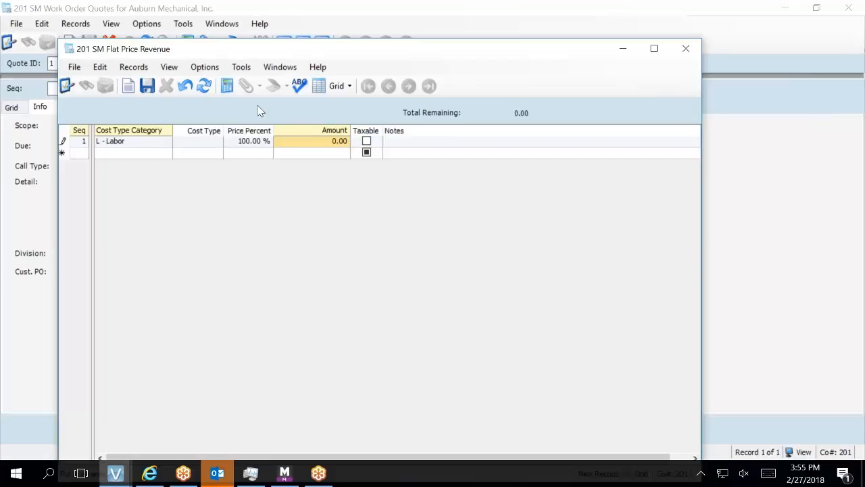
left_click(144, 91)
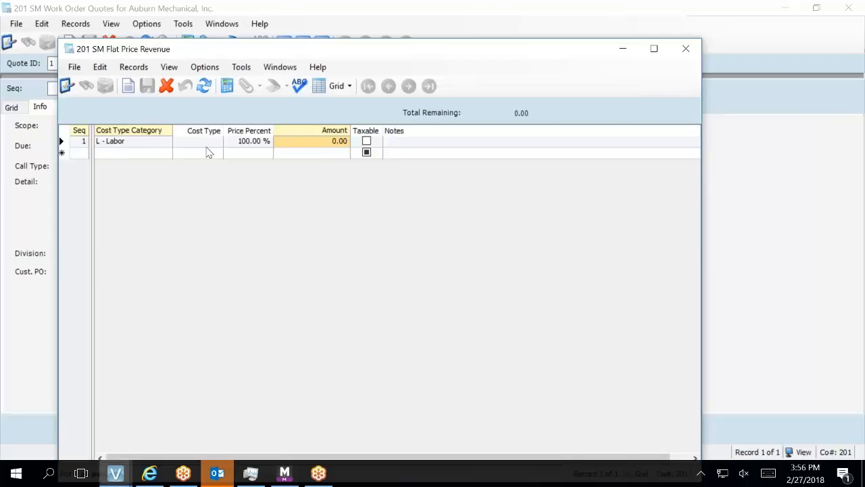
left_click(687, 57)
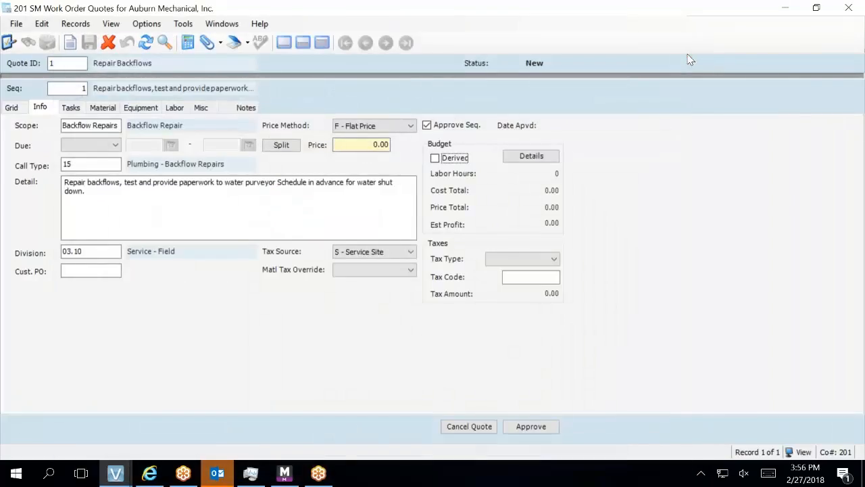
Open customer 10330's record from the header, check its blank Rate Template, and close it.
left_click(284, 43)
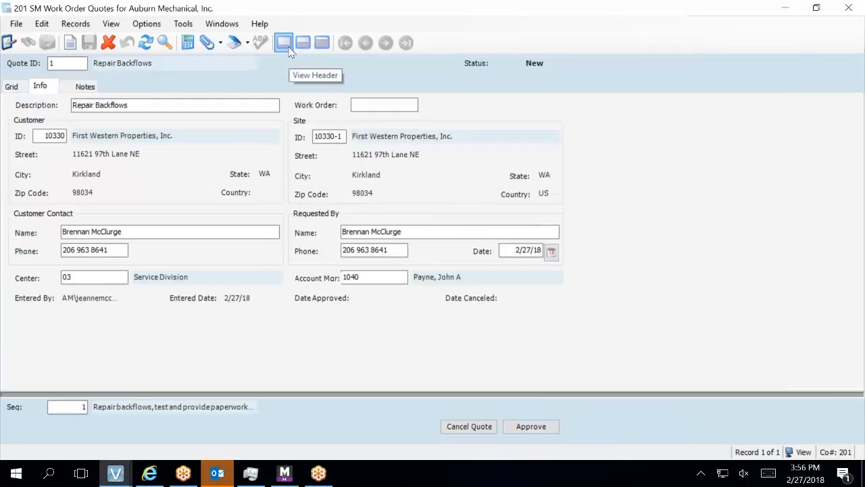
double_click(95, 160)
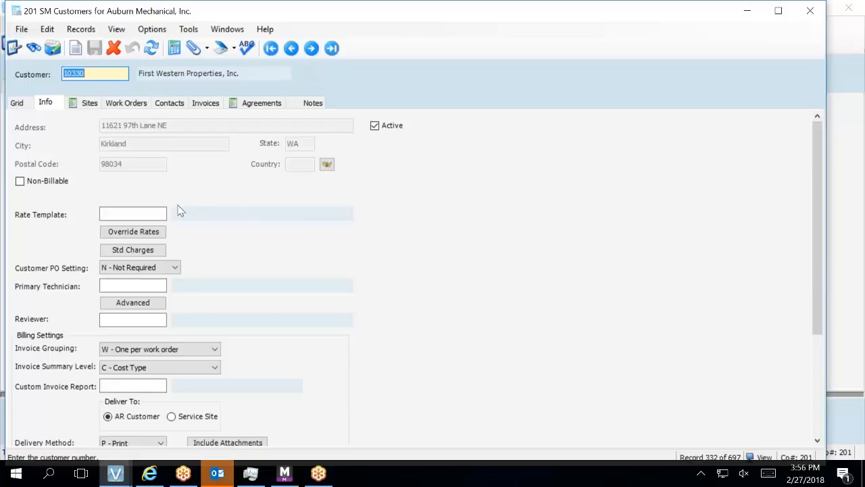
left_click(138, 214)
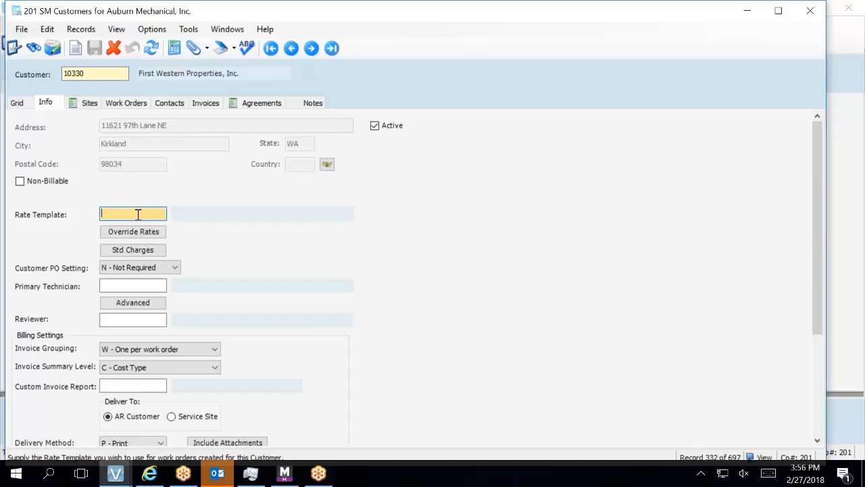
left_click(807, 11)
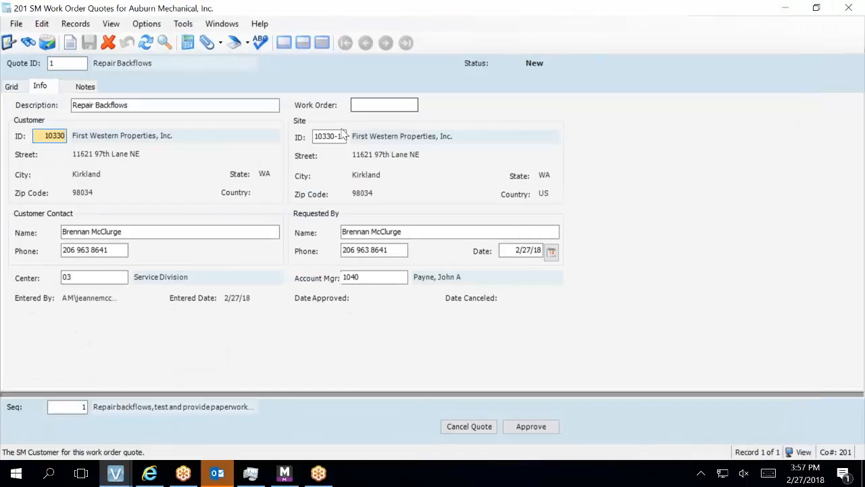
left_click(322, 133)
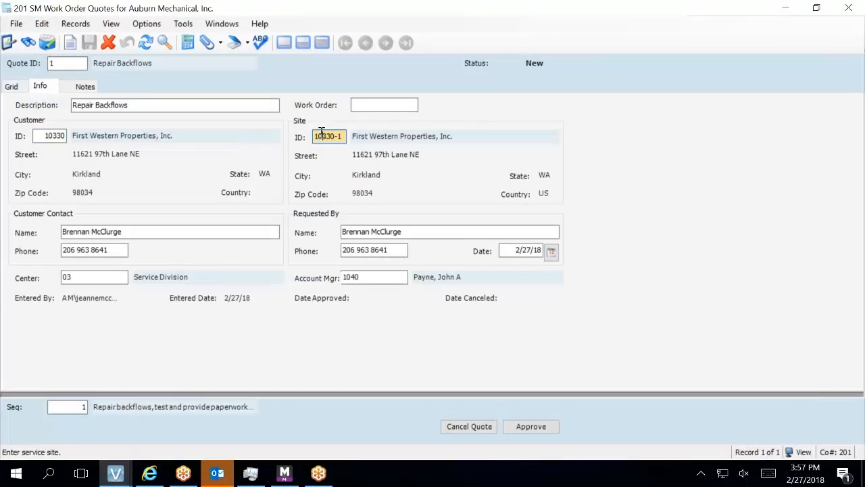
Open site 10330-1's record, choose PREFERRED as its rate template, and save the site.
key("F5")
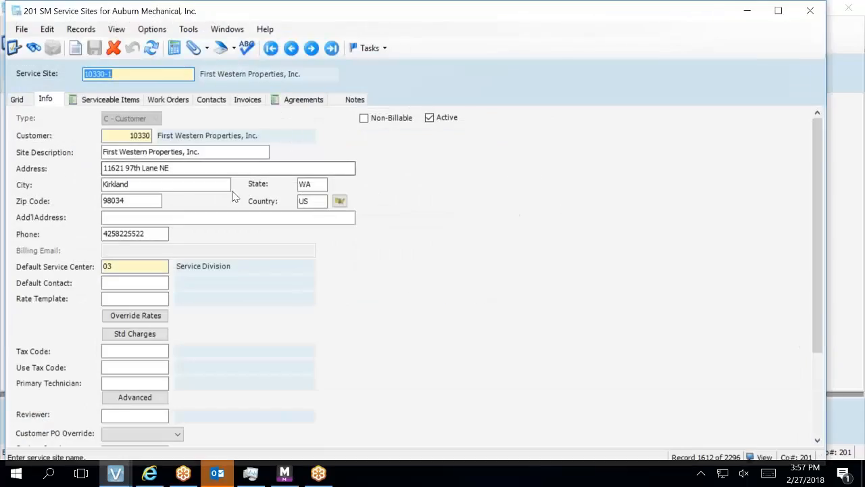
left_click(140, 296)
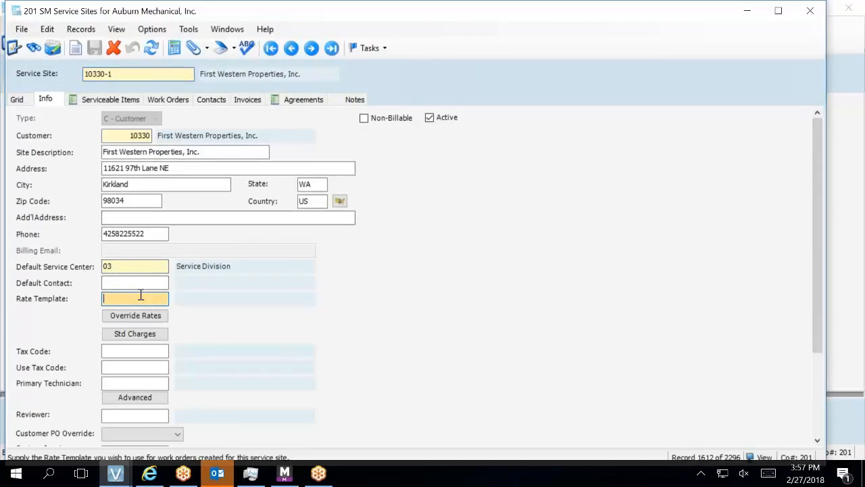
key("F4")
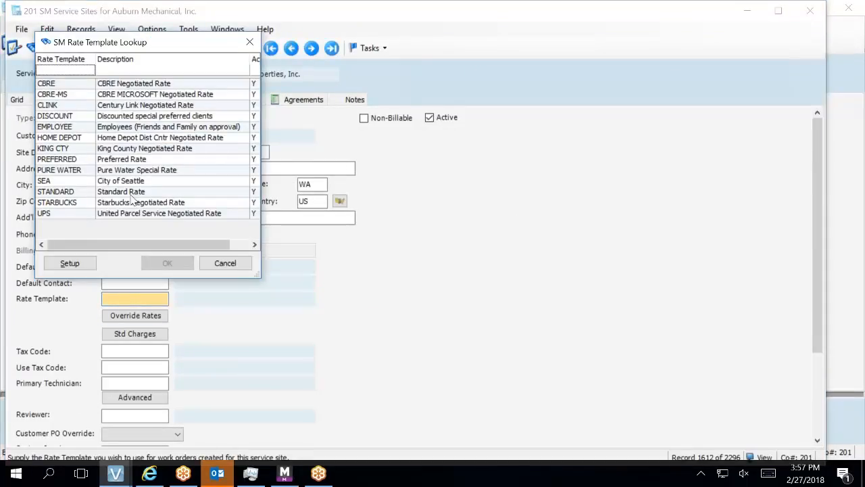
left_click(127, 160)
left_click(159, 267)
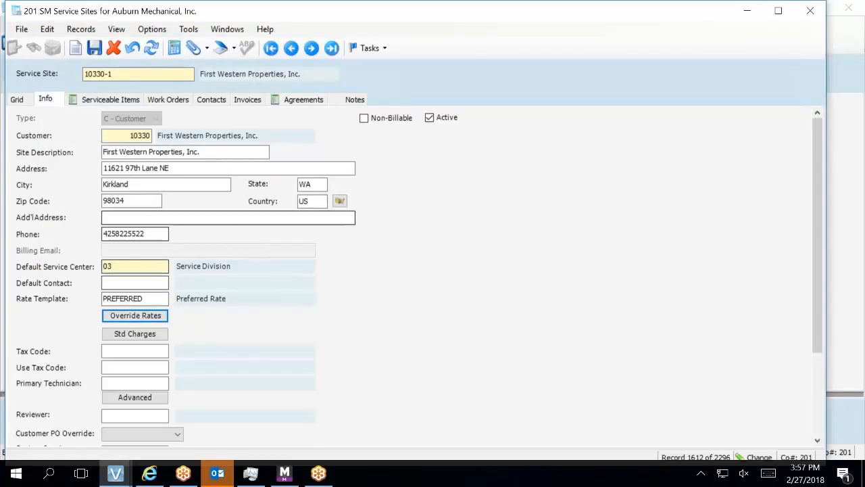
left_click(94, 47)
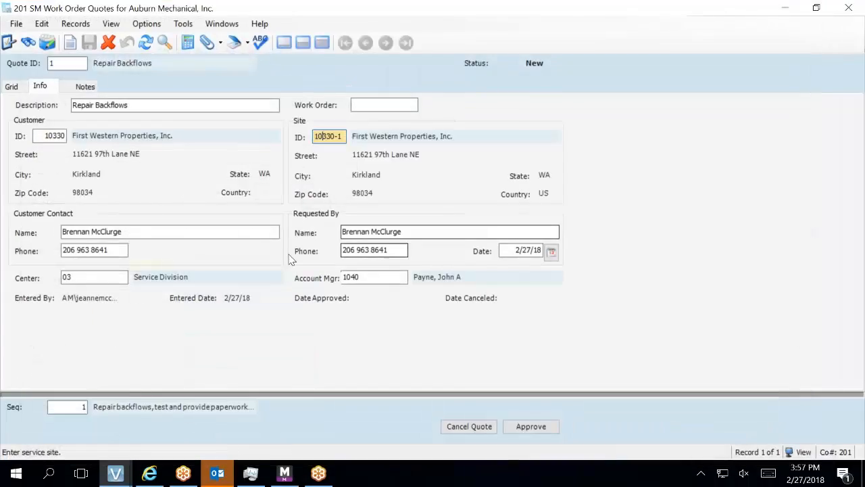
Back on sequence 1, set Tax Type to 1 - Sales and open the Tax Codes Lookup.
left_click(319, 44)
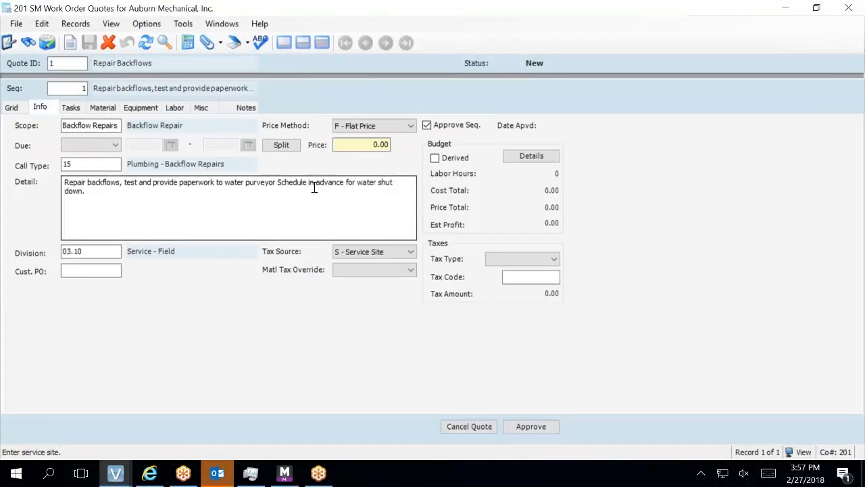
left_click(396, 201)
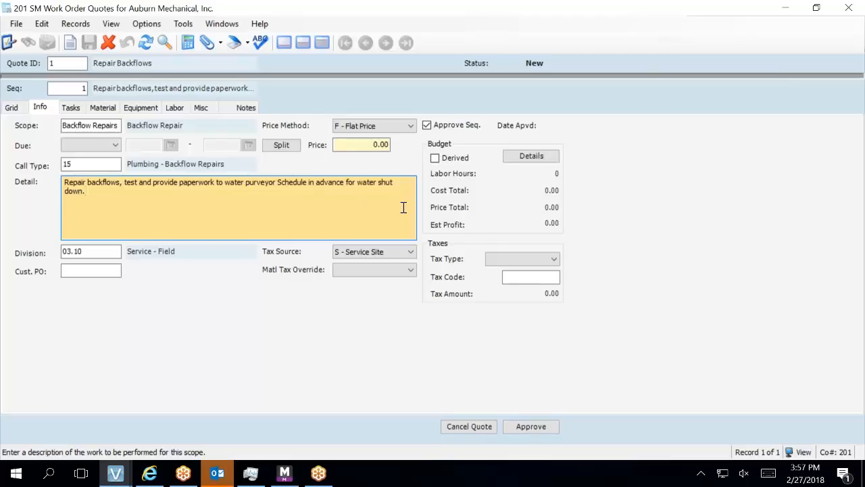
left_click(553, 260)
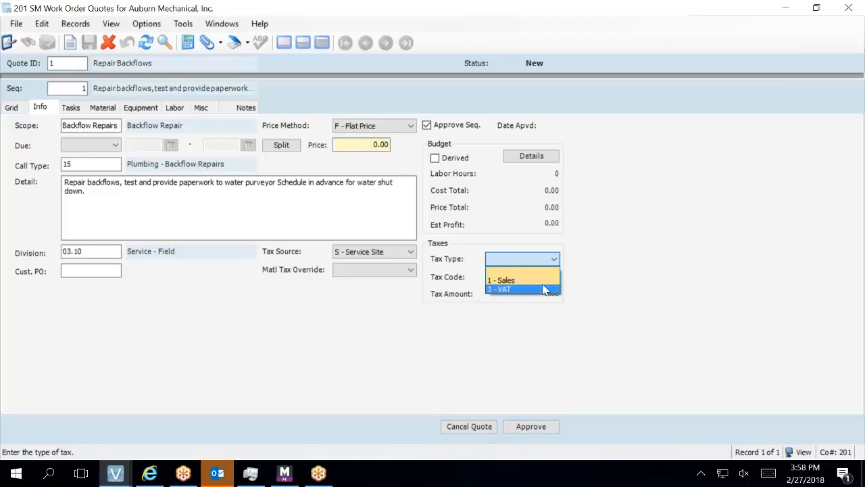
left_click(543, 282)
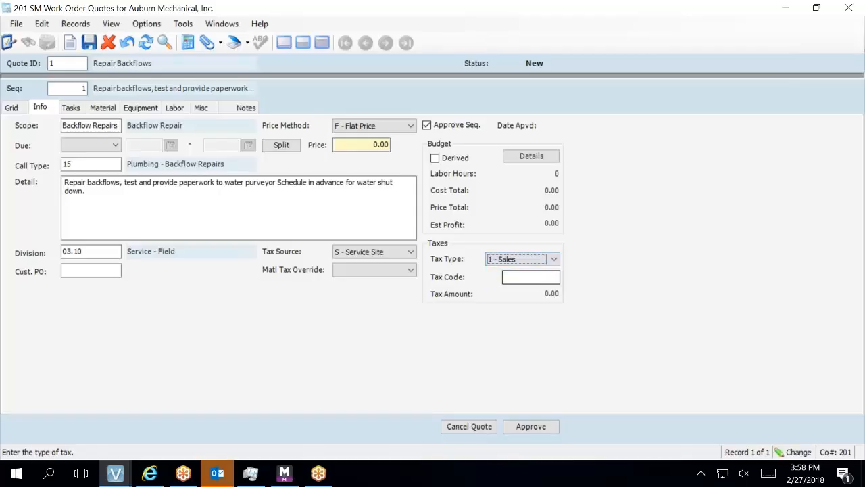
left_click(549, 278)
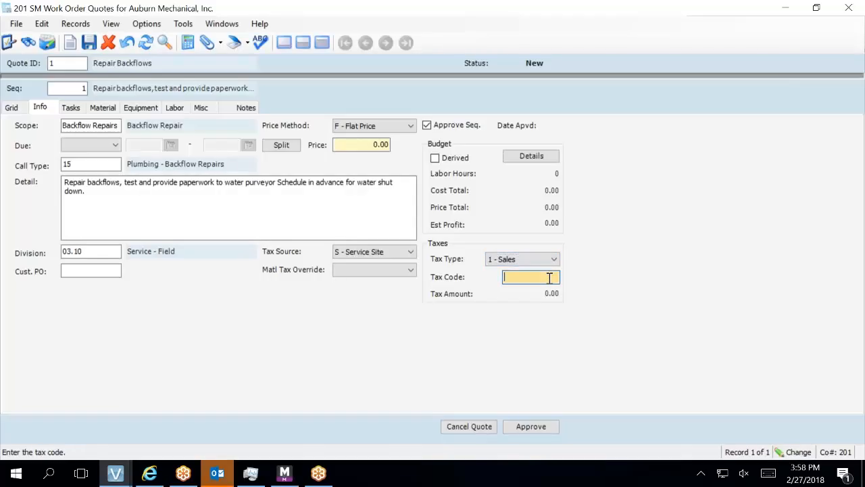
key("F4")
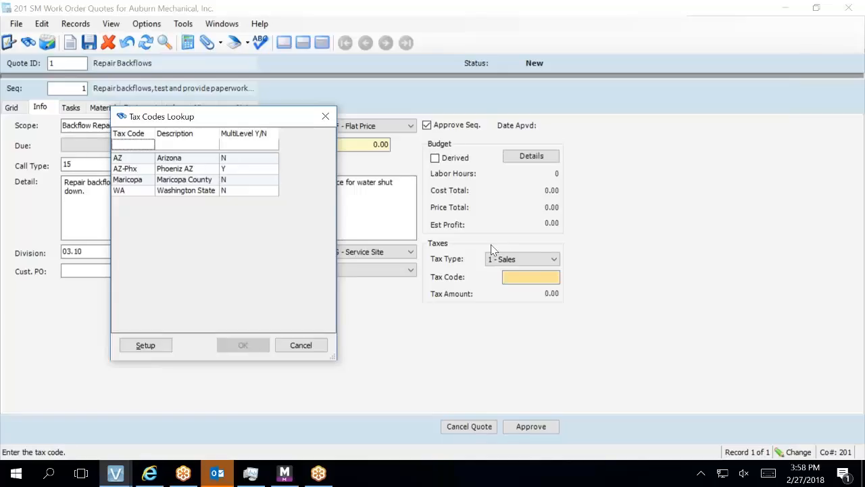
left_click(144, 346)
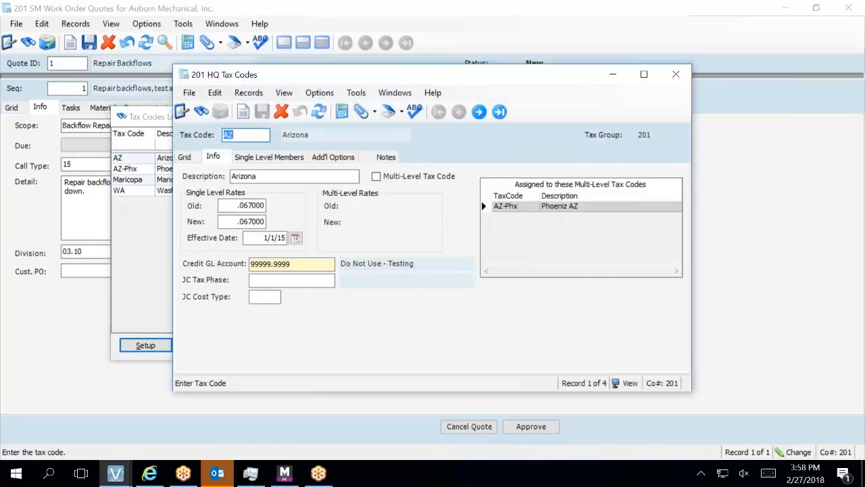
left_click(184, 157)
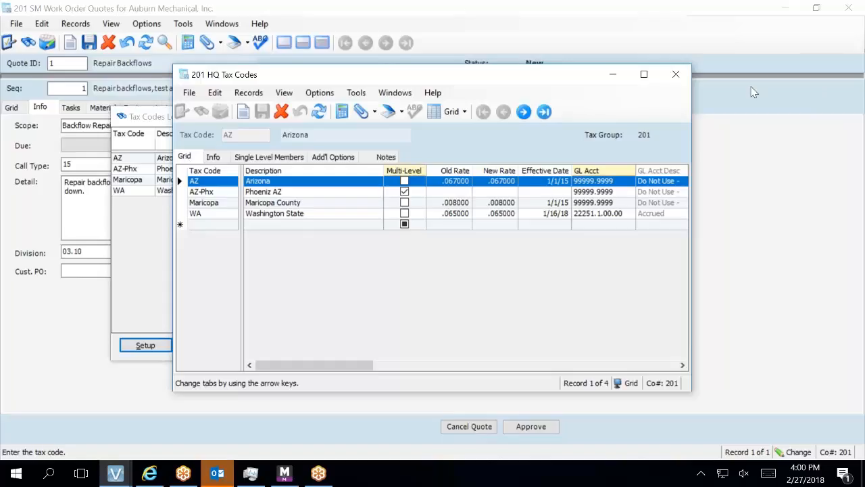
left_click(675, 74)
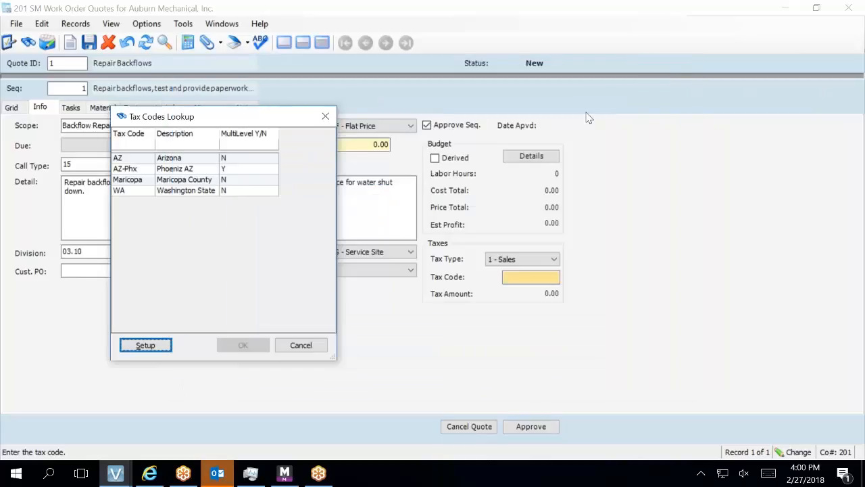
Cancel the Tax Codes Lookup and show the quote header with service site 10330-1.
left_click(301, 346)
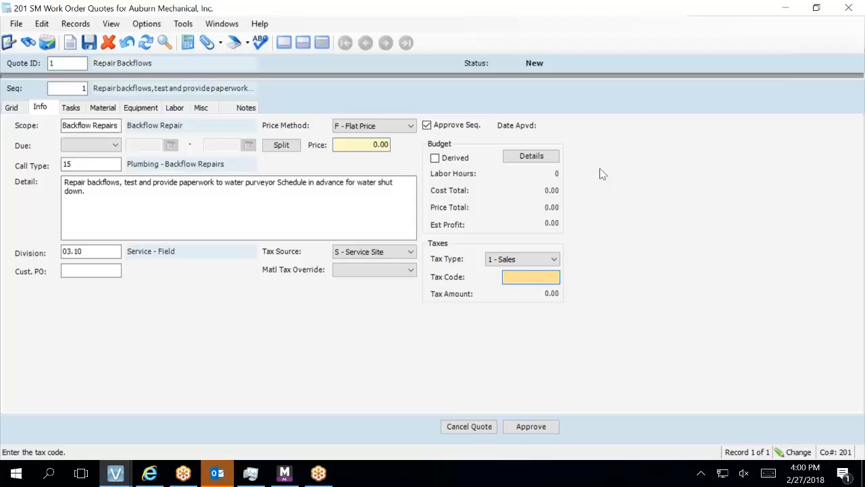
left_click(283, 43)
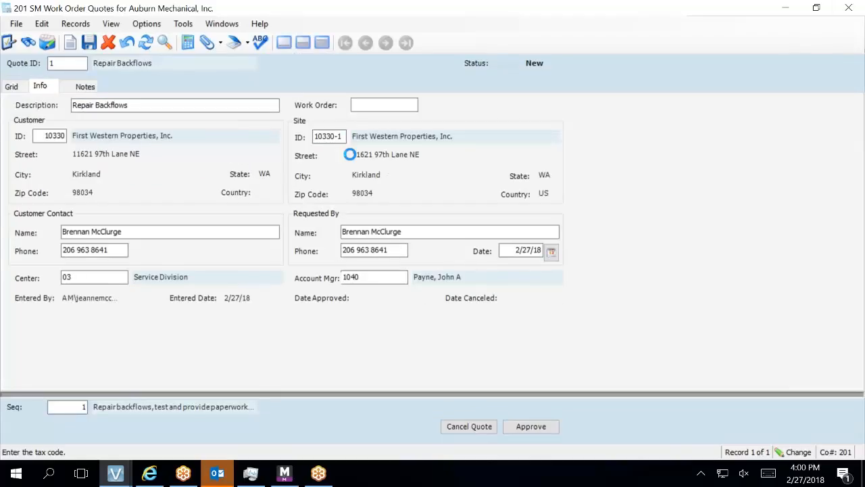
left_click(321, 136)
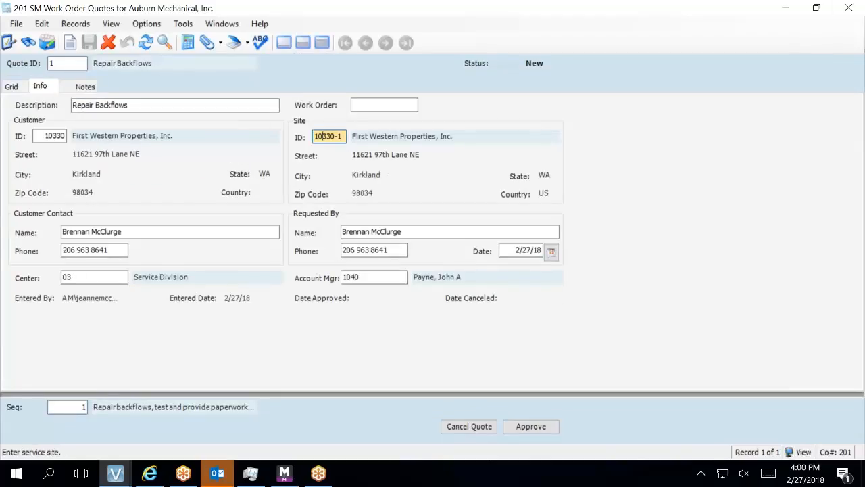
double_click(321, 136)
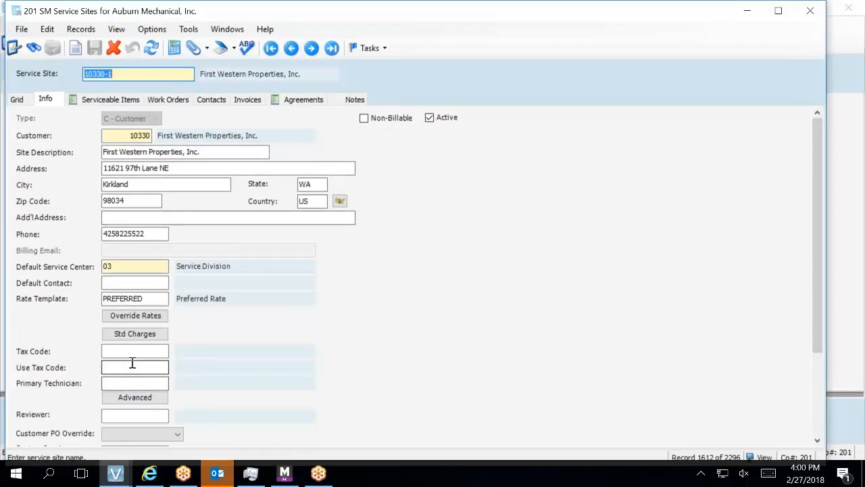
left_click(138, 351)
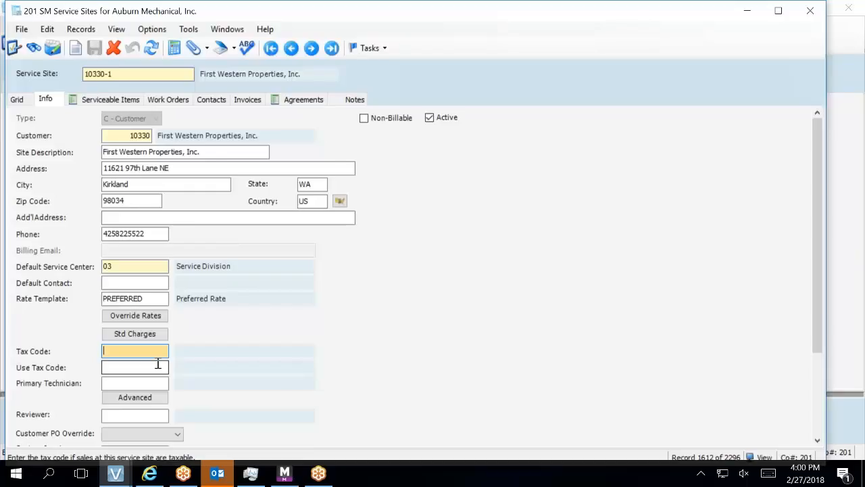
key("F4")
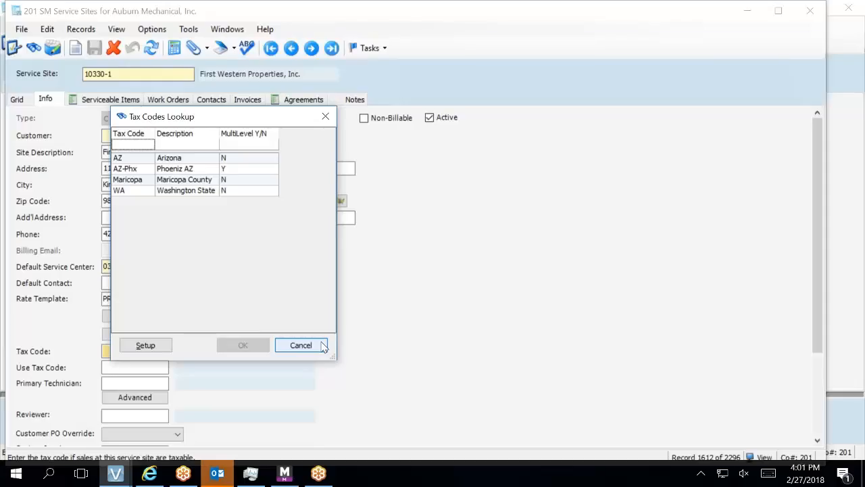
left_click(323, 346)
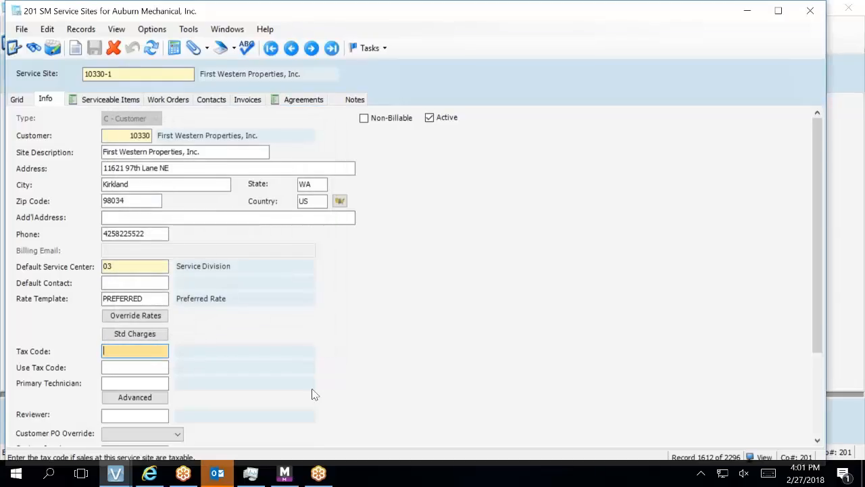
right_click(159, 348)
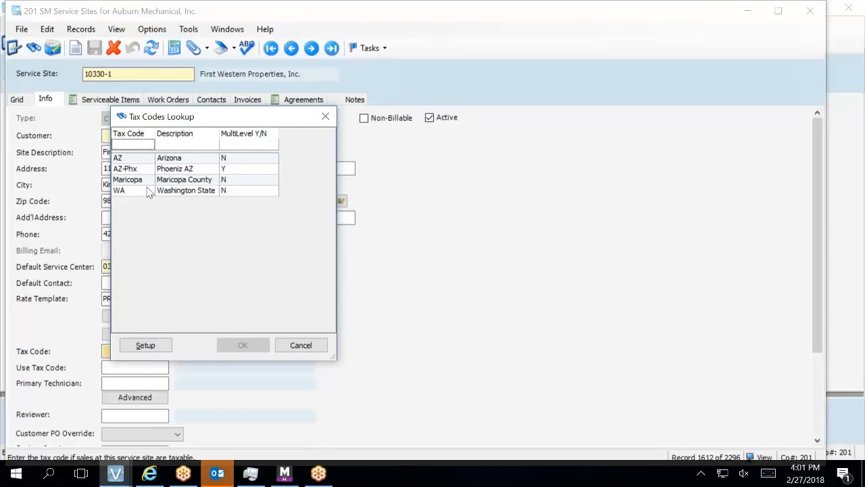
left_click(294, 347)
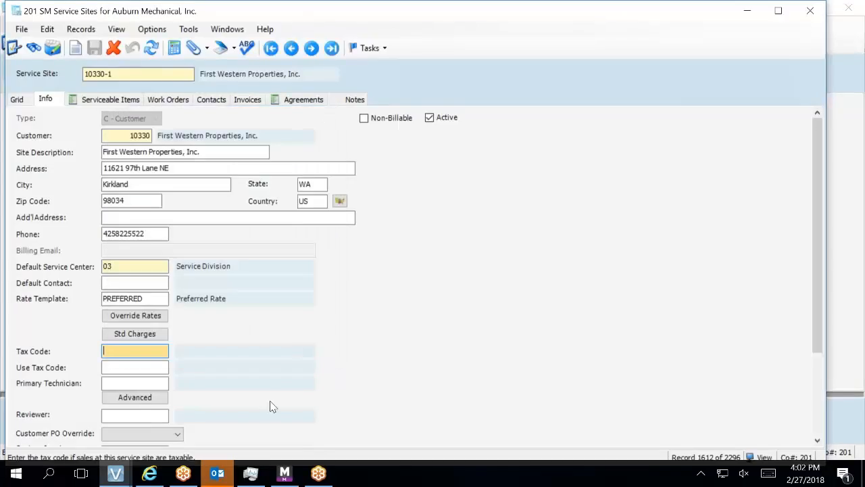
mouse_move(119, 477)
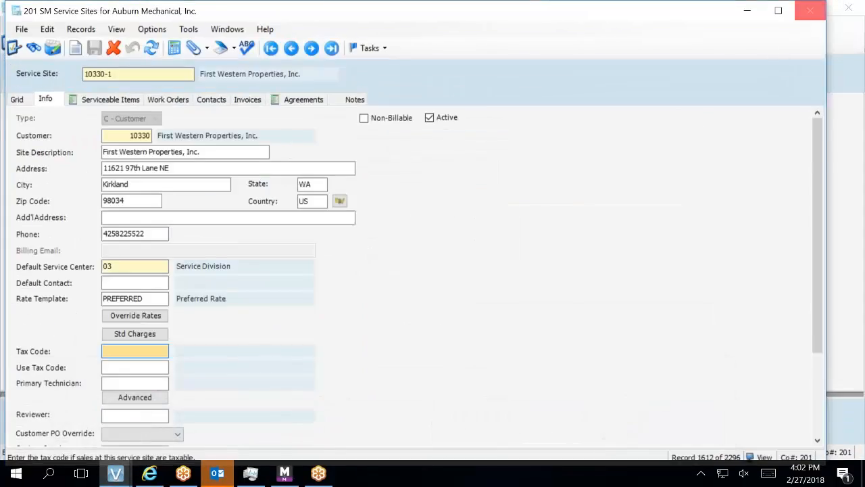
left_click(810, 11)
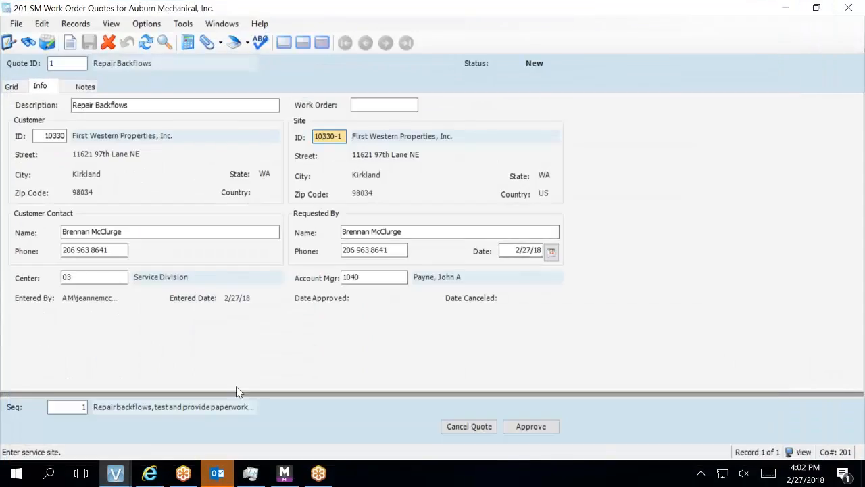
Set Price Method to F - Flat Price and Tax Source to S - Service Site.
left_click(326, 50)
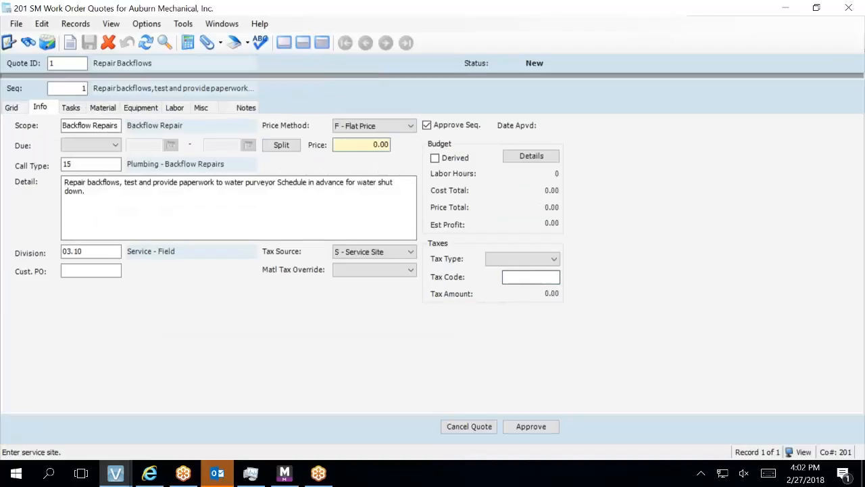
left_click(530, 276)
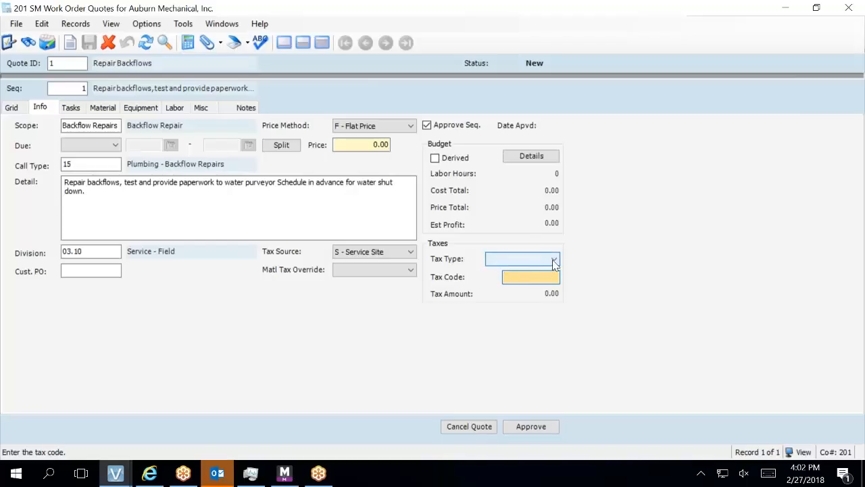
left_click(406, 215)
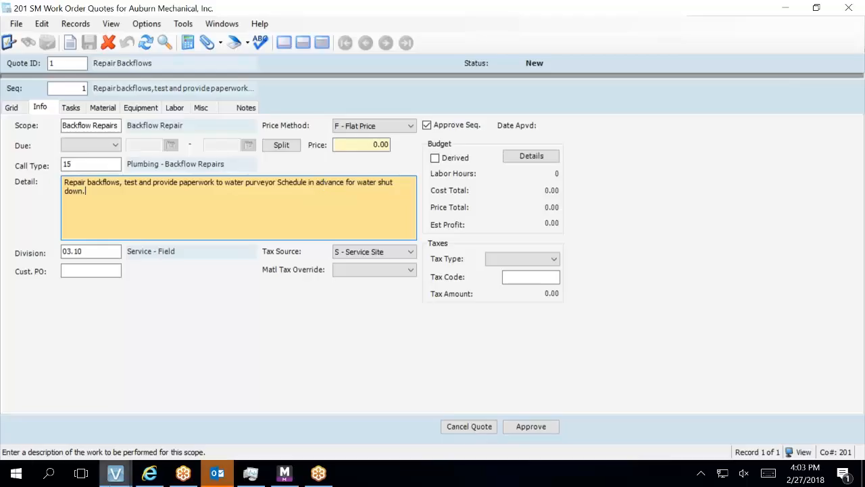
mouse_move(122, 477)
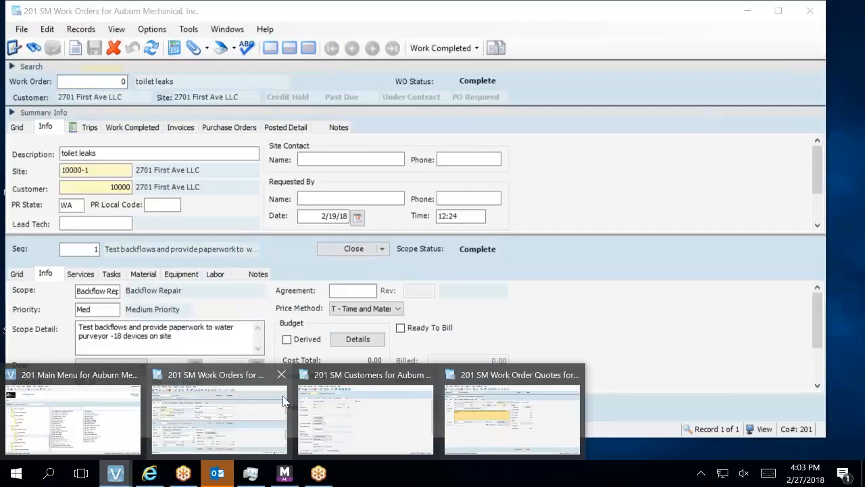
left_click(281, 397)
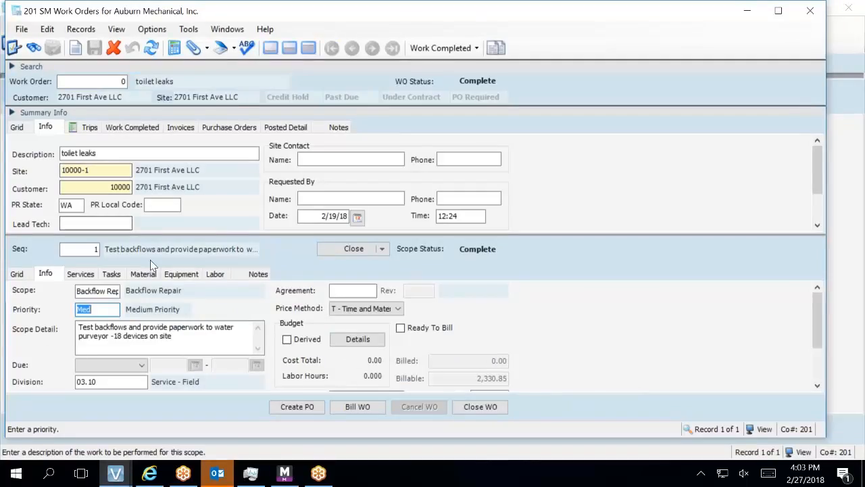
left_click(132, 133)
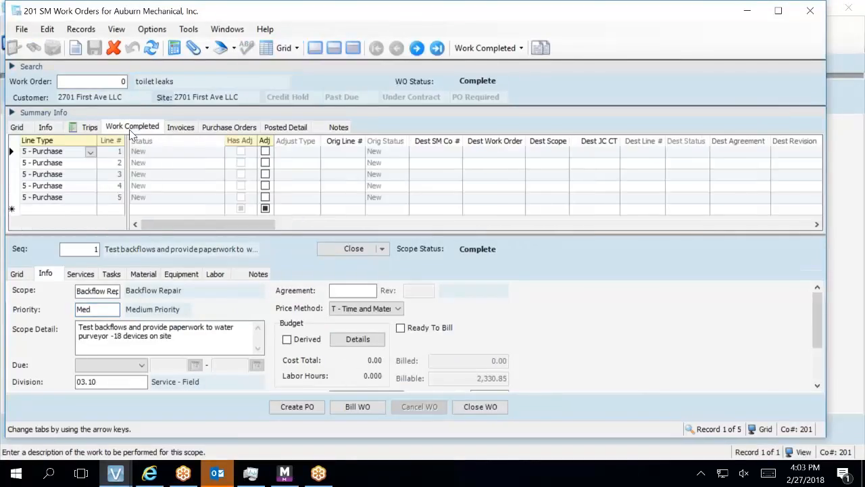
left_click_drag(191, 224, 726, 298)
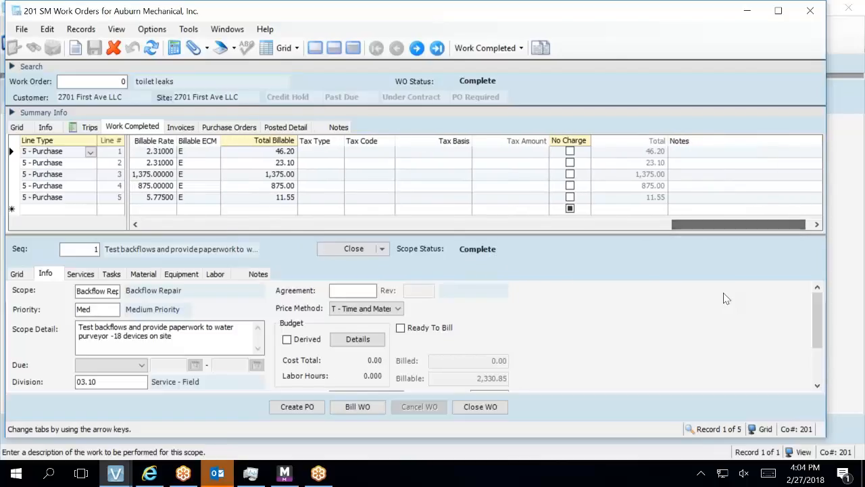
key("Tab")
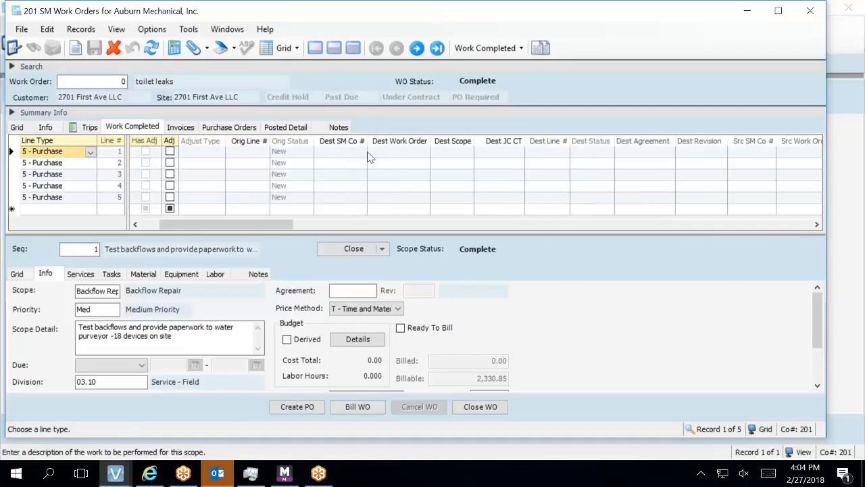
left_click_drag(264, 227, 800, 218)
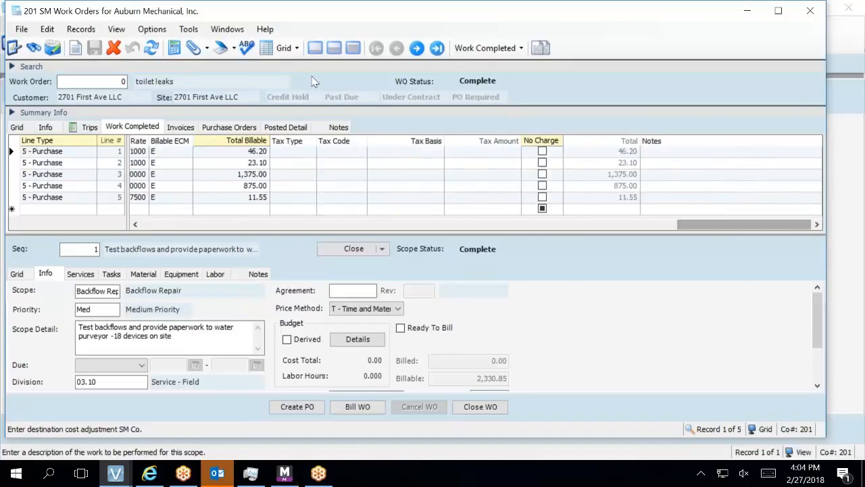
left_click_drag(716, 228, 439, 220)
left_click(347, 155)
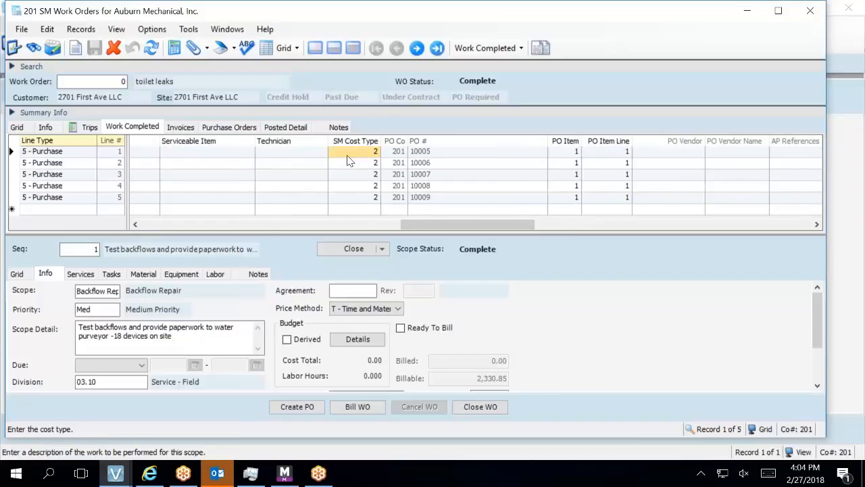
double_click(346, 155)
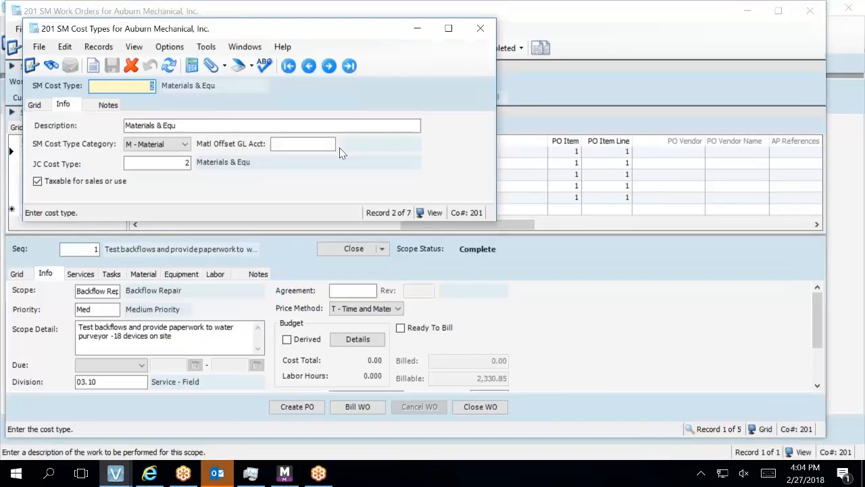
left_click(39, 109)
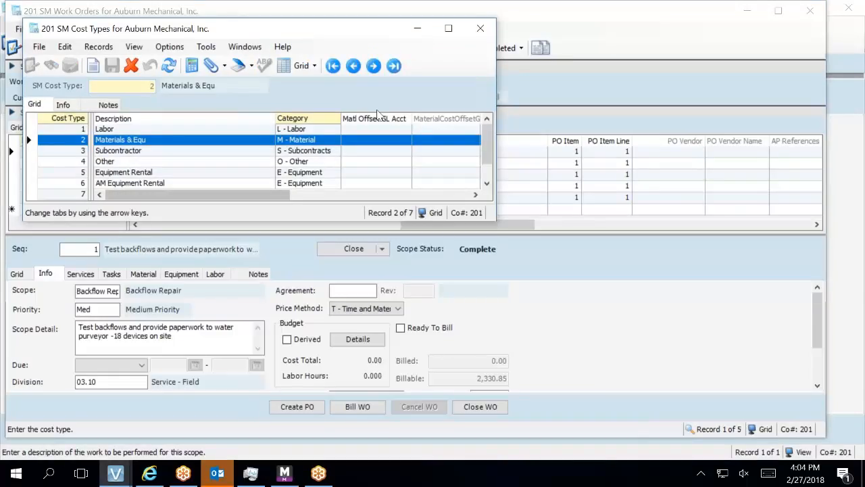
left_click_drag(273, 31, 328, 113)
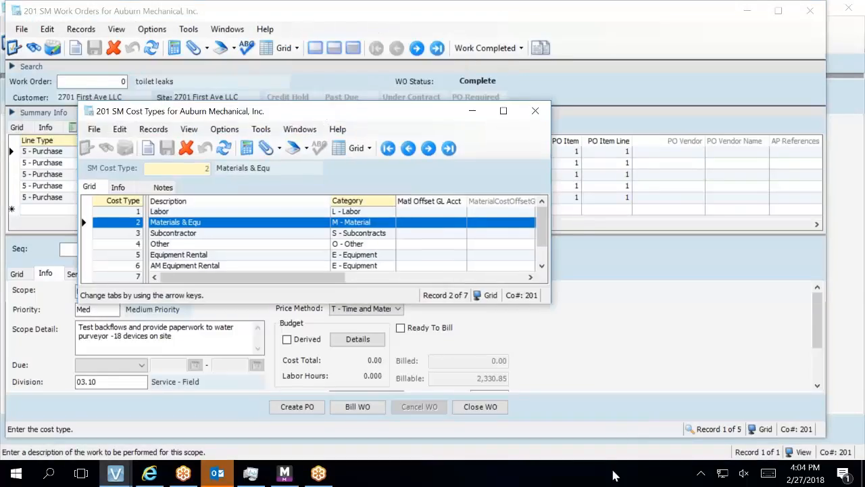
left_click(504, 110)
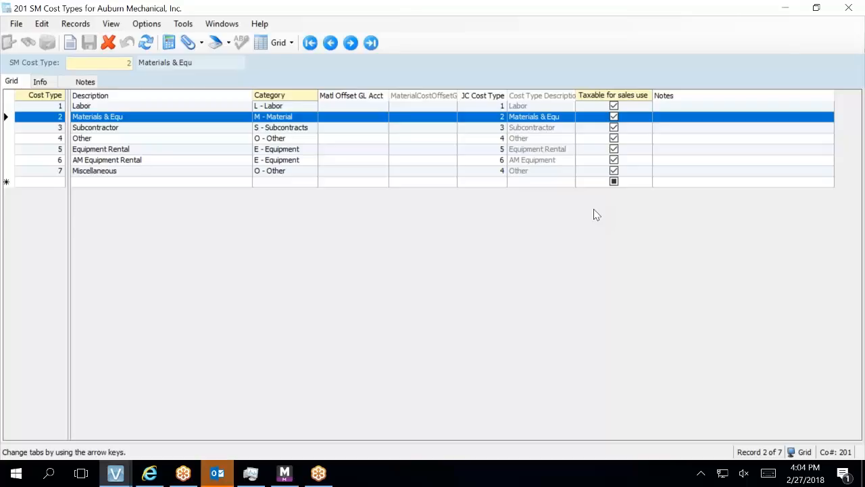
left_click(846, 8)
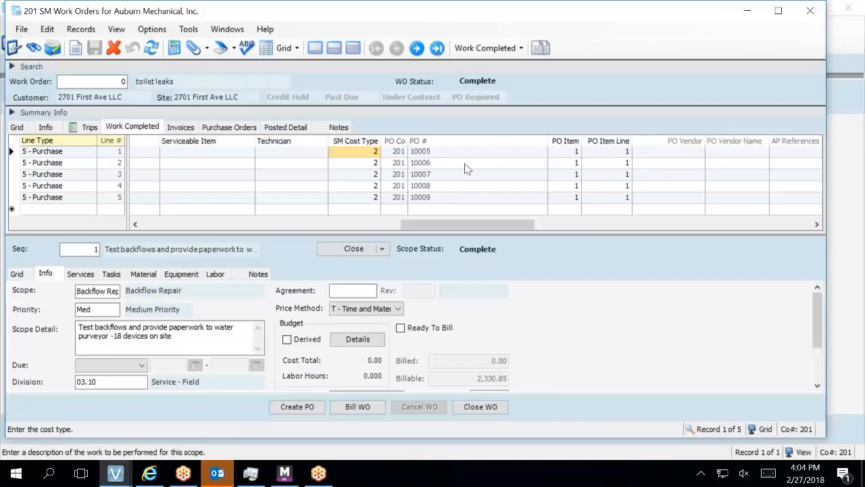
Check row 1's tax code in the Work Completed grid, then minimize SM Work Orders.
left_click_drag(510, 224, 773, 296)
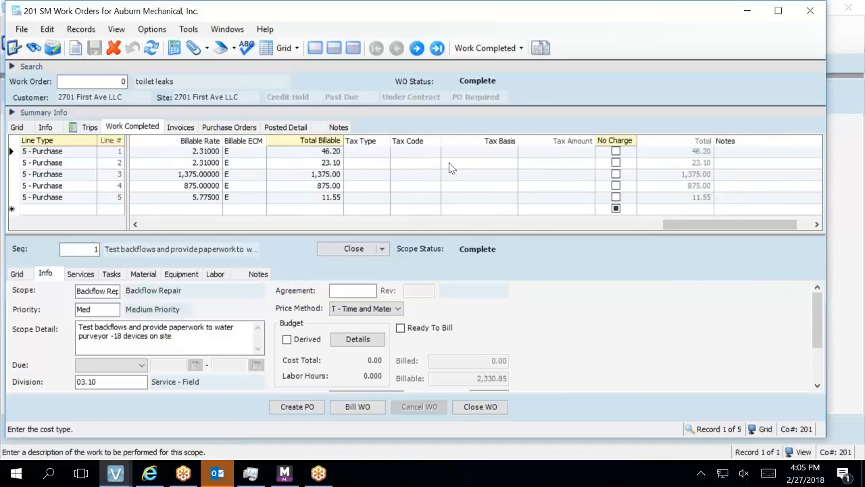
left_click(414, 153)
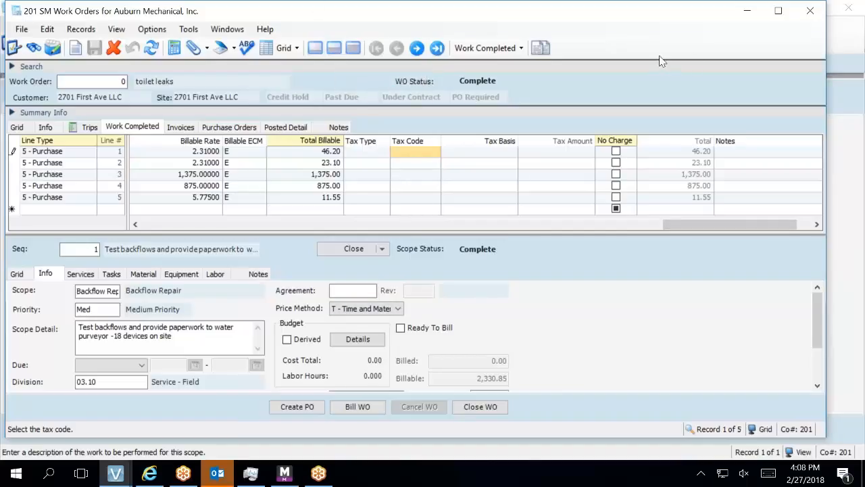
left_click(747, 11)
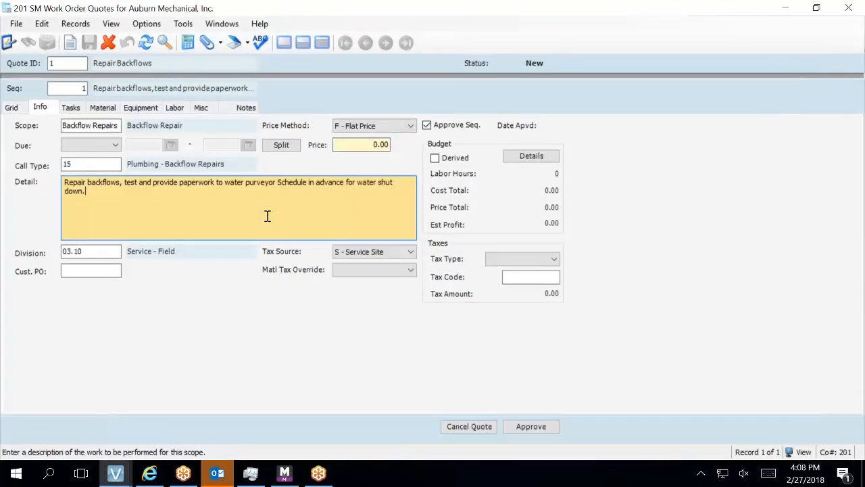
Tab through Division, Cust. PO and Price Method, glance at Matl Tax Override, and show the empty task list.
key("Tab")
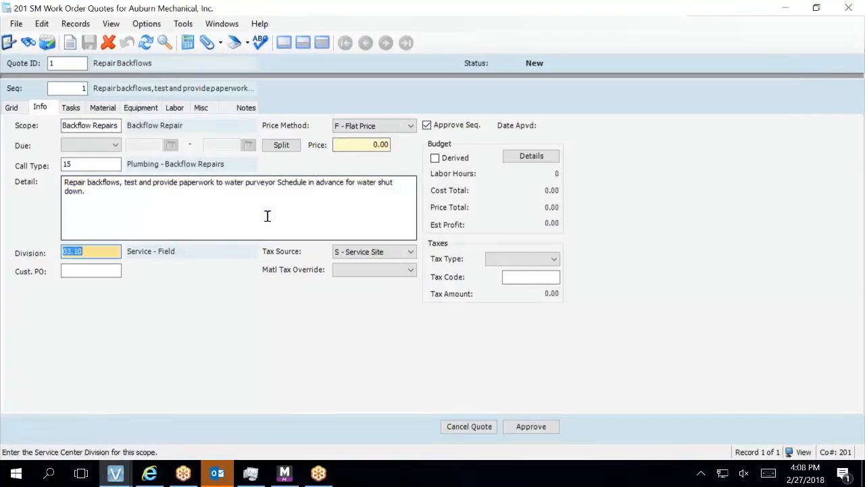
key("Tab")
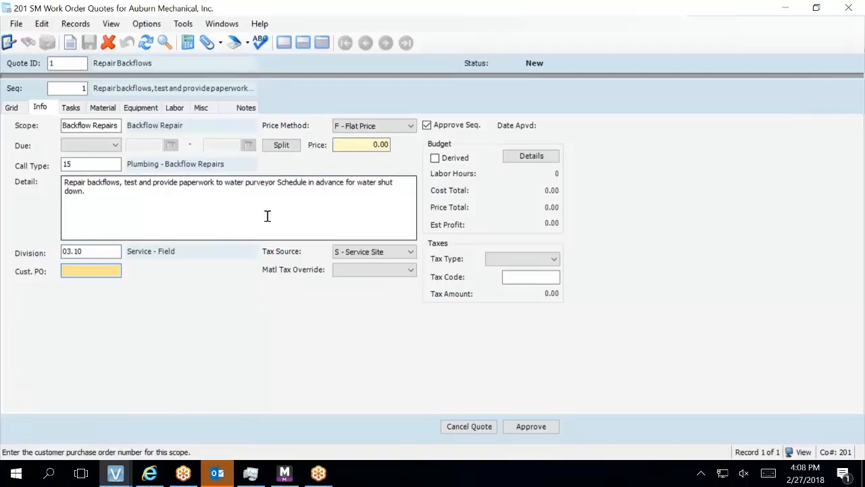
key("Tab")
key("Tab")
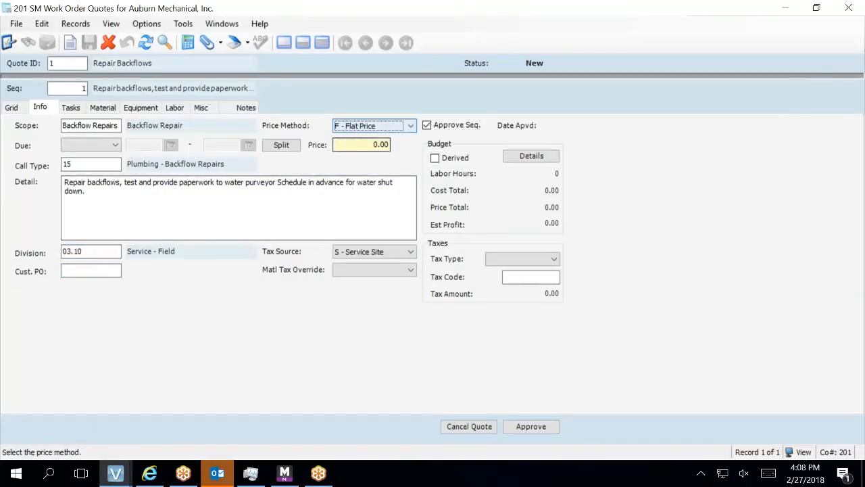
left_click(398, 271)
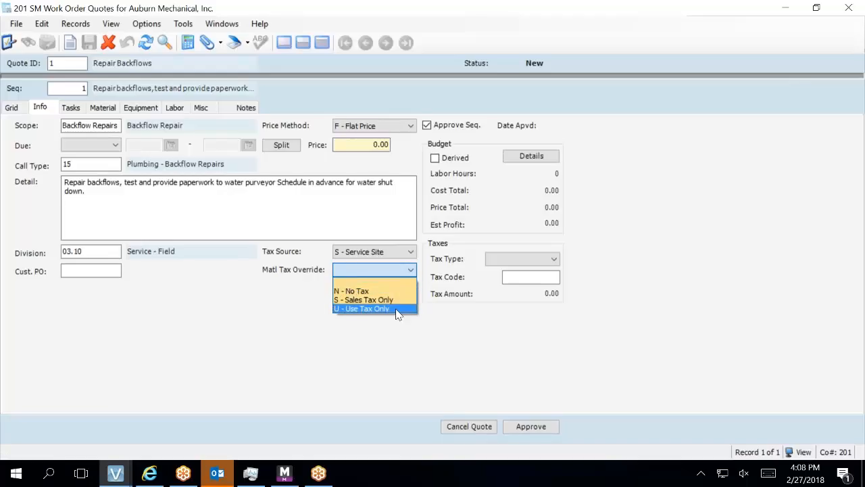
left_click(380, 269)
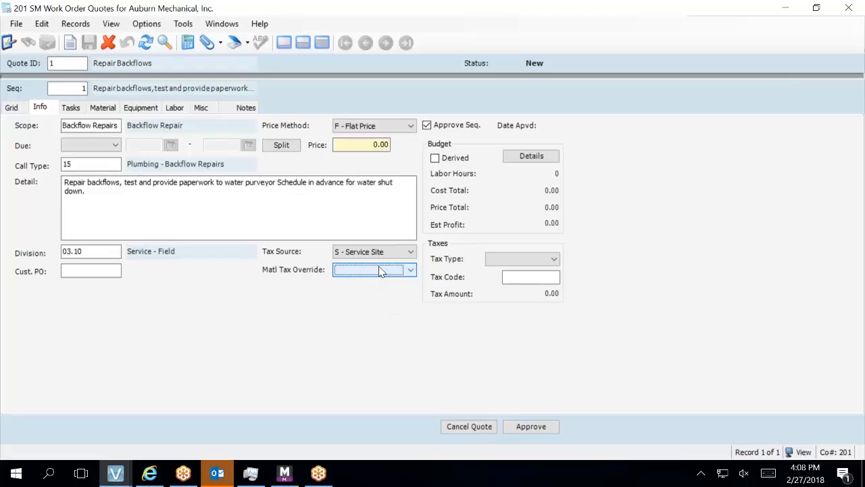
key("Tab")
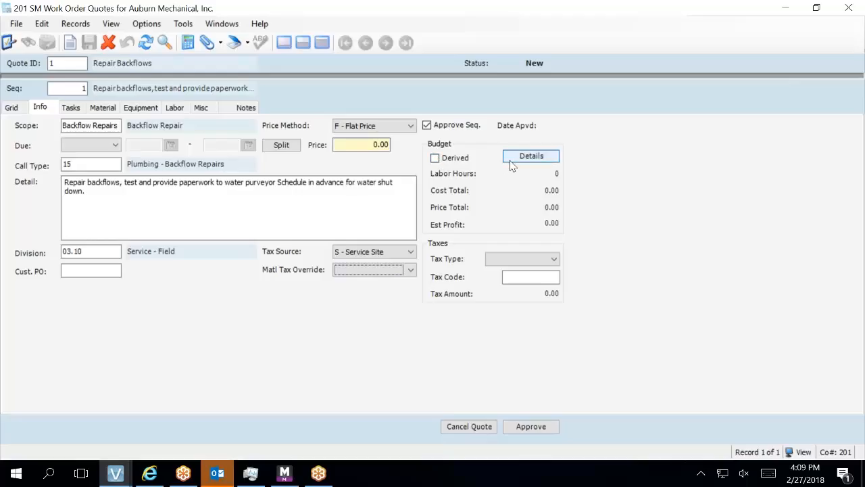
left_click(73, 109)
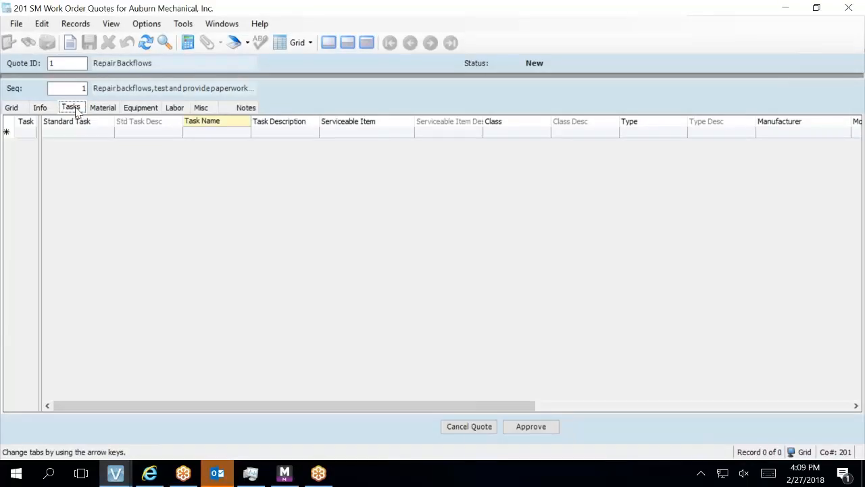
Create task line 1 in sequence 1's task grid and open the SM Standard Tasks form.
left_click(26, 132)
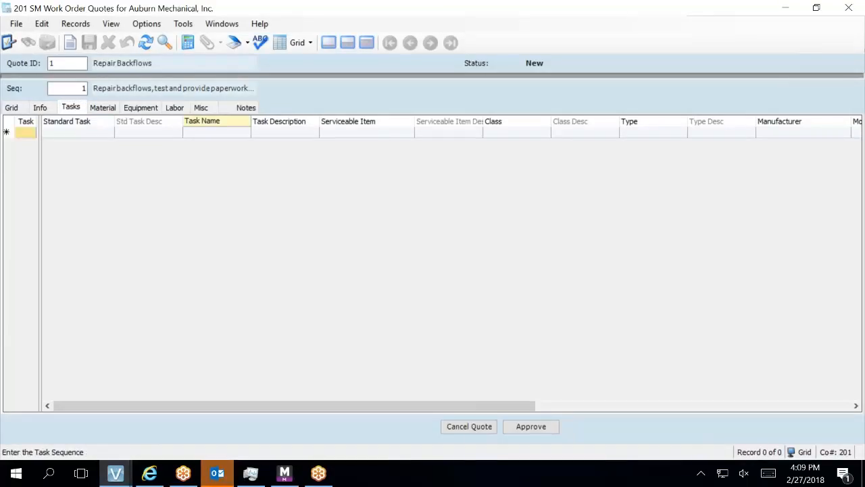
left_click(53, 135)
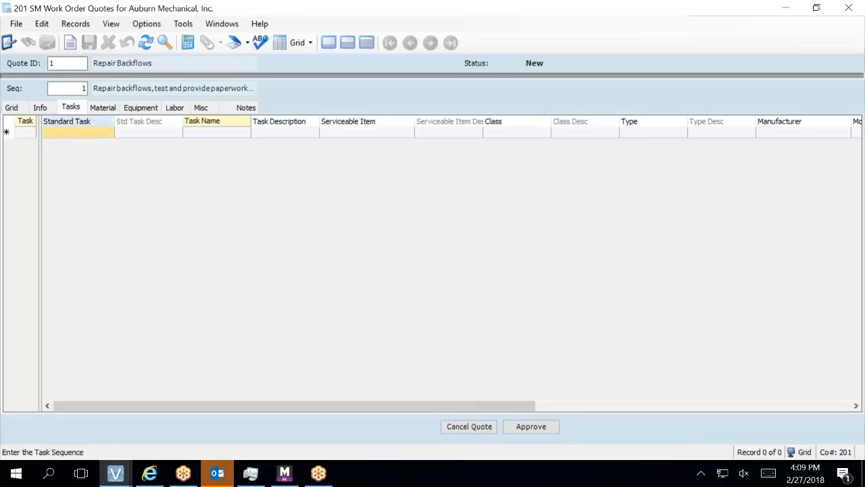
left_click(97, 136)
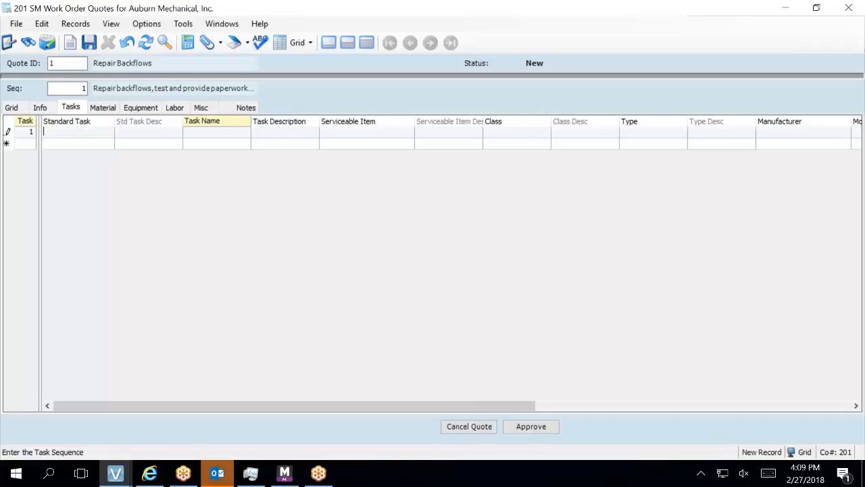
key("F3")
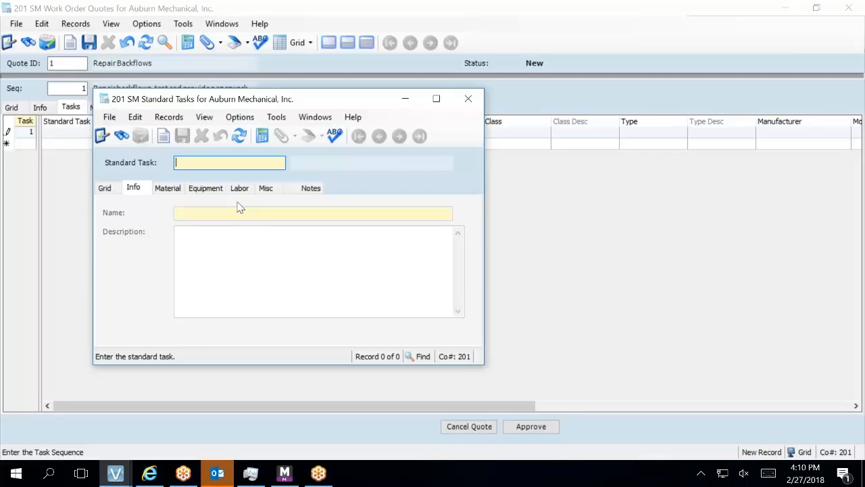
Move the Standard Tasks form aside, dismiss the task-name-required error, and bring Standard Tasks forward.
left_click_drag(334, 100, 750, 106)
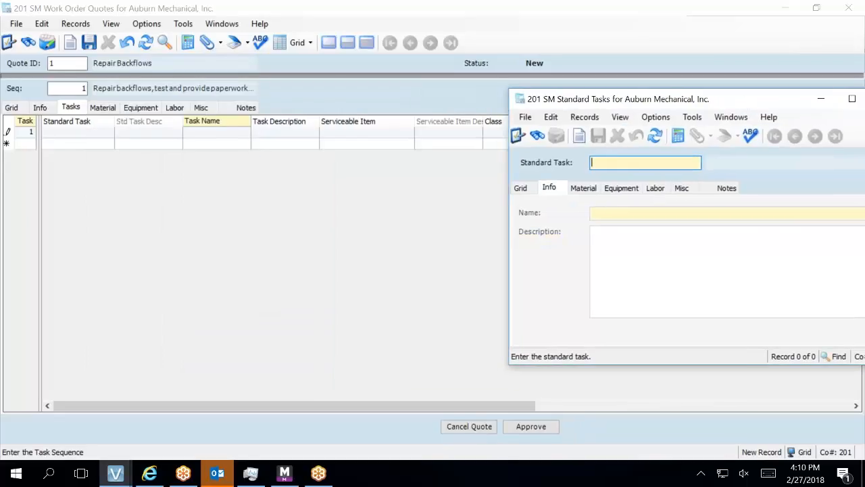
left_click(103, 108)
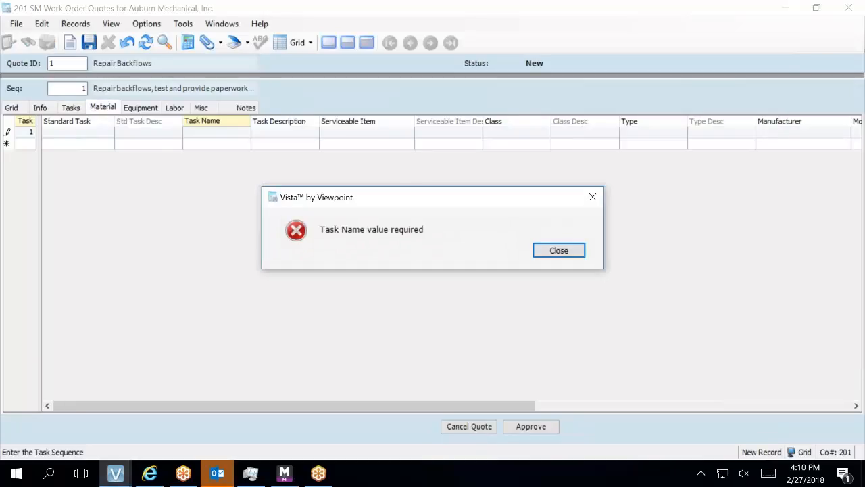
left_click(561, 251)
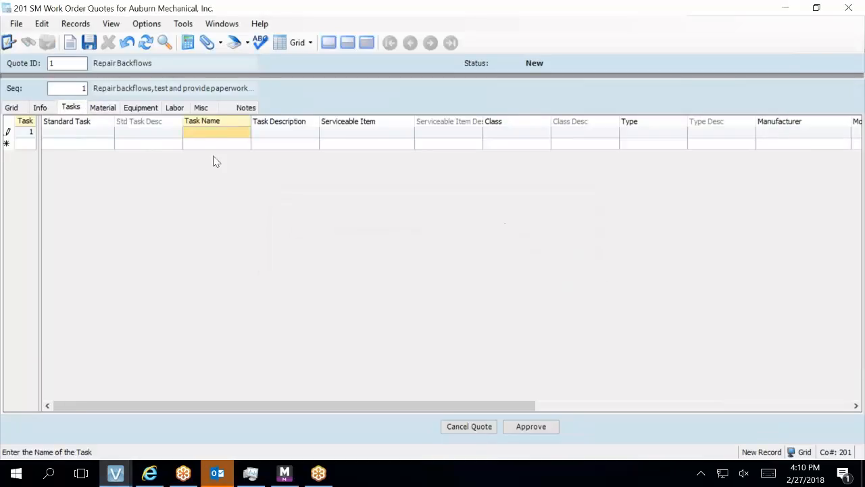
left_click(94, 137)
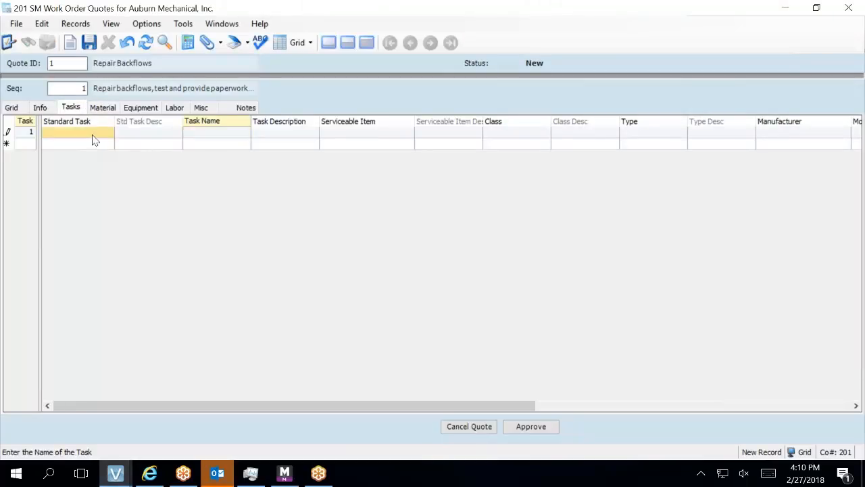
mouse_move(113, 476)
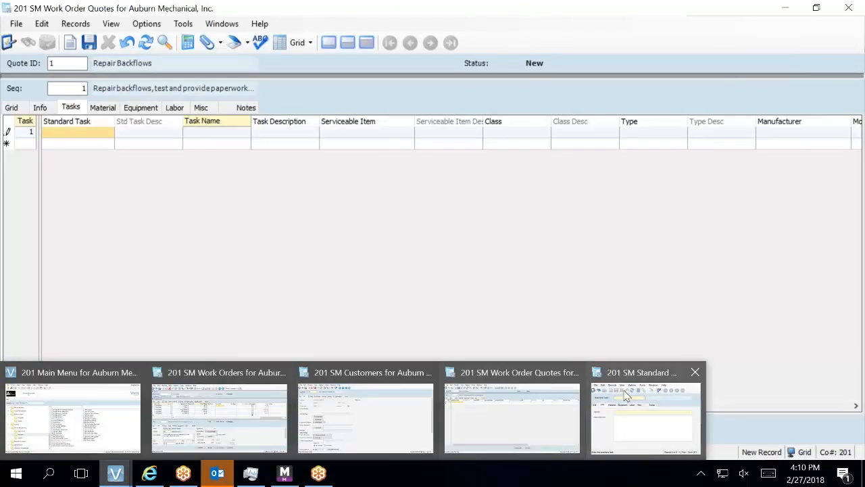
left_click(630, 403)
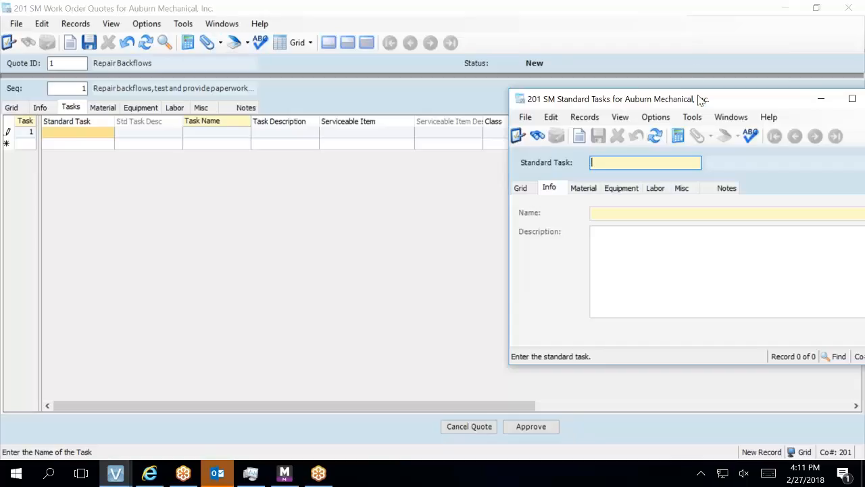
Close the Standard Tasks window, dismiss the second error, and undo the blank task line.
left_click_drag(757, 102, 632, 115)
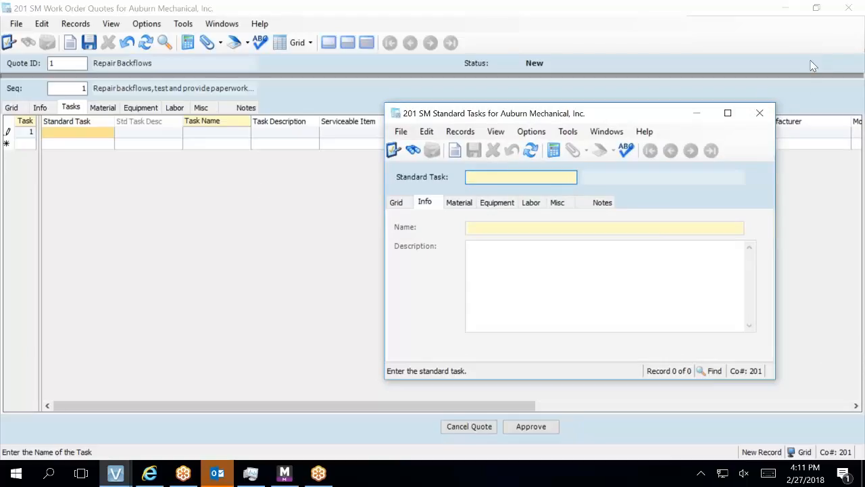
left_click(757, 114)
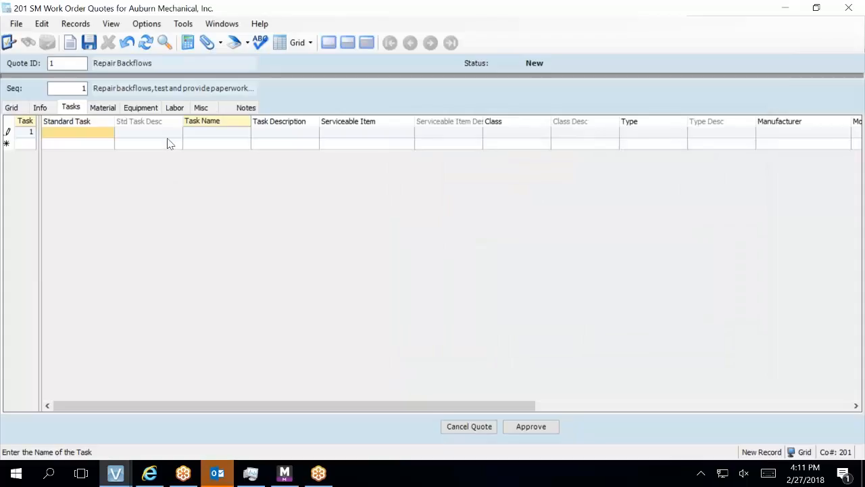
left_click(237, 143)
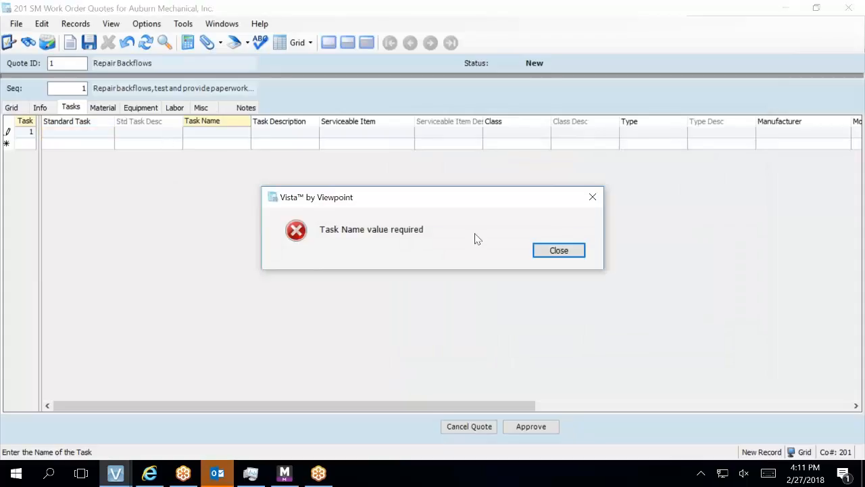
left_click(556, 252)
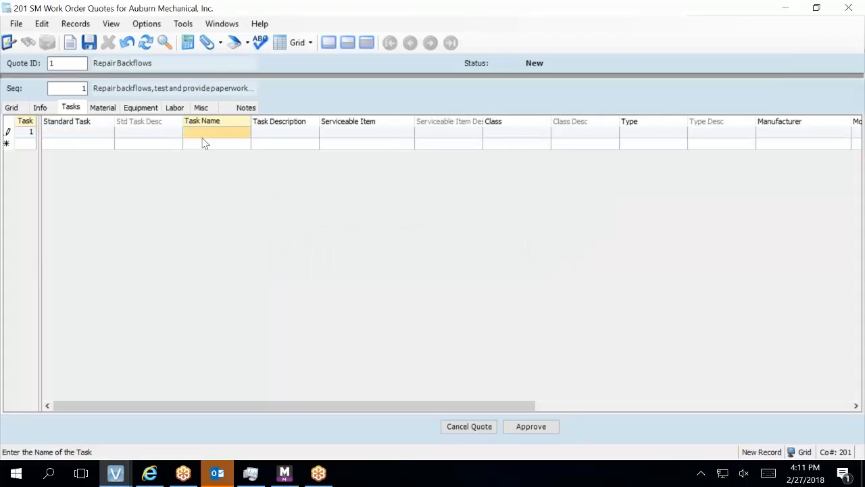
left_click(126, 42)
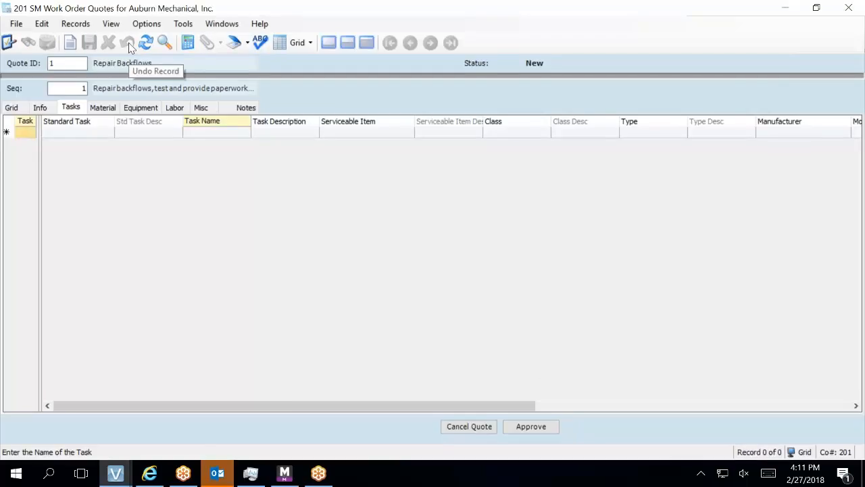
Start material line 1 for Seq 1 on the quote's Material tab.
left_click(103, 111)
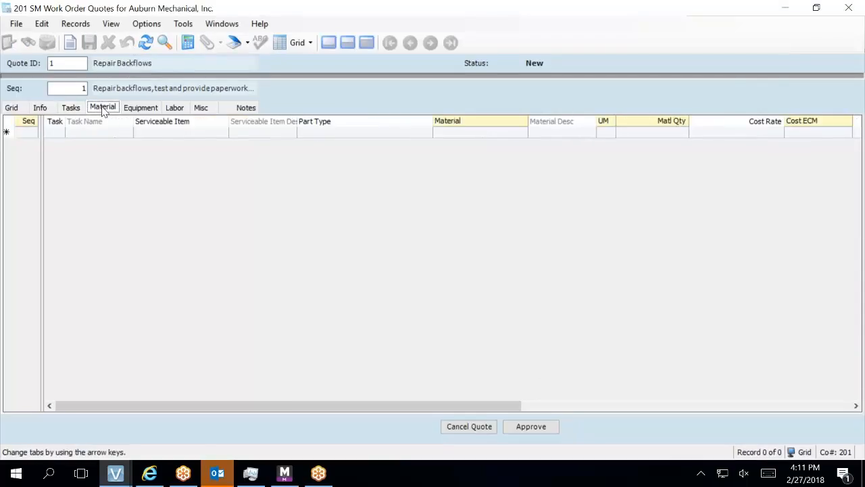
left_click(37, 135)
type("1")
key("Tab")
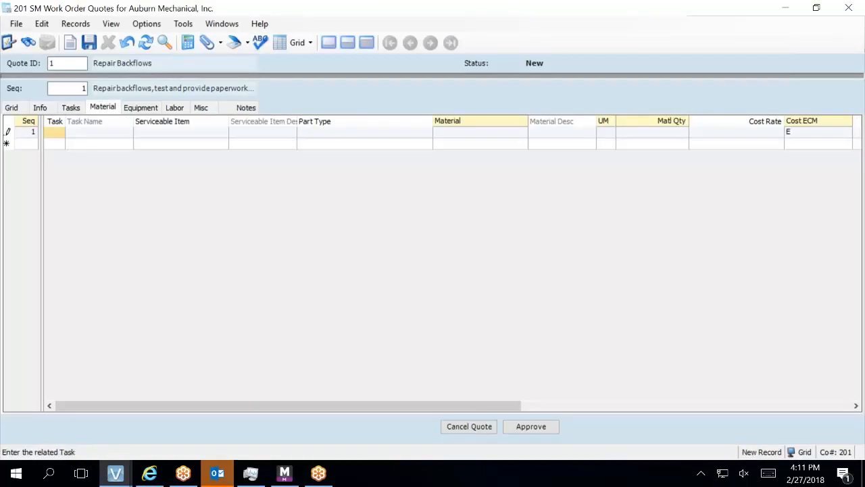
key("Tab")
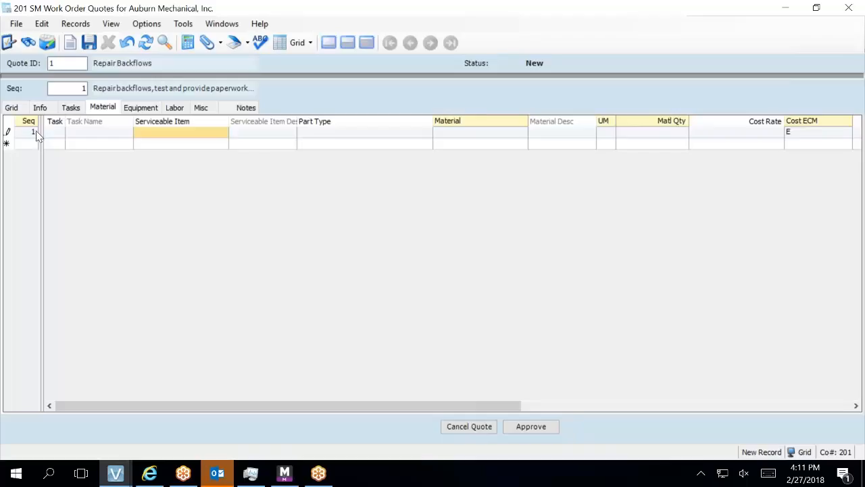
Cancel the serviceable item lookup, dismiss the material-required error, and open the Active Materials Lookup.
key("F4")
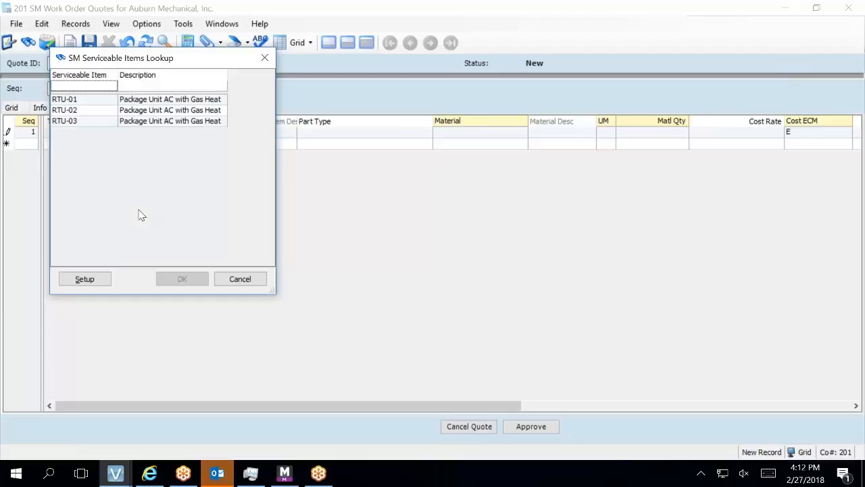
left_click(227, 281)
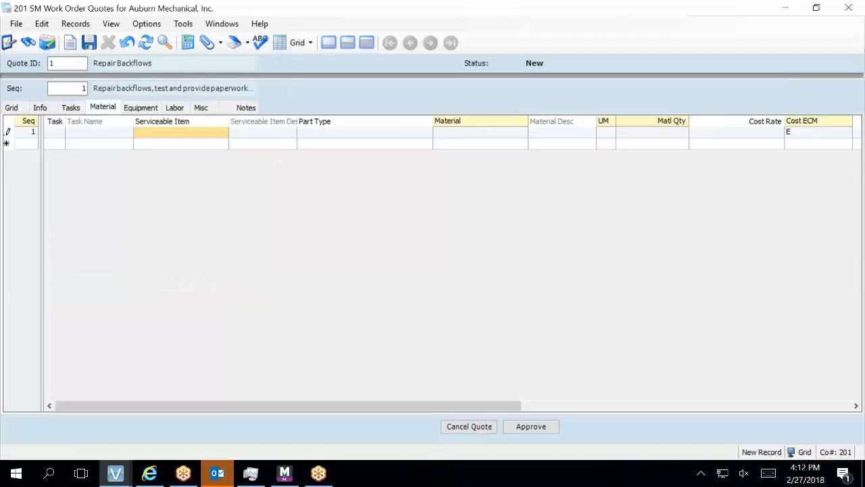
left_click(463, 128)
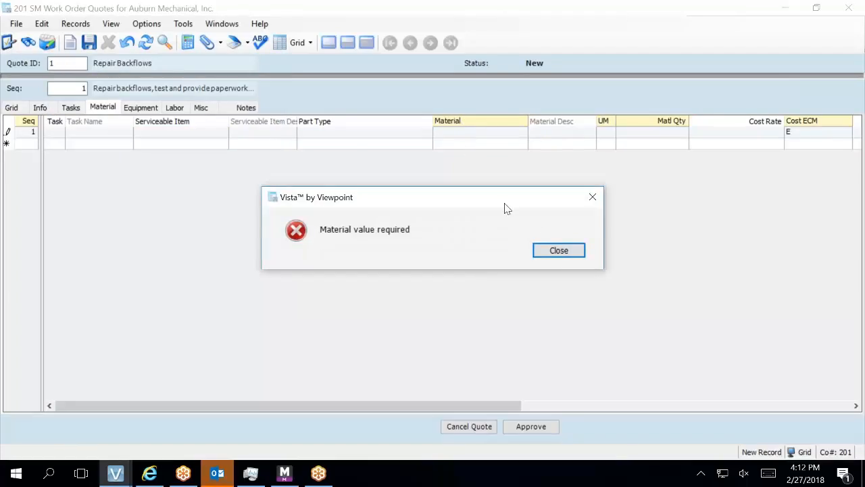
left_click(559, 250)
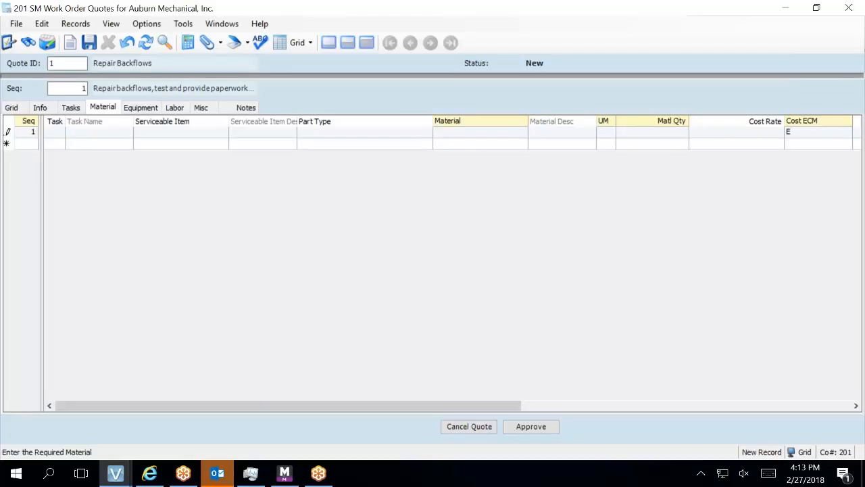
key("F4")
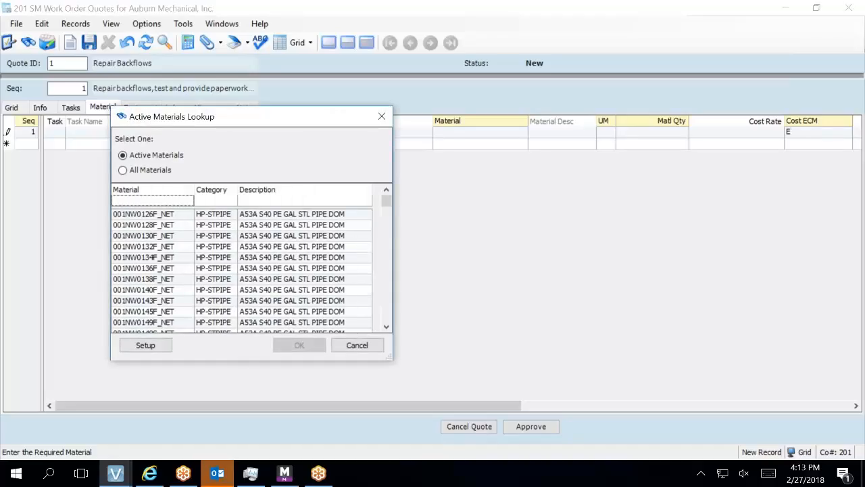
Cancel the Active Materials Lookup and open the HQ Materials form from the Material cell.
left_click(163, 202)
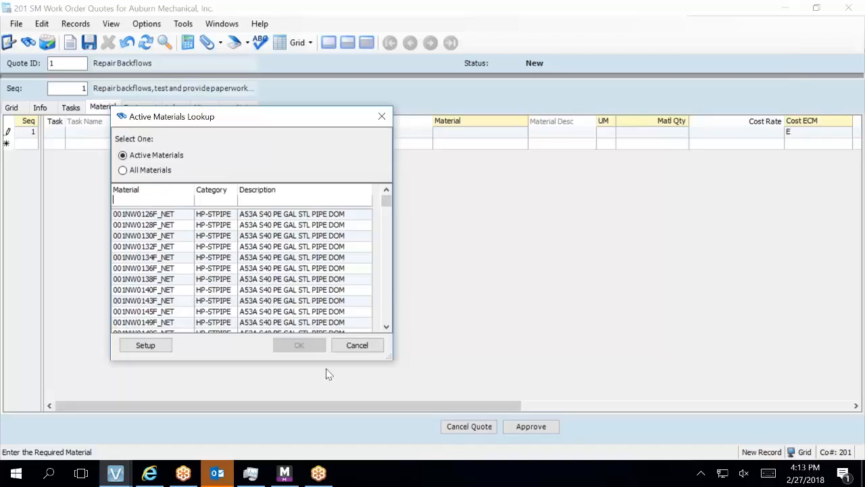
left_click(356, 346)
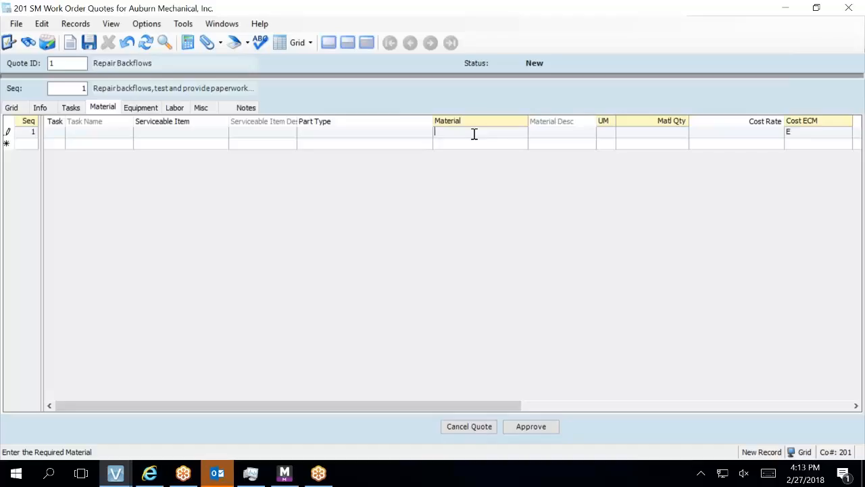
key("F5")
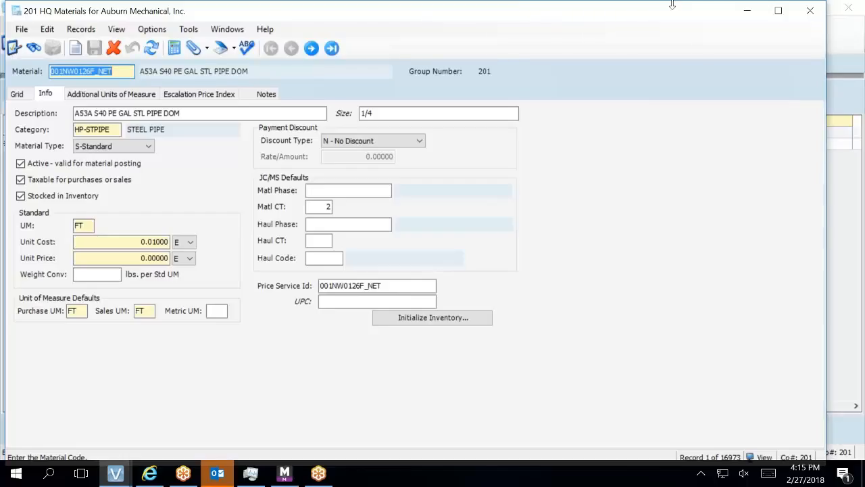
Close HQ Materials, undo the unsaved material row, and show the quote's Misc lines.
left_click(808, 12)
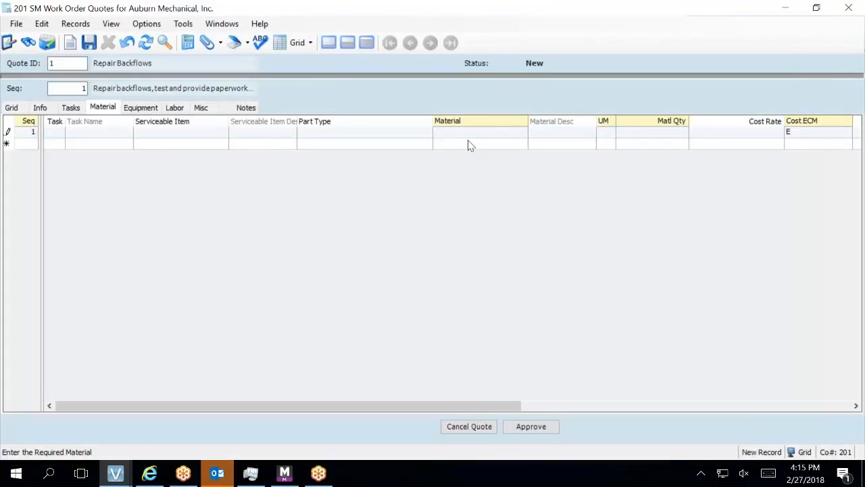
left_click(127, 42)
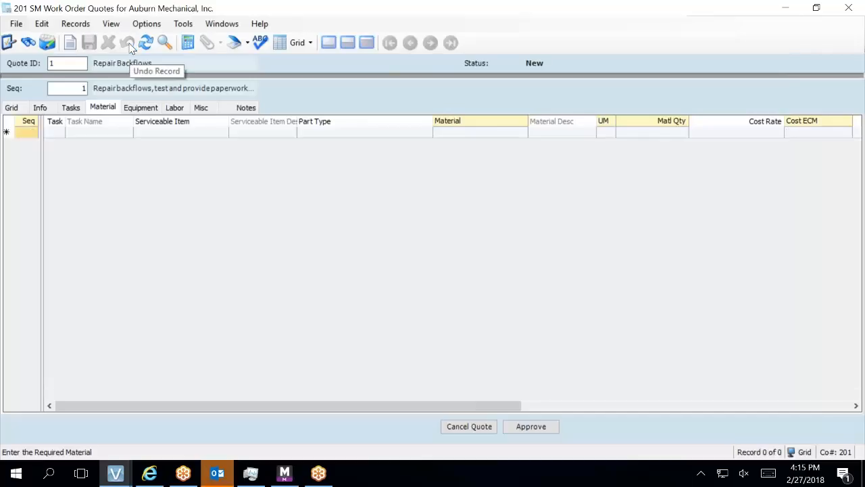
left_click(201, 110)
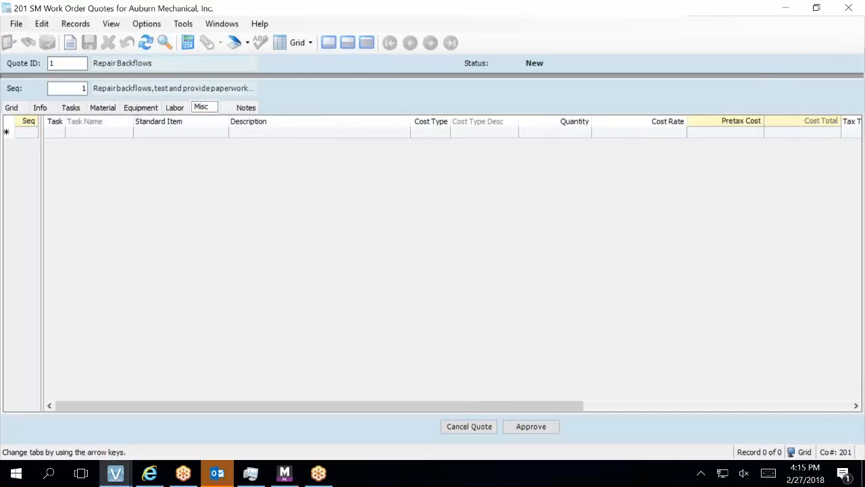
Start misc line 1 and bring up the SM Standard Items Lookup, enlarged to show all columns.
left_click(172, 132)
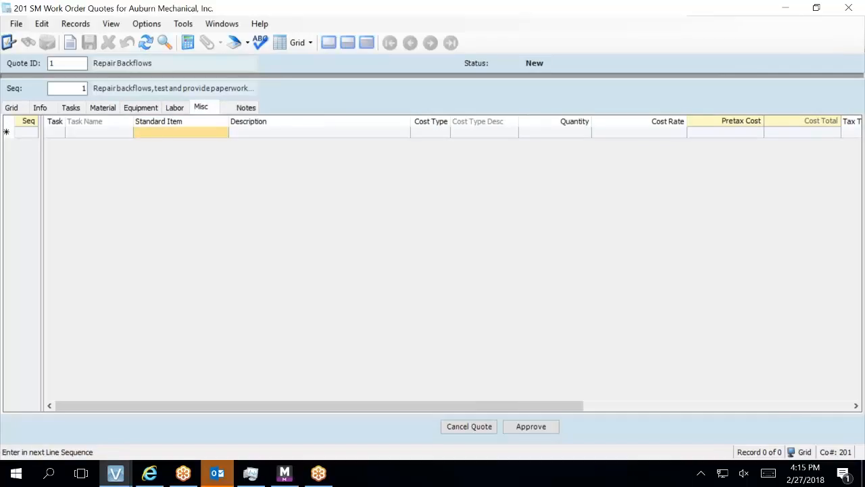
left_click(172, 133)
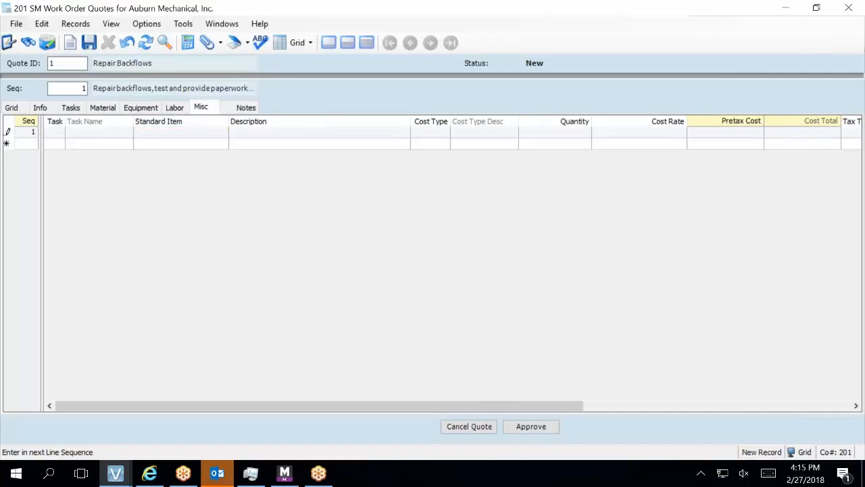
key("F4")
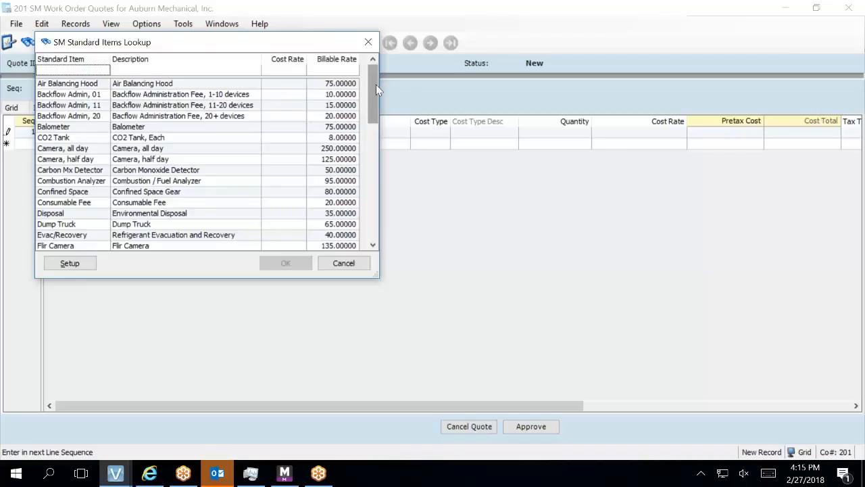
left_click_drag(369, 84, 403, 208)
left_click_drag(343, 45, 575, 183)
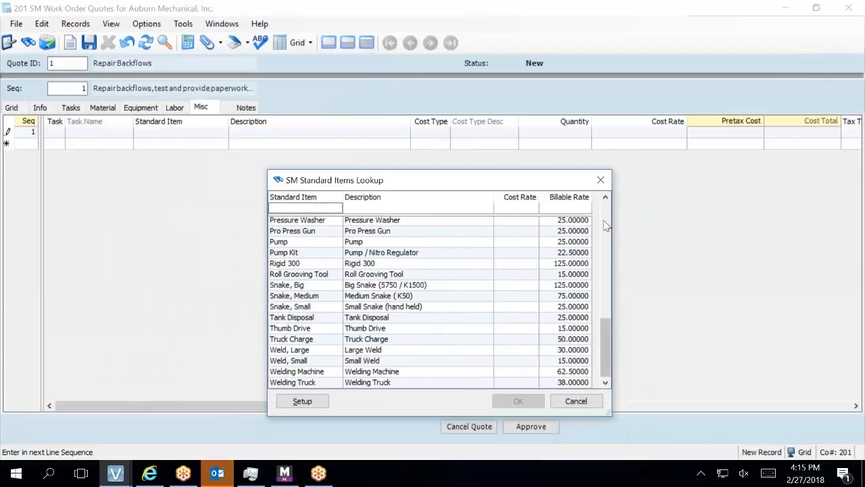
left_click_drag(612, 232, 774, 272)
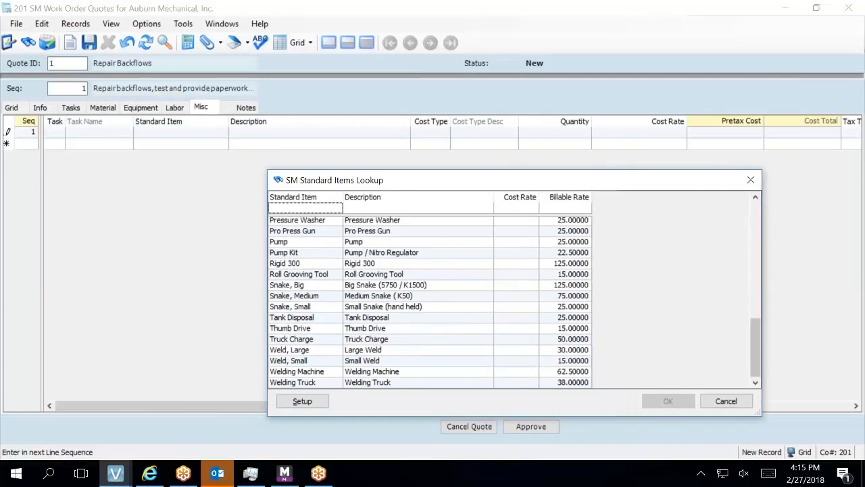
Review the standard items setup records, then cancel the lookup without choosing an item.
left_click(302, 401)
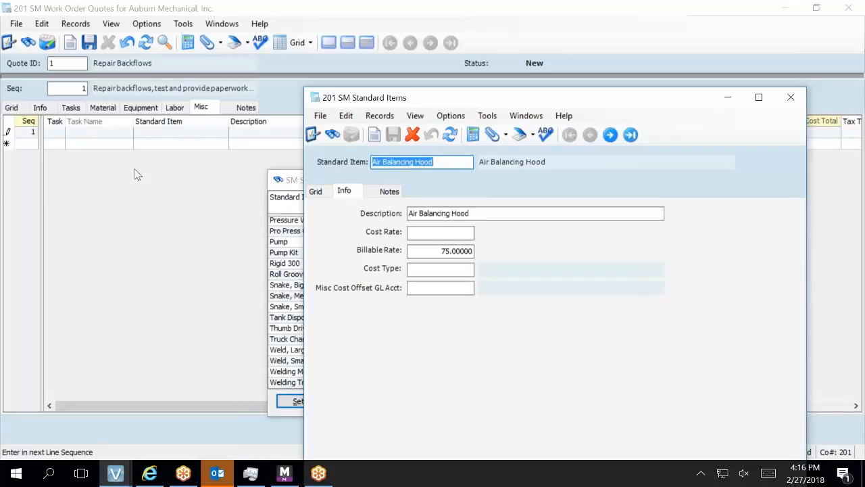
left_click(795, 97)
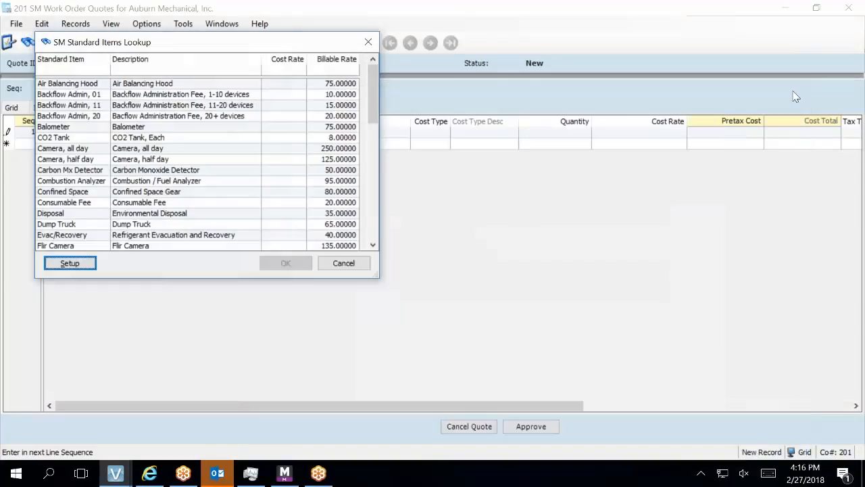
left_click(344, 263)
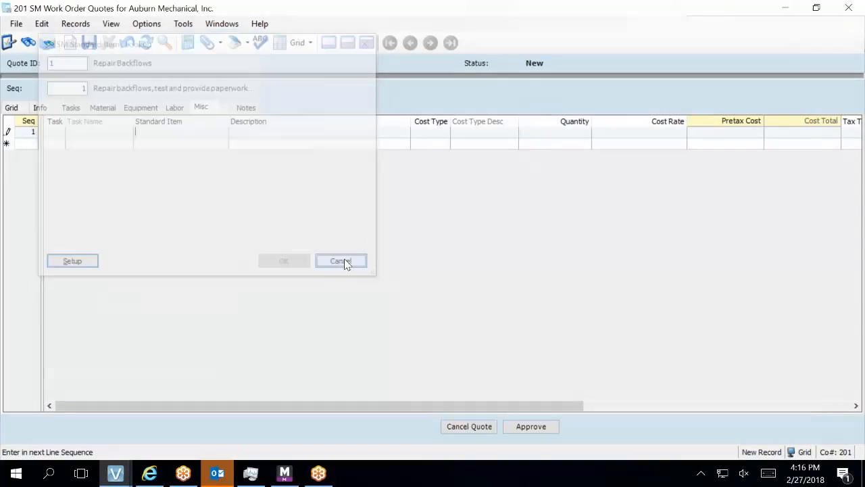
Clear the Pretax Cost error, undo the misc line, start a material line, then switch to Maxwell Management Suite.
left_click(108, 110)
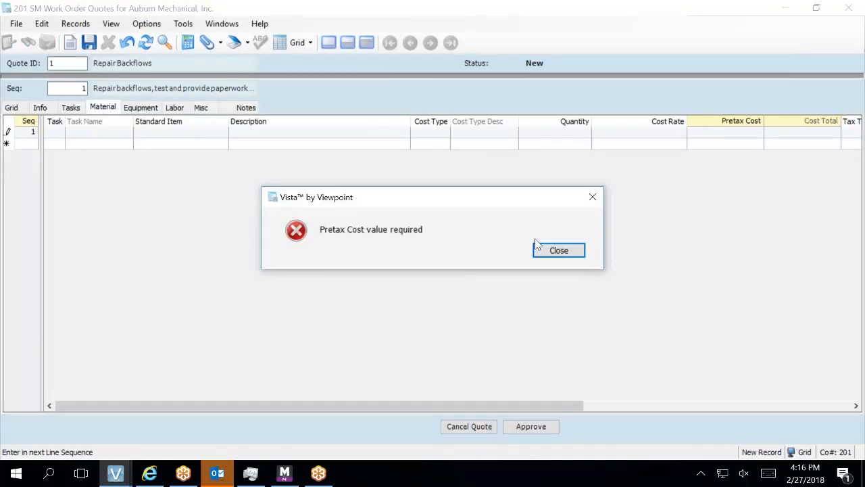
left_click(549, 252)
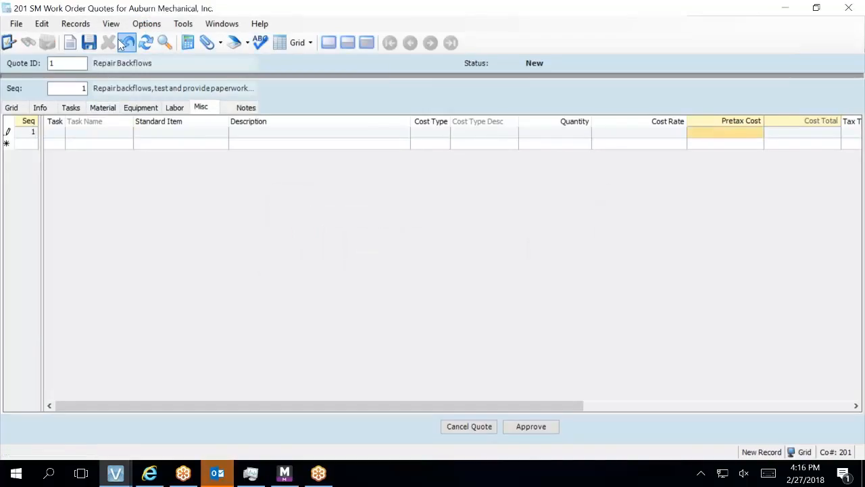
left_click(125, 43)
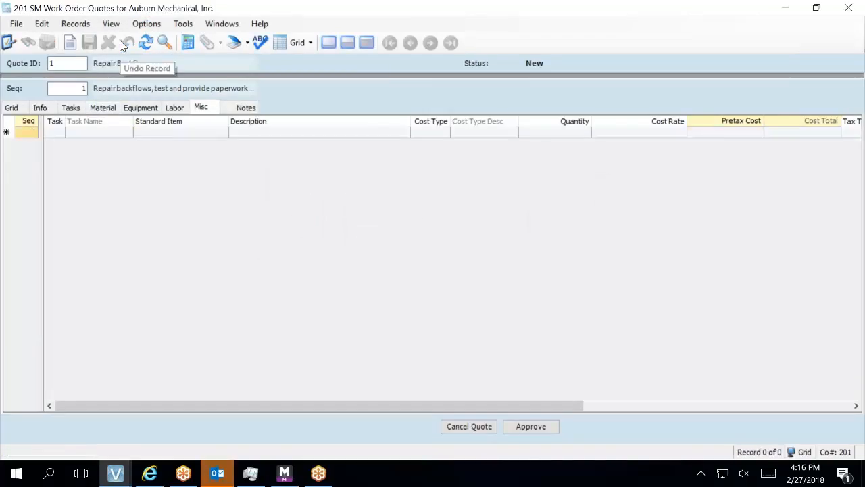
left_click(102, 109)
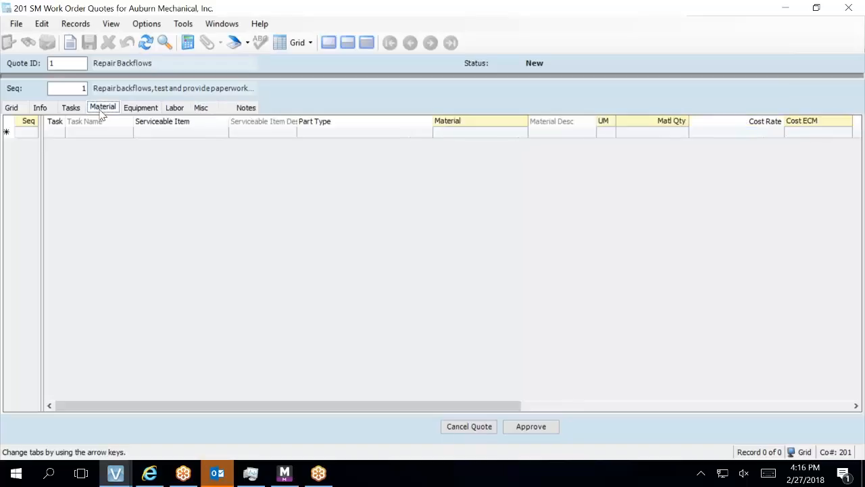
left_click(453, 133)
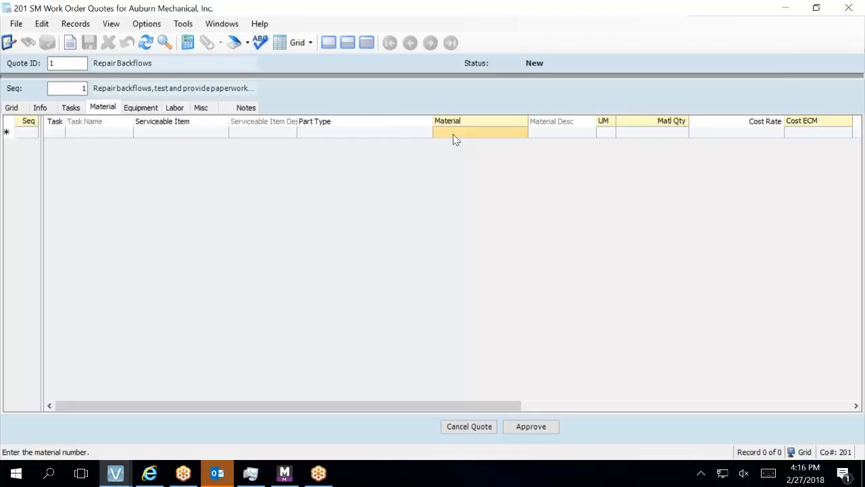
left_click(277, 477)
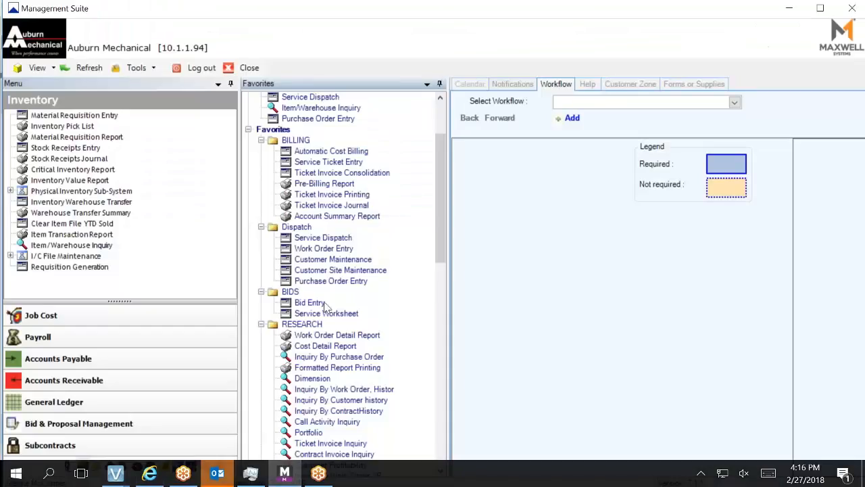
left_click(318, 303)
double_click(320, 304)
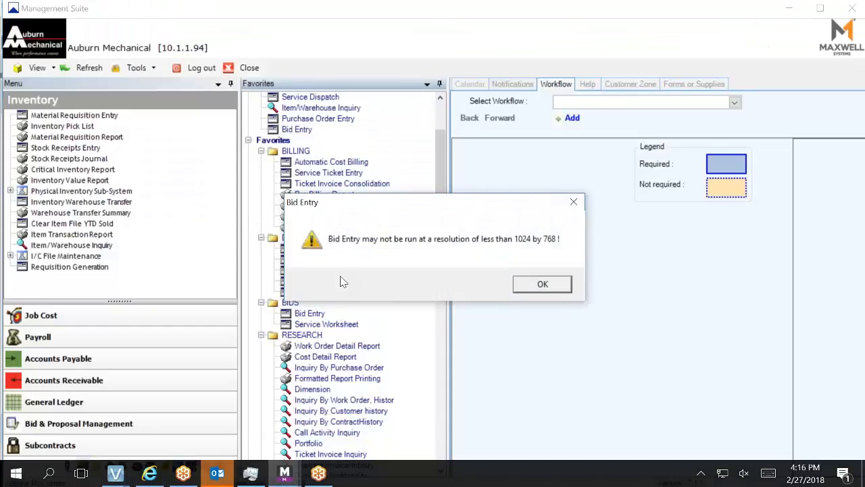
left_click(542, 286)
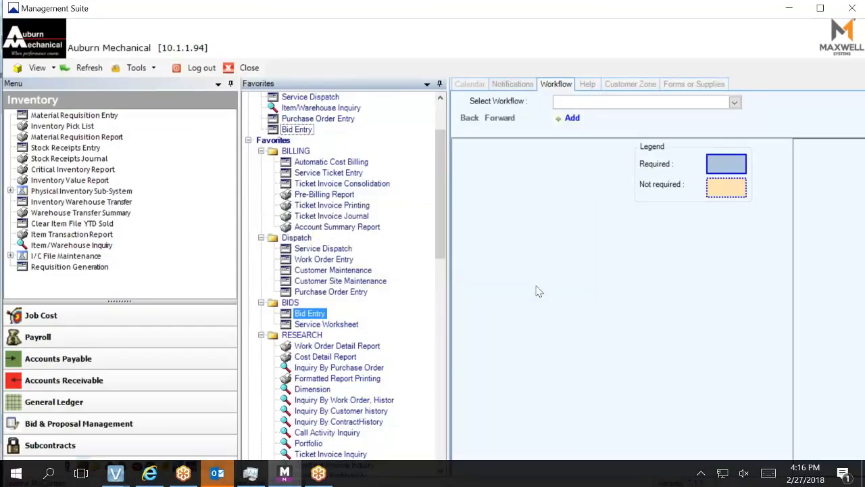
double_click(318, 313)
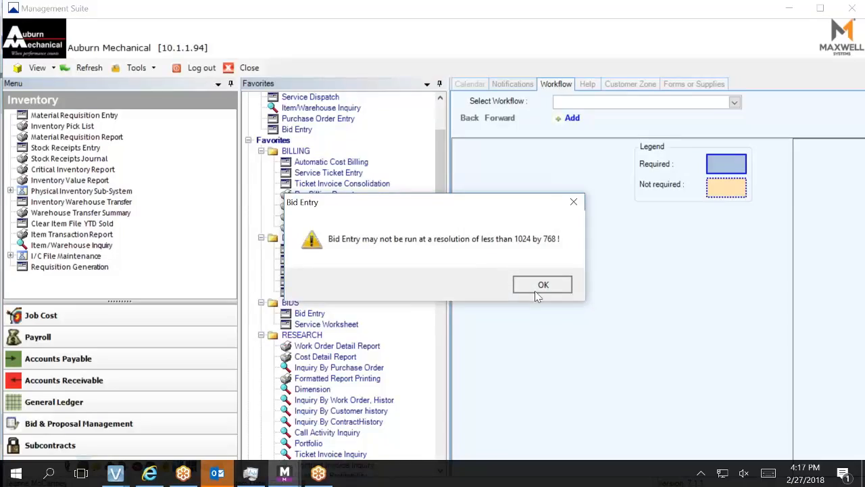
left_click(538, 292)
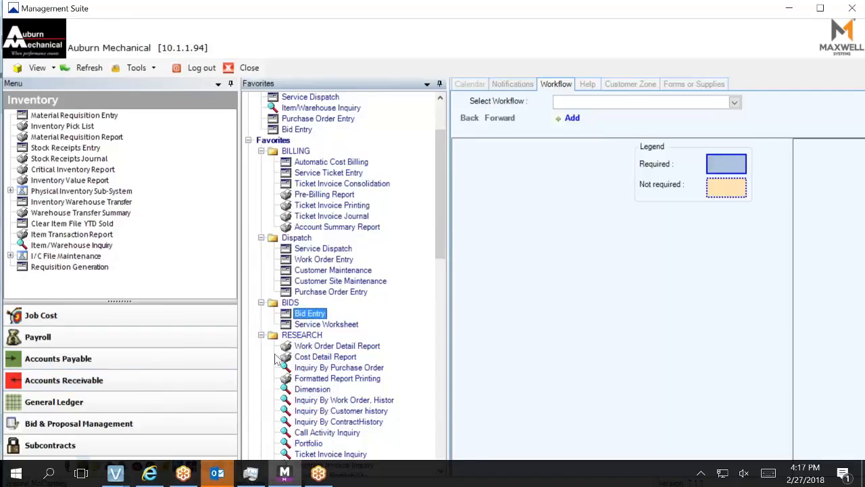
Open the '77 Central Apartments, Pump Motor and FLow Switch' PDF from O:\SERVICE\Inside Sales\Proposals.
mouse_move(252, 475)
left_click(20, 475)
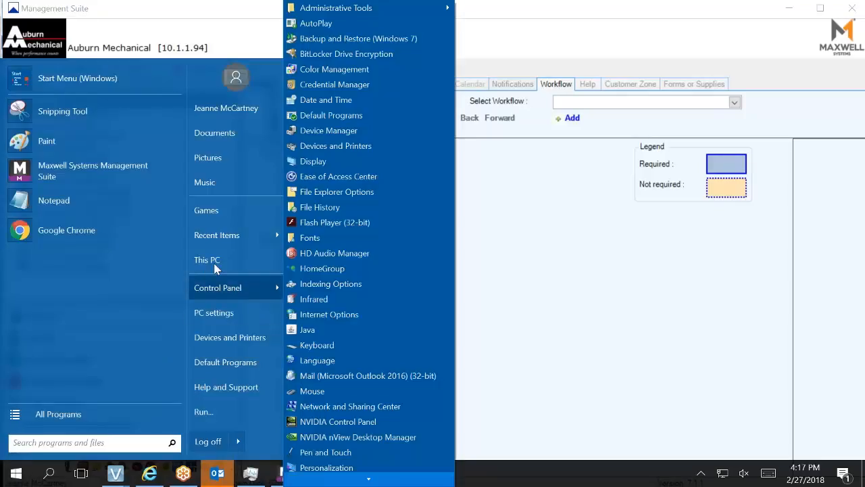
left_click(215, 262)
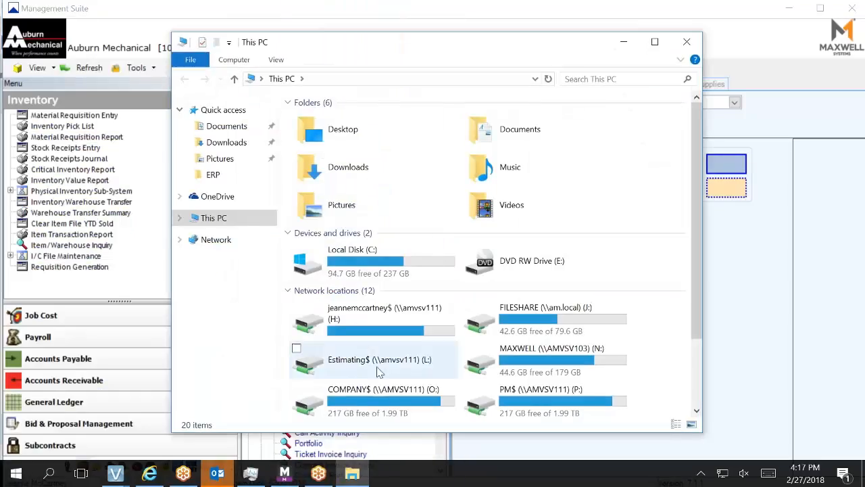
double_click(419, 400)
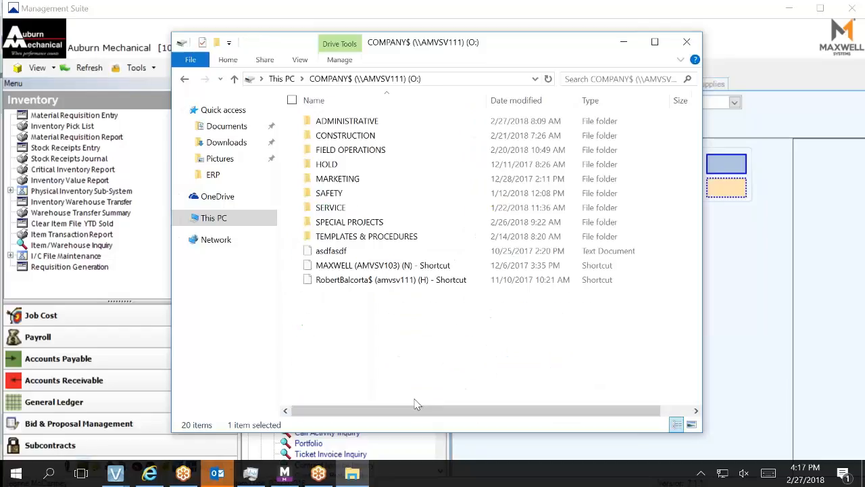
double_click(362, 206)
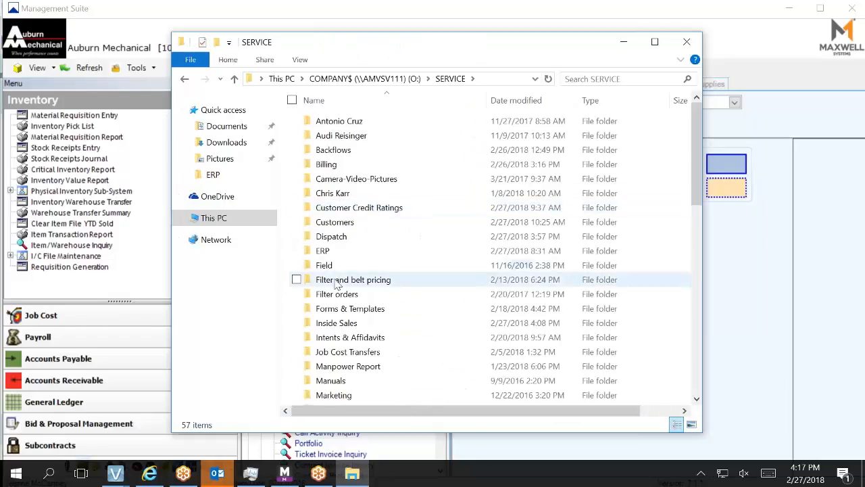
double_click(338, 323)
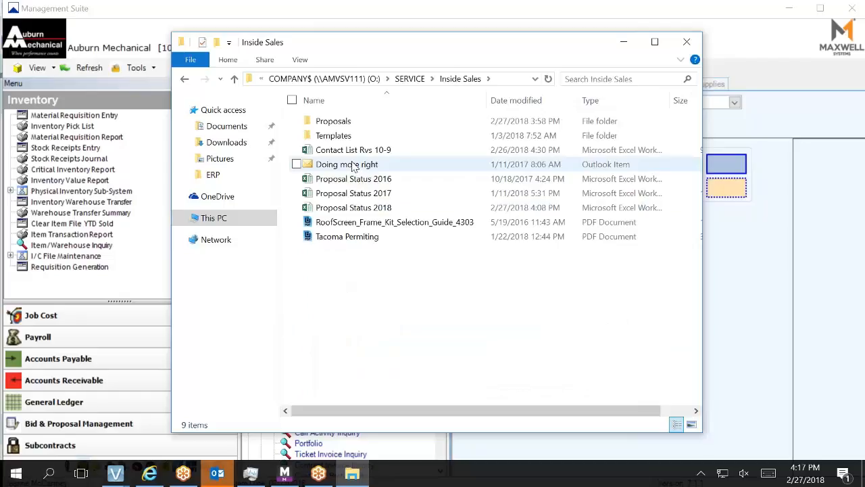
double_click(333, 120)
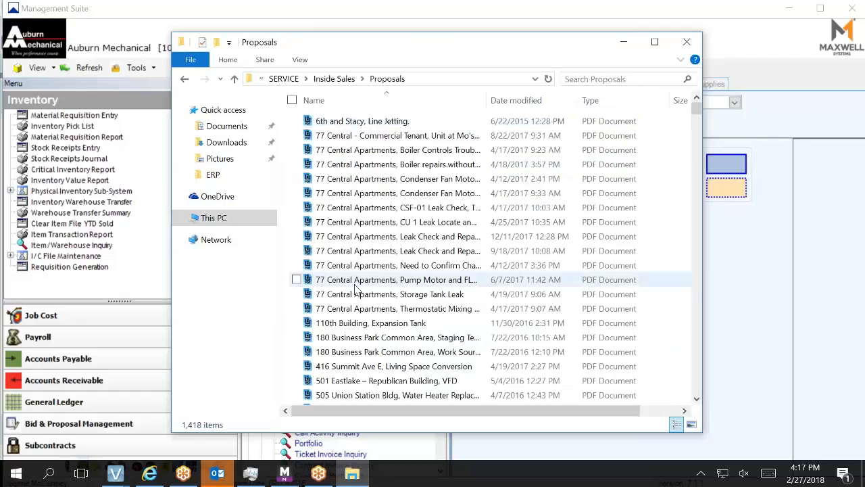
double_click(354, 283)
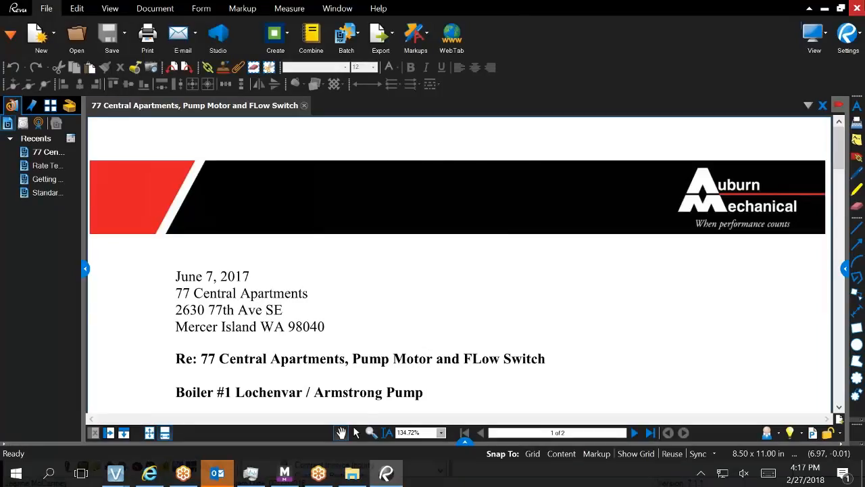
scroll(604, 352, "down", 8)
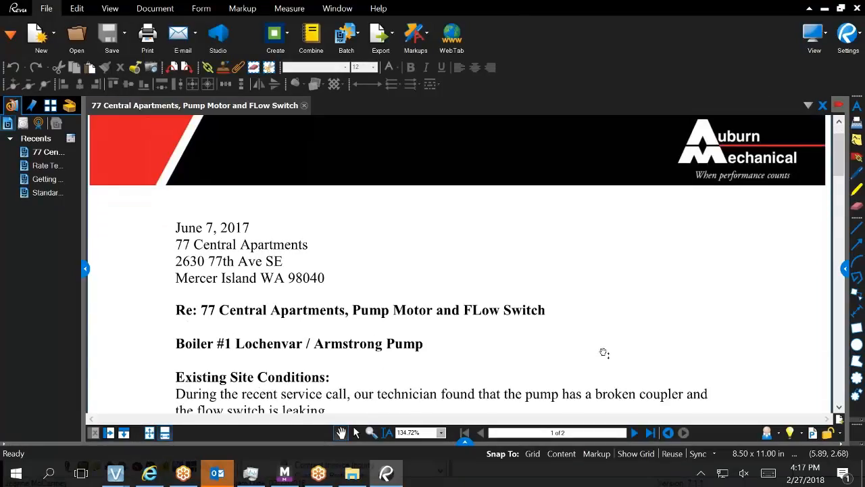
scroll(598, 363, "down", 2)
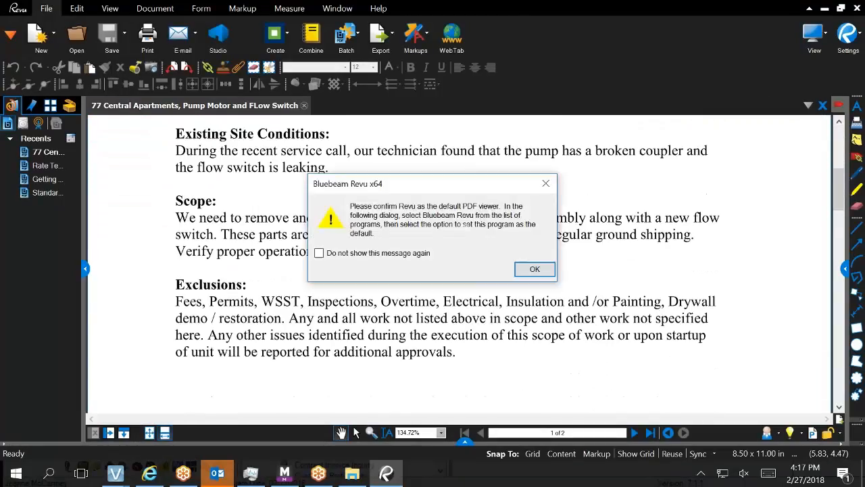
left_click(521, 270)
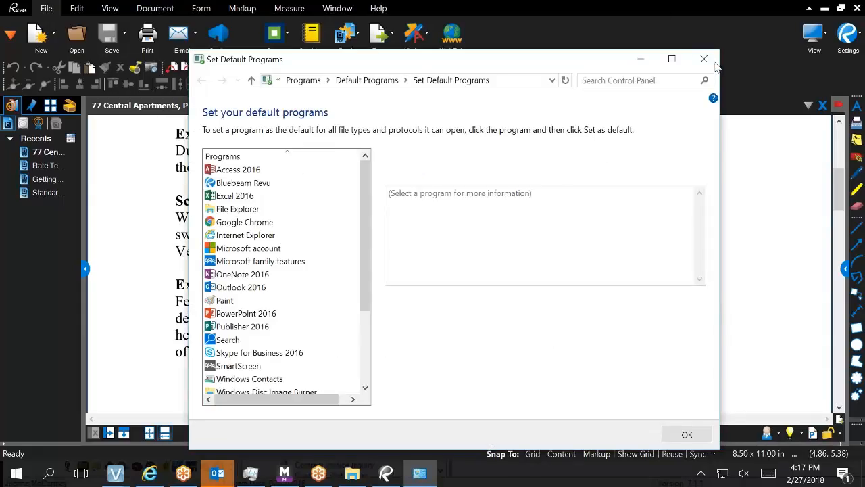
left_click(703, 60)
scroll(511, 276, "down", 3)
scroll(511, 276, "down", 2)
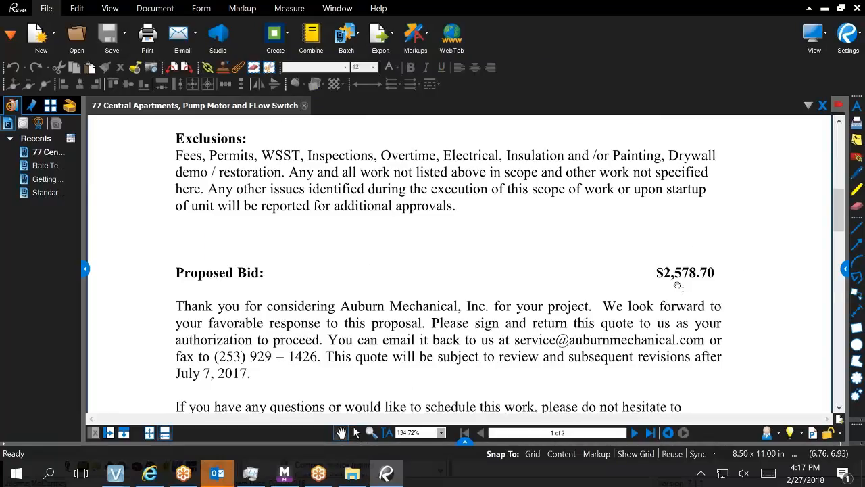
scroll(440, 216, "up", 4)
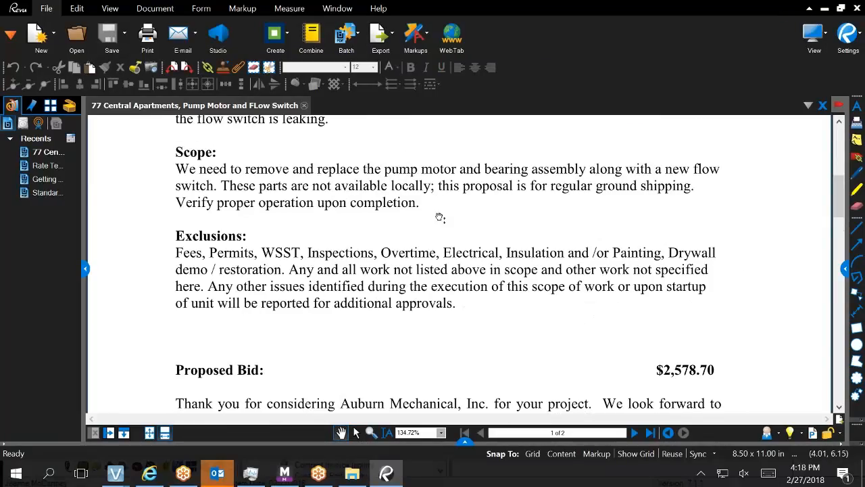
scroll(439, 217, "up", 2)
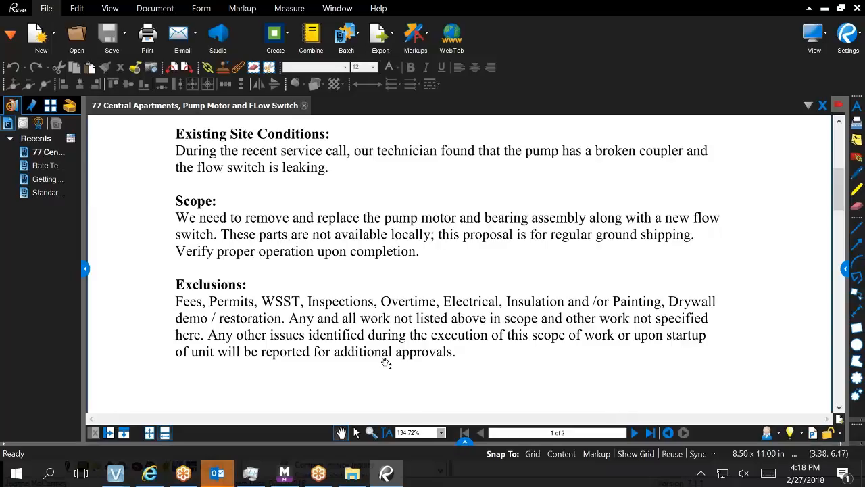
scroll(383, 345, "down", 1)
scroll(383, 345, "down", 1)
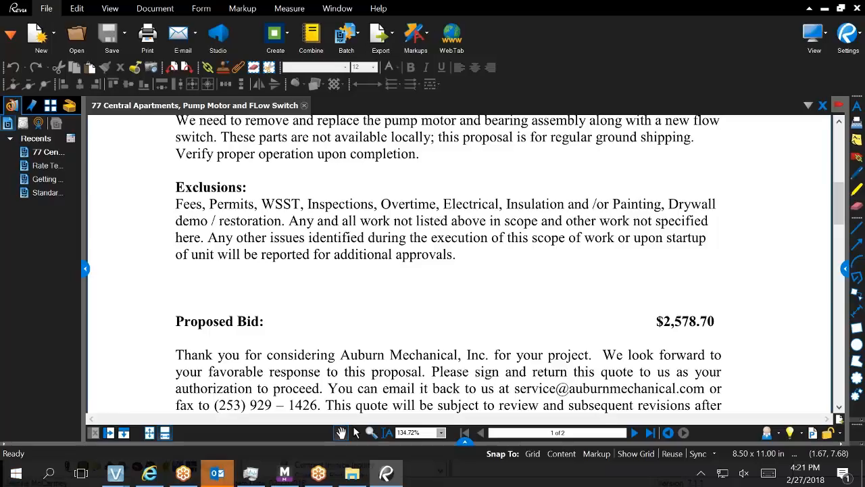
scroll(558, 218, "up", 1)
scroll(447, 261, "up", 2)
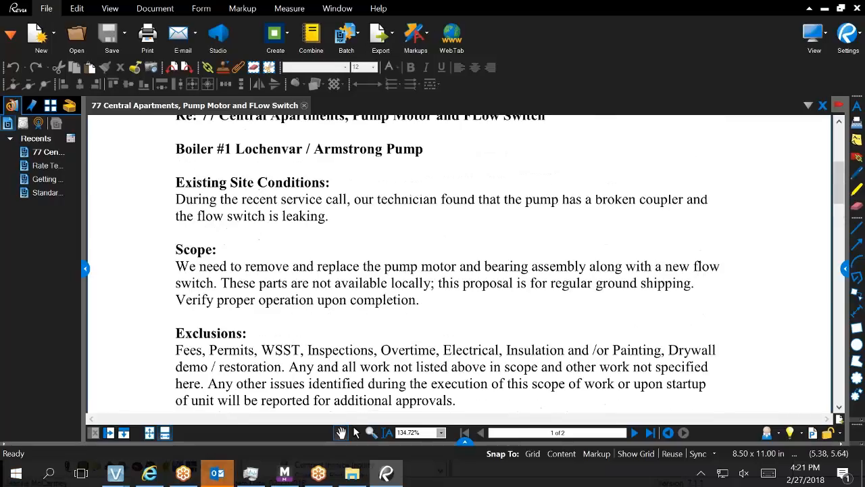
scroll(460, 263, "up", 2)
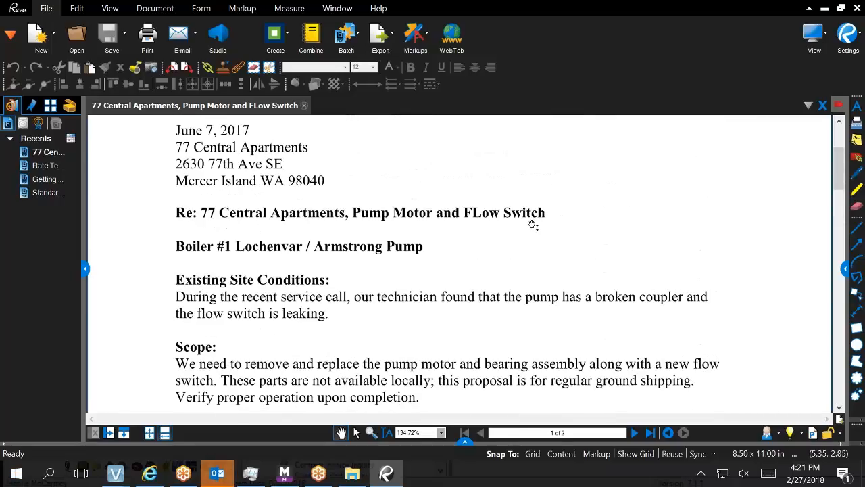
scroll(417, 302, "down", 7)
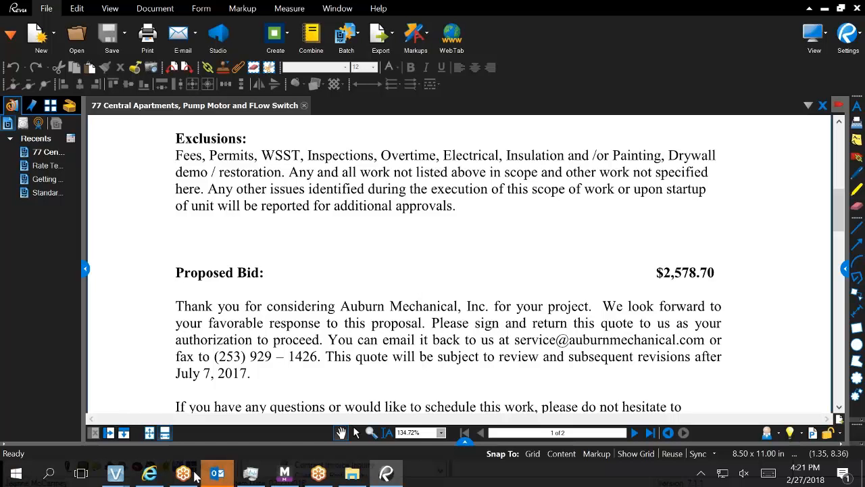
mouse_move(126, 472)
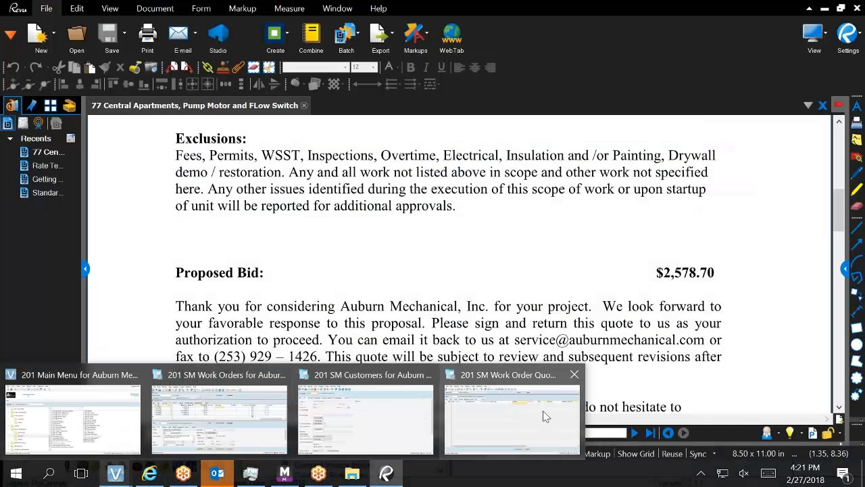
Return to the SM Work Order Quotes window and start material line 1 on the Material tab.
left_click(543, 414)
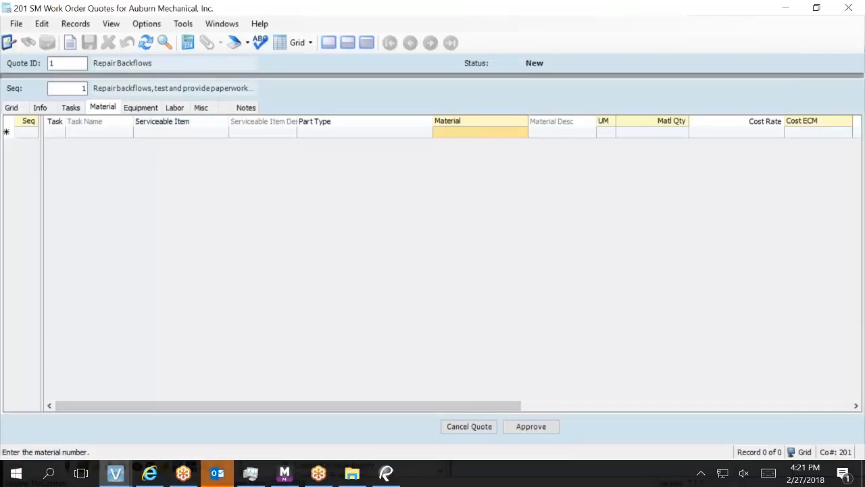
left_click(512, 133)
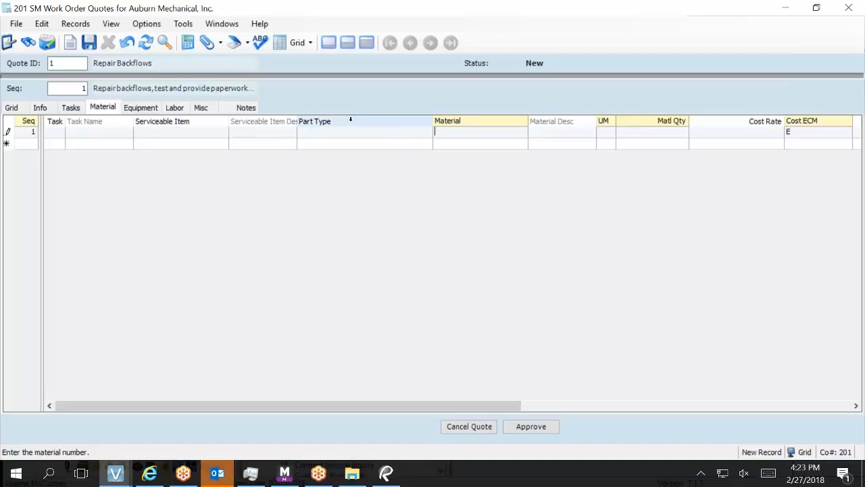
Set material line 1 to FLT10101 with quantity 1 and cost rate 500, totaling 500.00.
key("F4")
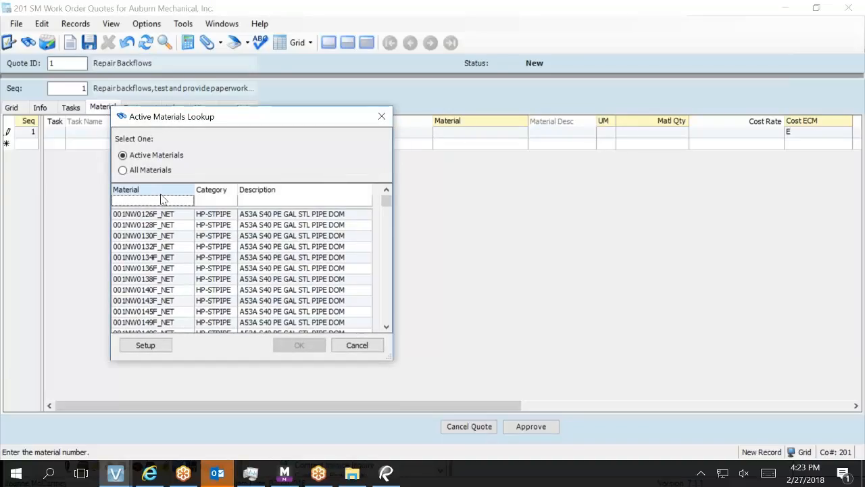
left_click(161, 197)
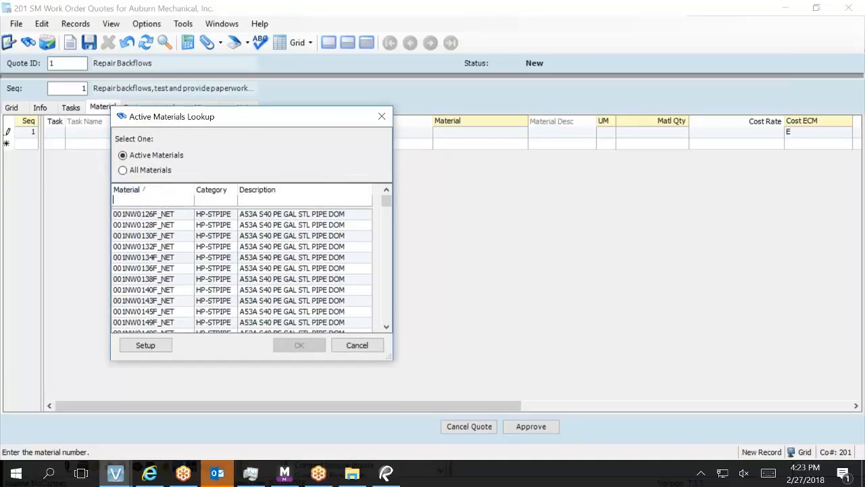
type("FL")
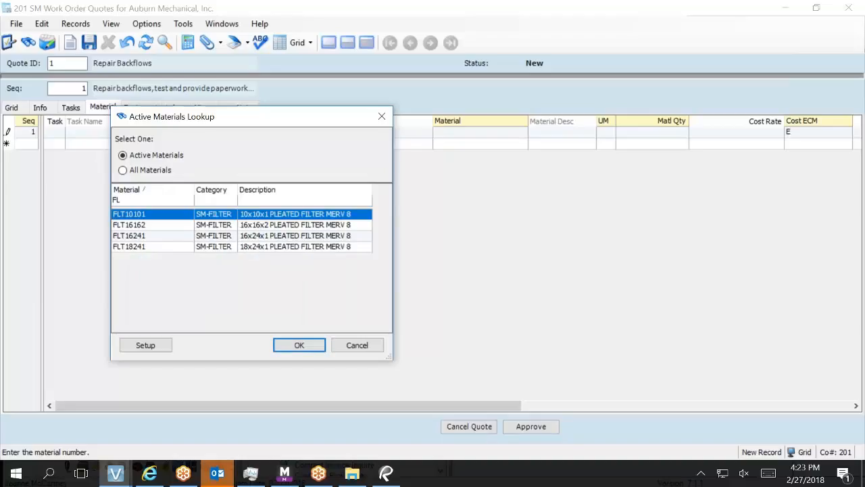
key("Return")
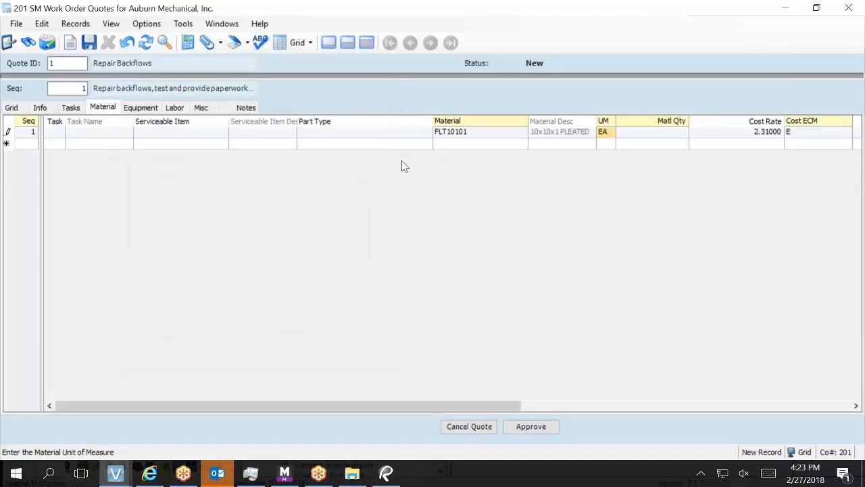
left_click(483, 133)
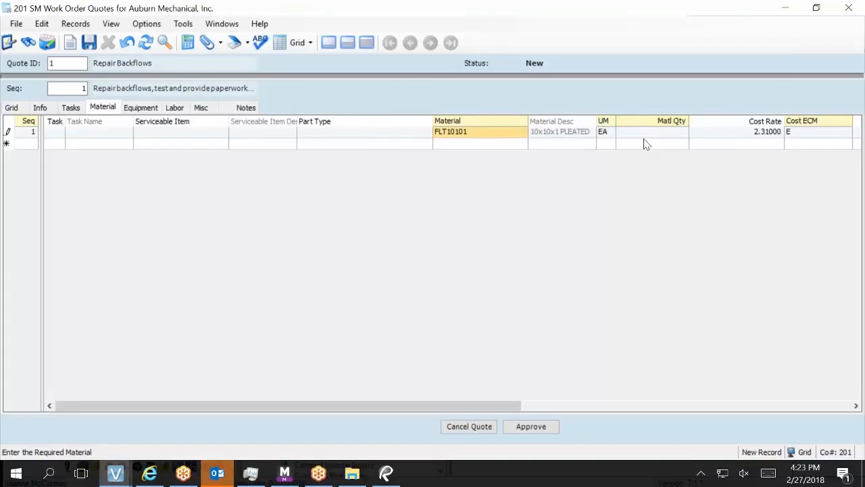
key("Tab")
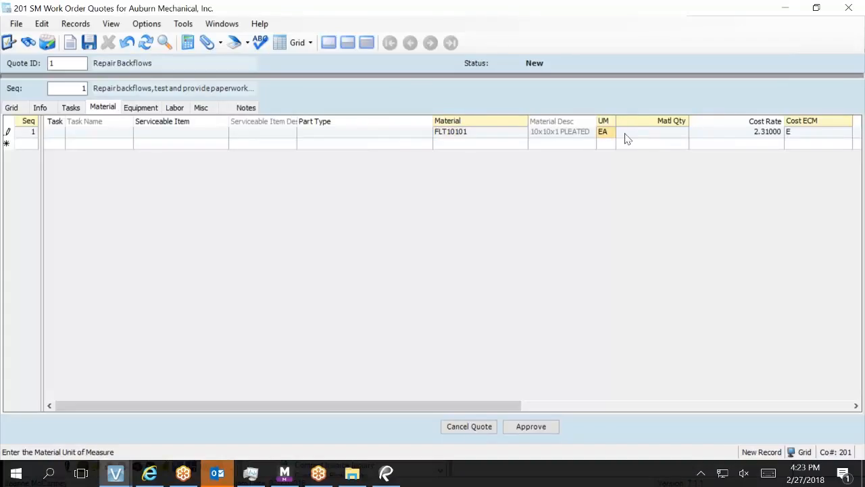
key("Tab")
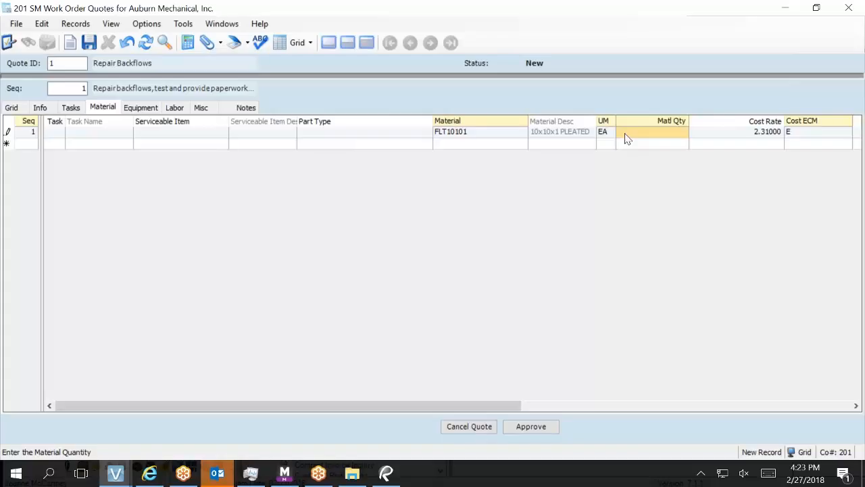
type("1")
key("Tab")
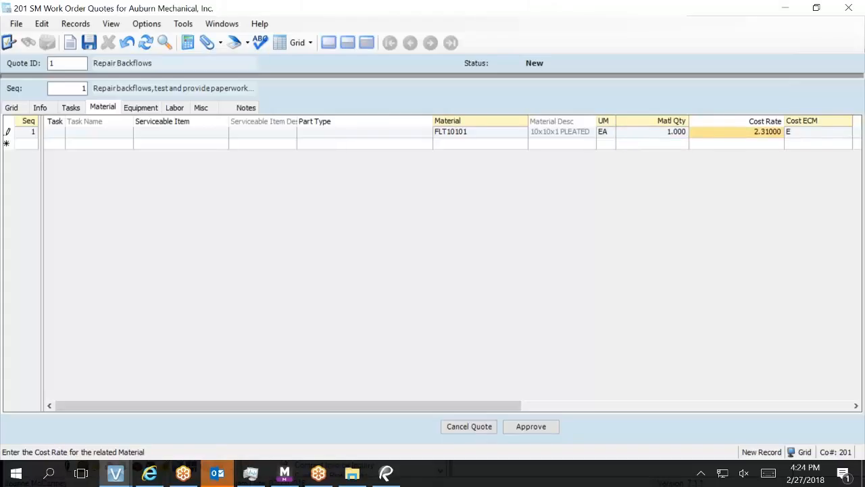
type("500")
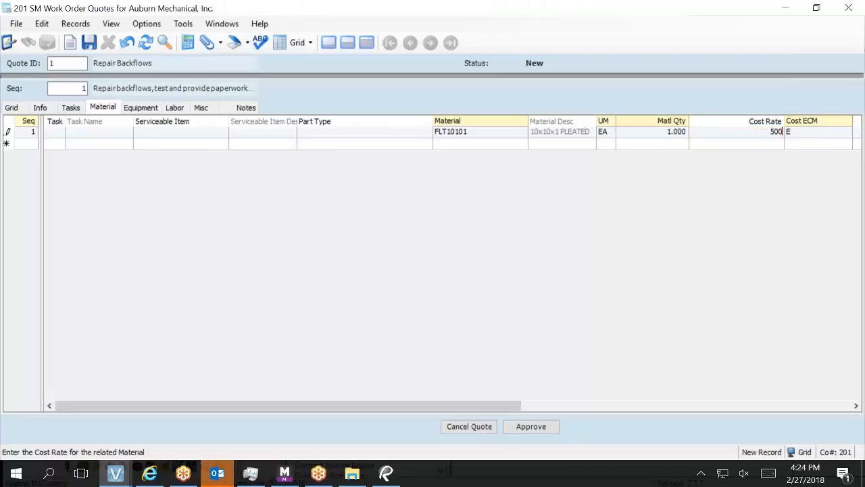
key("Tab")
key("Tab")
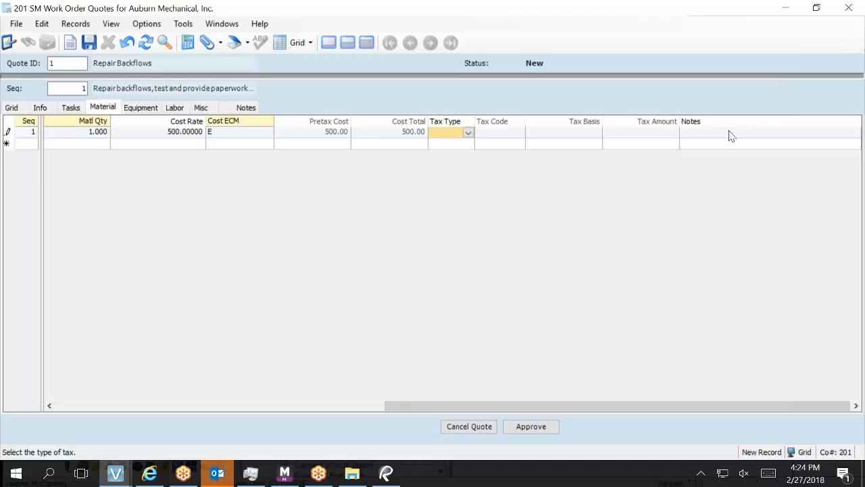
Enter the note 'water heater FEI quote' on material line 1.
left_click(770, 135)
left_click(768, 135)
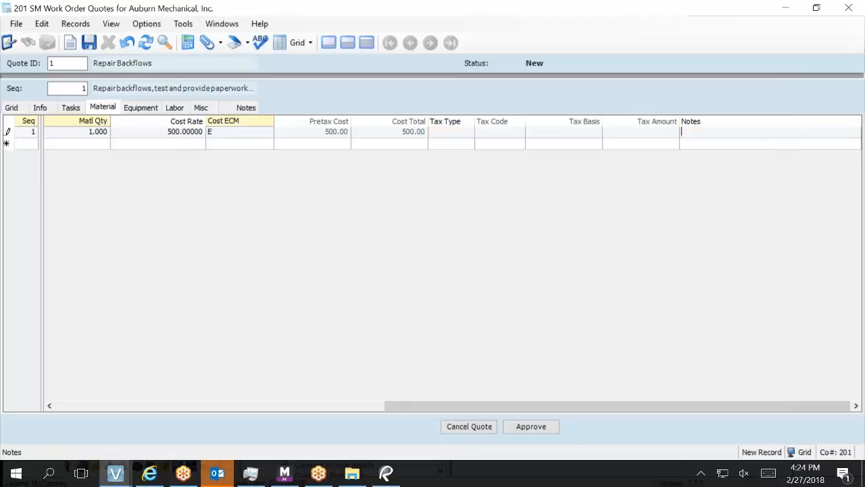
type("water heater FEI quote")
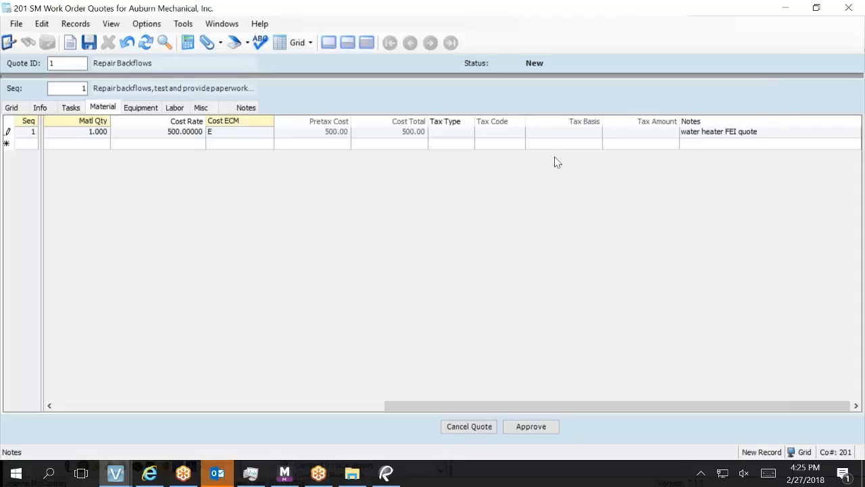
Save the quote, storing FLT10101 line 1 with quantity 1 and total 500.00.
left_click(714, 132)
left_click_drag(384, 404, 215, 387)
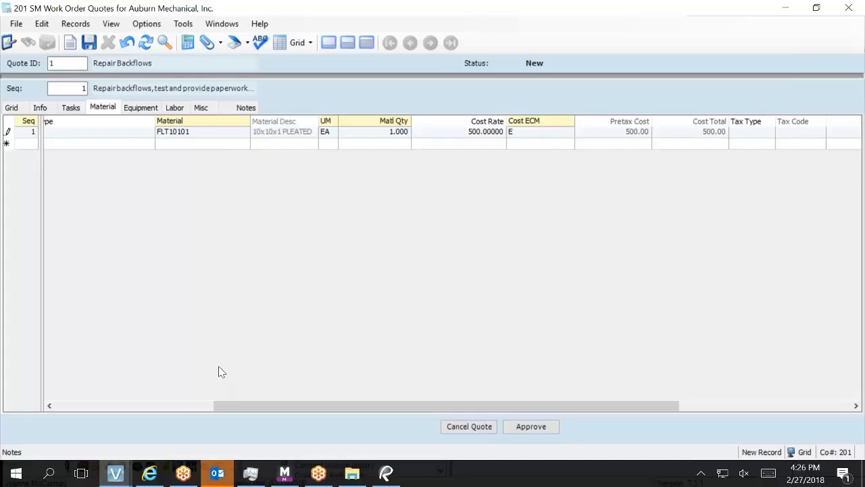
left_click(89, 42)
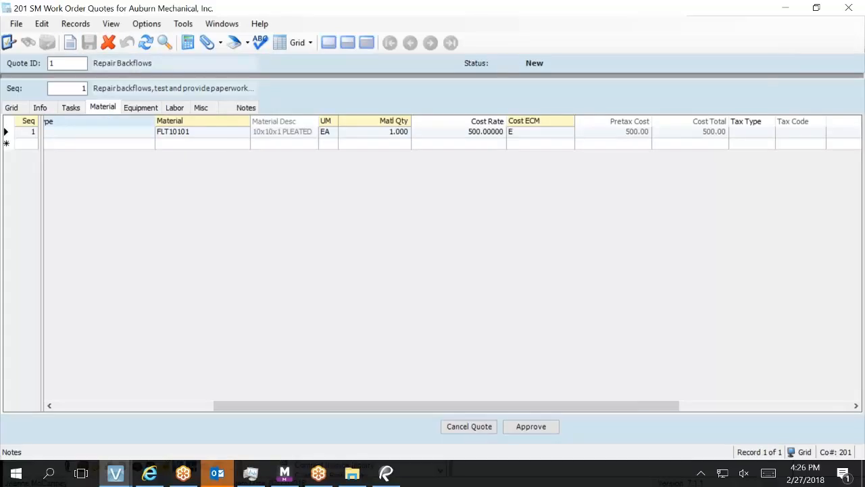
Add material line 2: FLT10101, quantity 1, cost rate 200, totaling 200.00.
left_click(27, 146)
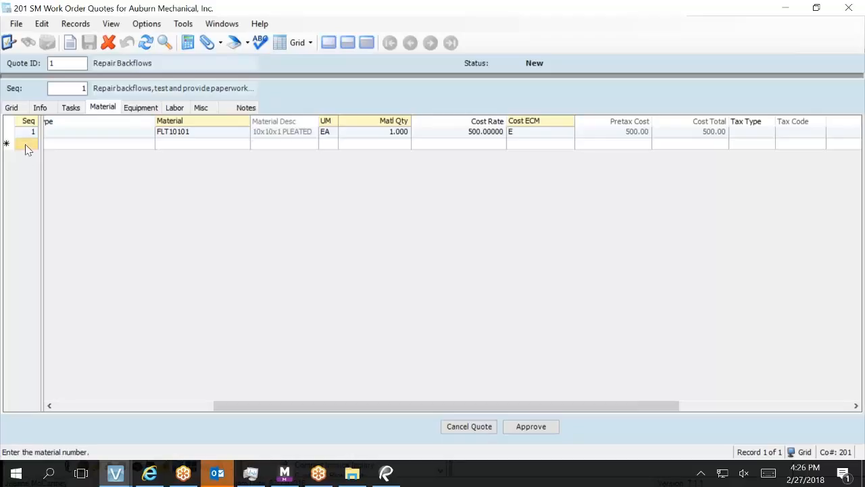
type("n")
key("Tab")
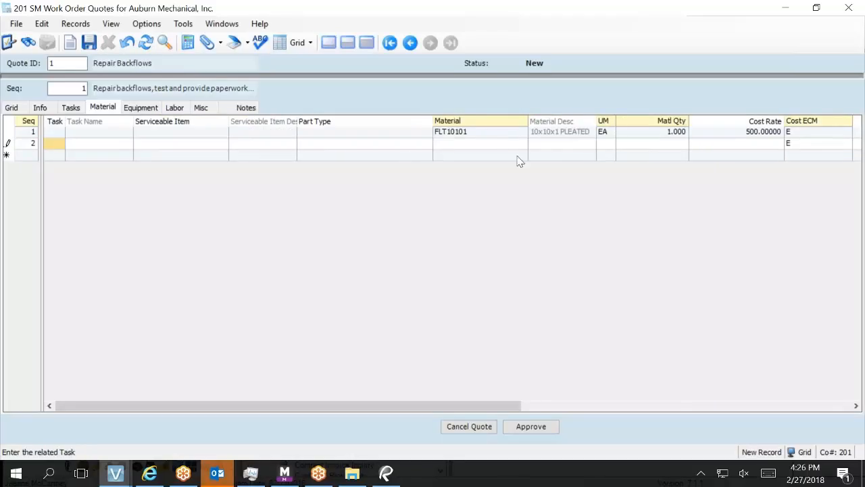
left_click(497, 146)
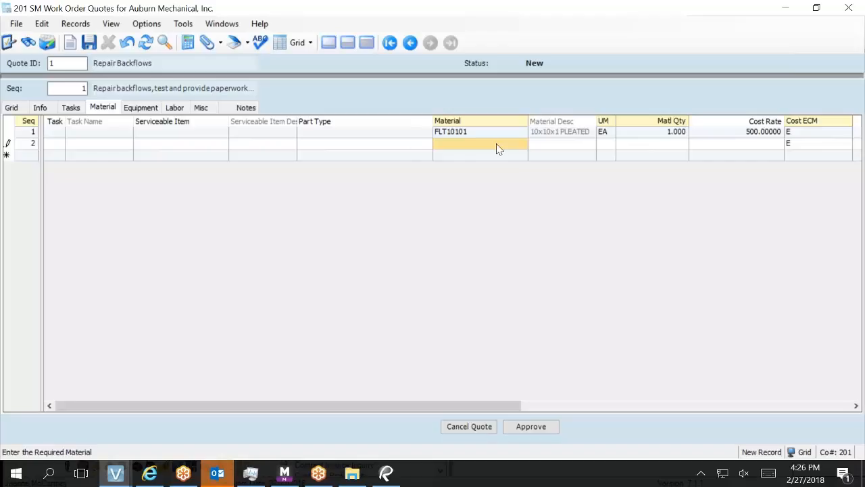
key("F4")
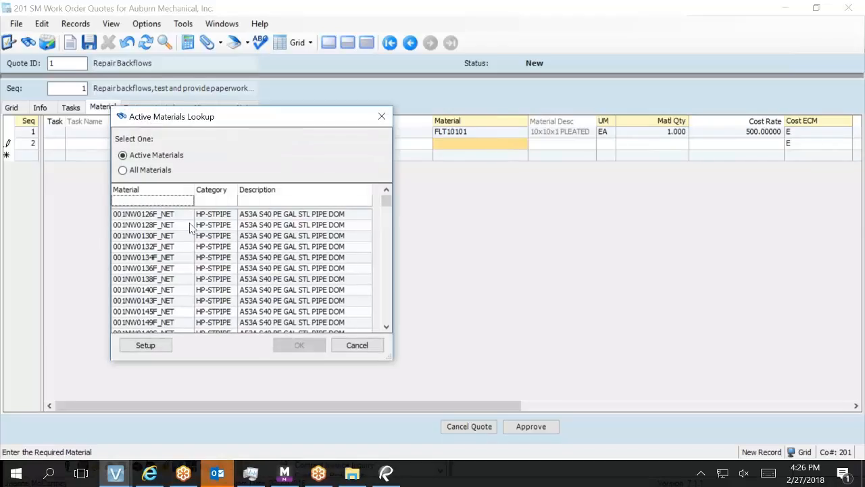
type("FL")
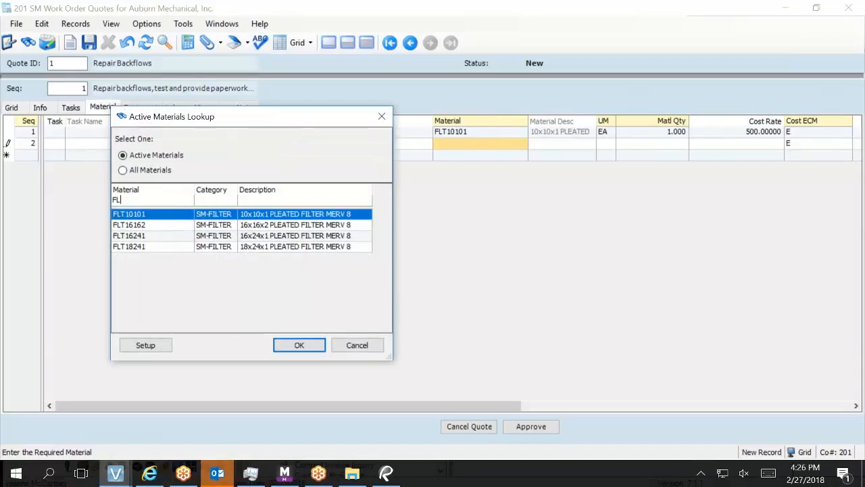
key("Return")
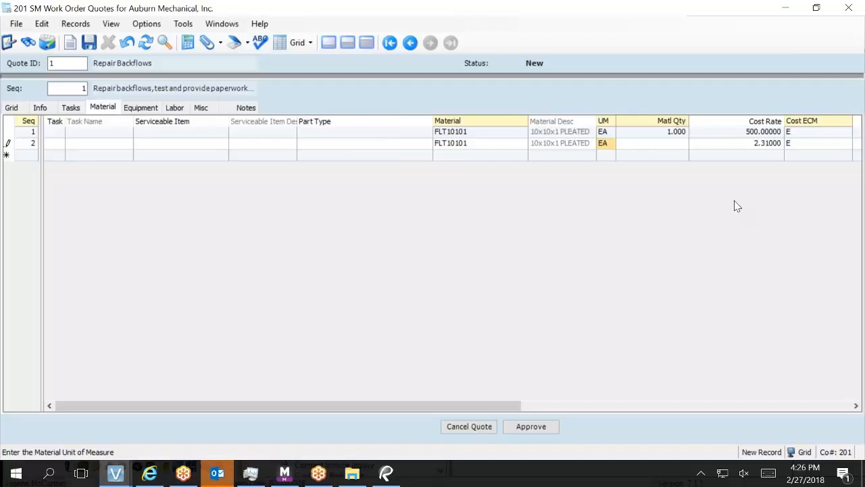
key("Tab")
type("1")
key("Tab")
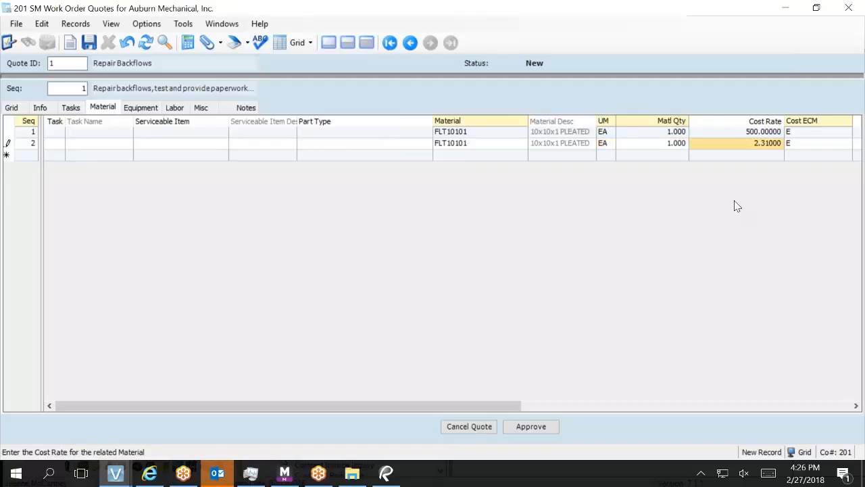
type("200")
key("Tab")
key("Tab")
key("Tab")
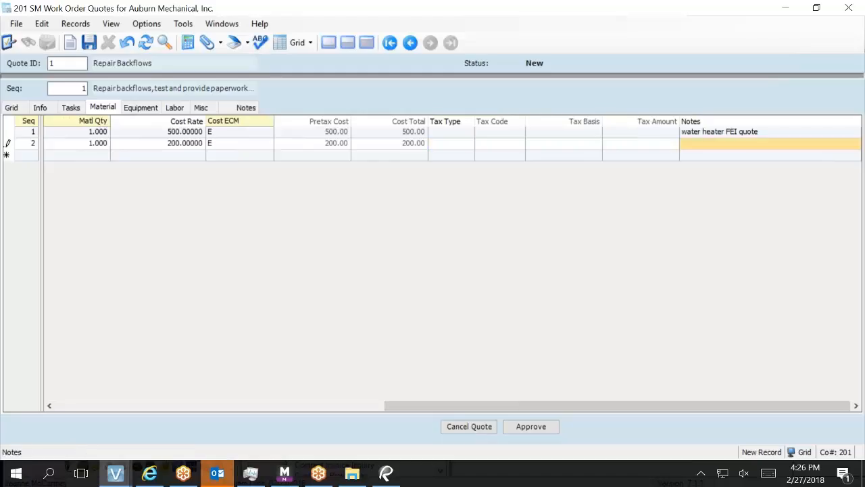
Enter 'pipe and fittings' as the note on material line 2.
type("pipes")
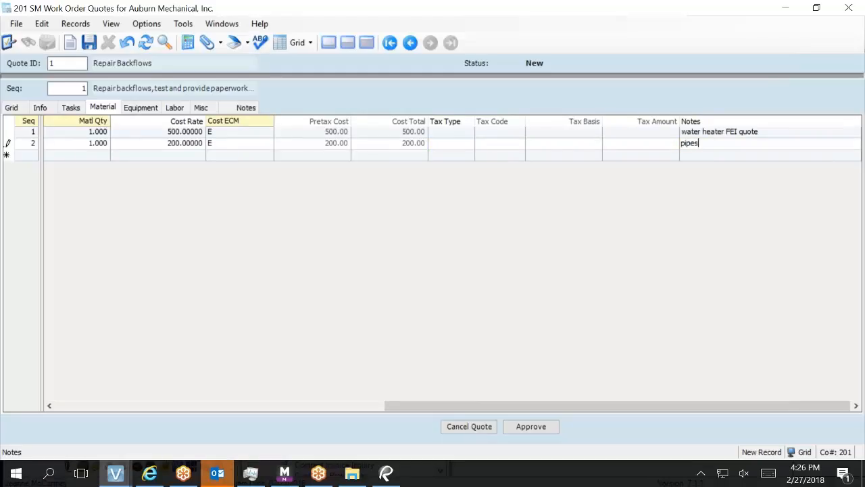
key("BackSpace")
key("BackSpace")
type("es")
key("BackSpace")
key("BackSpace")
type("e and fittings")
left_click_drag(398, 411, 347, 426)
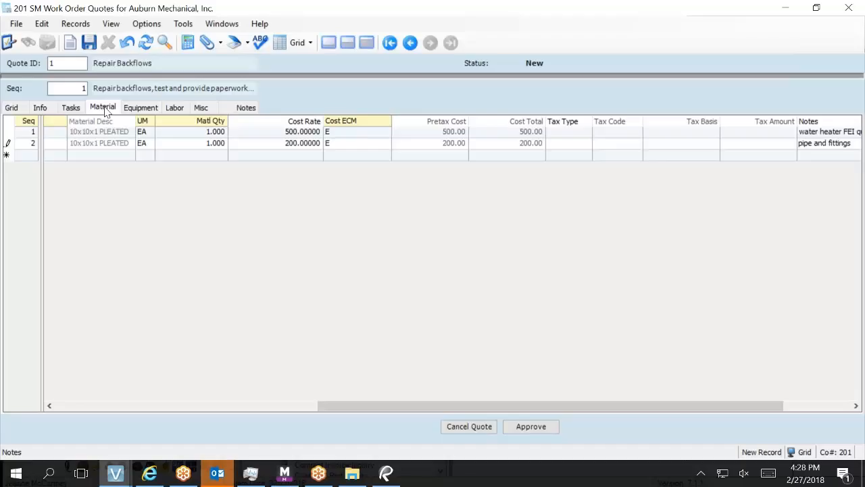
Start a new miscellaneous line on the quote and bring up SM Standard Items from its Standard Item field.
left_click(206, 109)
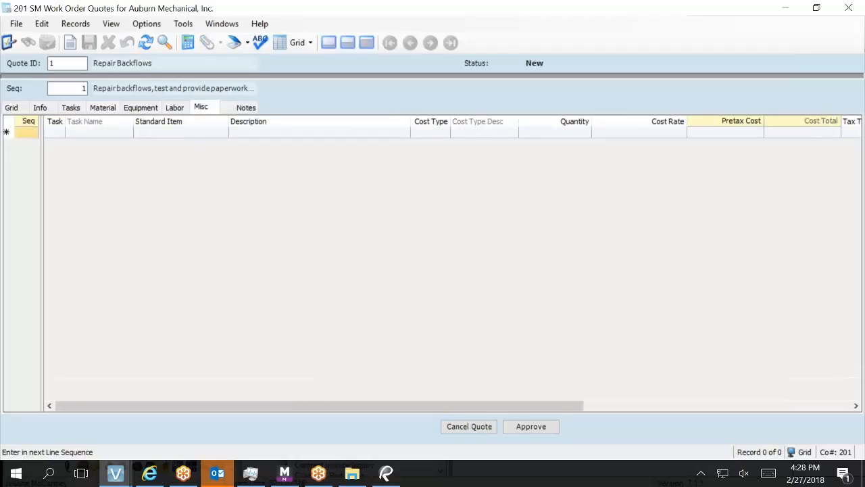
left_click(174, 133)
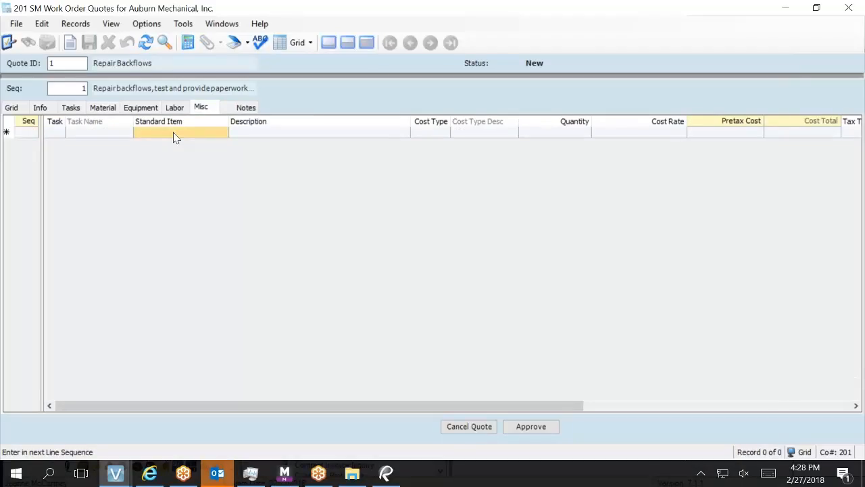
left_click(173, 135)
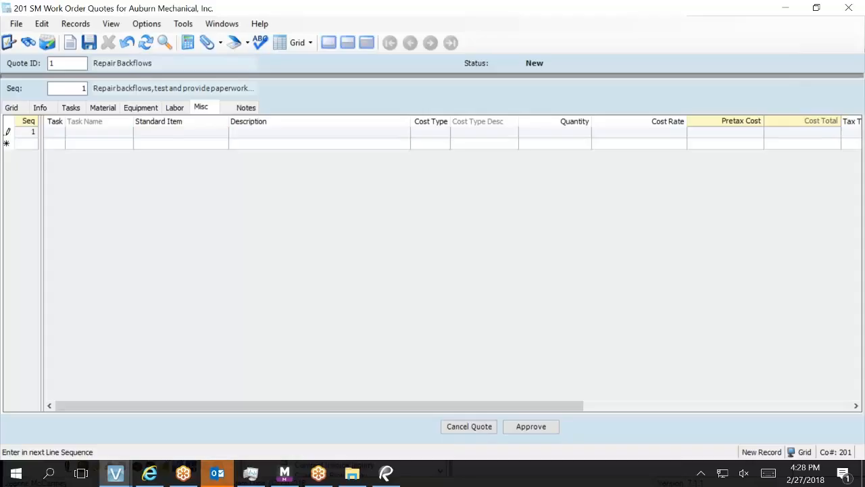
key("F3")
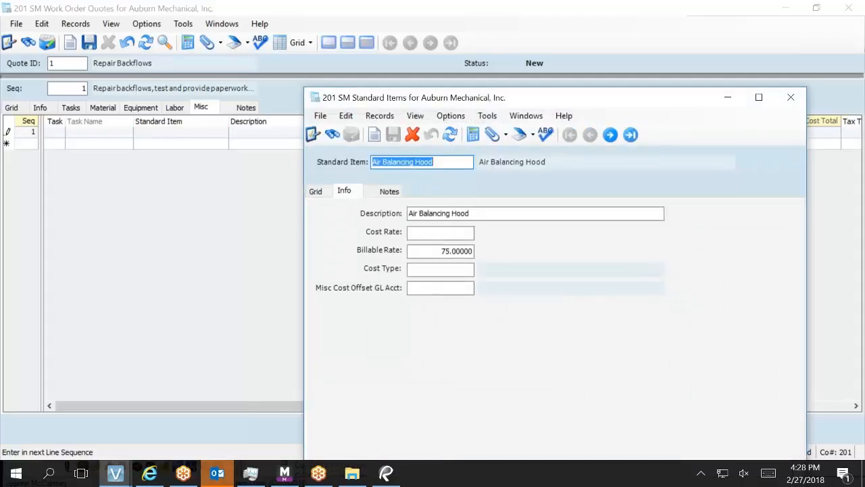
List all 47 standard items in the grid and go to the last one, Welding Truck.
left_click(316, 191)
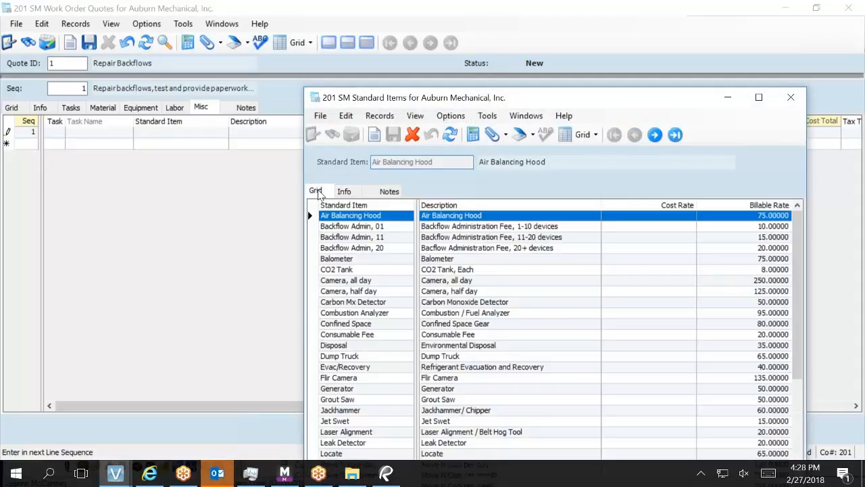
scroll(399, 256, "down", 6)
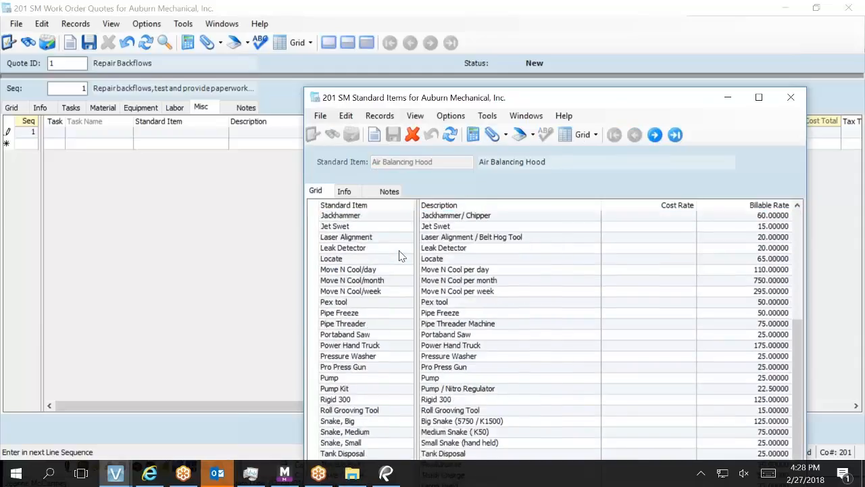
scroll(399, 255, "down", 1)
left_click_drag(636, 93, 637, 7)
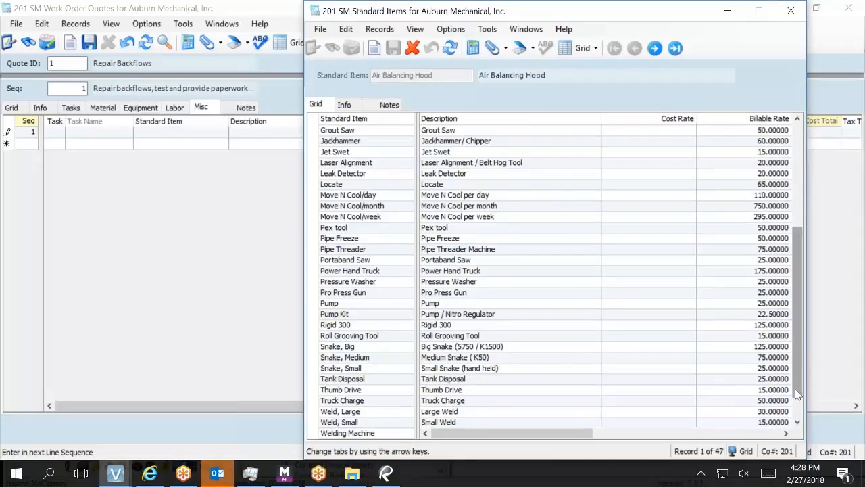
scroll(798, 297, "down", 1)
left_click(365, 411)
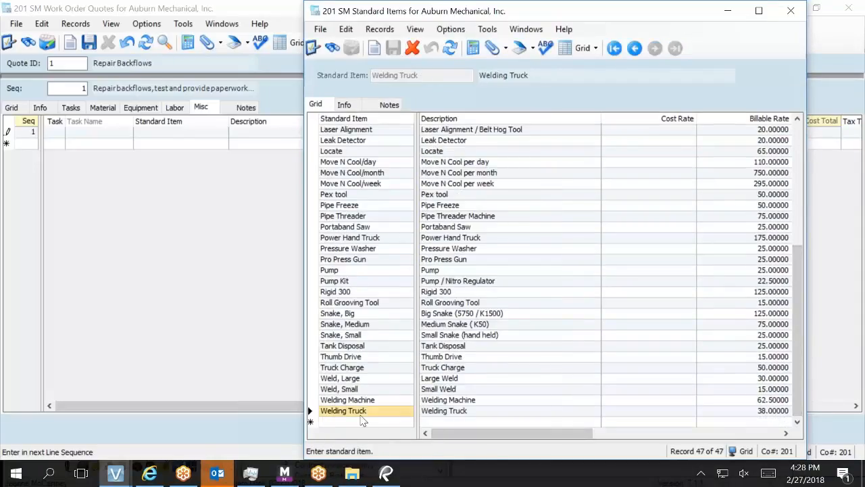
Add a new standard item named 'SubContractor' with description 'SubContractor'.
left_click(362, 424)
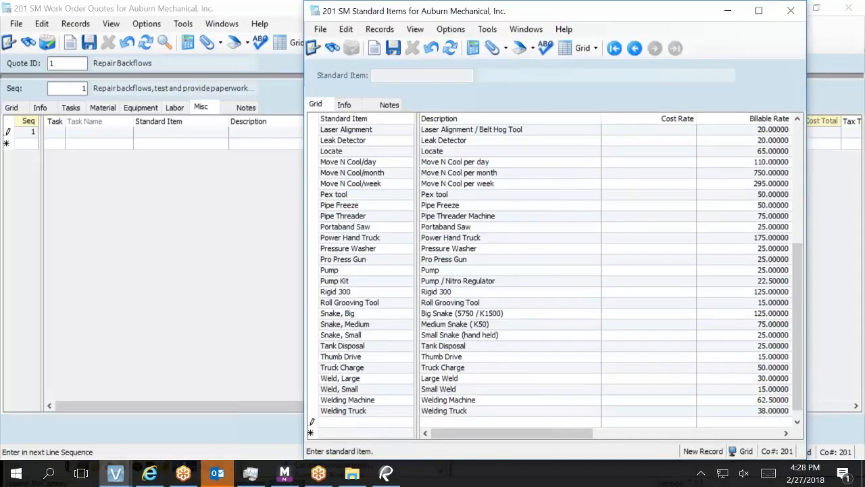
type("SubConta")
key("Escape")
type("SubContractor")
key("Tab")
type("SubContractor")
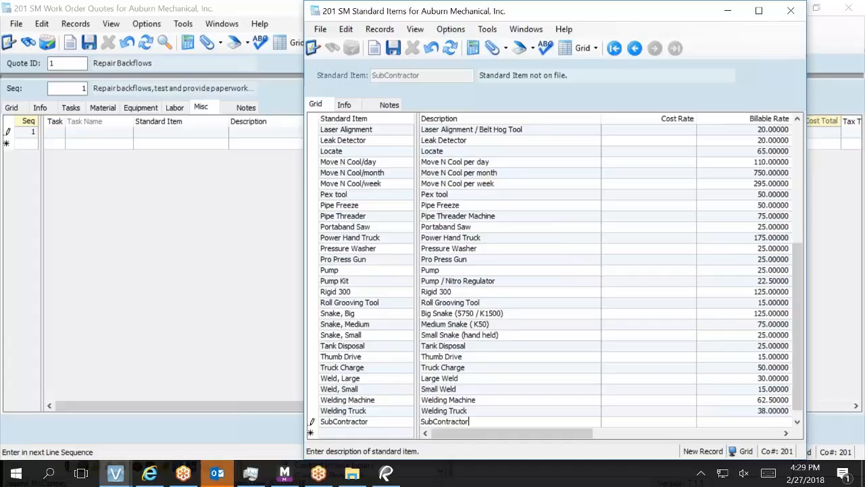
Move to the new item's Cost Type and bring up the SM cost type lookup.
key("Tab")
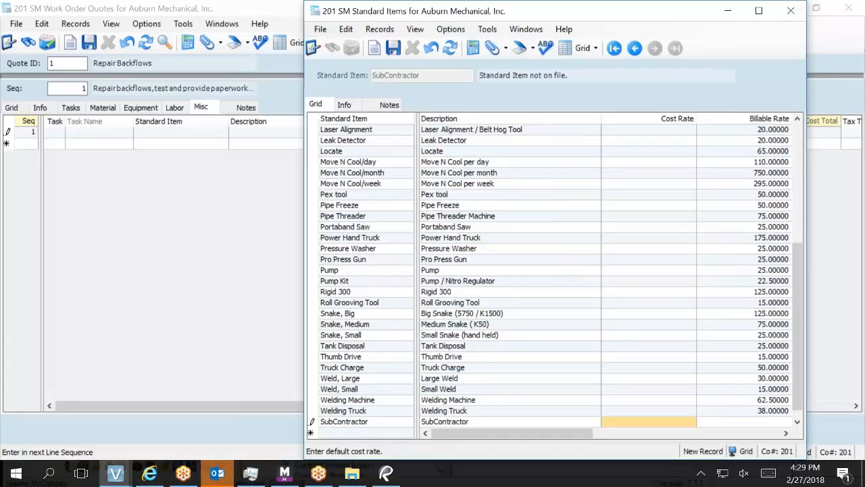
key("Tab")
key("Tab")
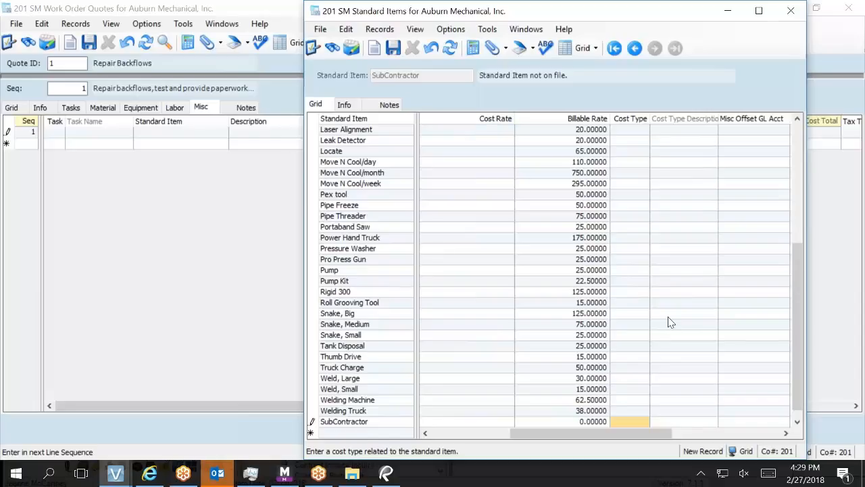
left_click(612, 422)
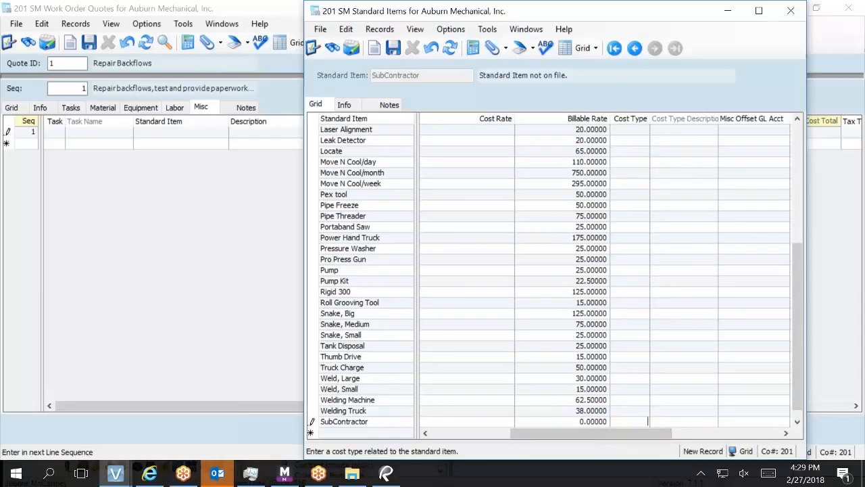
key("F4")
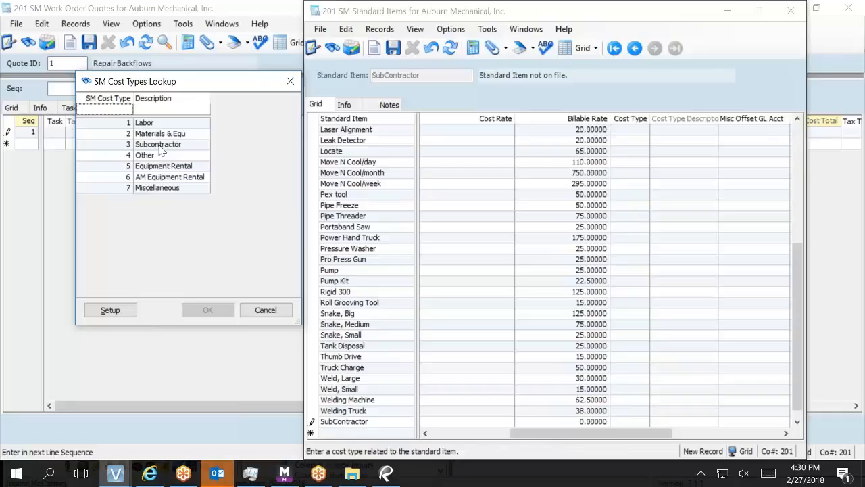
Give SubContractor cost type 3 (Subcontractor), save it as record 48, and close Standard Items.
left_click(161, 147)
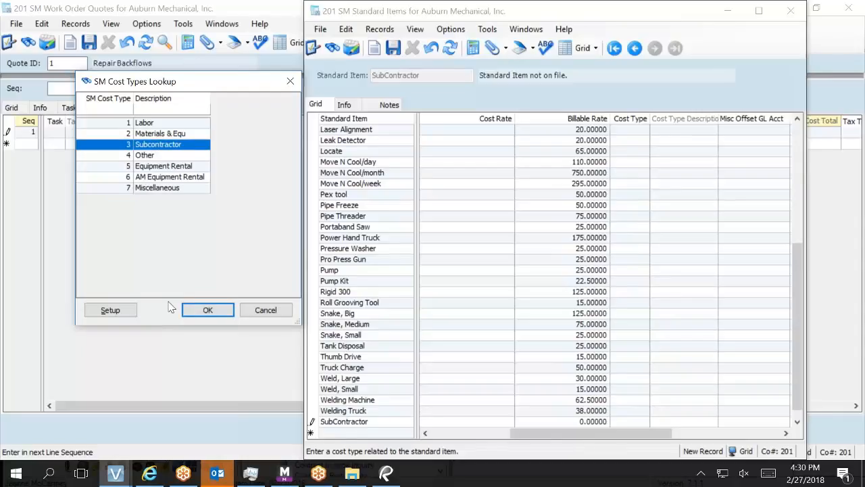
left_click(189, 309)
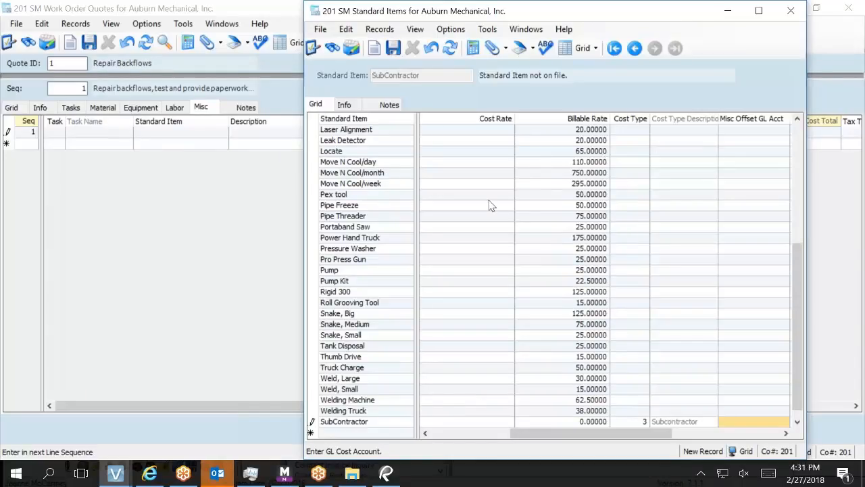
scroll(491, 205, "up", 7)
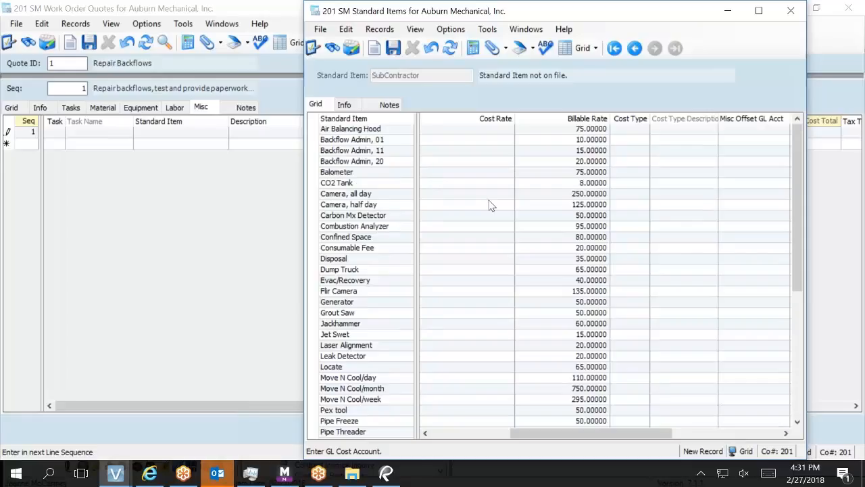
scroll(491, 206, "down", 6)
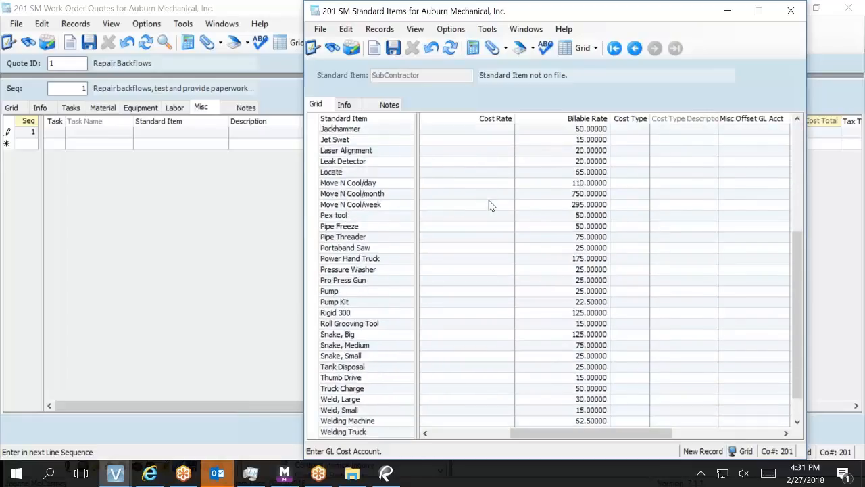
scroll(491, 205, "down", 1)
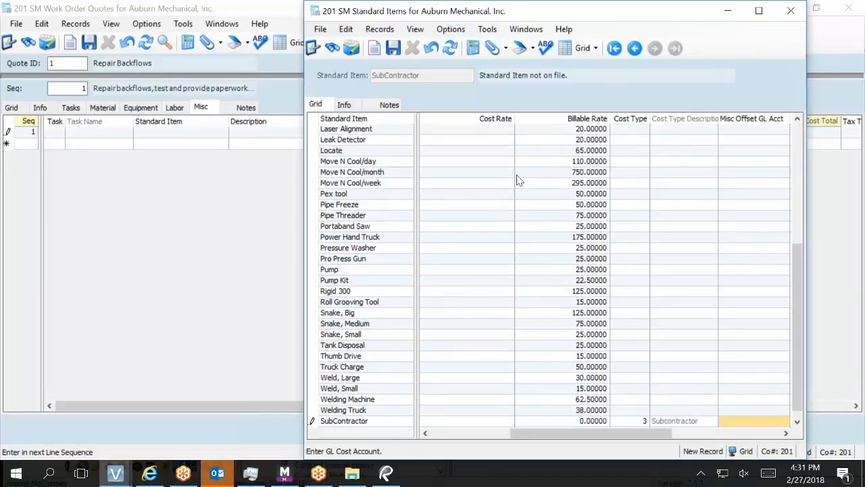
left_click(396, 51)
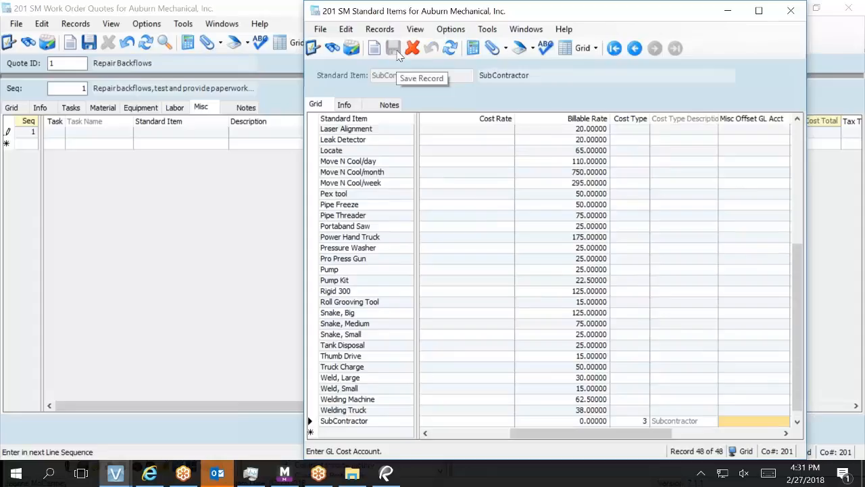
left_click(789, 12)
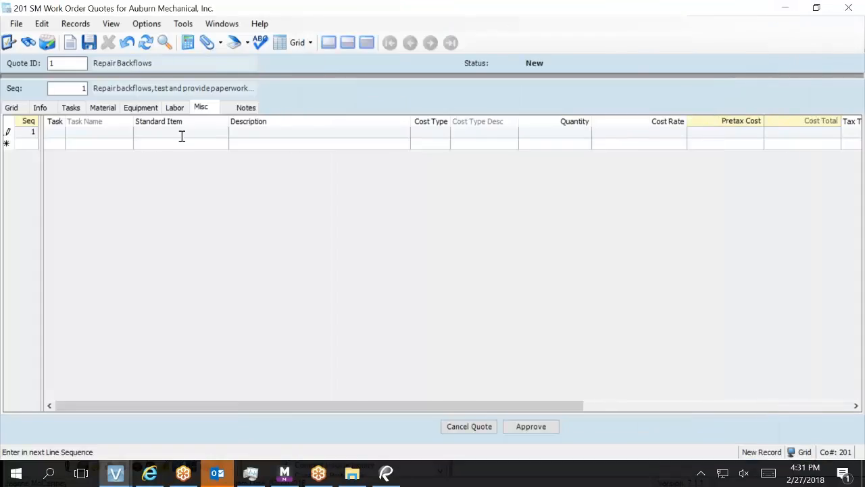
Undo the incomplete Misc line after the Pretax Cost errors and show the two FLT10101 material lines.
left_click(113, 111)
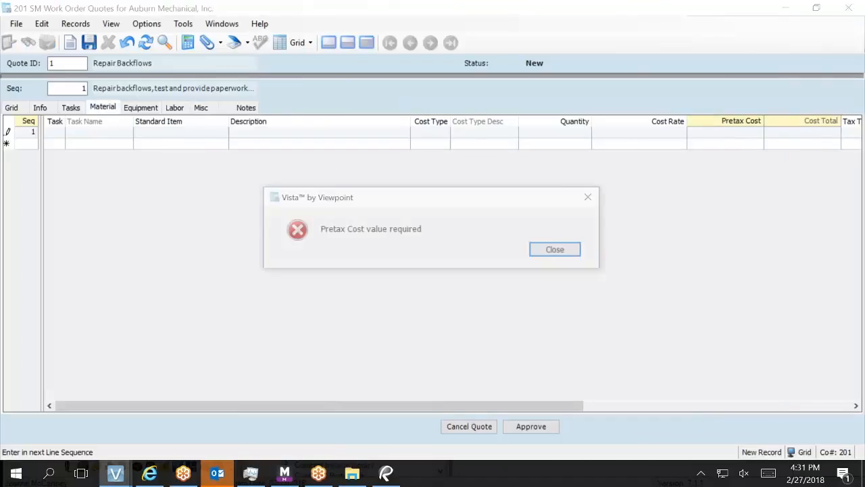
left_click(557, 250)
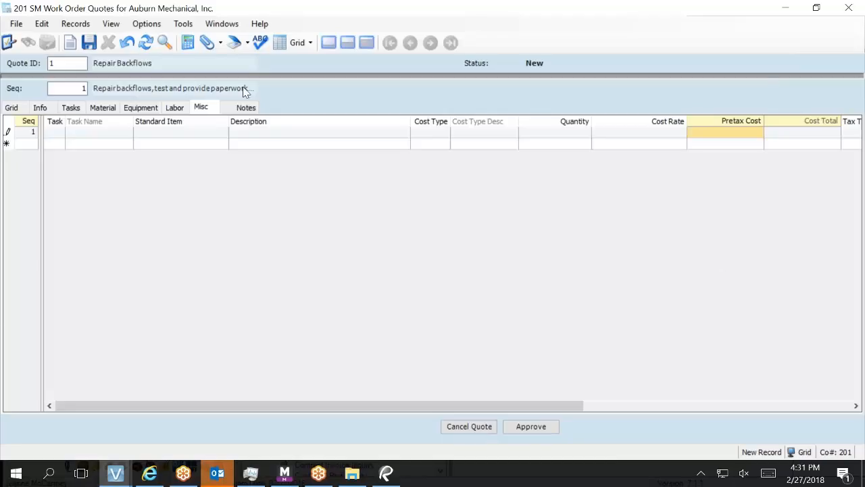
left_click(102, 110)
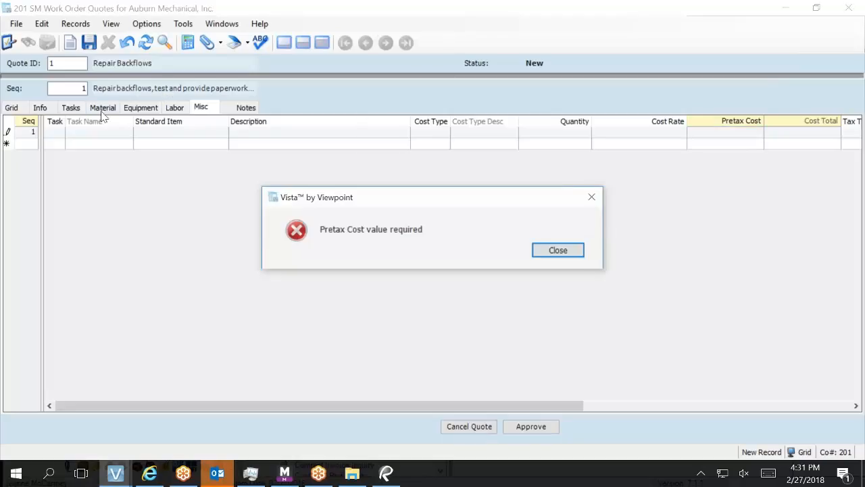
left_click(561, 251)
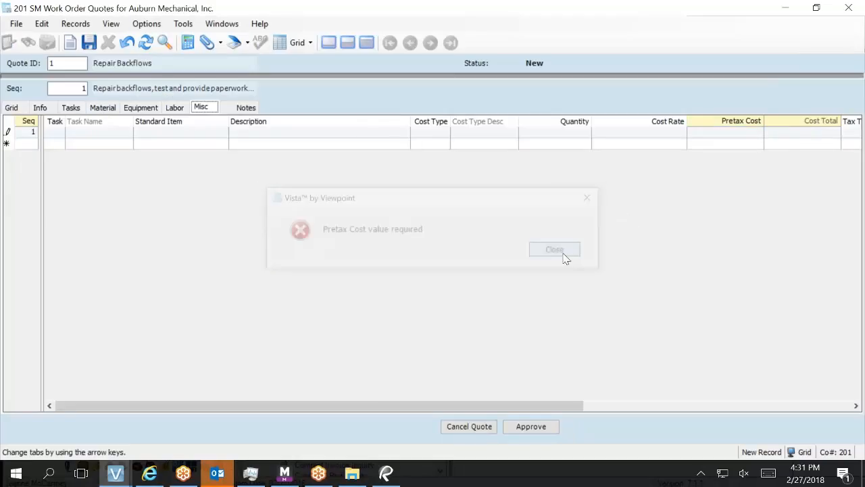
left_click(126, 43)
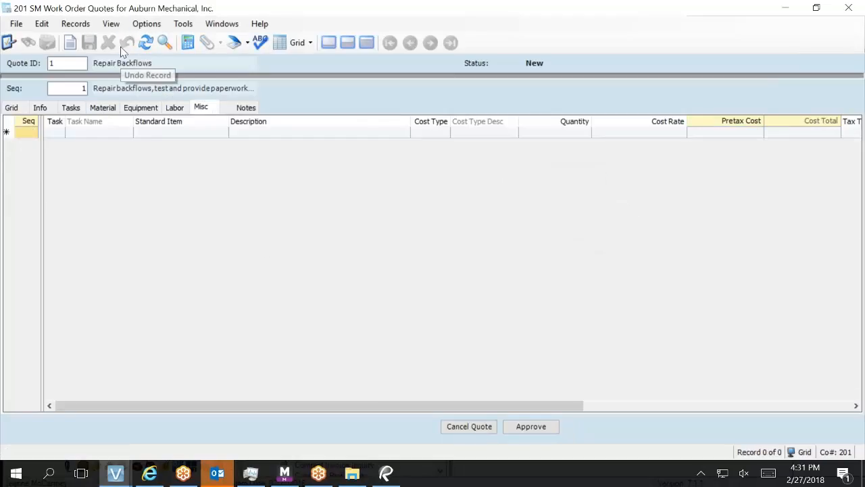
left_click(102, 109)
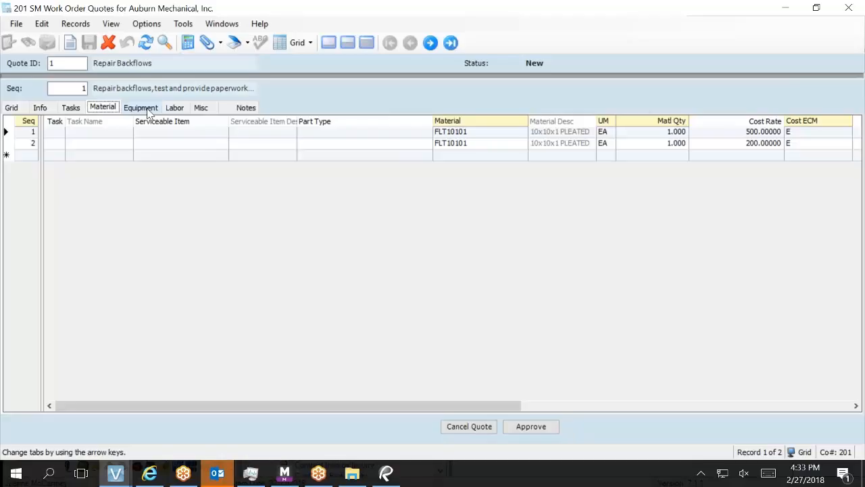
Switch to the Repair Backflows quote's Equipment lines, which have no records yet.
left_click(142, 108)
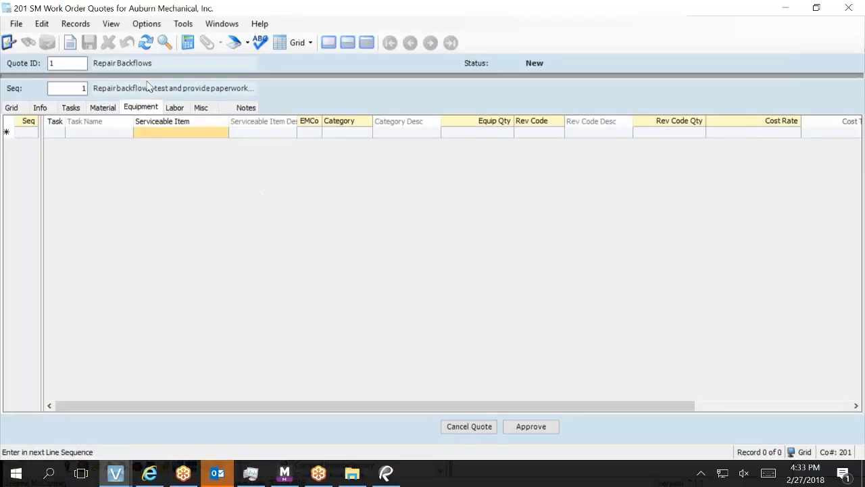
Enter an equipment line with EMCo 201, category 200 Jetter and quantity 1, then look up revenue codes.
left_click(307, 135)
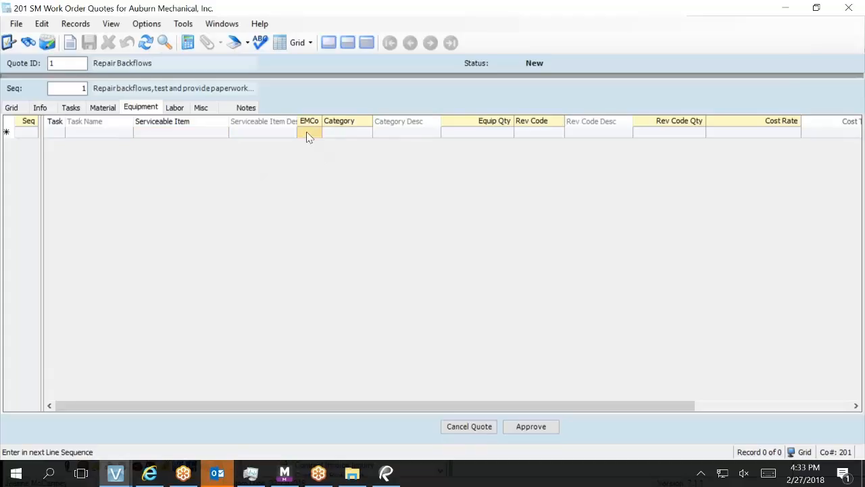
type("201")
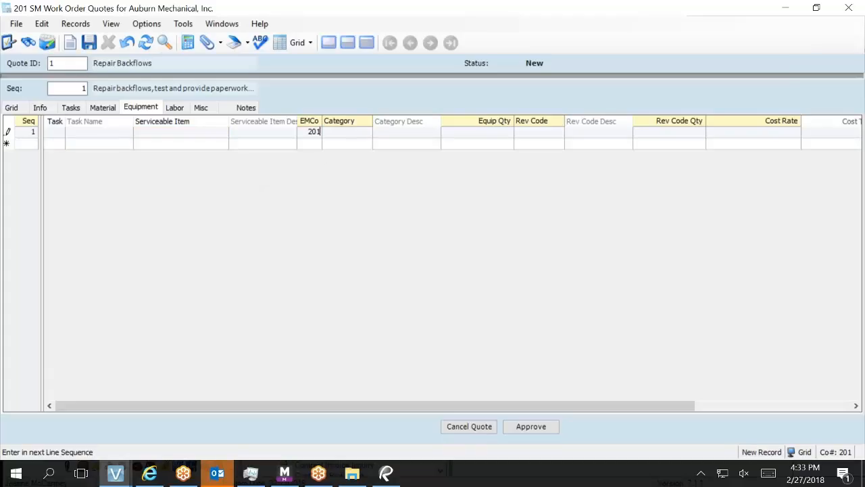
key("Tab")
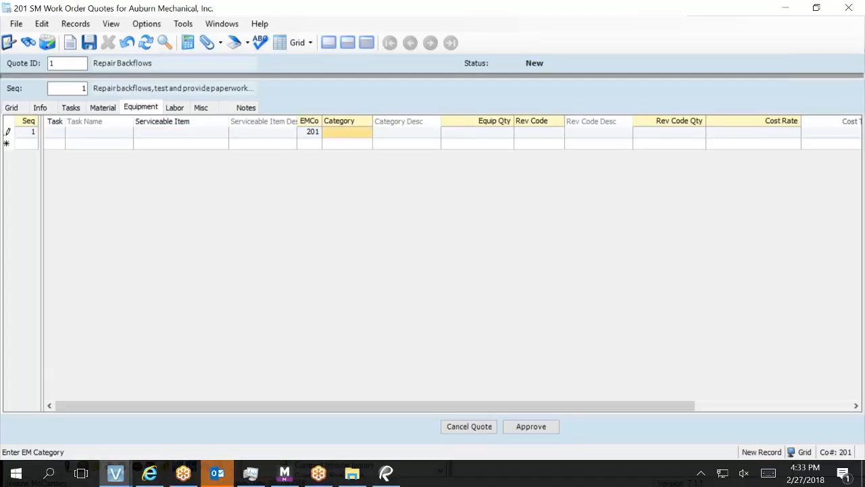
key("F4")
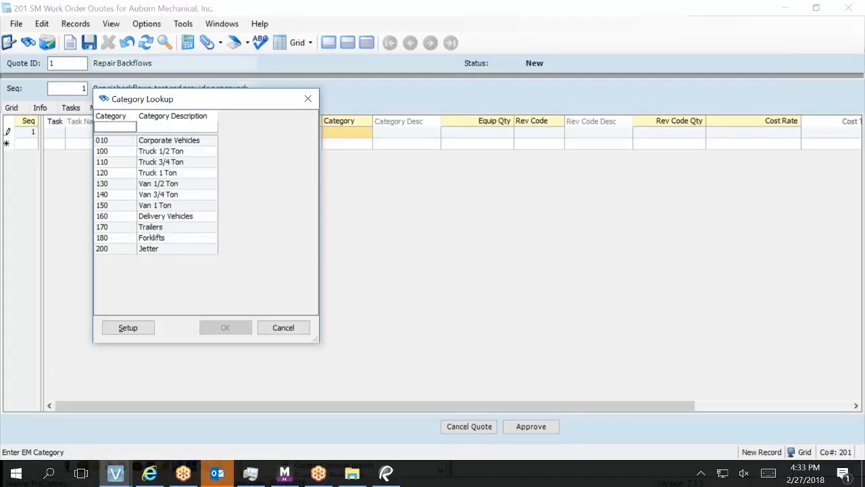
left_click(108, 239)
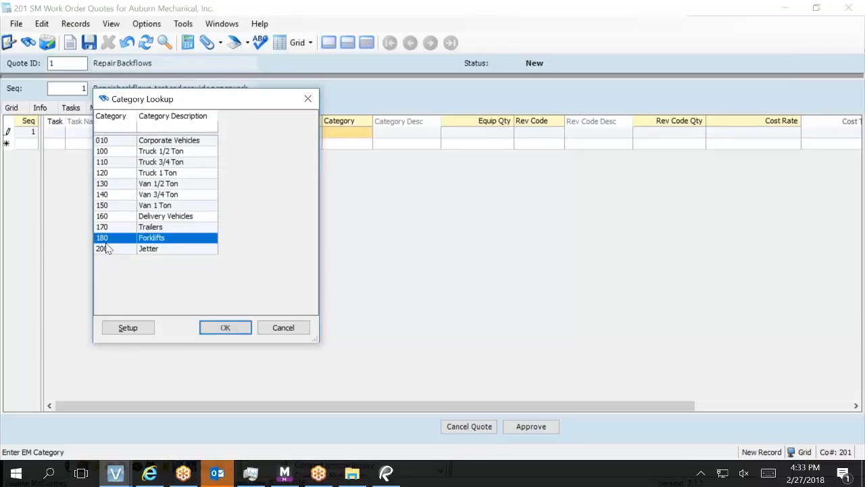
double_click(108, 249)
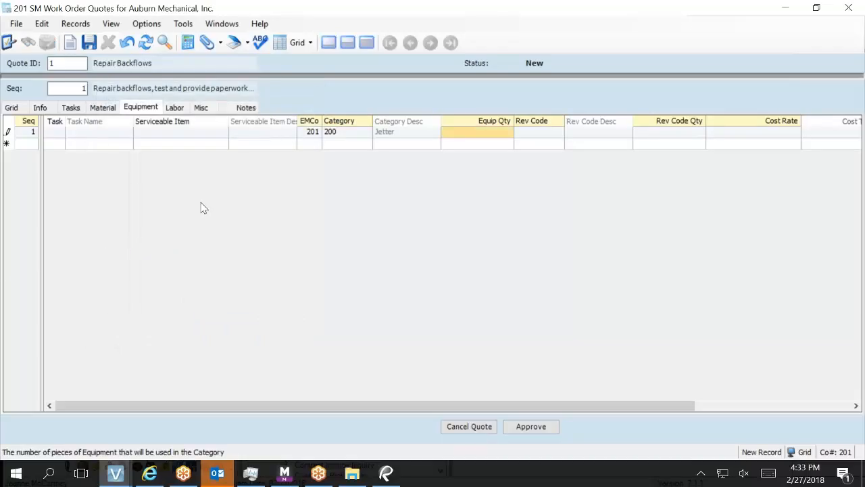
left_click(456, 137)
type("1")
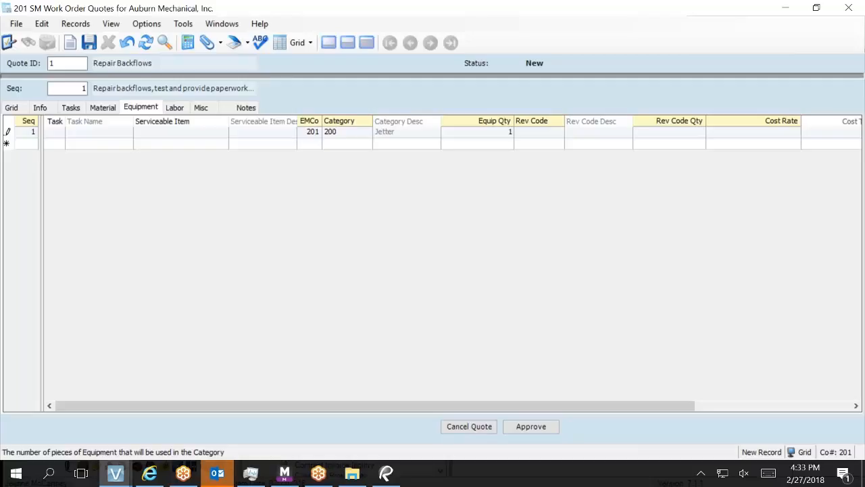
key("Tab")
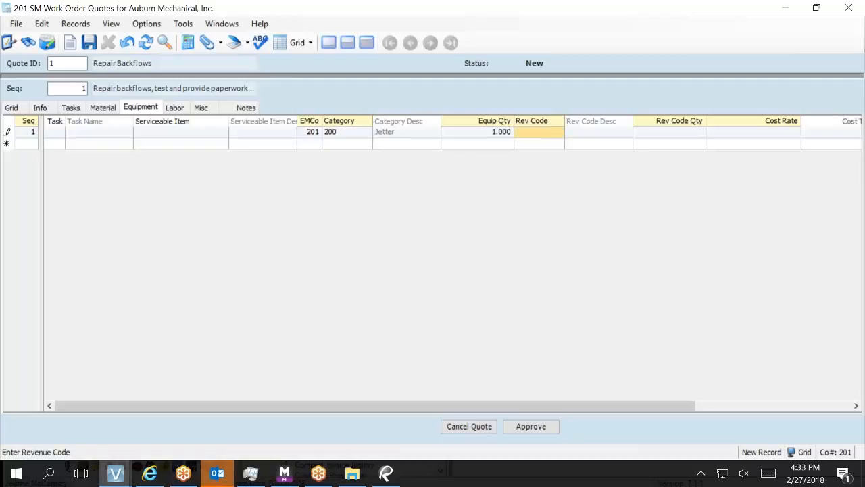
key("F4")
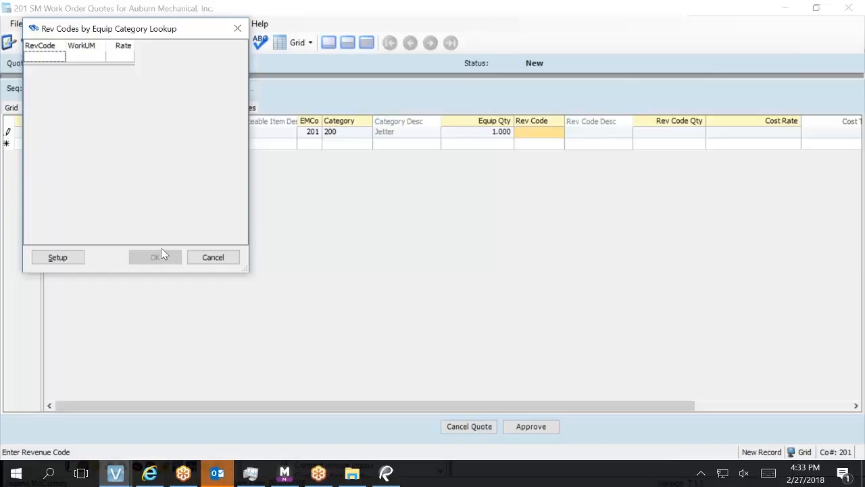
Add revenue code 1 (Hourly) to category 200 Jetter's revenue rates, save, and close EM Categories.
left_click(63, 260)
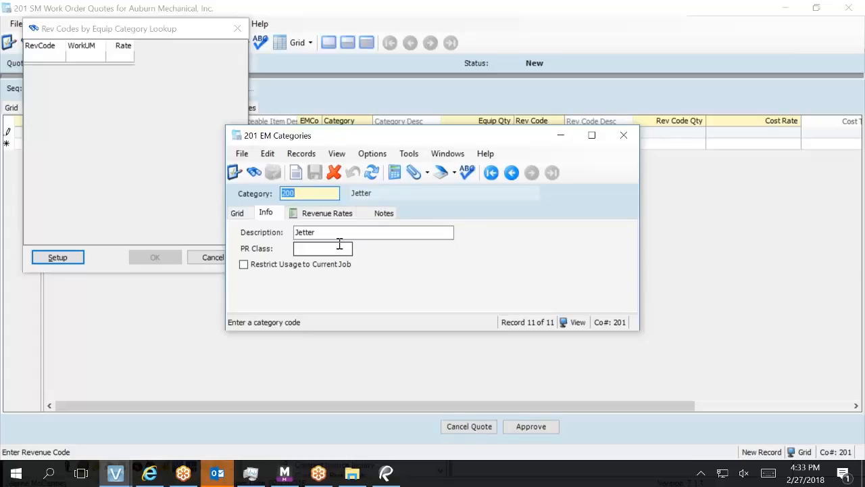
left_click(306, 214)
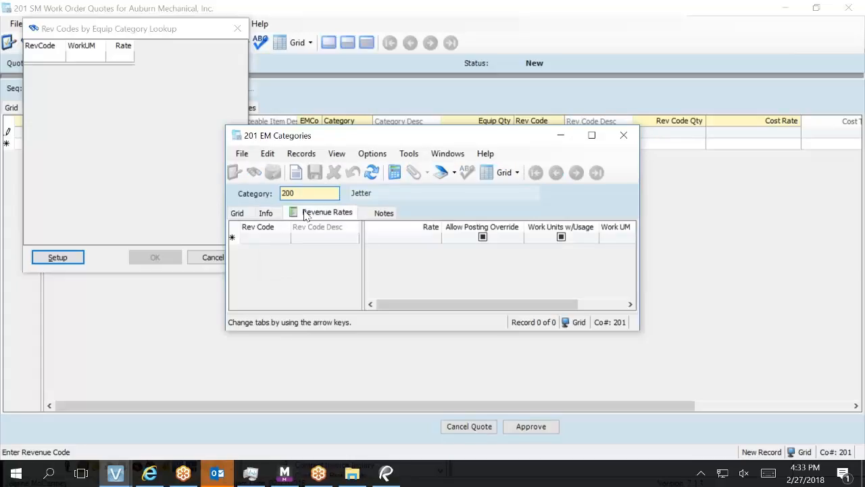
key("Tab")
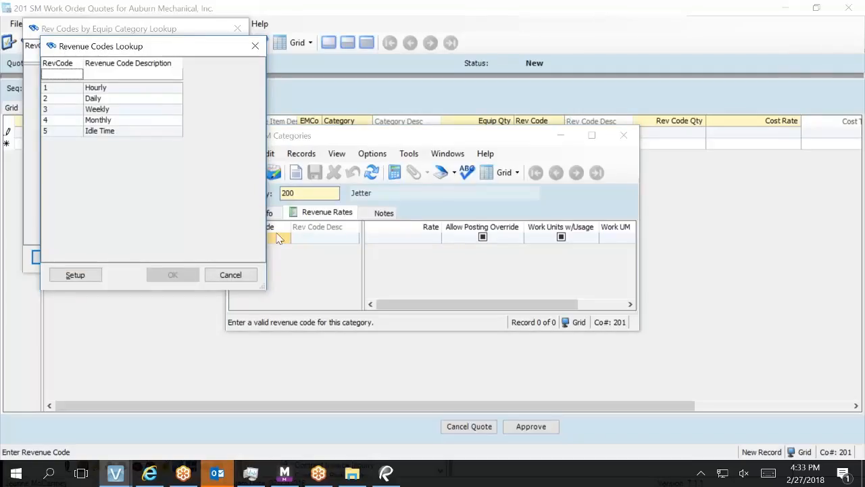
left_click(160, 89)
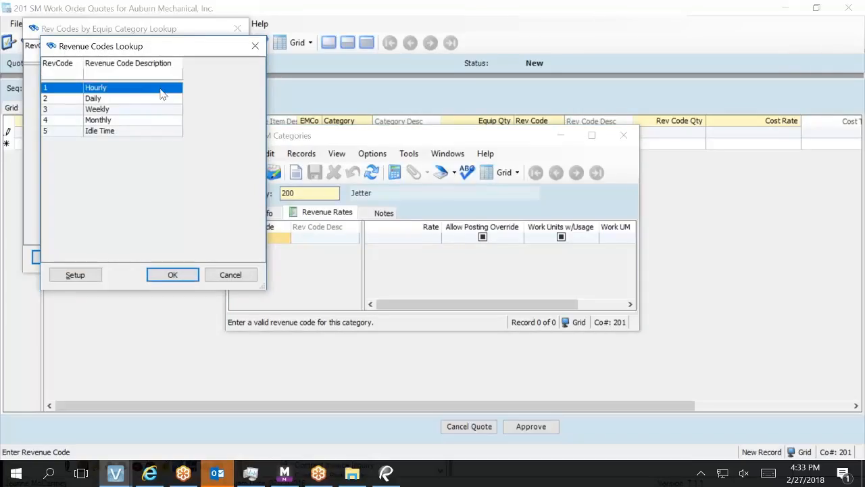
double_click(160, 95)
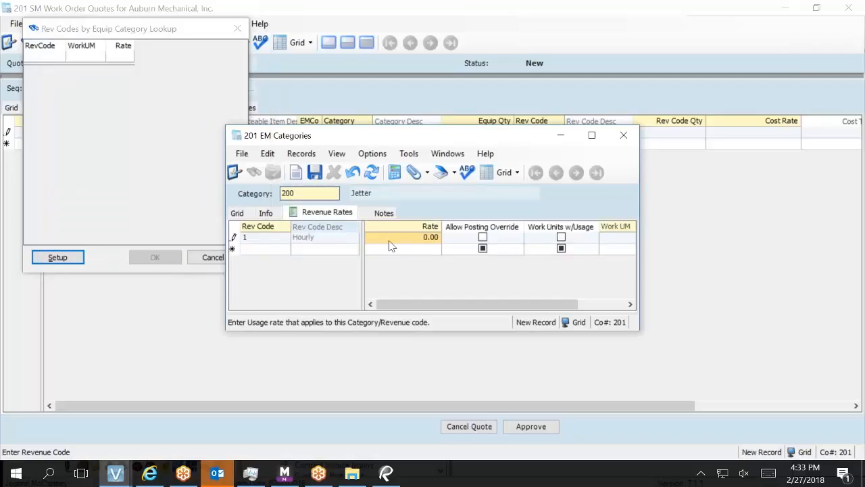
left_click(323, 175)
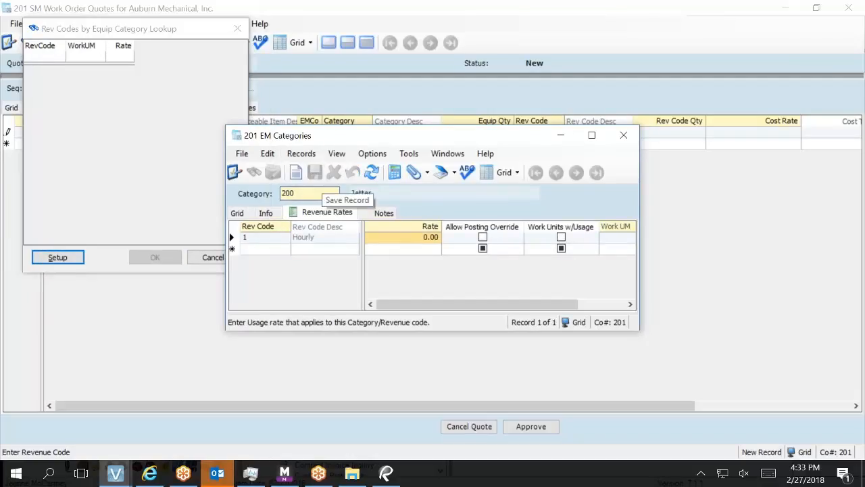
left_click(622, 136)
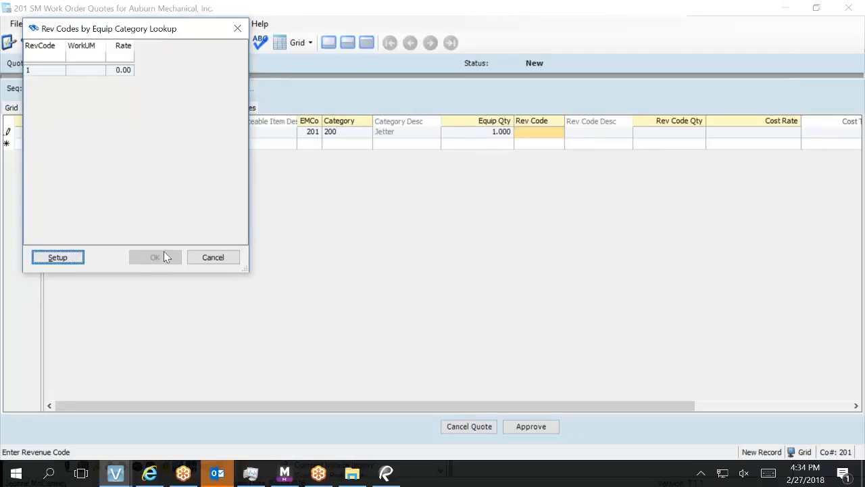
Apply revenue code 1 Hourly to the Jetter line with a revenue quantity of 4.000.
left_click(48, 70)
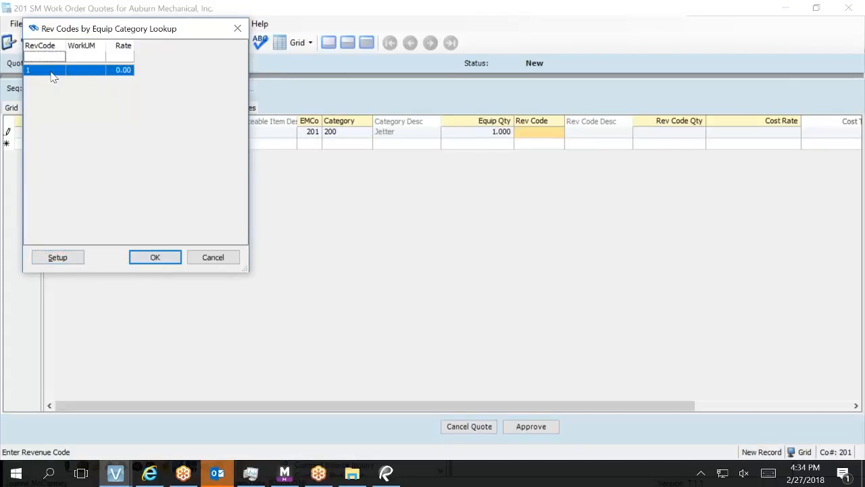
double_click(52, 71)
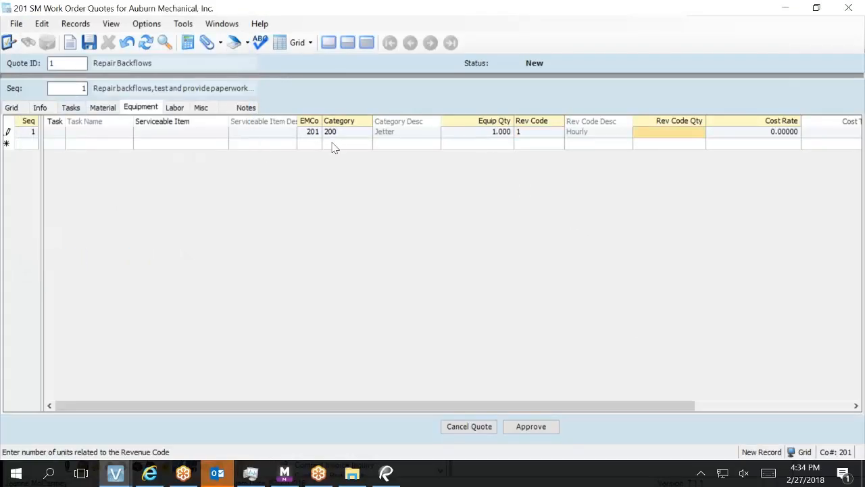
left_click(531, 134)
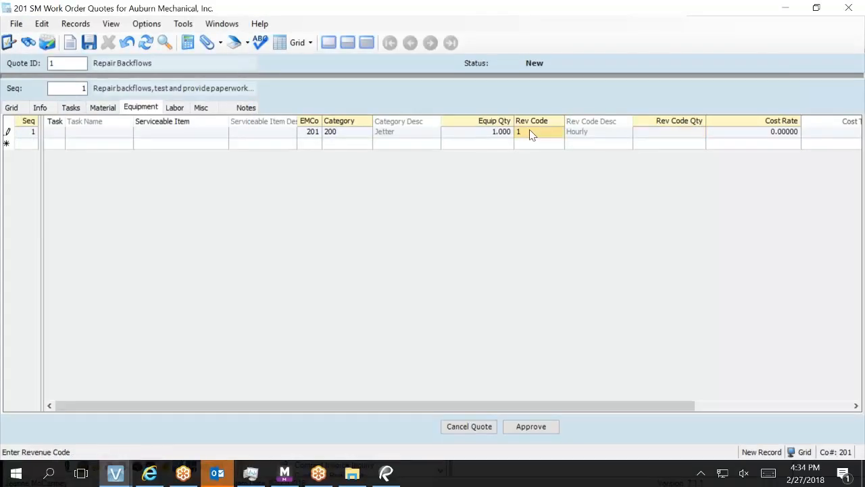
key("Tab")
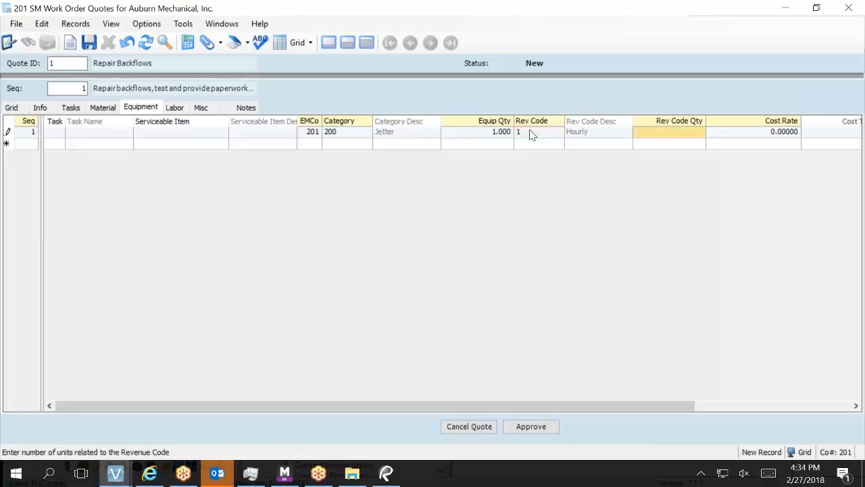
type("4")
key("Tab")
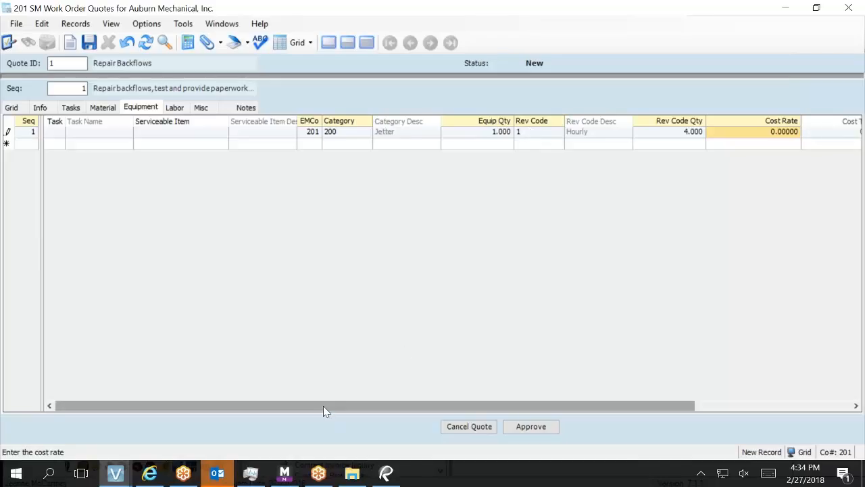
left_click_drag(324, 405, 383, 426)
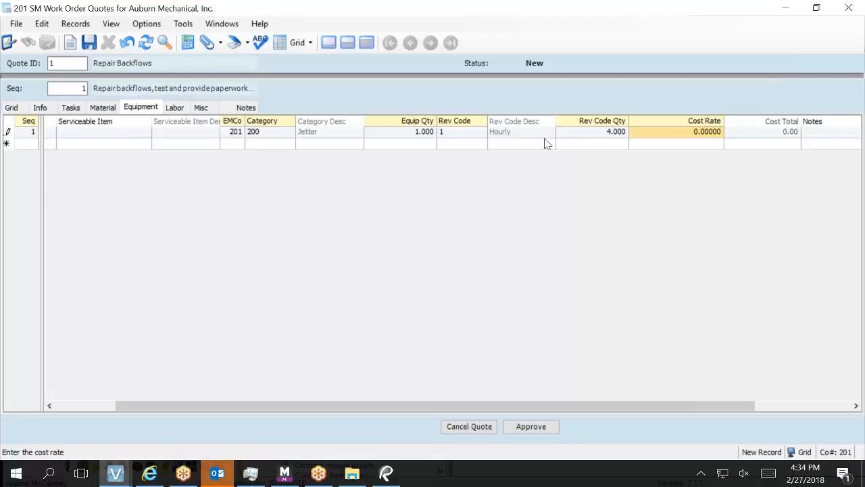
left_click(579, 133)
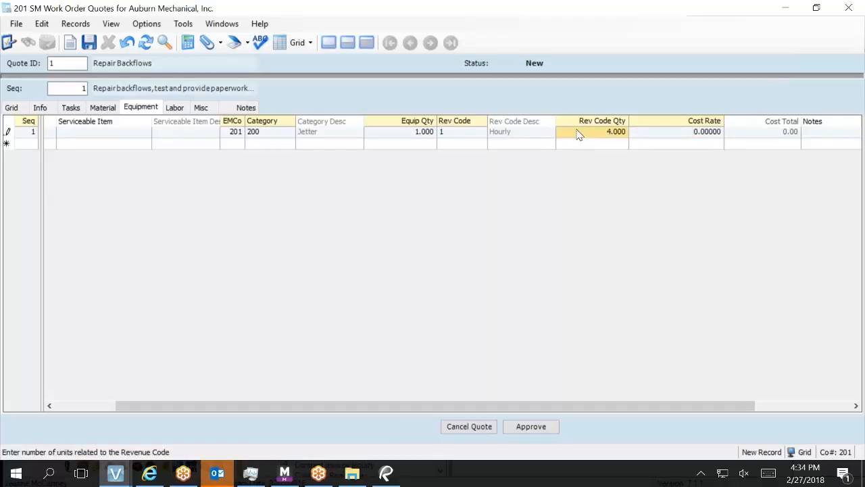
left_click(471, 133)
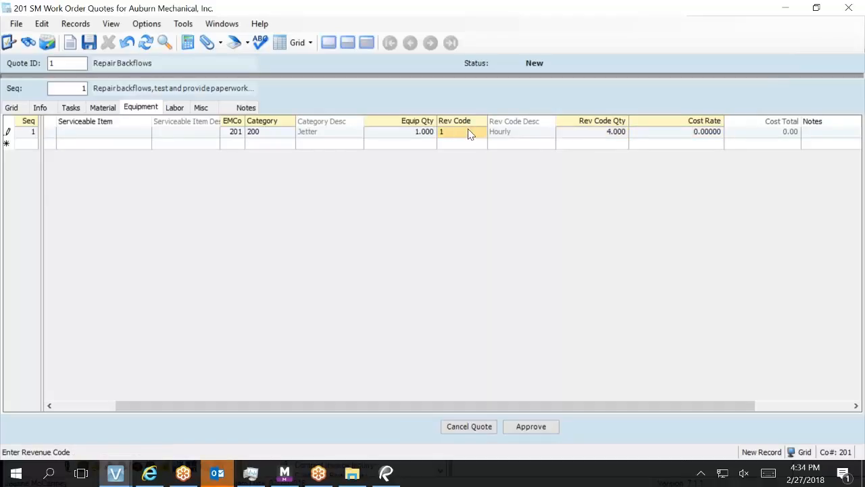
Set the Jetter category's Hourly revenue rate to 150.00, save it, and close EM Categories.
key("F5")
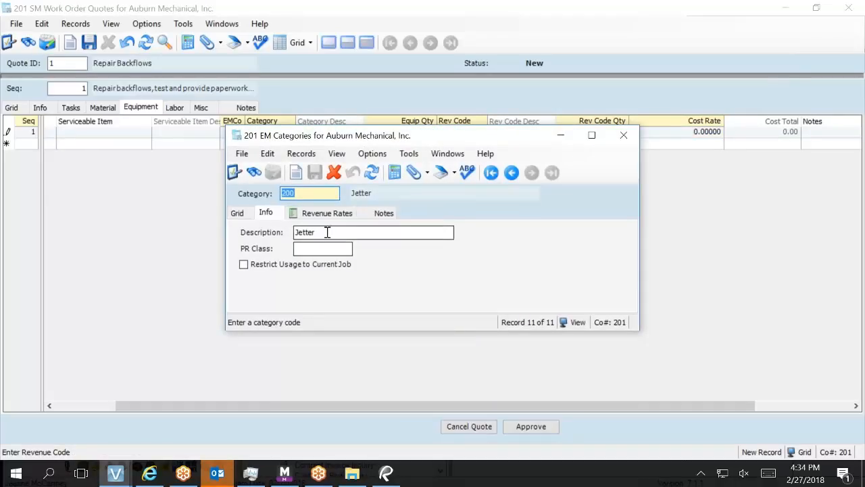
left_click(328, 214)
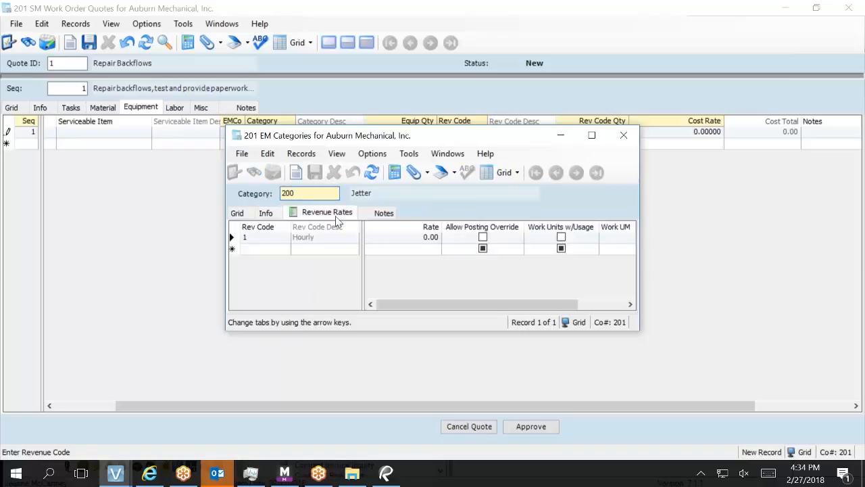
left_click(409, 240)
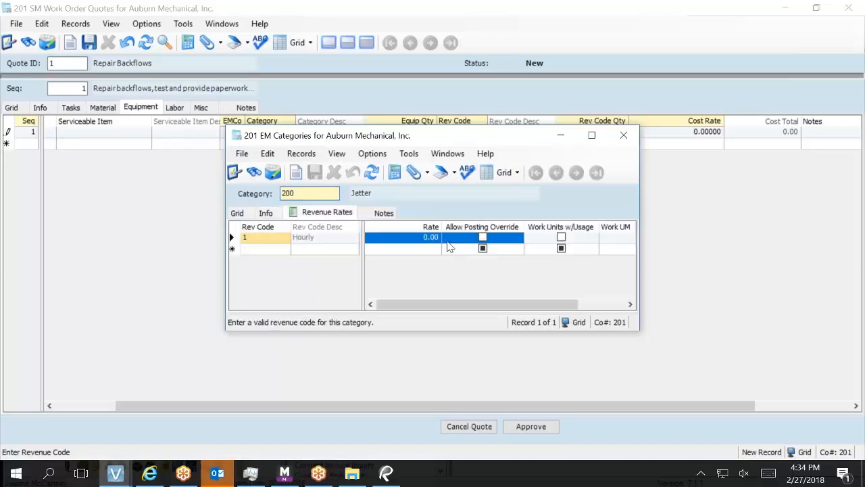
left_click(413, 238)
type("150")
key("Tab")
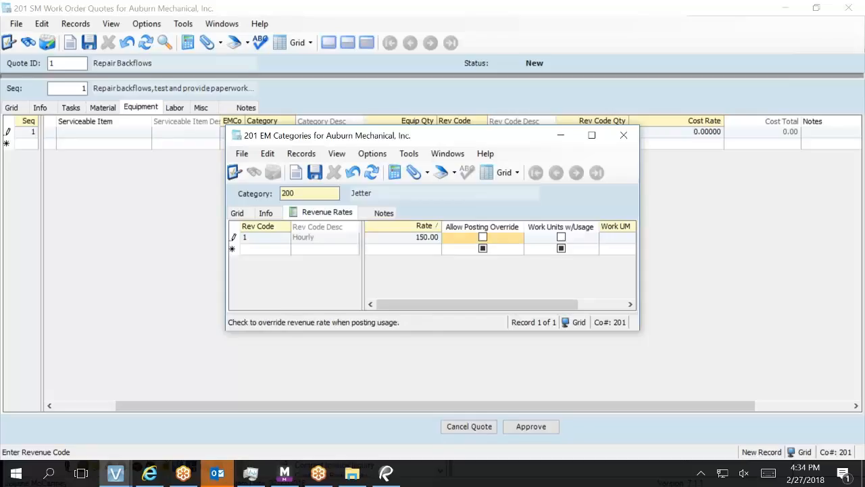
left_click(315, 177)
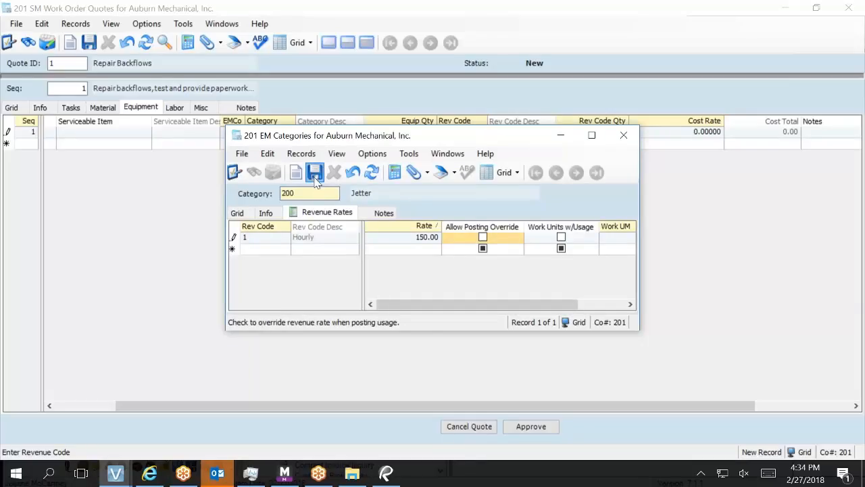
left_click(623, 136)
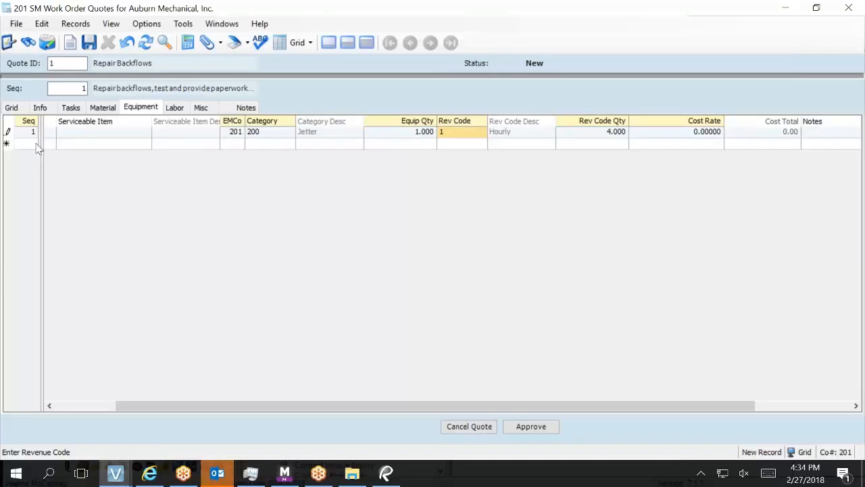
Undo the unsaved equipment line and re-enter it with EMCo 201 and category 200 Jetter.
left_click(130, 45)
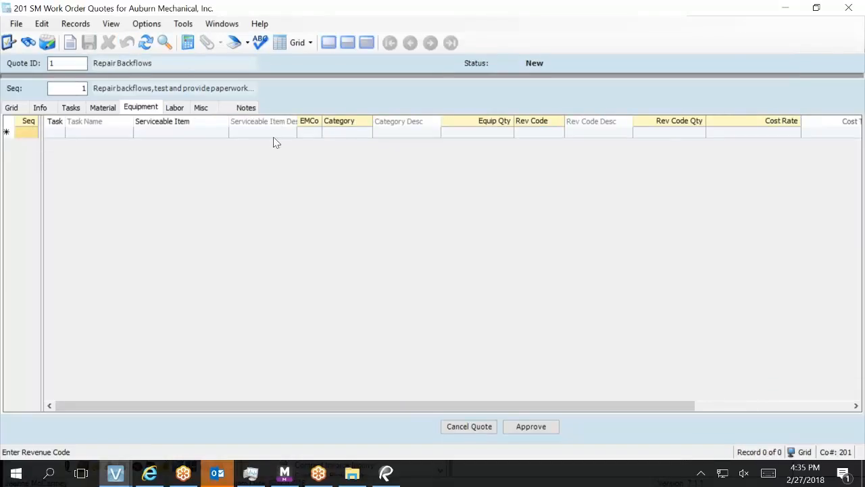
left_click(308, 133)
type("5")
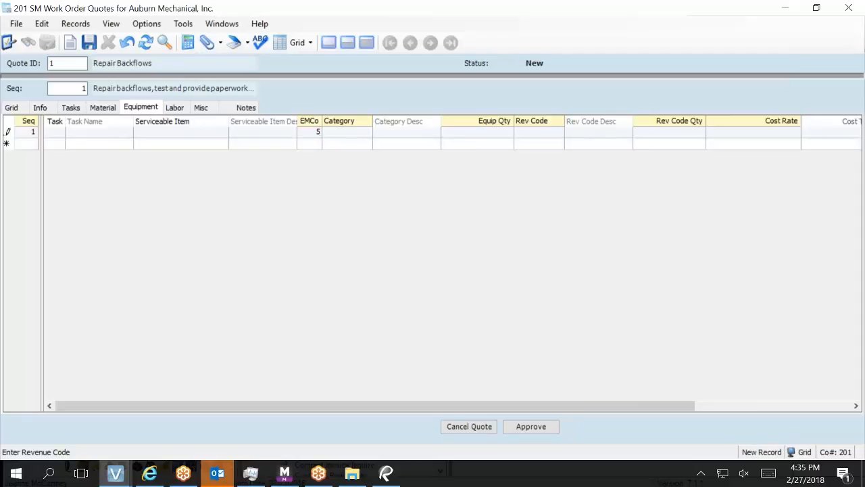
key("BackSpace")
type("201")
key("Tab")
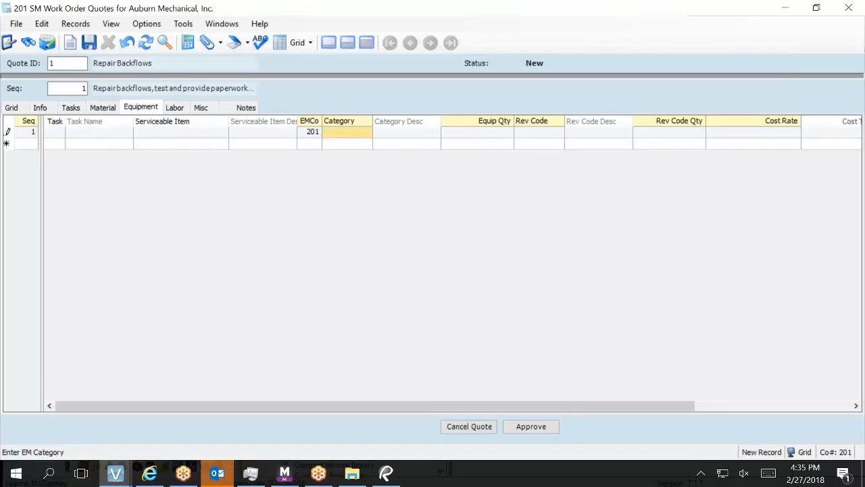
key("F4")
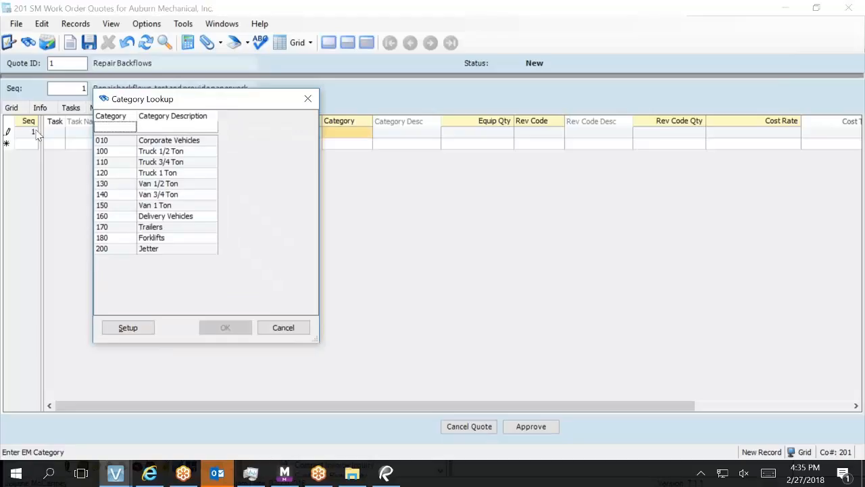
double_click(106, 250)
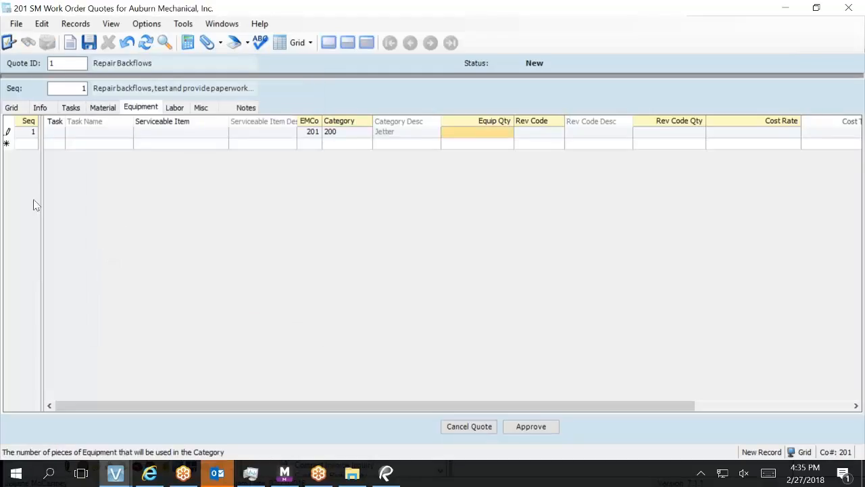
Enter equipment quantity 1, revenue code 1 and 4 hours, bringing the line total to 600.00.
left_click(446, 134)
type("4")
key("Tab")
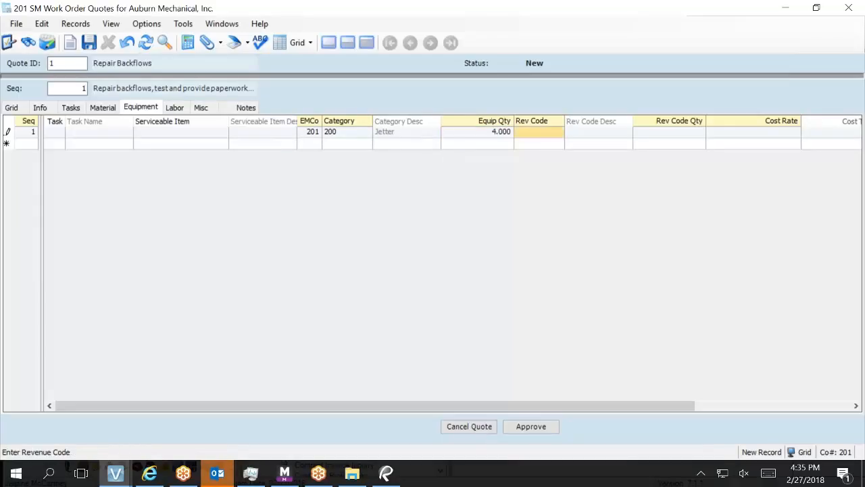
type("1")
key("Tab")
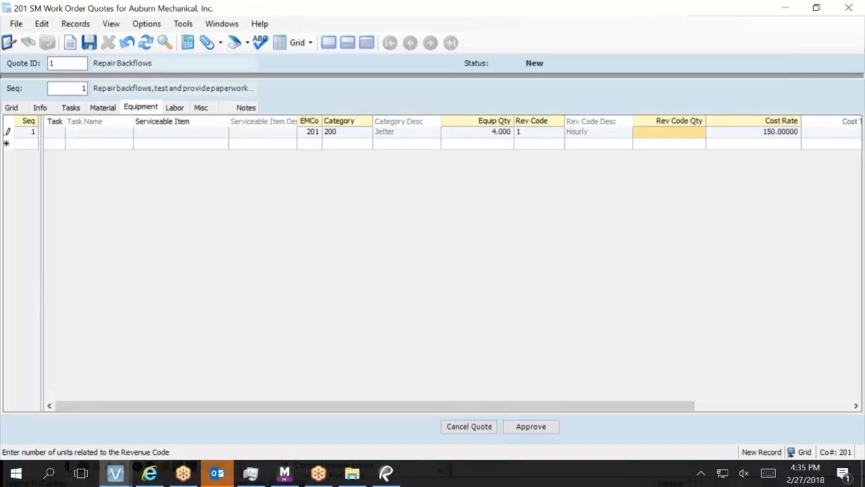
type("4")
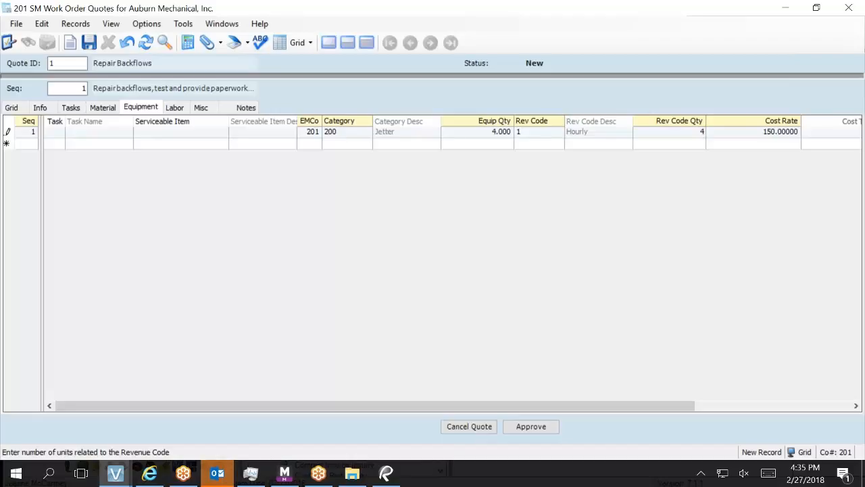
key("Tab")
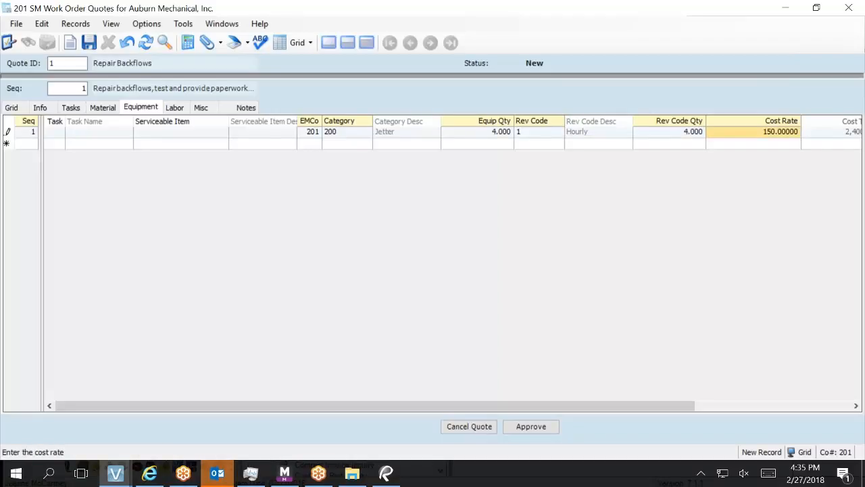
key("shift+Tab")
key("shift+Tab")
key("shift+Tab")
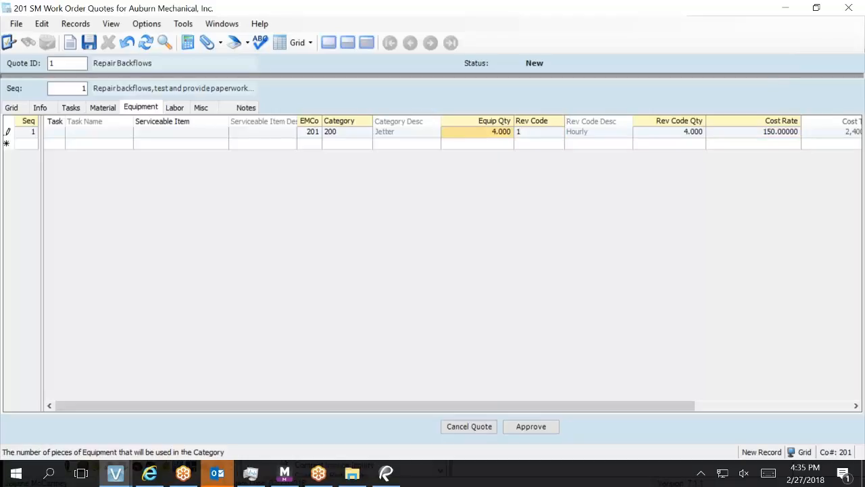
type("1")
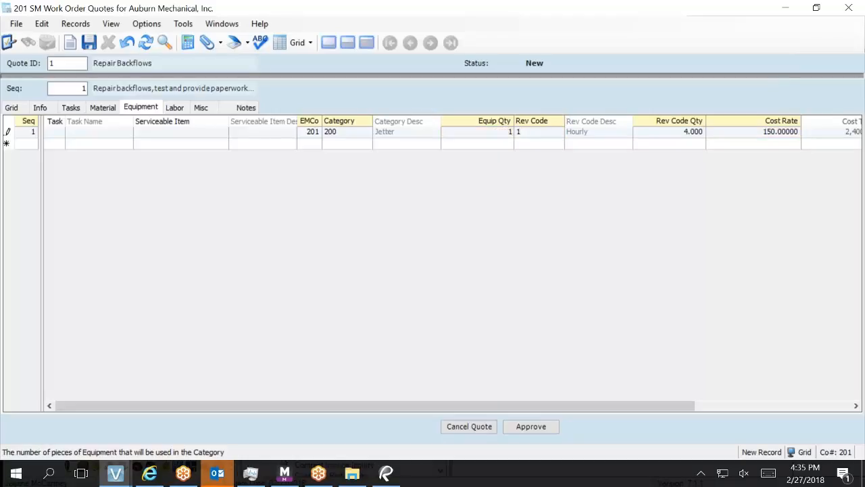
key("Tab")
key("Tab")
key("Tab")
key("Tab")
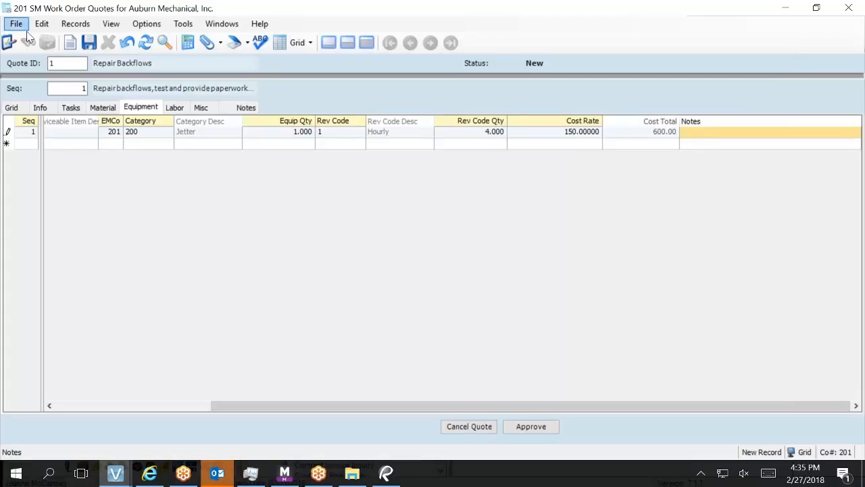
Save the Jetter equipment line and show the quote's Labor lines.
left_click(94, 50)
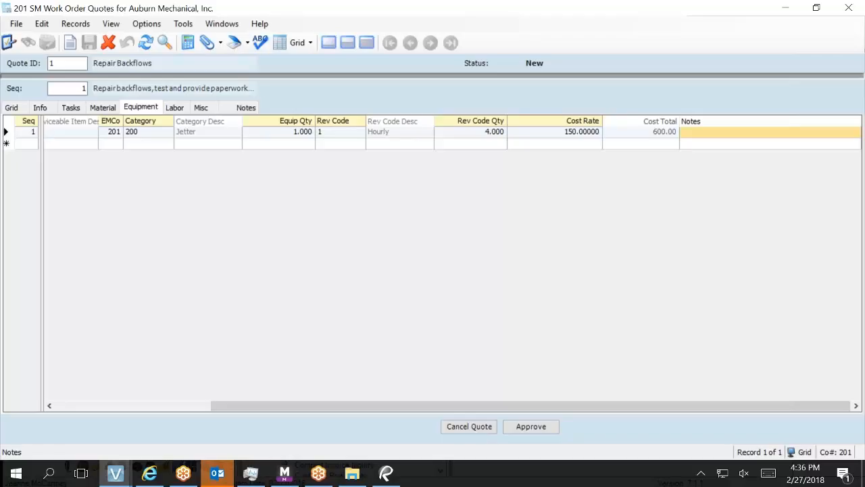
left_click(116, 113)
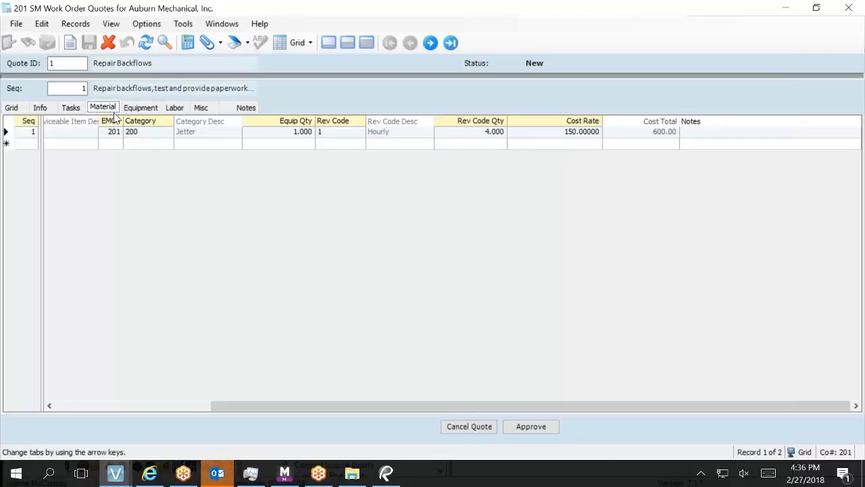
left_click(174, 110)
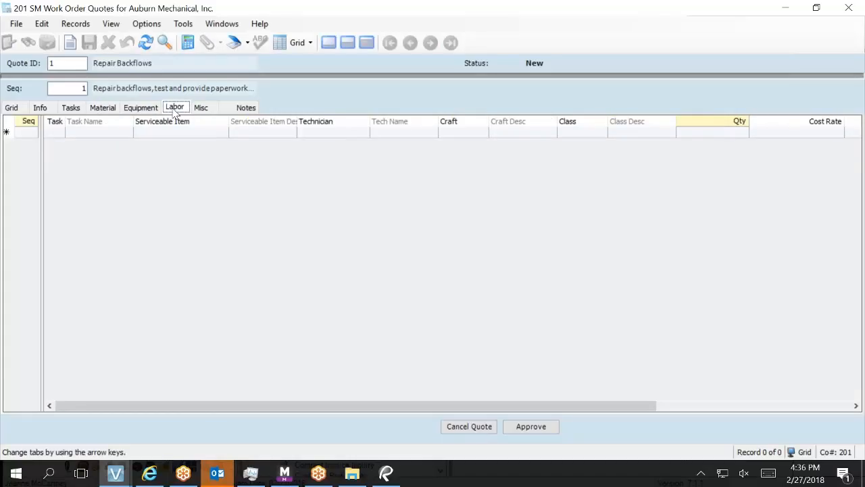
Add labor line 1 to the Repair Backflows quote, leaving task, technician, craft and class blank.
left_click(57, 138)
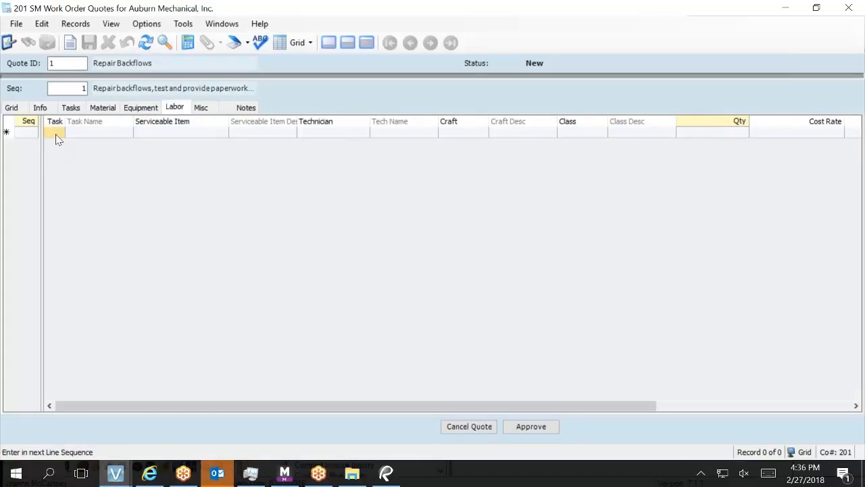
left_click(57, 136)
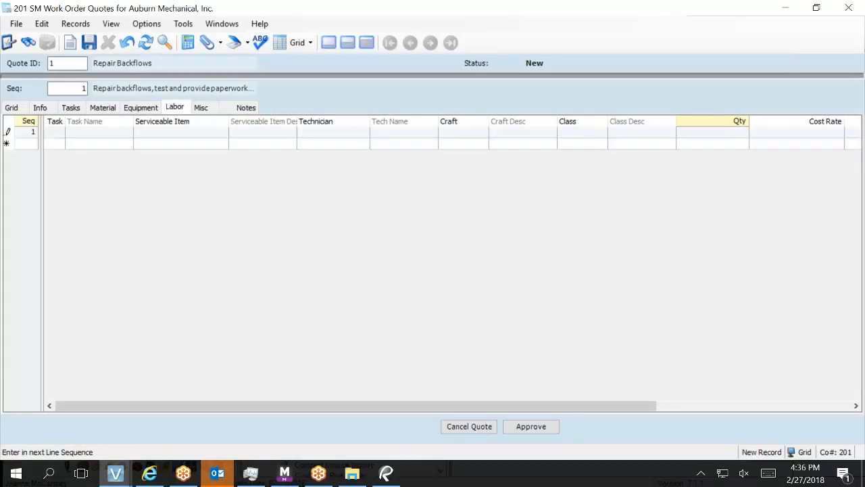
key("Tab")
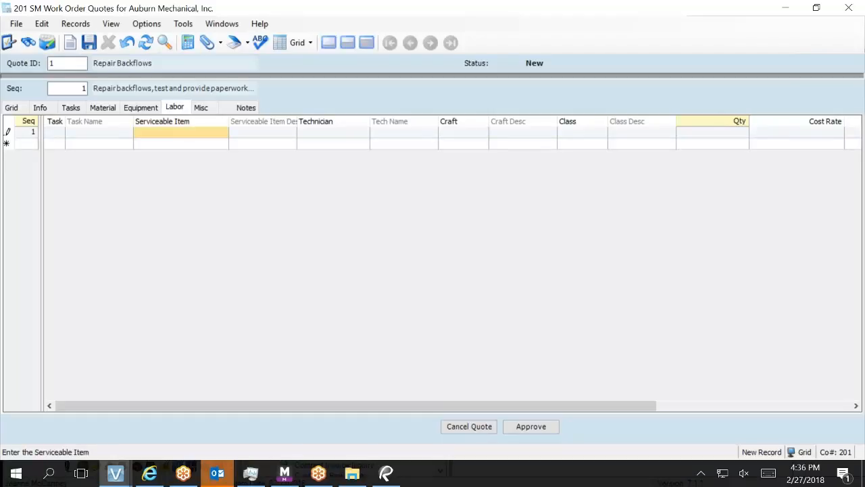
key("Tab")
key("Tab")
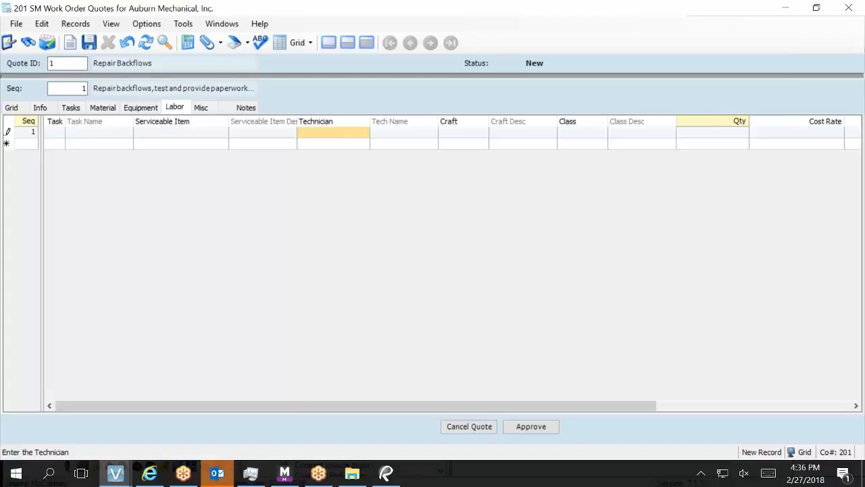
key("Tab")
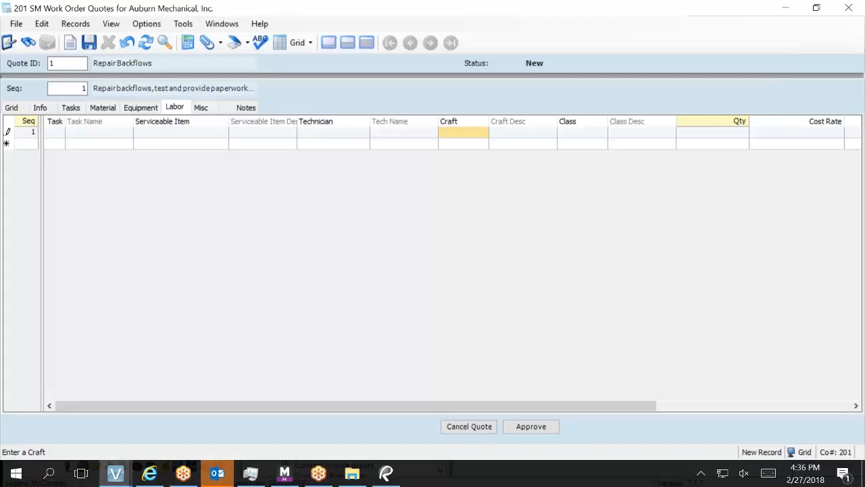
left_click(582, 132)
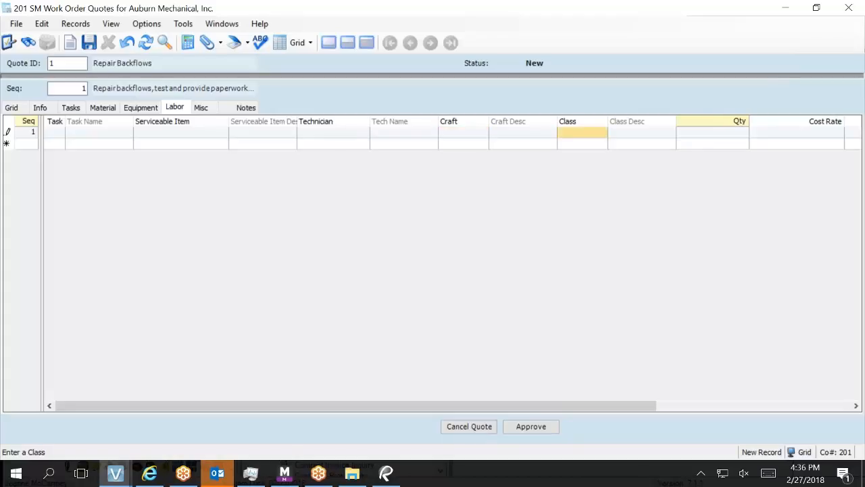
key("F4")
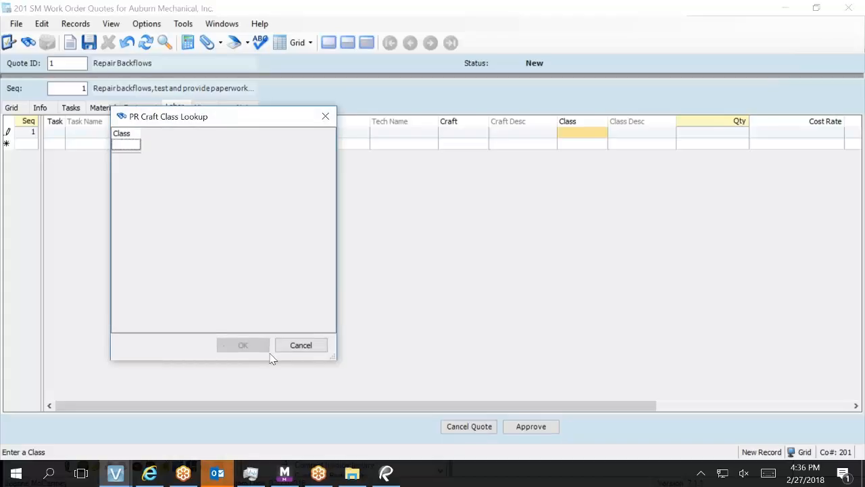
left_click(286, 348)
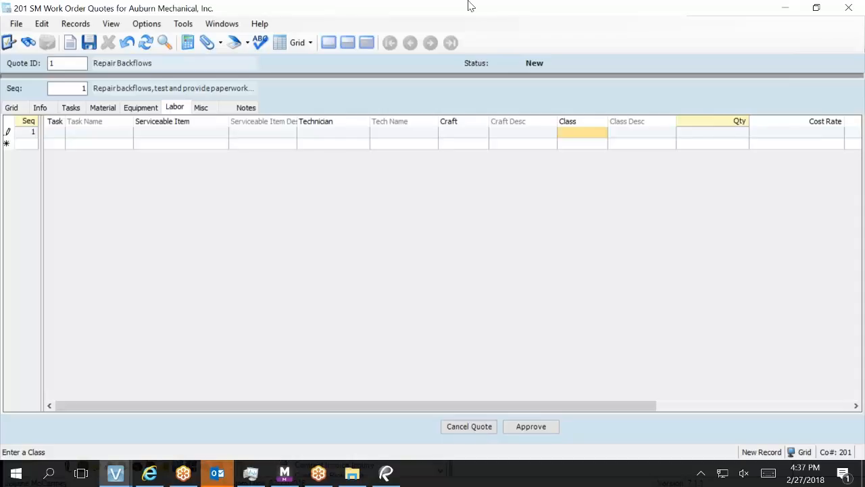
Minimize the quote, close Bluebeam, and open SM Labor Cost Estimate from Service Management Programs.
left_click(784, 7)
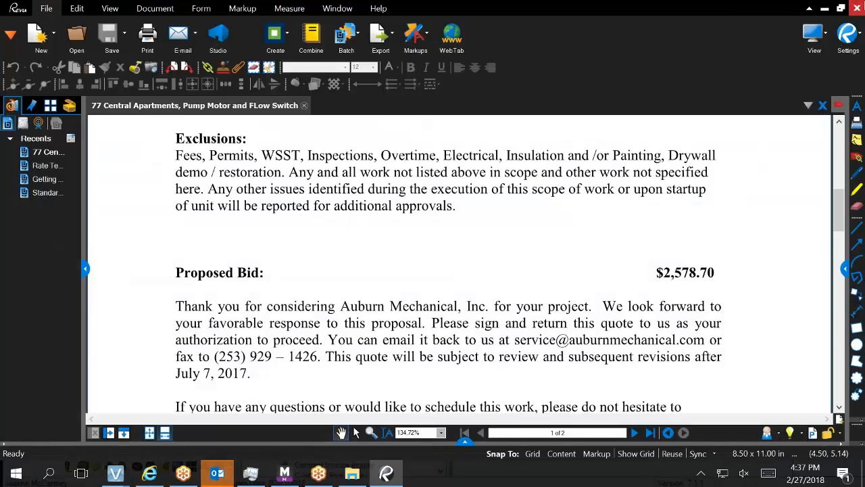
left_click(855, 8)
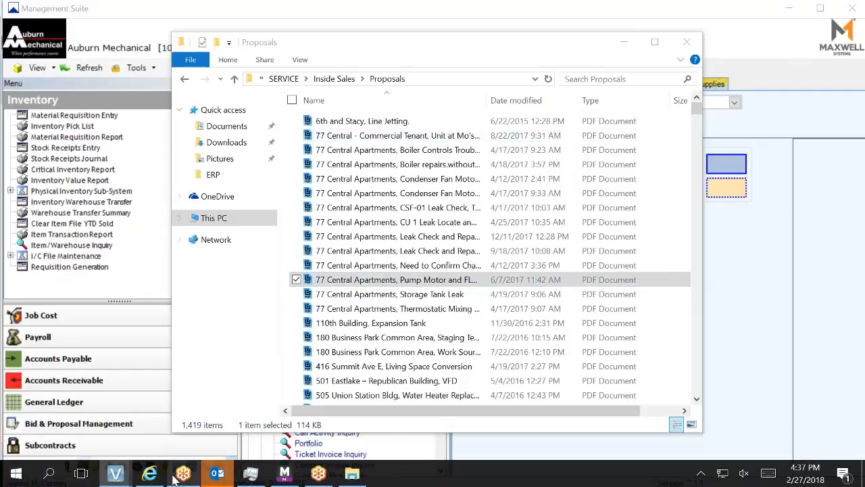
mouse_move(117, 476)
left_click(73, 418)
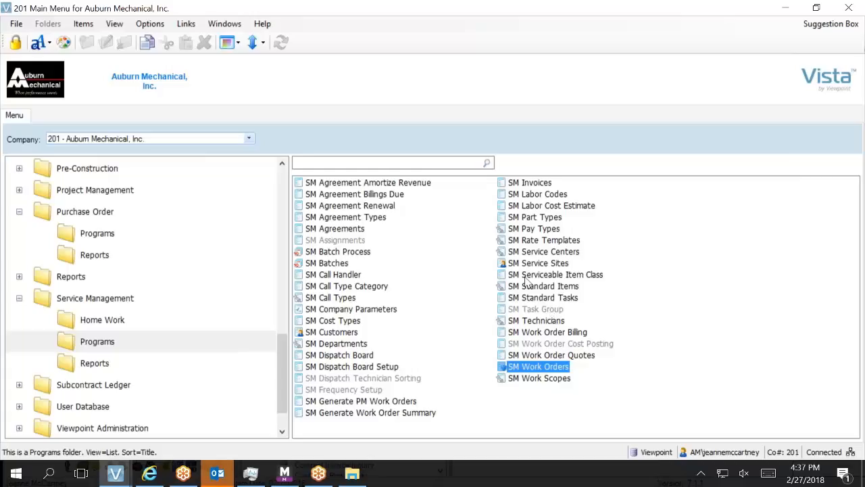
left_click(565, 242)
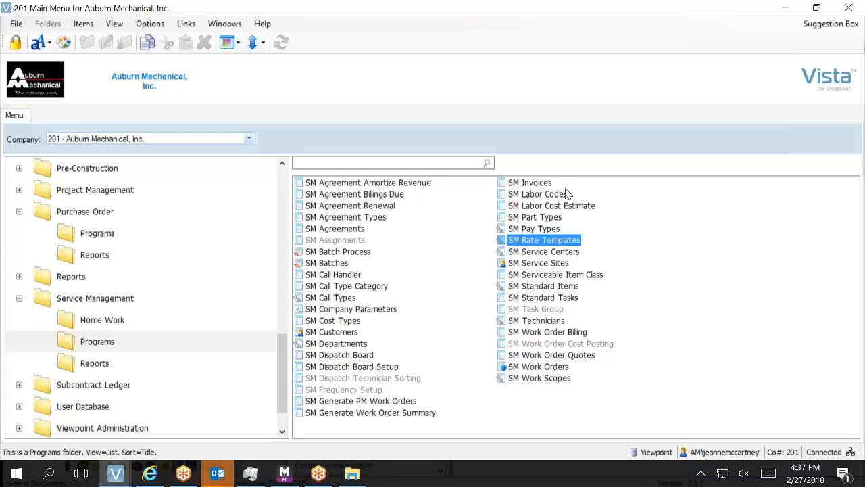
left_click(581, 208)
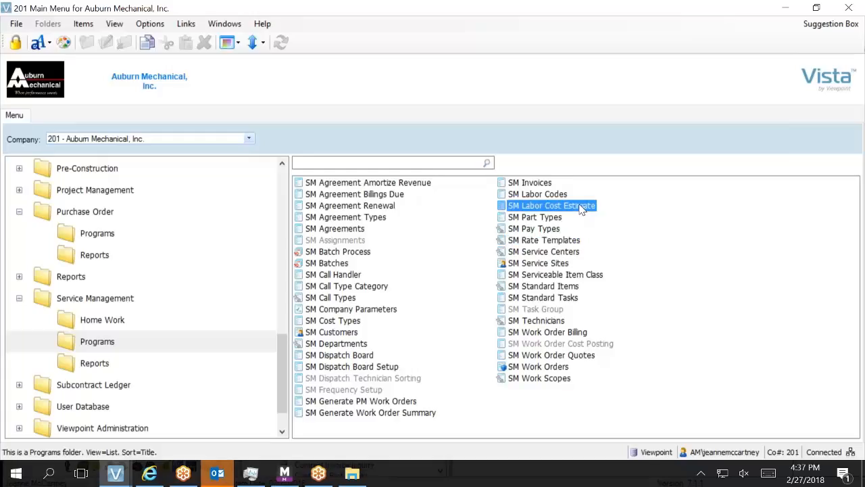
double_click(574, 206)
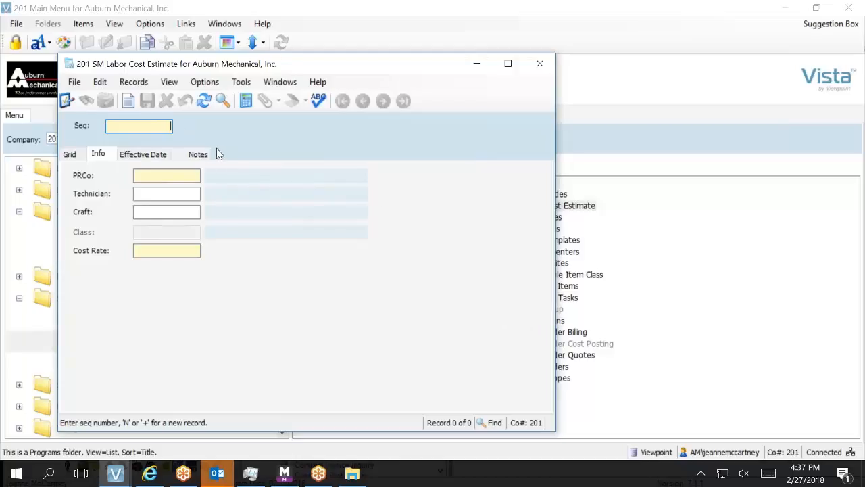
Add labor cost estimate record Seq 1 under PRCo 201, leaving the craft unselected.
type("1")
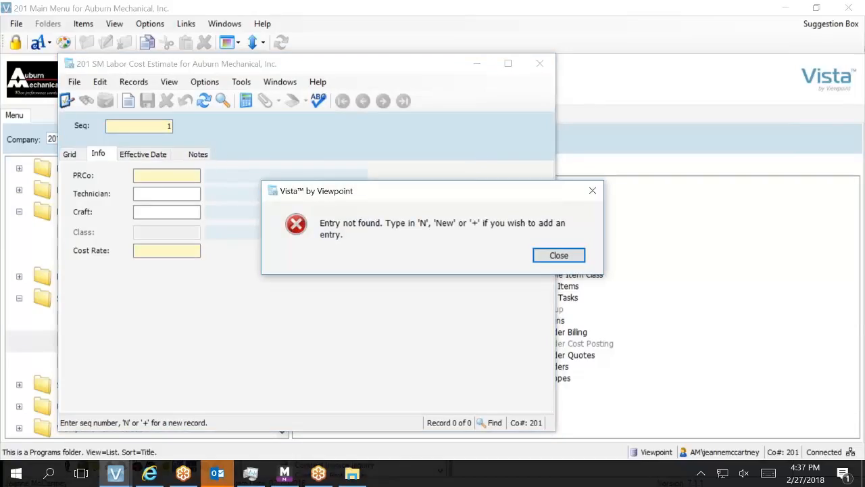
key("Return")
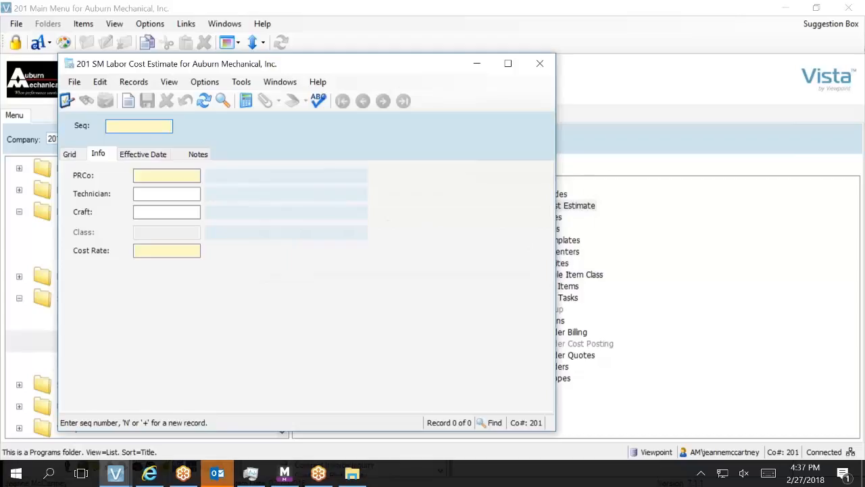
key("Tab")
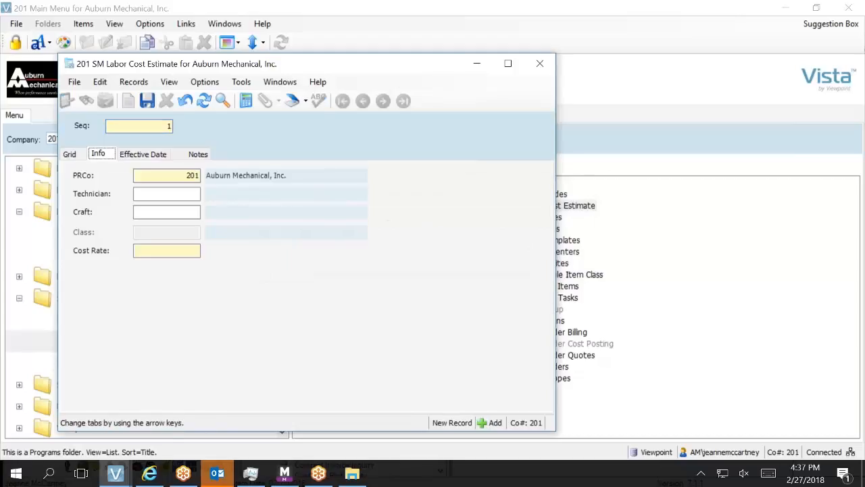
key("Tab")
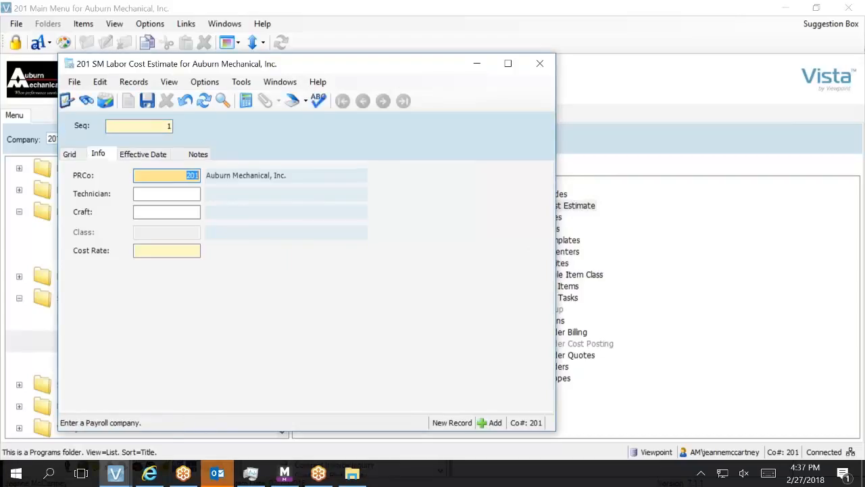
key("Tab")
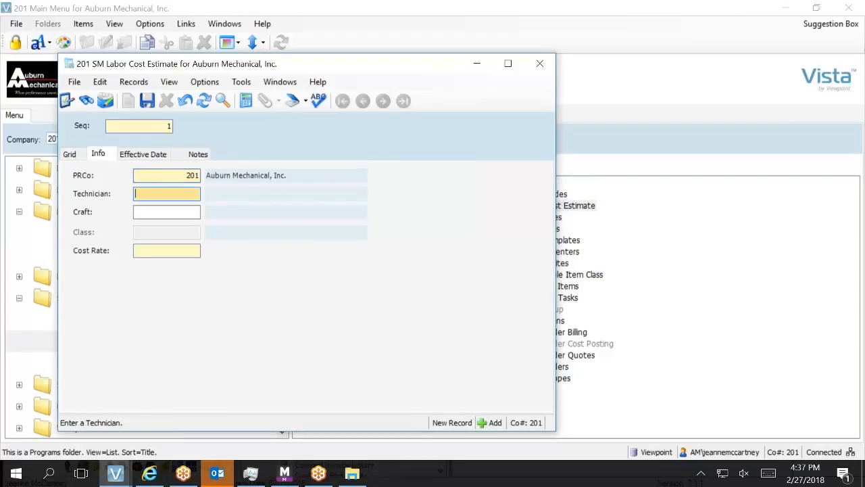
key("Tab")
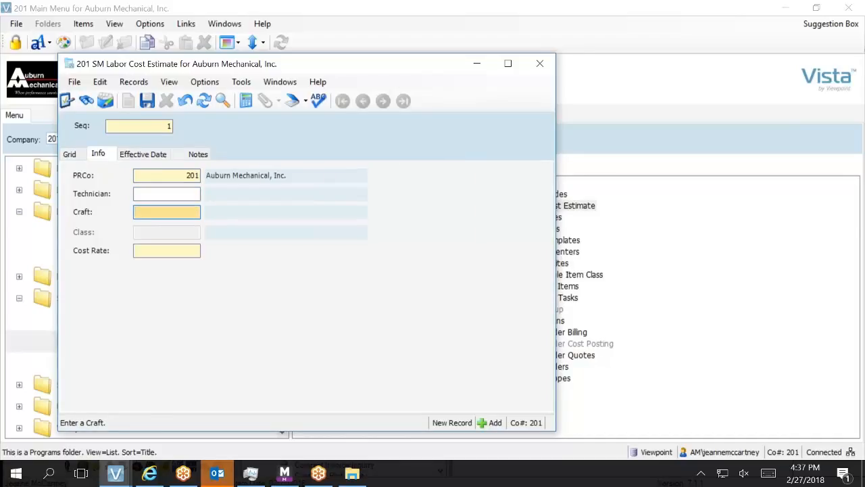
key("F4")
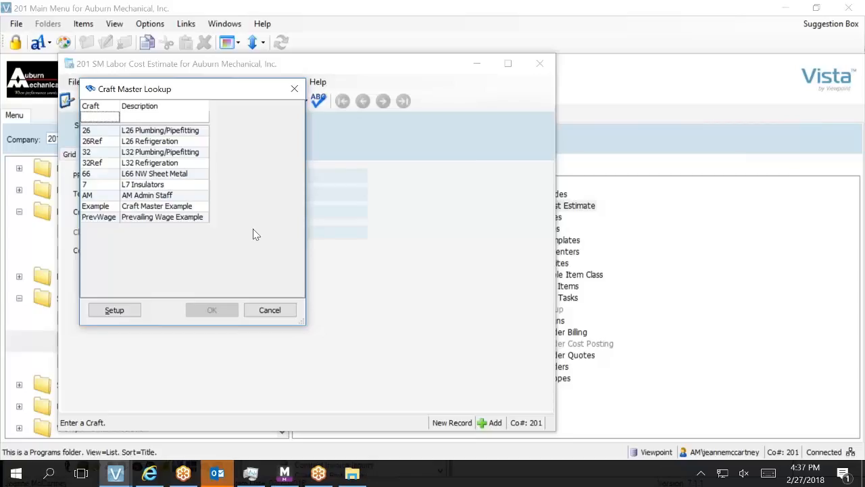
left_click(270, 309)
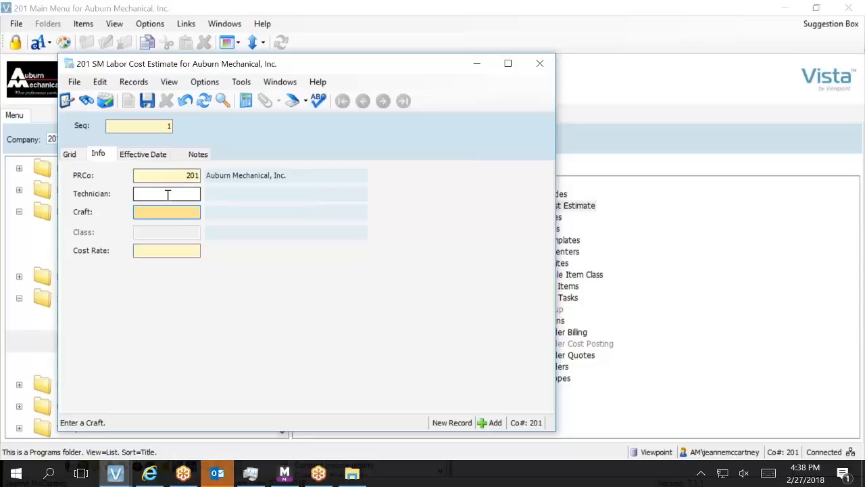
Set the estimate's craft to 32 L32 Plumbing/Pipefitting.
left_click(157, 254)
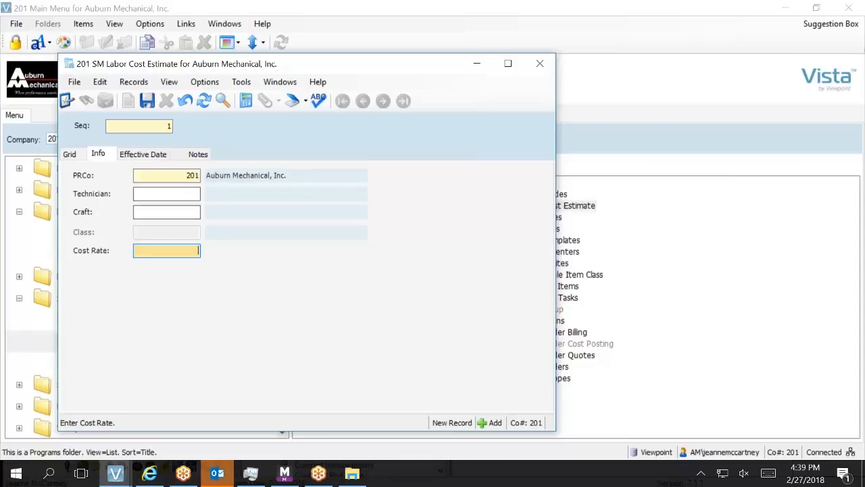
left_click(160, 212)
key("F4")
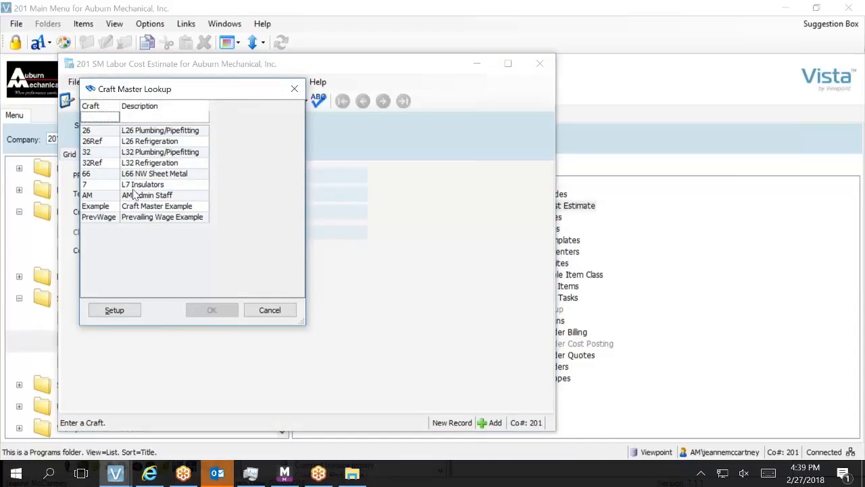
left_click(164, 156)
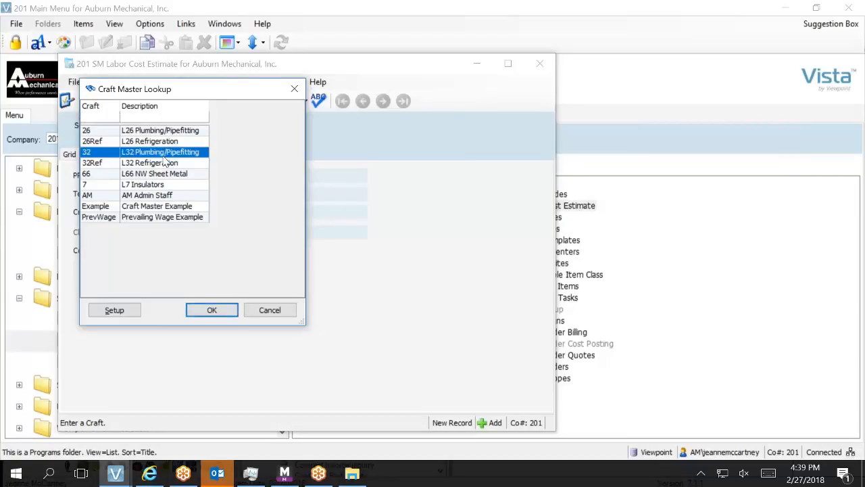
double_click(163, 156)
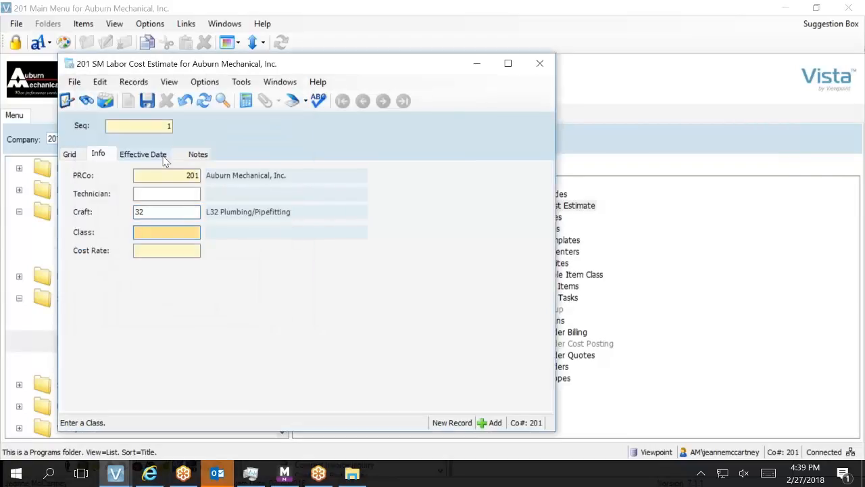
Set the estimate's class to J Journeyman.
key("F4")
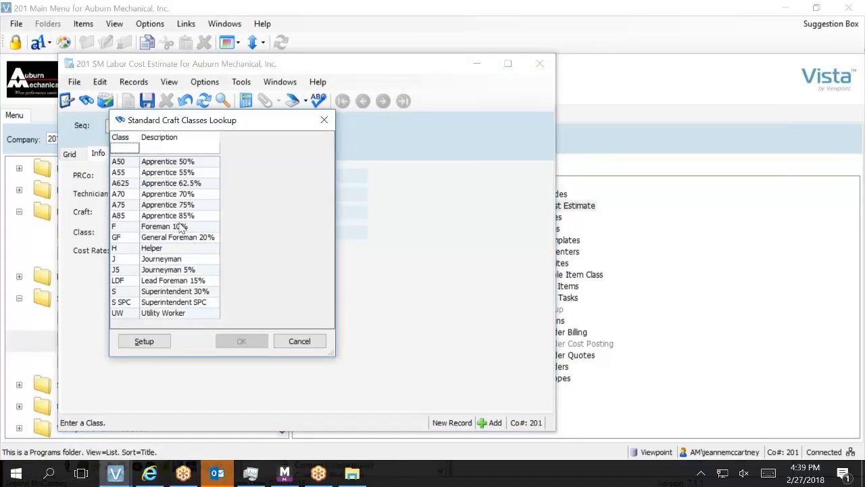
left_click(199, 261)
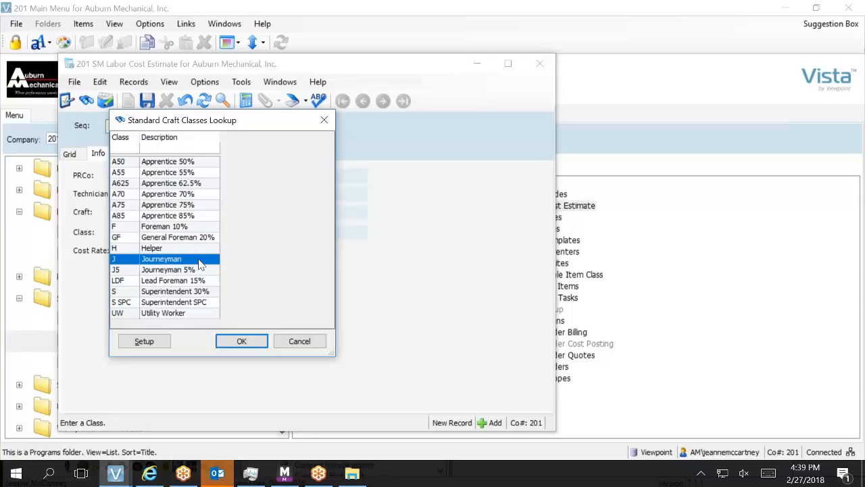
left_click(242, 341)
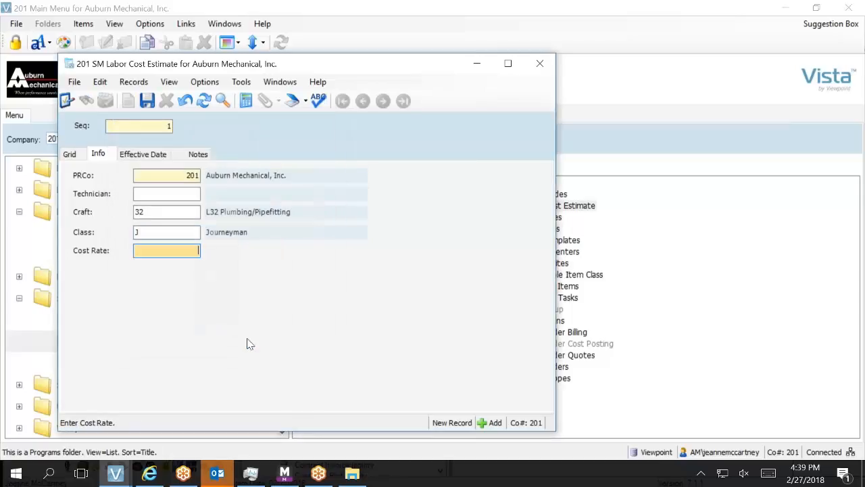
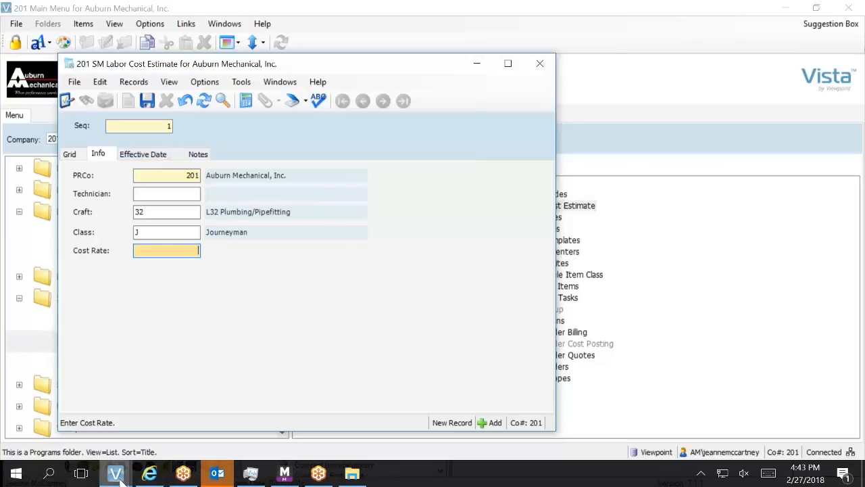
Switch from the SM Labor Cost Estimate window to SM Customers via the Vista taskbar.
mouse_move(120, 475)
mouse_move(183, 424)
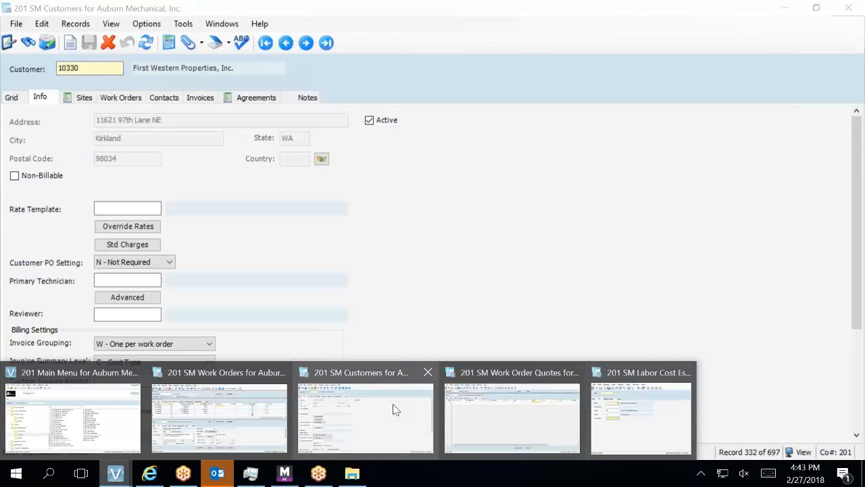
Bring SM Work Orders up full-size and scroll the Work Completed grid left.
left_click(203, 417)
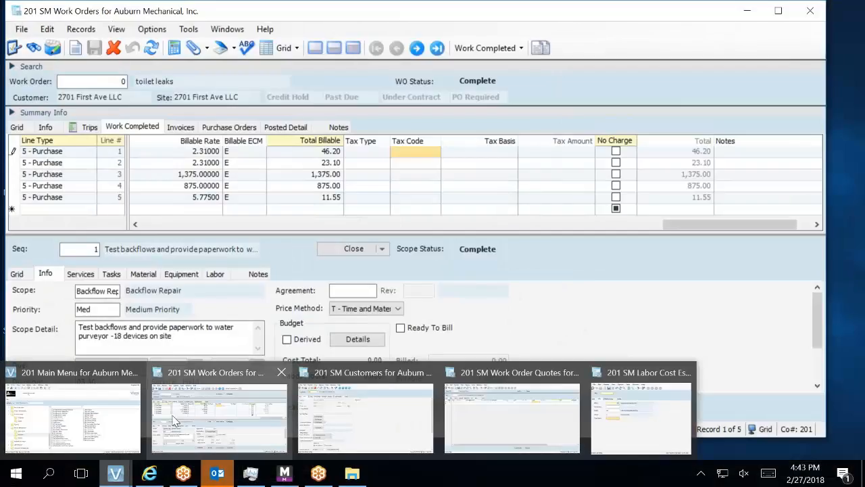
left_click(174, 420)
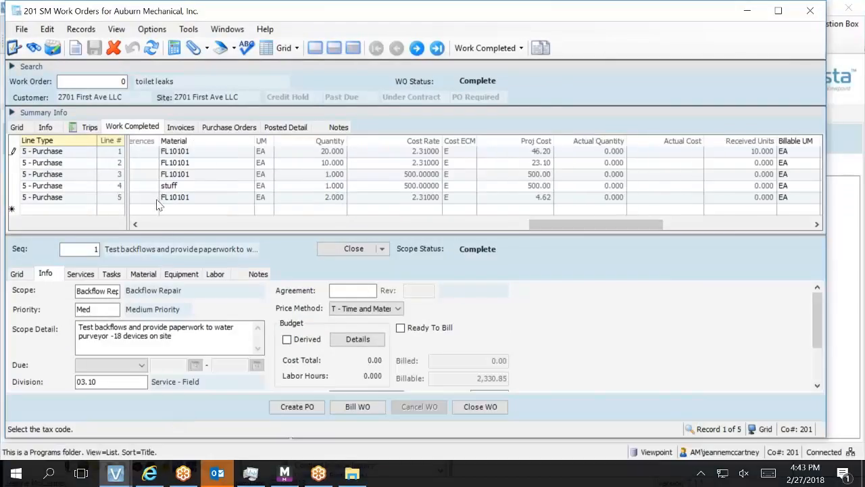
left_click(153, 228)
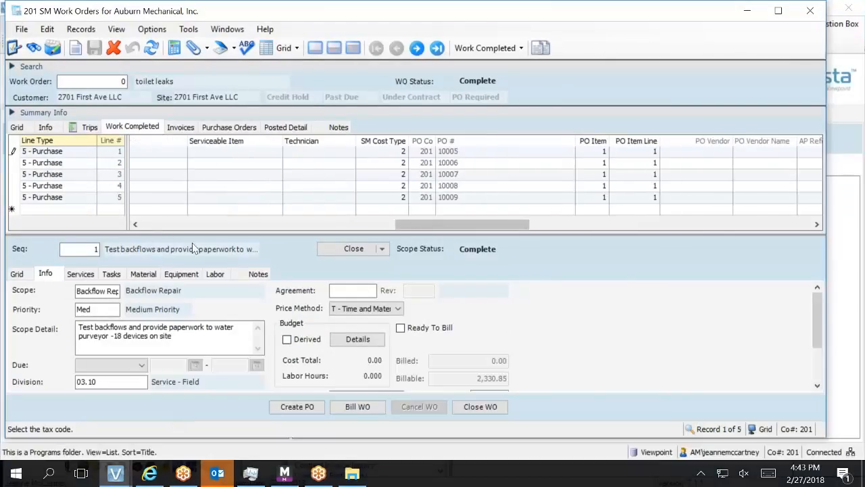
left_click(149, 228)
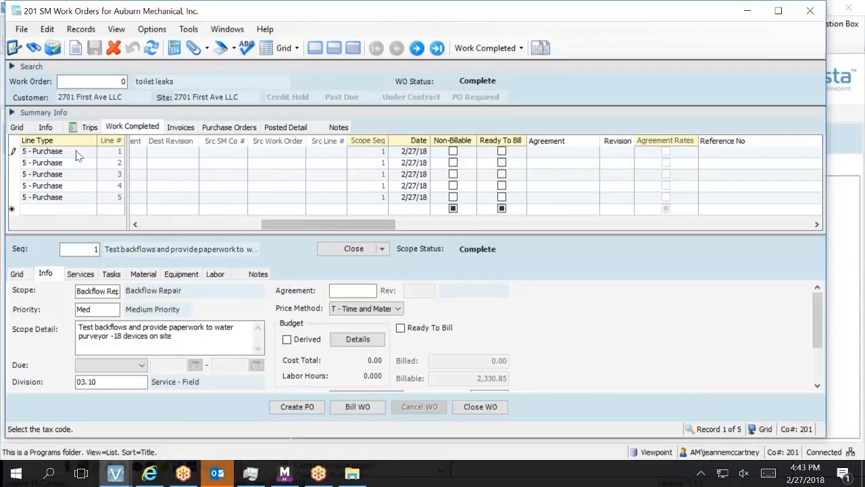
Try a new completed-work line twice, dismiss both purchase-line errors, and save the record.
left_click(44, 216)
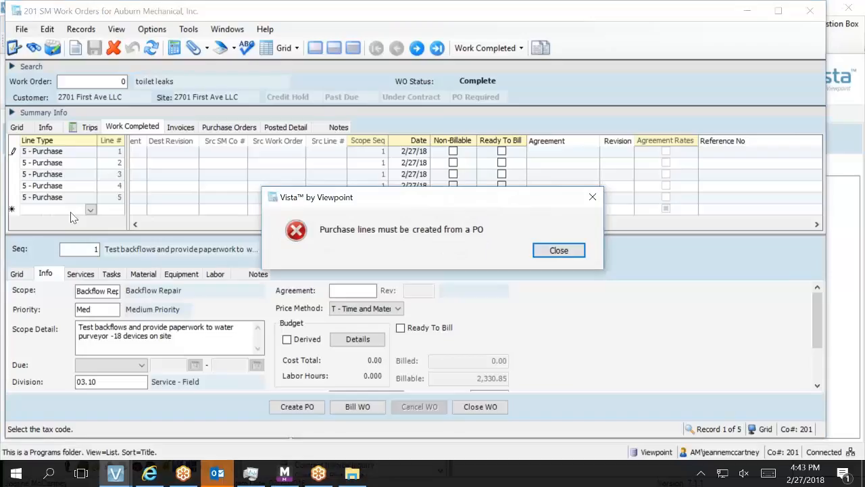
left_click(584, 250)
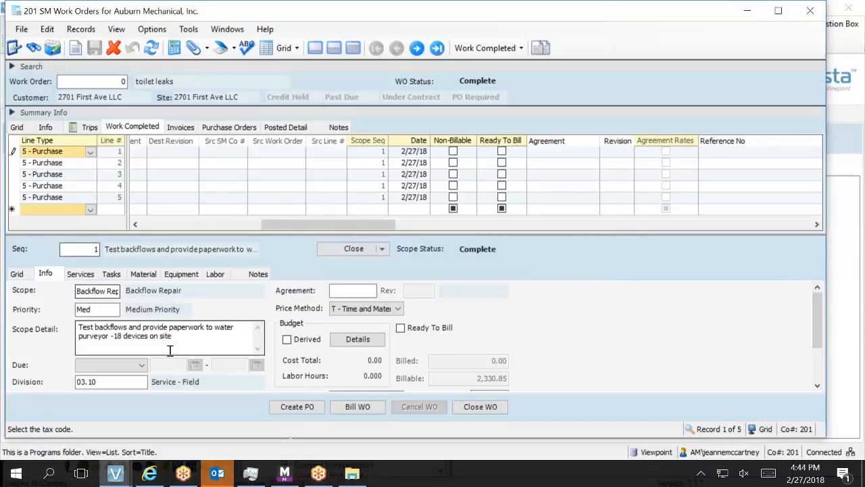
left_click(285, 408)
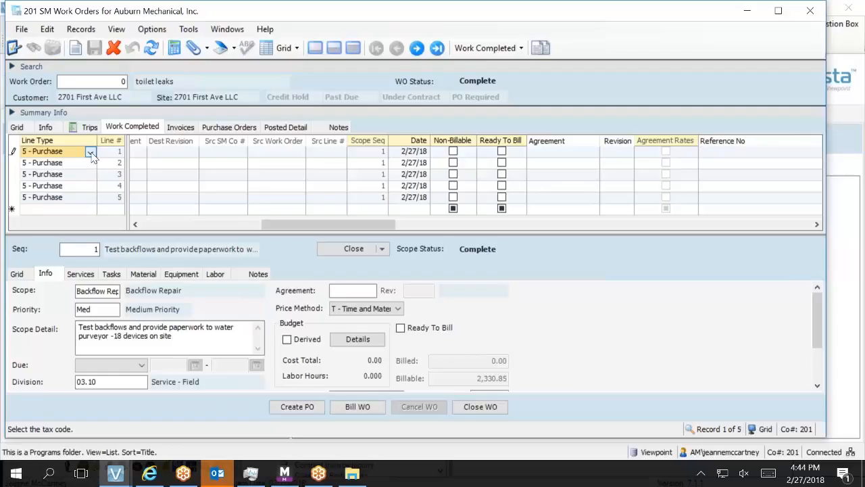
left_click(79, 215)
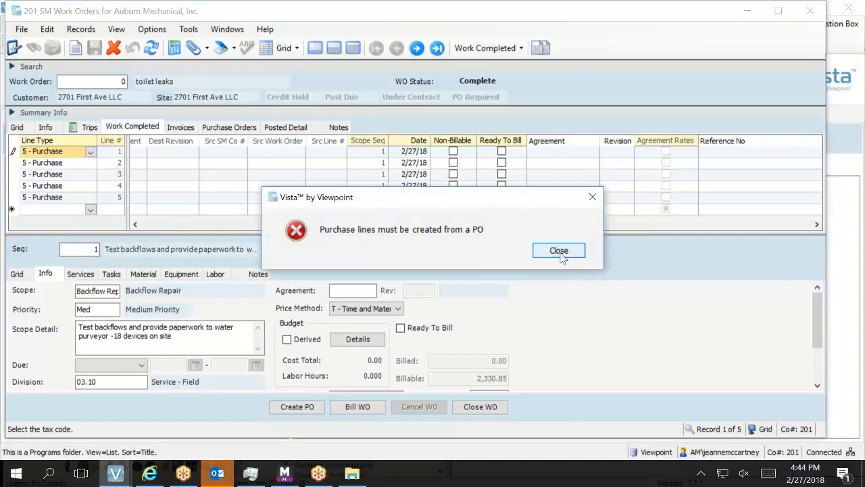
left_click(560, 251)
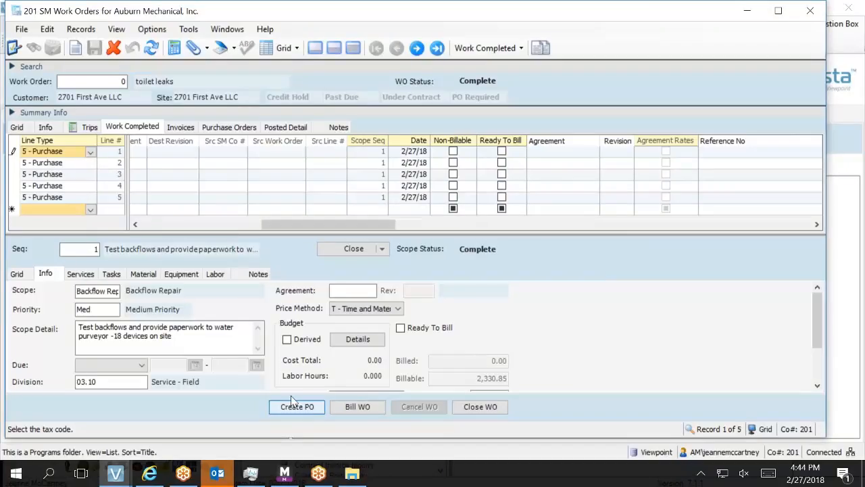
left_click(151, 47)
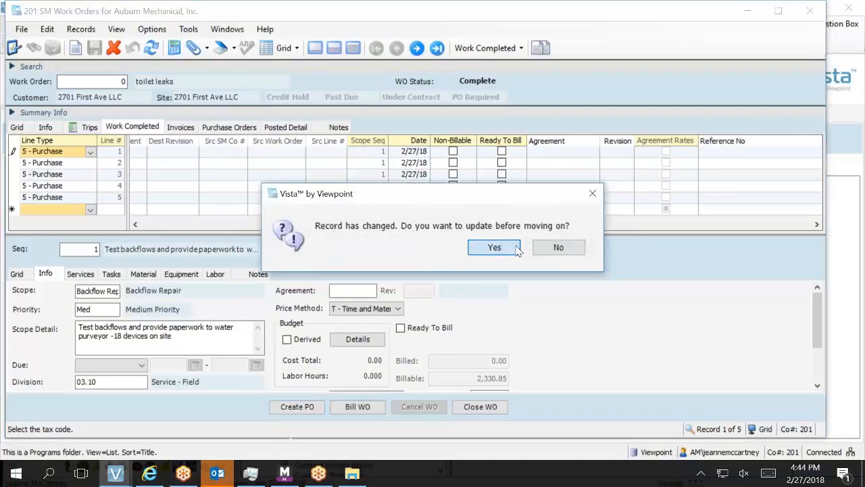
left_click(494, 247)
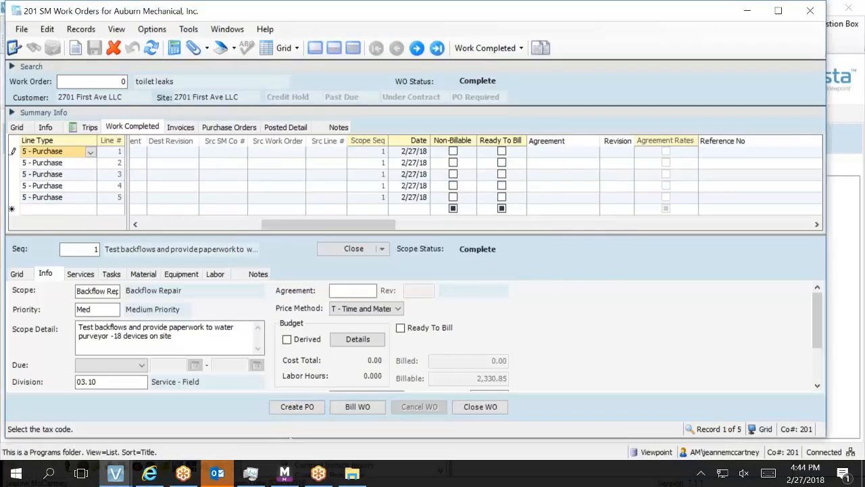
Add a 2 - Labor line for scope sequence 1 with a technician from the lookup.
left_click(82, 210)
left_click(89, 209)
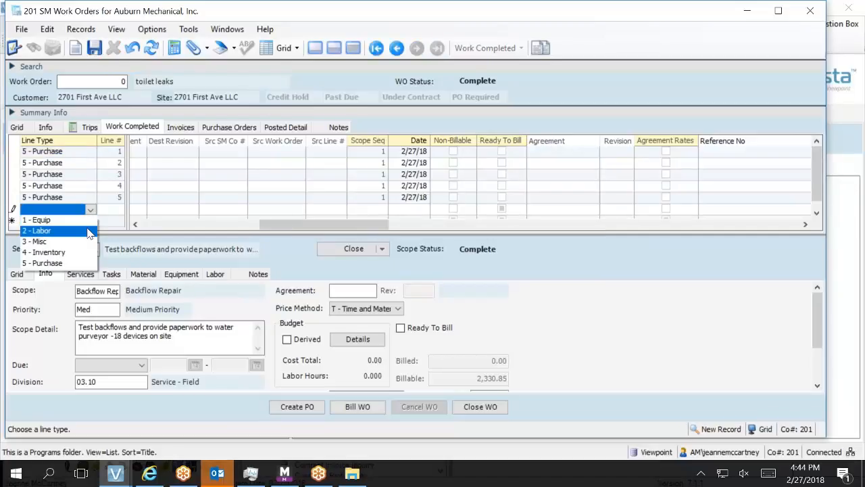
left_click(87, 230)
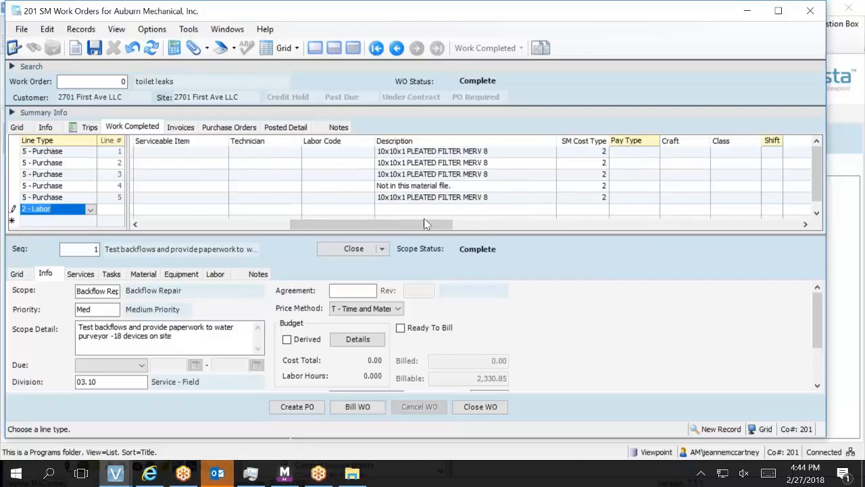
key("Tab")
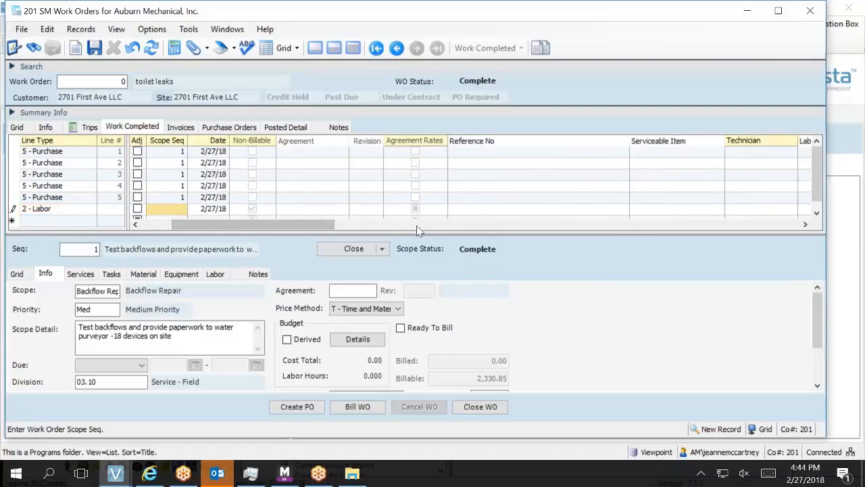
type("1")
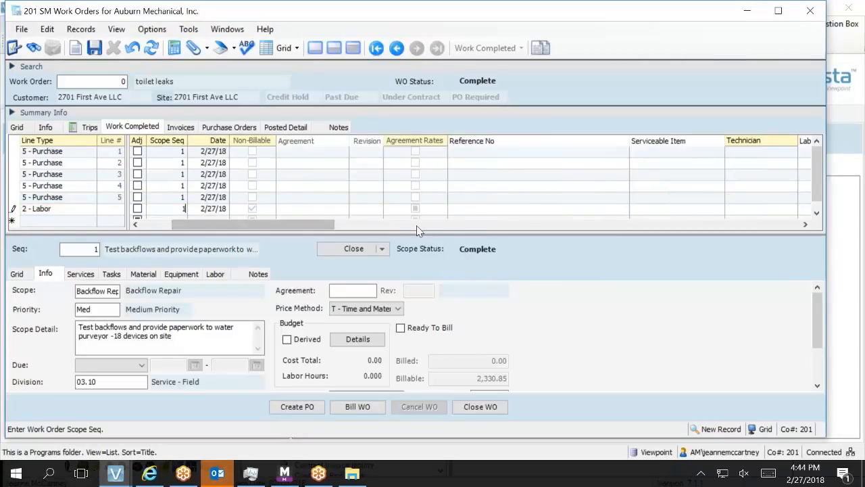
key("Tab")
key("Tab")
key("Tab")
key("Tab")
key("Tab")
key("Tab")
key("Tab")
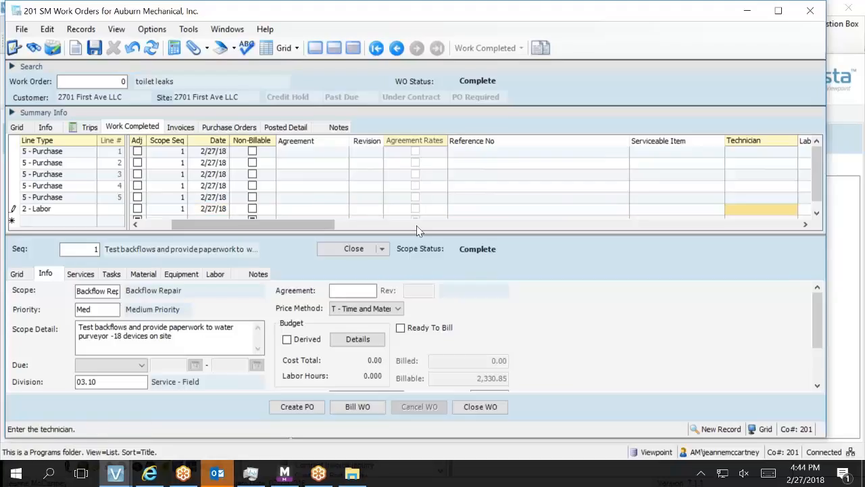
key("F4")
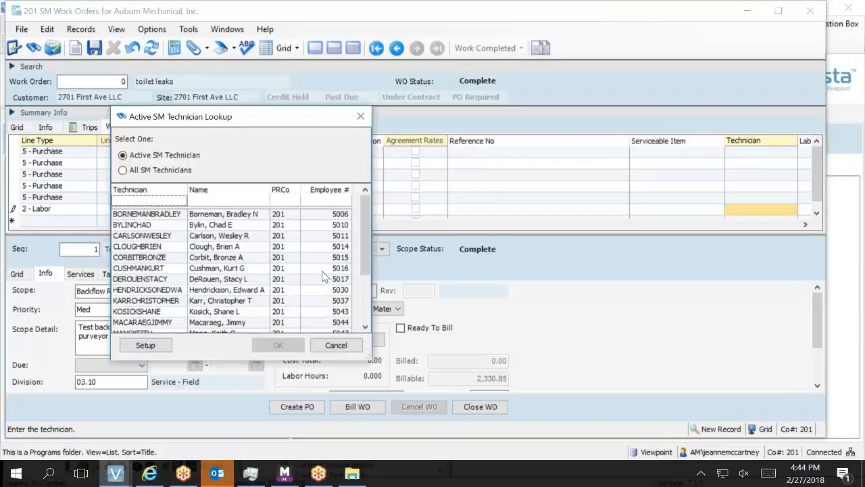
double_click(242, 260)
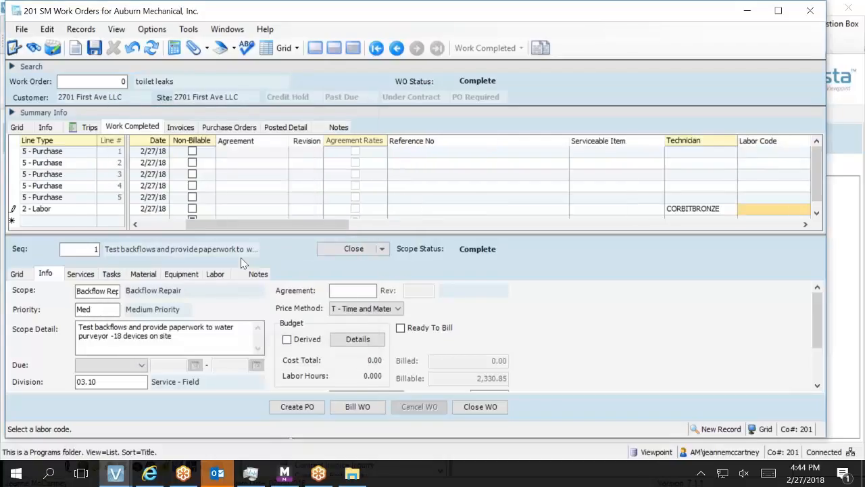
Accept labor code 1, dismiss the not-set-up error, and open SM Labor Codes with F3.
key("Tab")
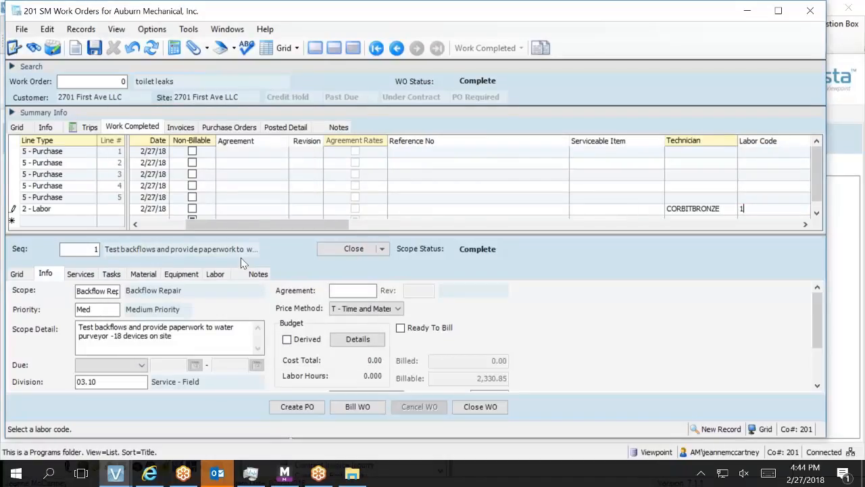
key("Return")
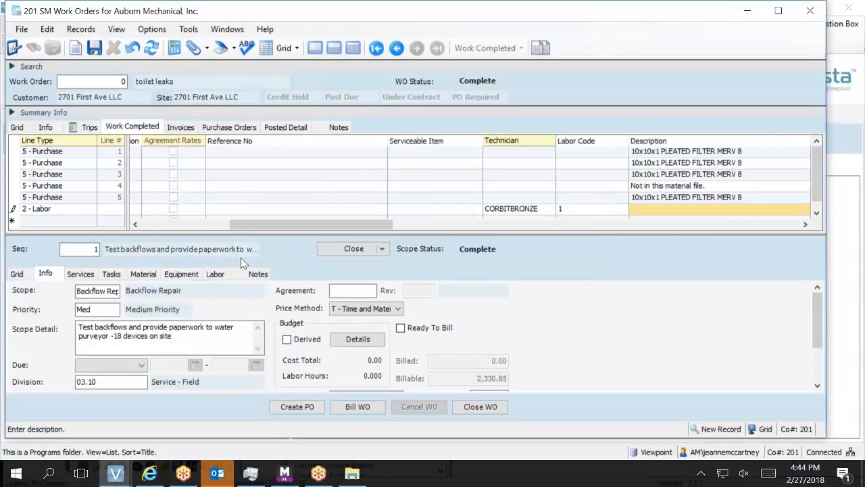
left_click(610, 212)
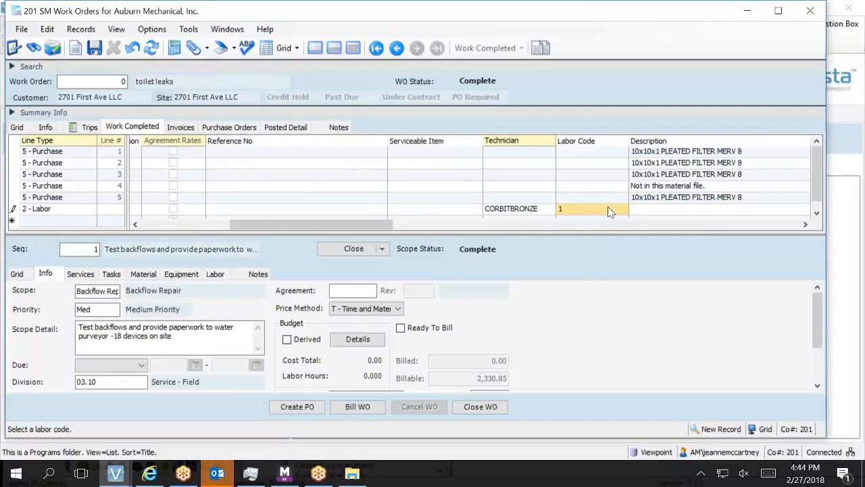
key("F3")
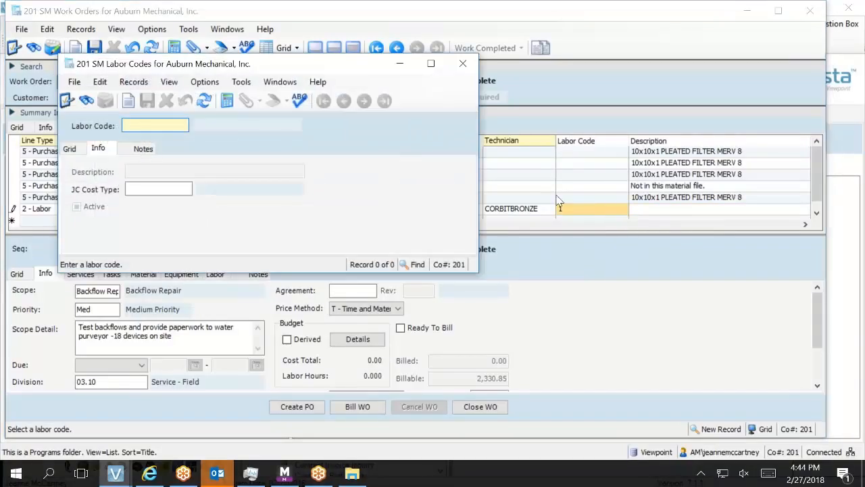
Close the empty Labor Codes lookup, blank the line's labor code, and enter SM Cost Type 1.
left_click(78, 150)
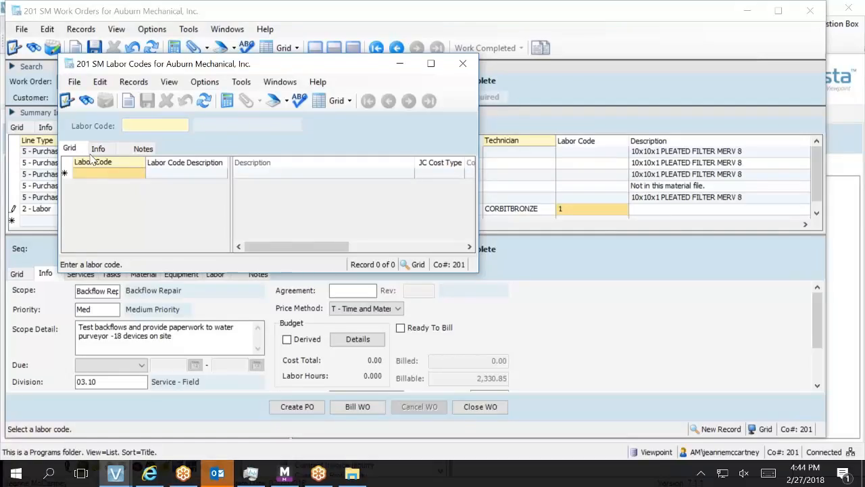
left_click(459, 67)
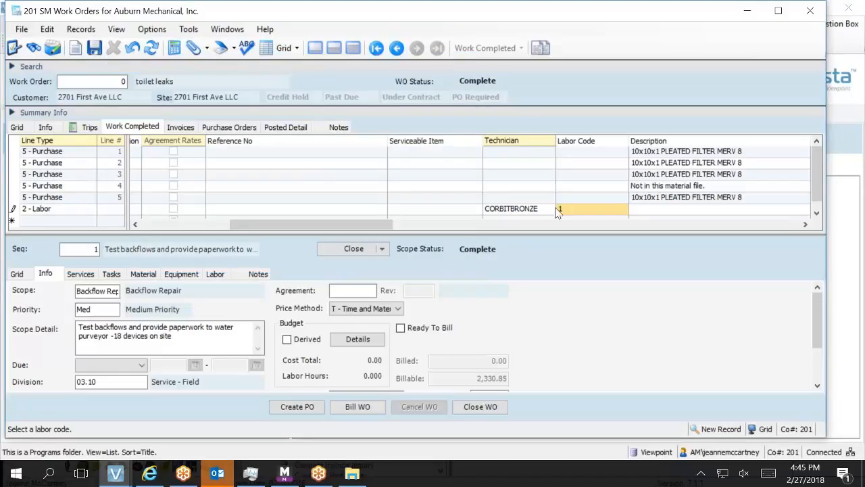
key("BackSpace")
left_click(645, 211)
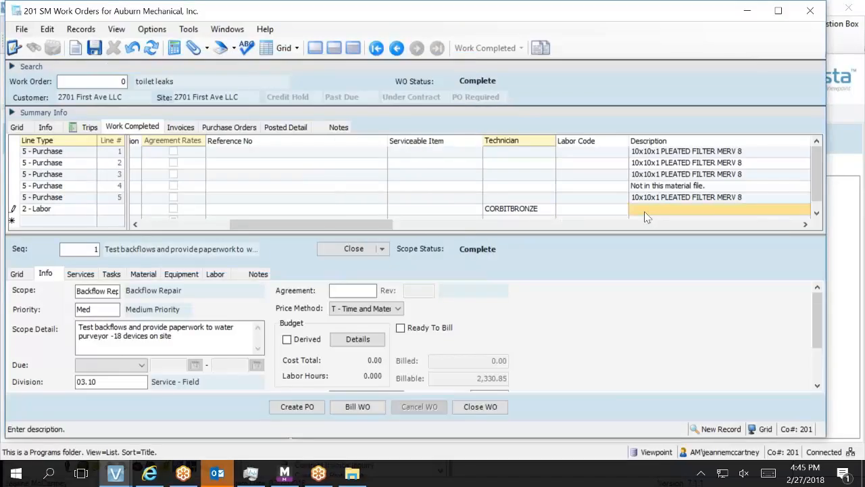
key("Tab")
key("Tab")
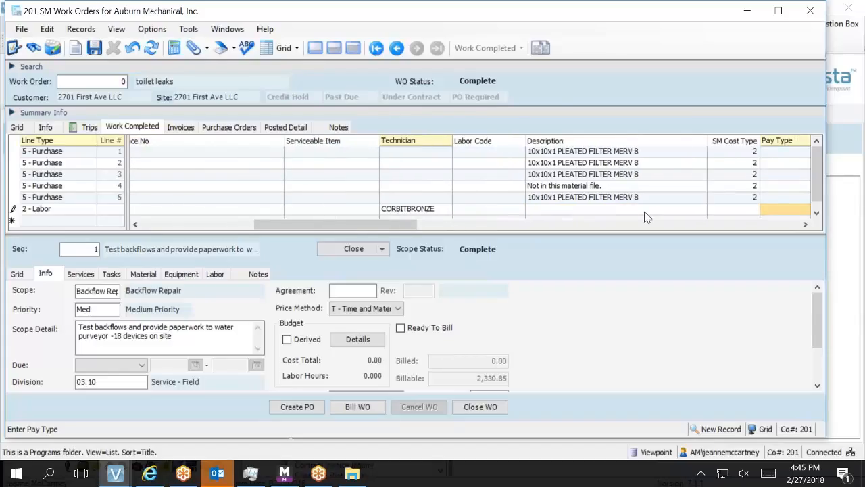
key("shift+Tab")
type("1")
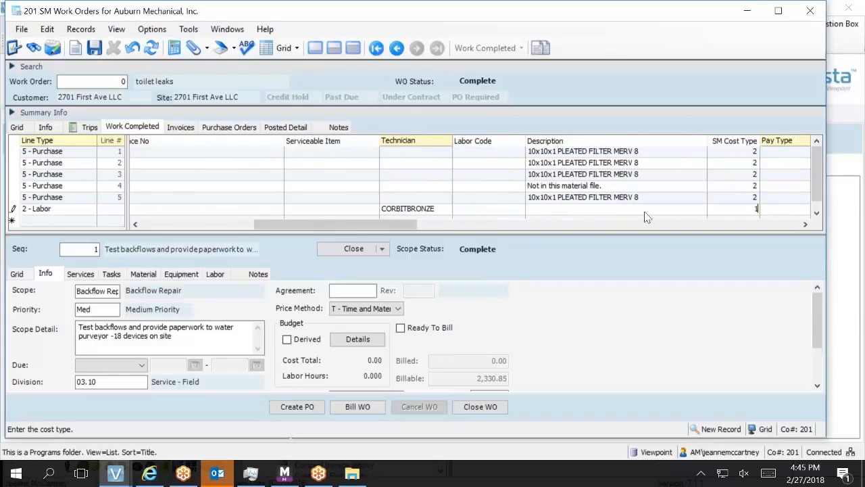
key("Tab")
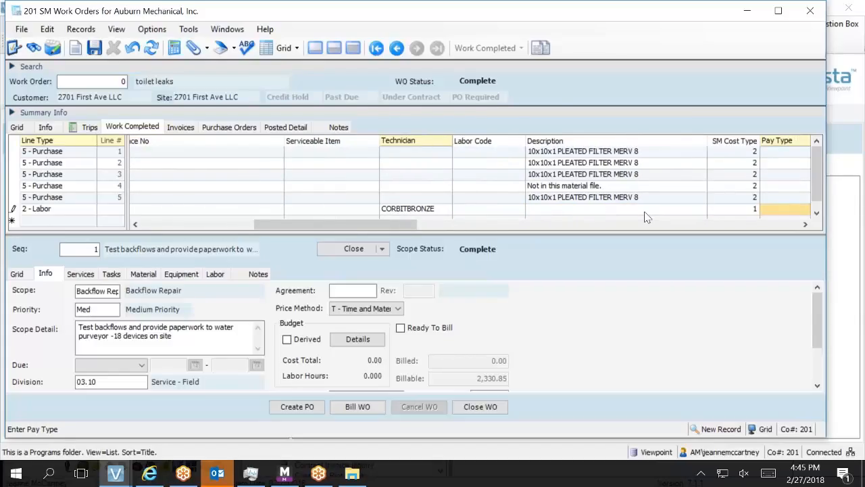
Pick pay type 1 Regular for the labor line from the SM Pay Types lookup.
key("F4")
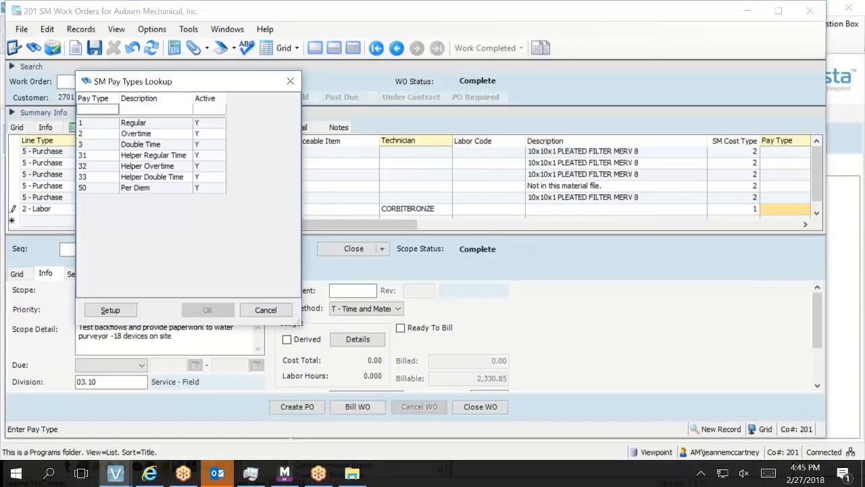
double_click(95, 123)
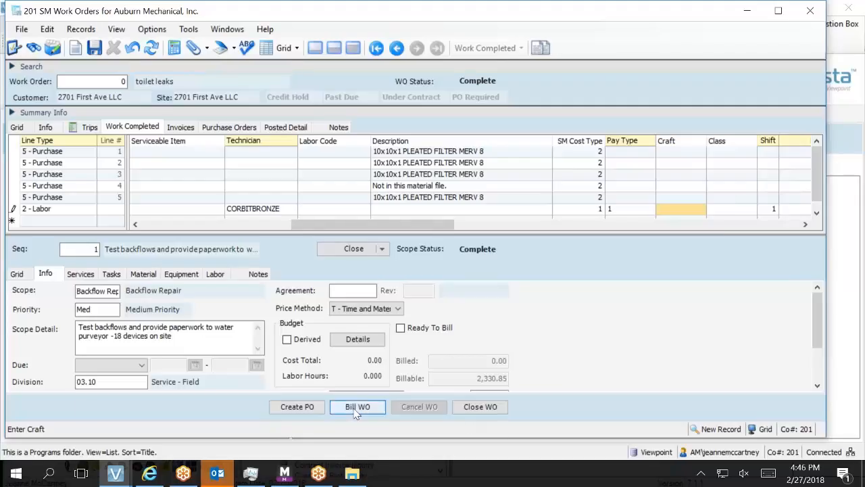
mouse_move(108, 471)
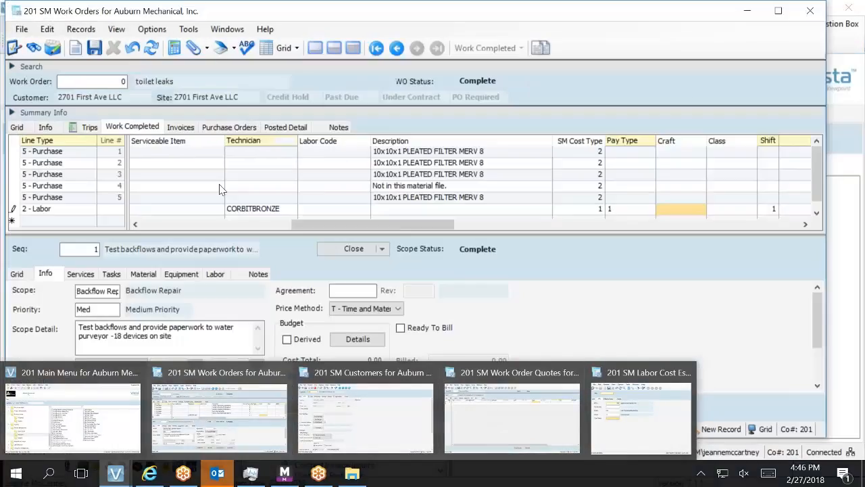
left_click(220, 416)
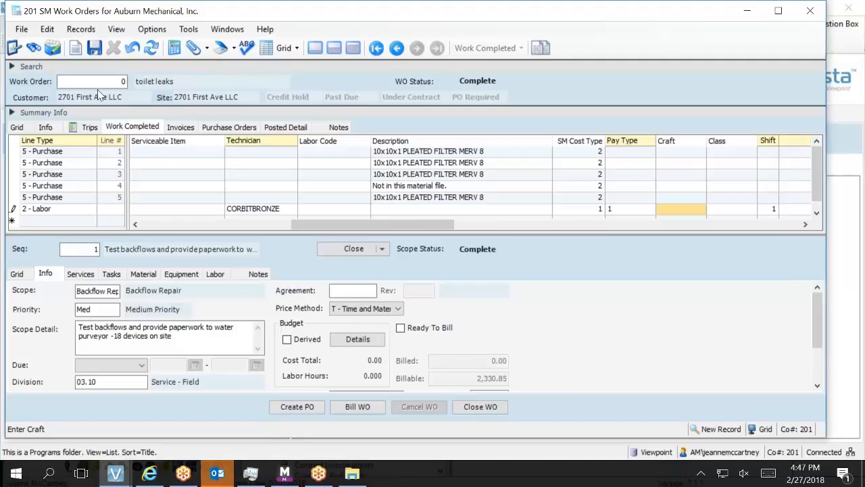
Undo the unsaved labor line and close the SM Work Orders window.
left_click(132, 46)
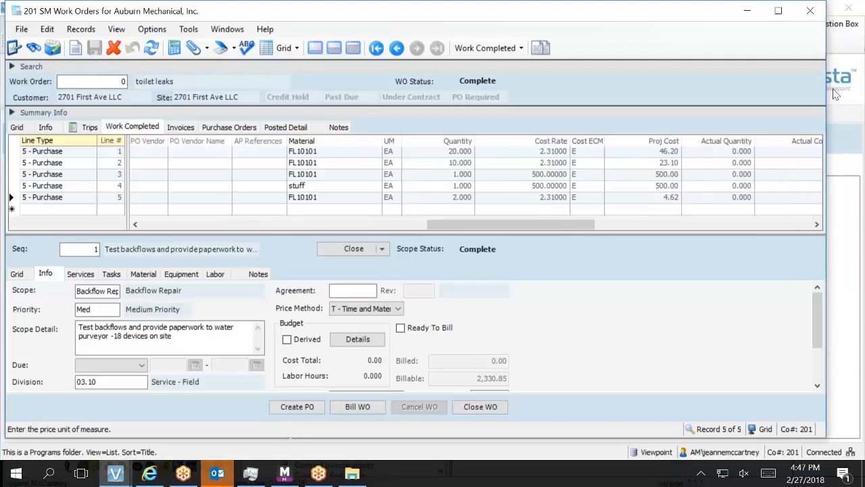
left_click(811, 10)
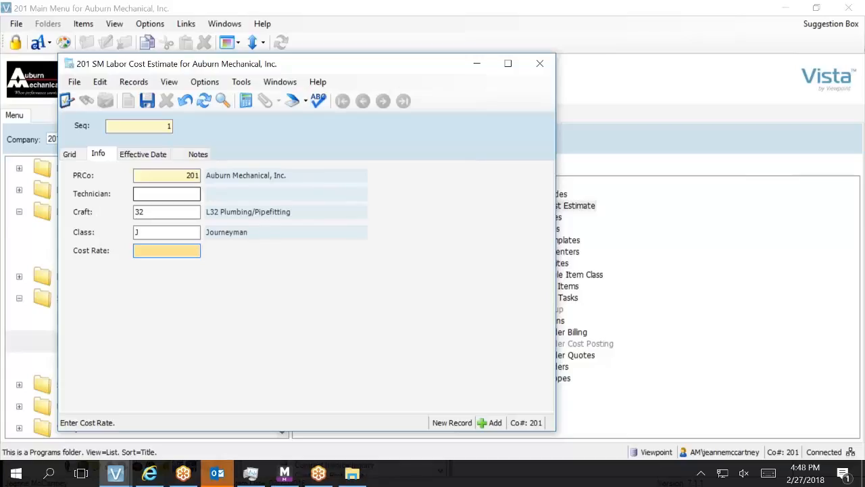
Remove craft 32, set cost rate 0, save the labor cost estimate and close it.
left_click(167, 213)
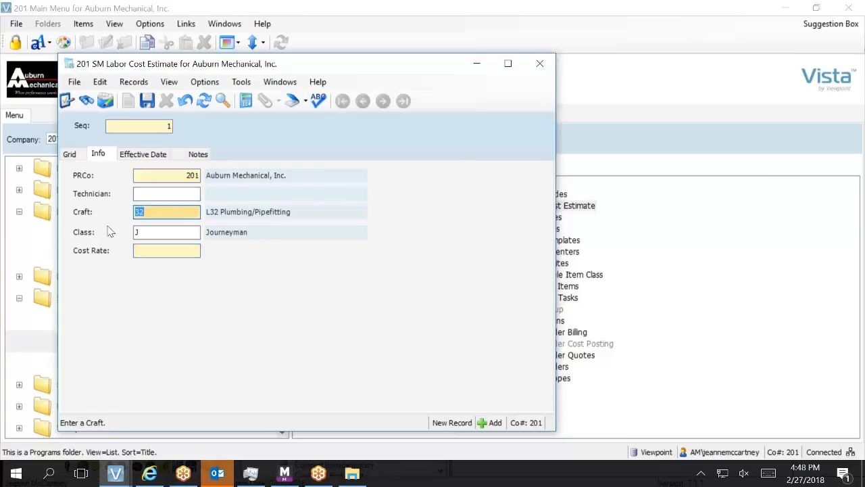
key("BackSpace")
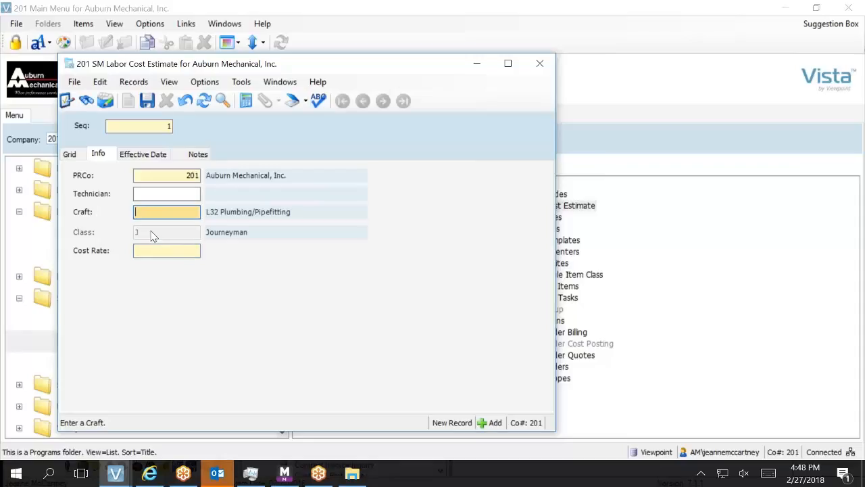
key("Tab")
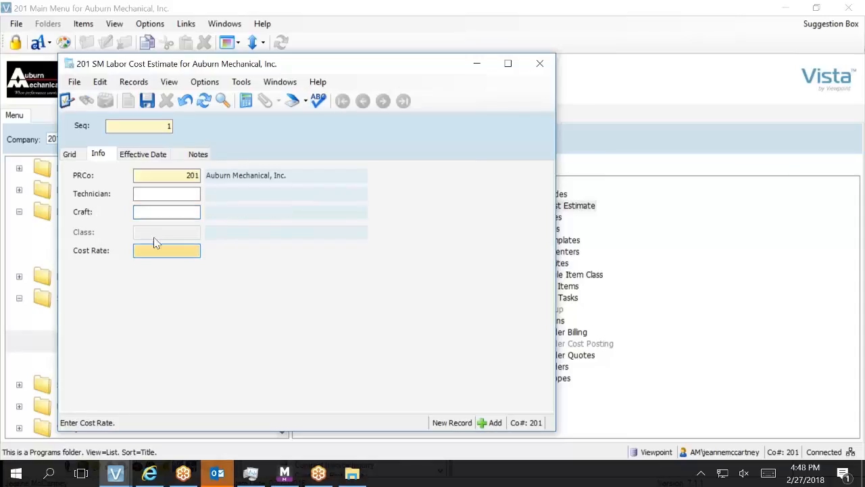
type("0")
key("Tab")
left_click(147, 101)
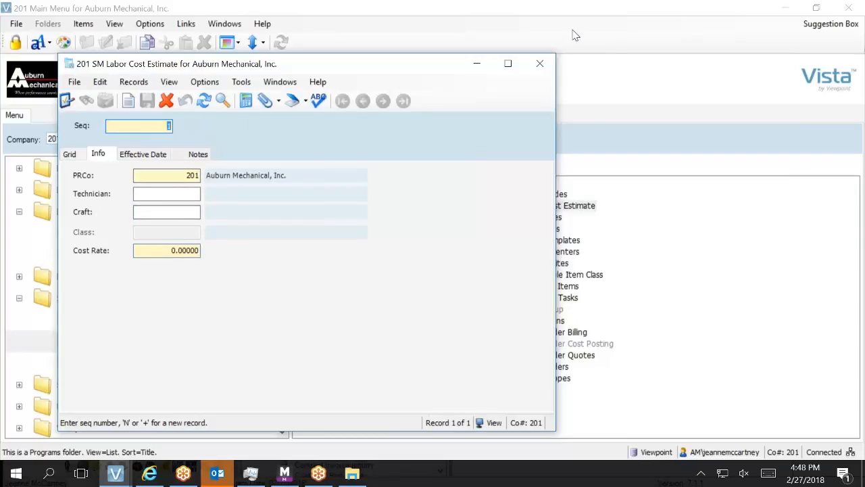
left_click(542, 63)
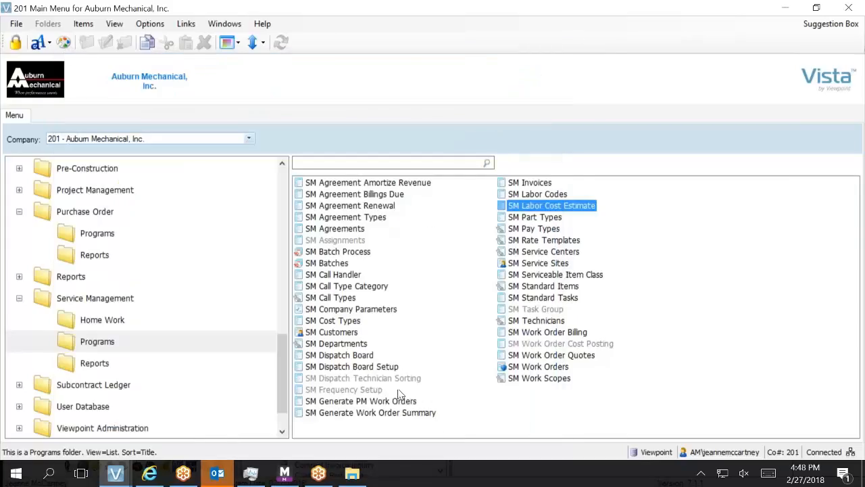
mouse_move(115, 473)
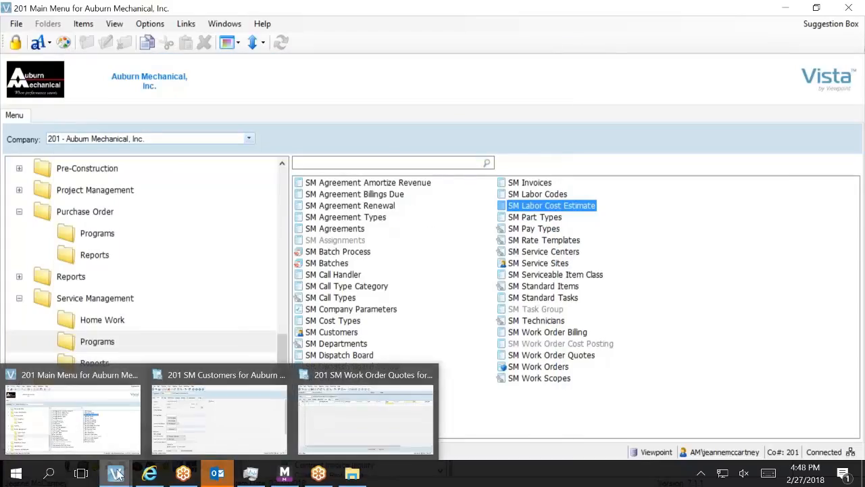
mouse_move(227, 451)
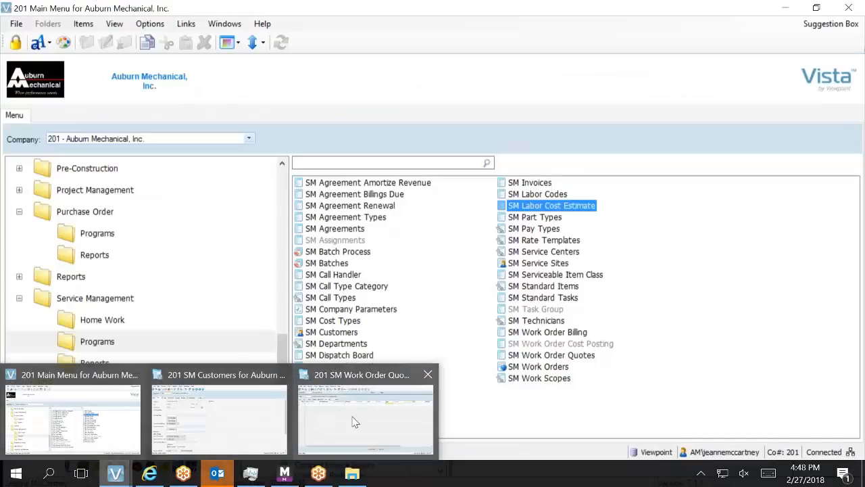
left_click(351, 420)
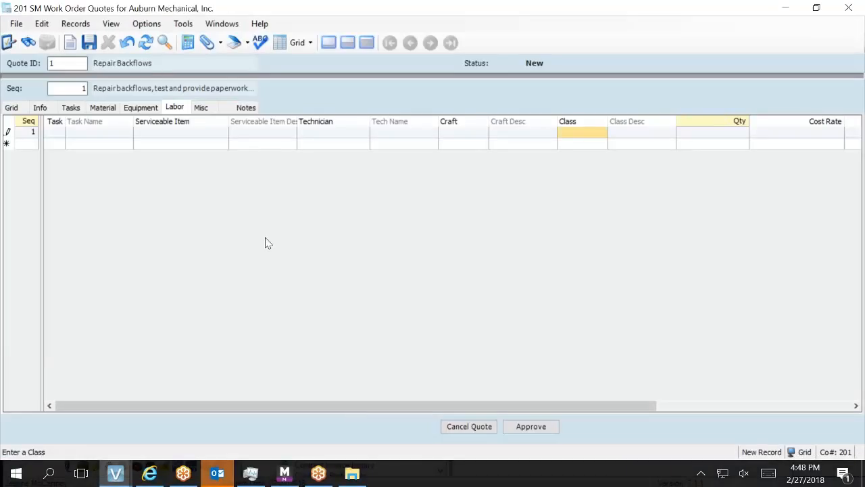
left_click(351, 135)
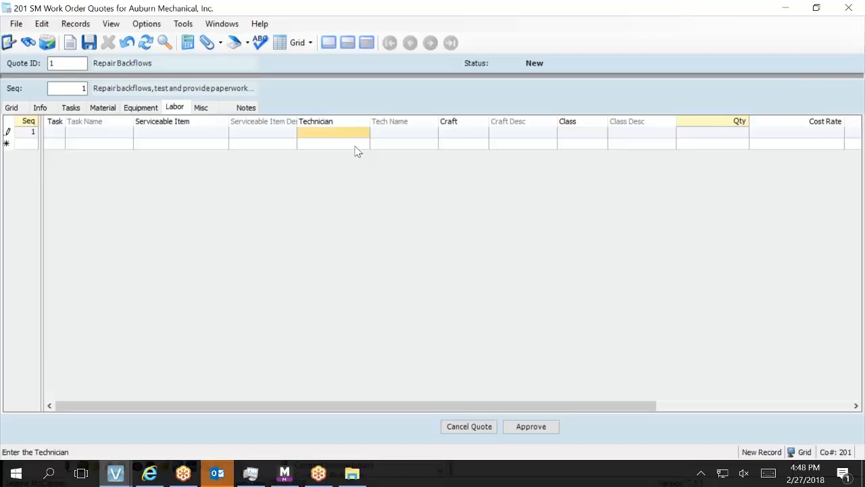
left_click_drag(425, 406, 590, 425)
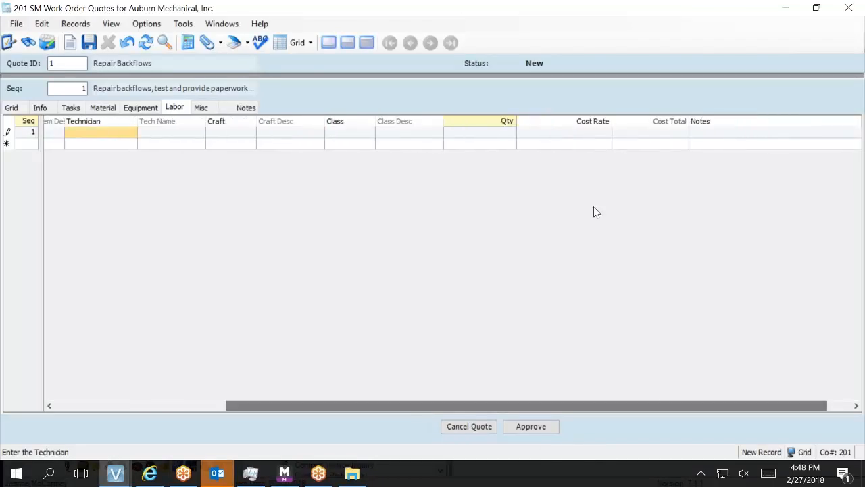
left_click(514, 132)
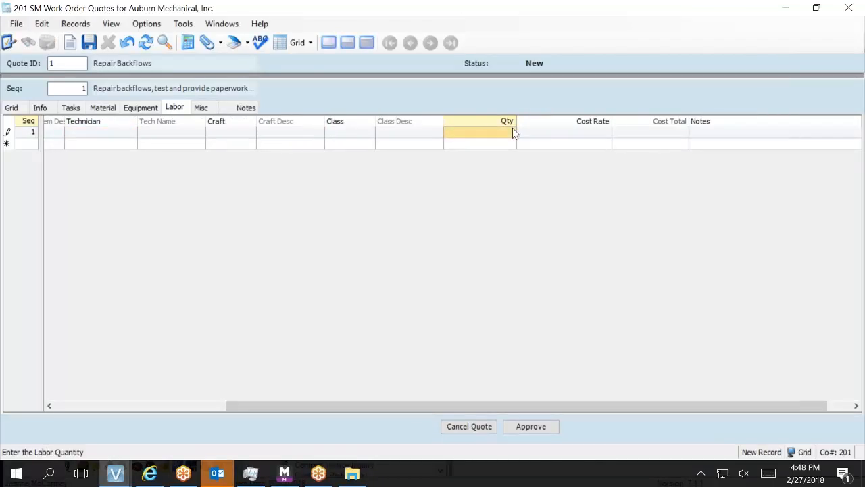
type("4")
key("Tab")
type("141")
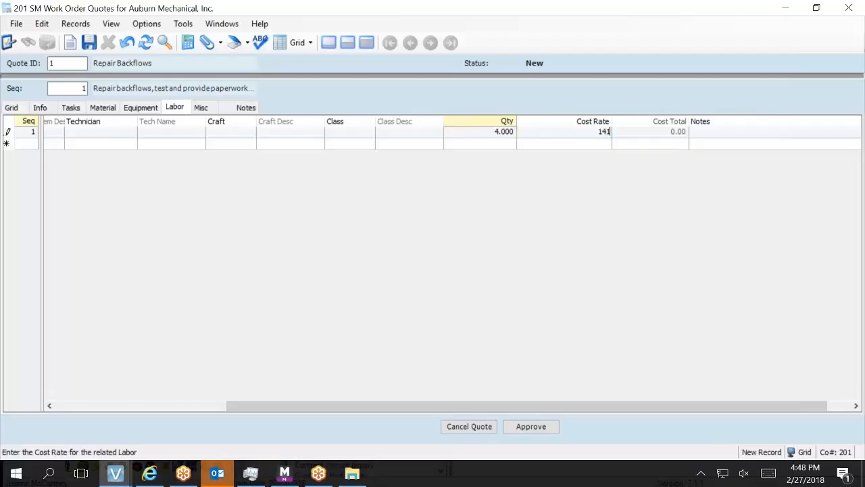
key("Tab")
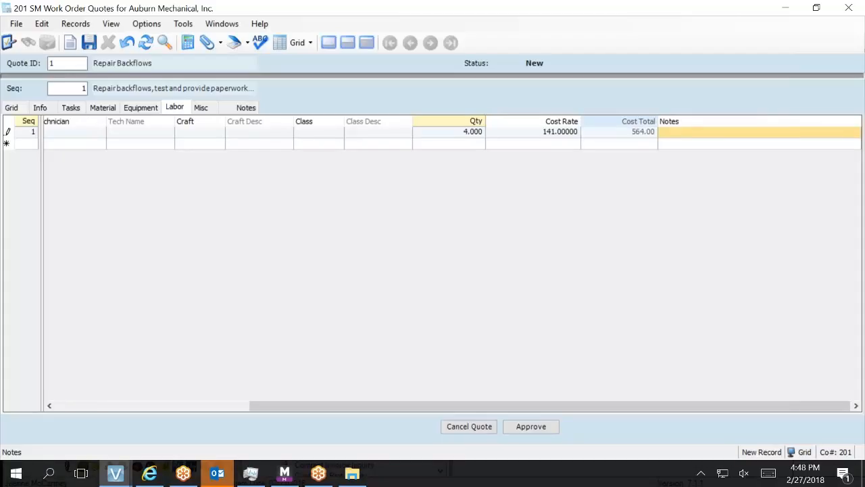
left_click(515, 133)
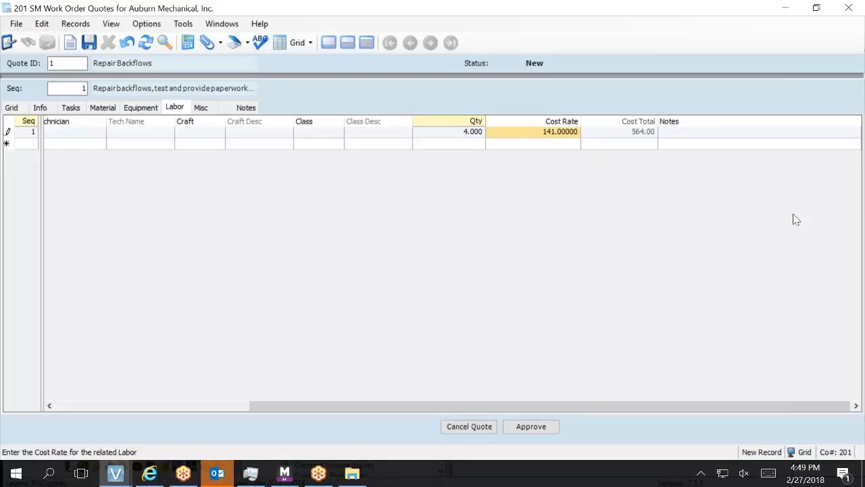
Change the sequence's Price Method to T - Time and Material on the Info tab.
left_click(40, 109)
left_click(128, 220)
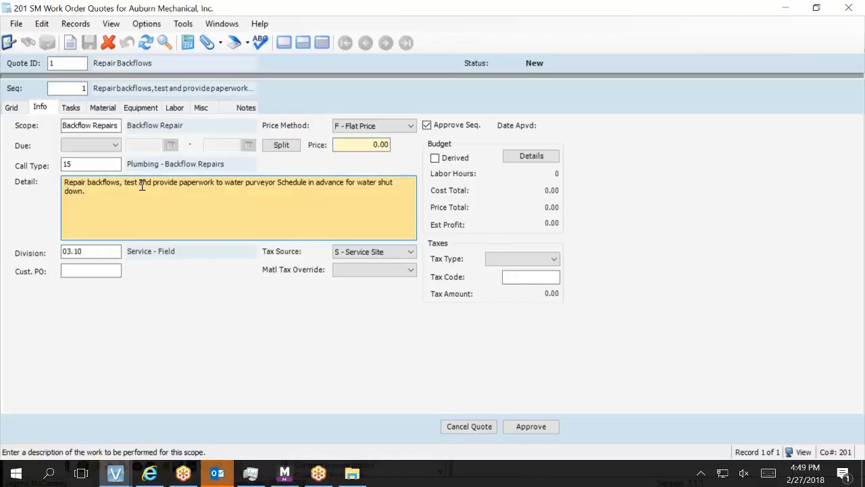
left_click(385, 127)
left_click(394, 147)
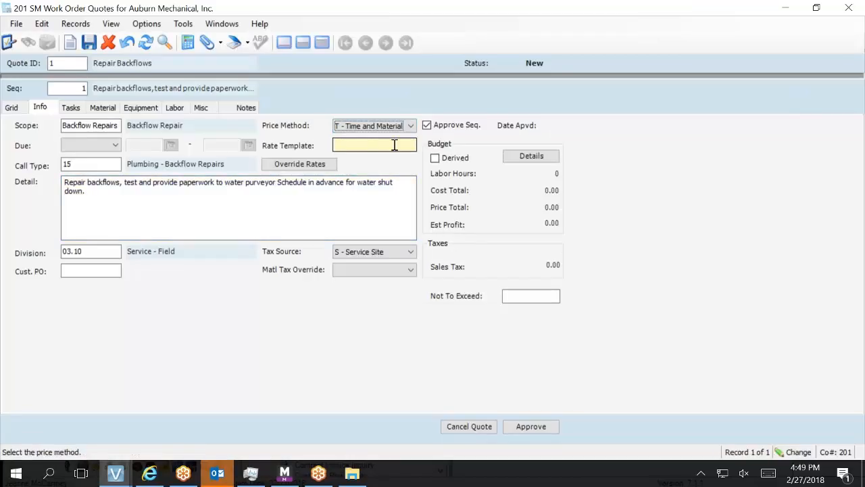
key("alt+Down")
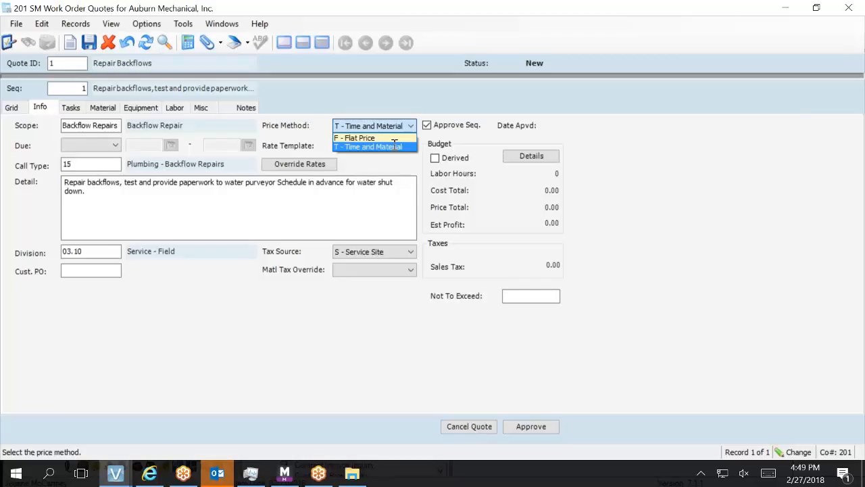
key("Tab")
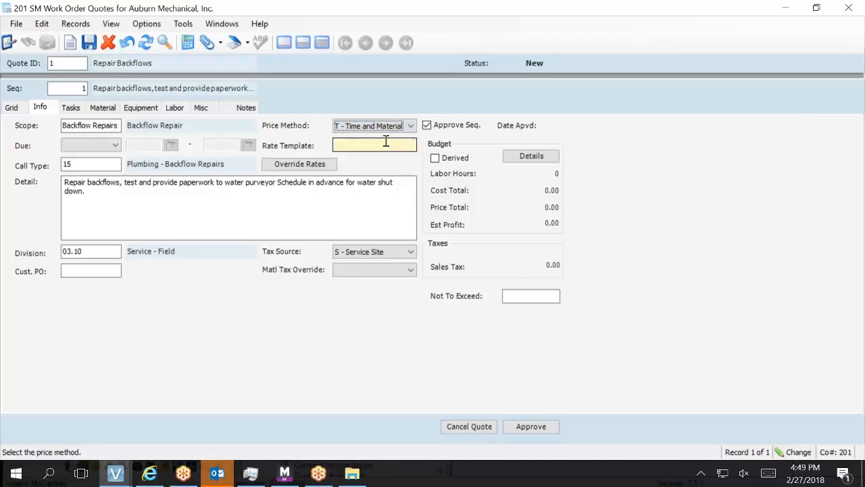
Set the rate template to PREFERRED and return to the Labor lines.
key("F4")
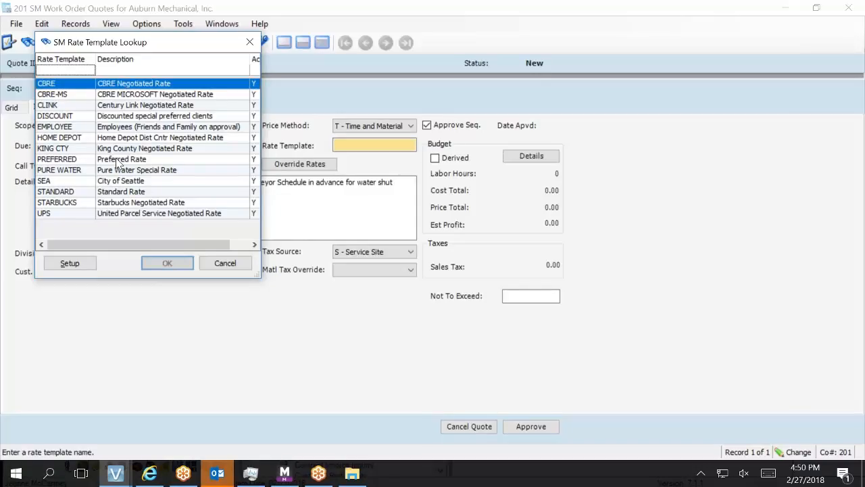
left_click(116, 159)
left_click(181, 263)
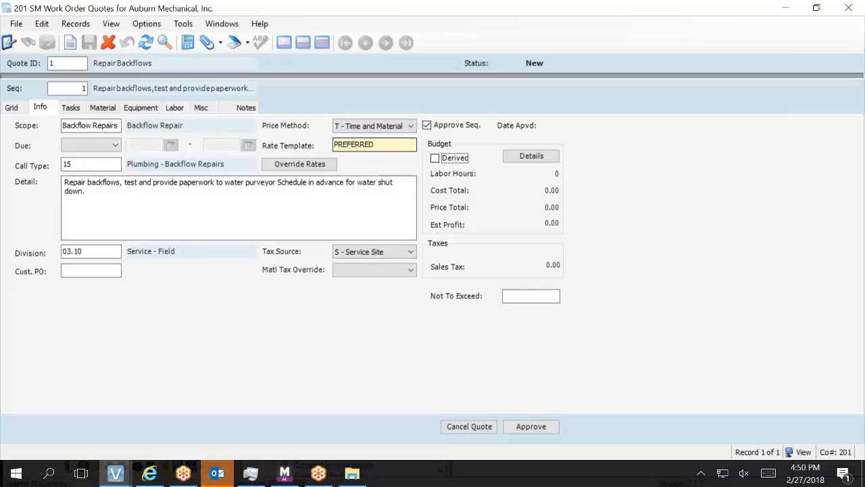
left_click(177, 110)
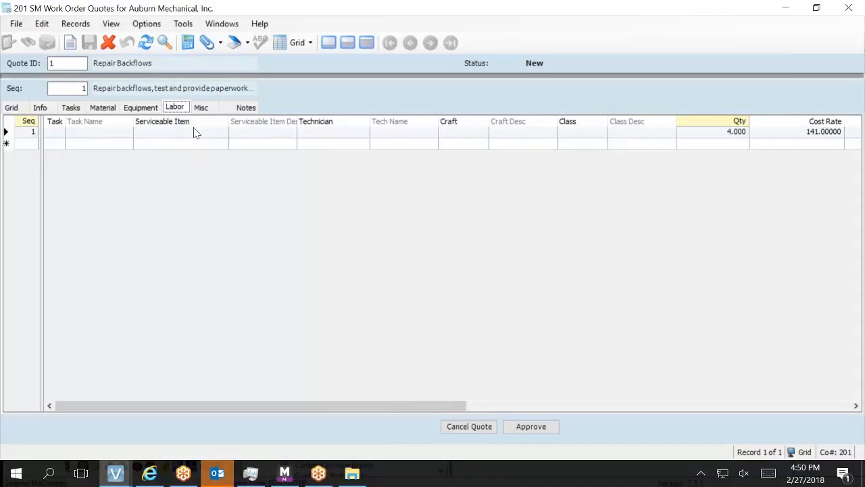
Check Derived under Budget, giving 4 hours, 1,864.00 cost, 600.00 price, -1,264.00 profit.
left_click(194, 133)
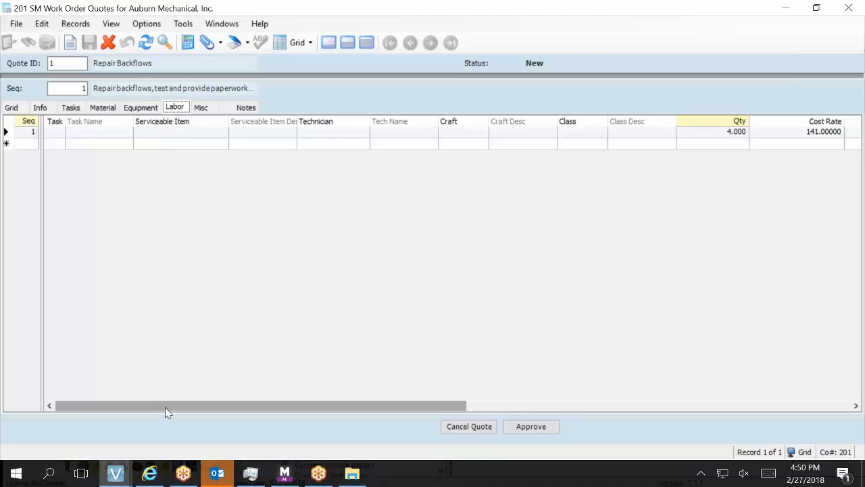
left_click_drag(169, 406, 152, 406)
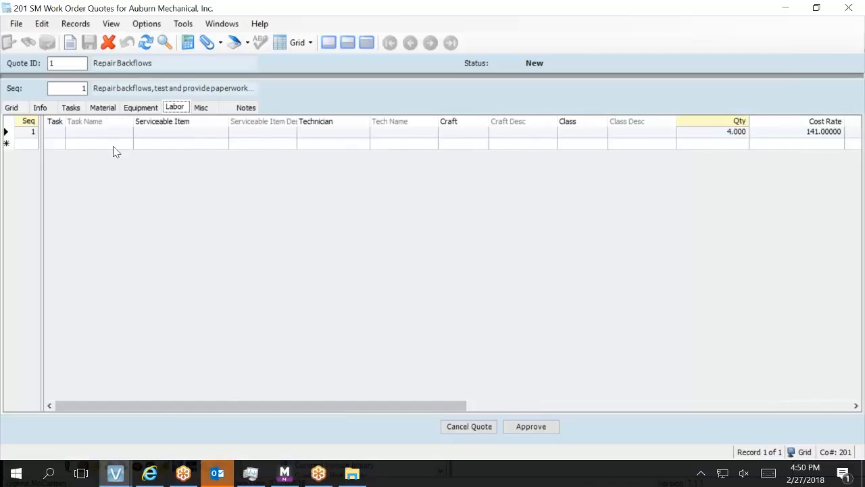
left_click(43, 110)
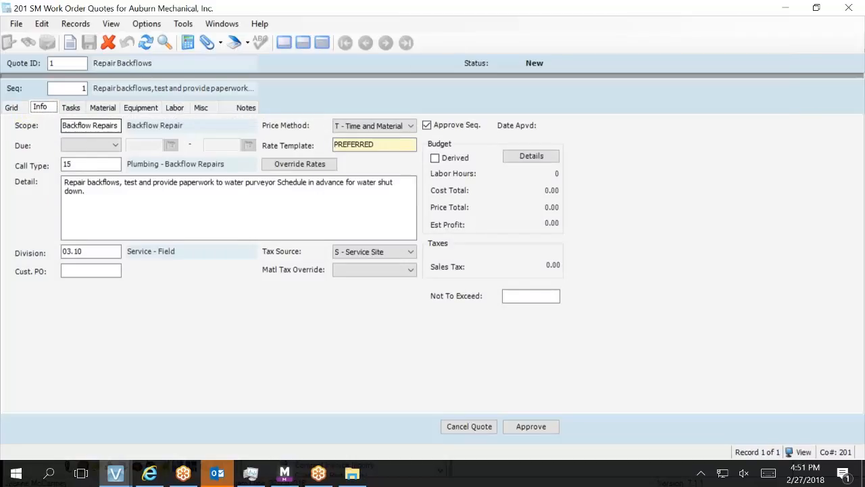
left_click(170, 109)
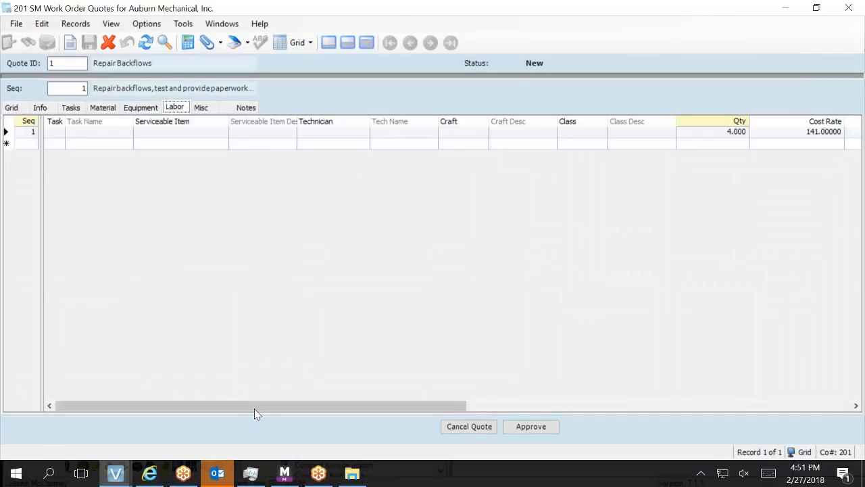
left_click_drag(253, 406, 335, 431)
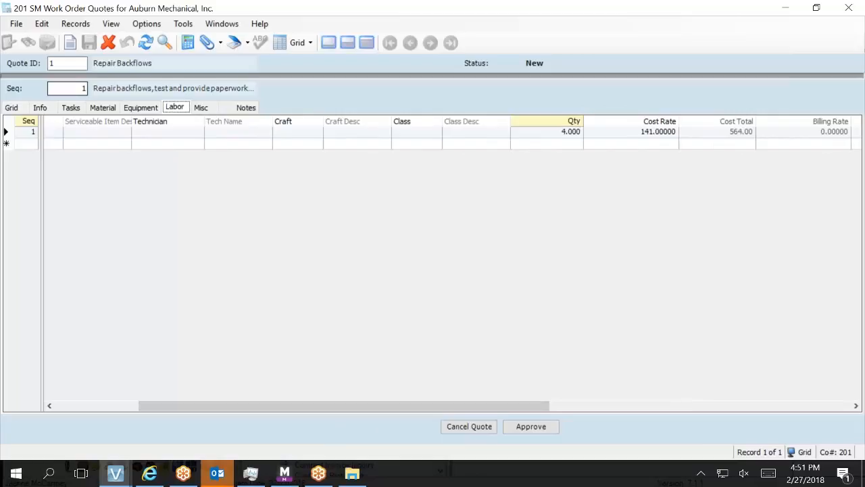
left_click(40, 108)
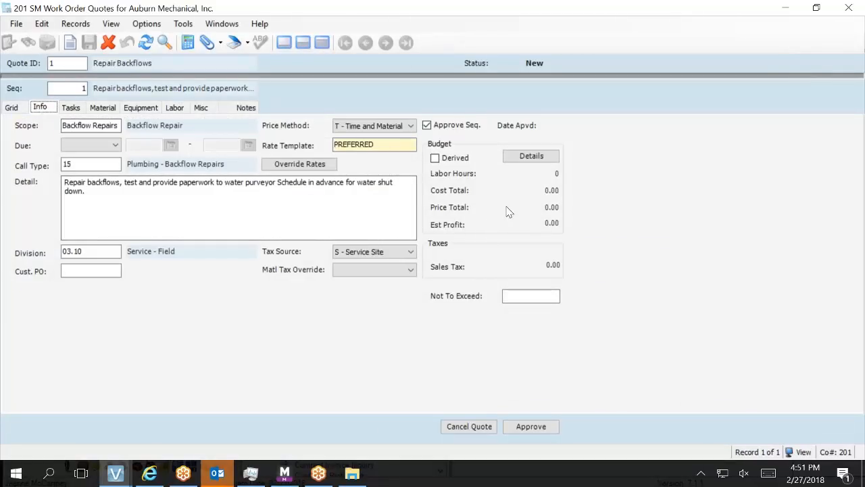
left_click(450, 161)
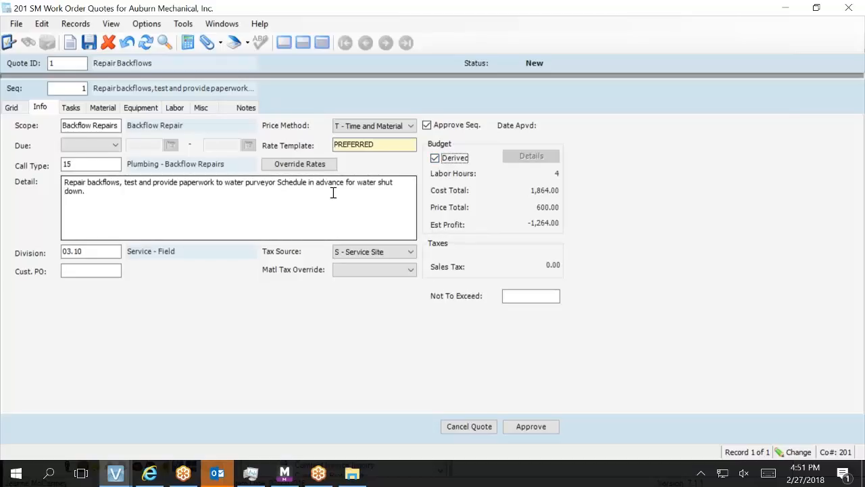
Click into Not To Exceed, then scroll the Labor lines to see the 0.00000 billing rate.
left_click(508, 296)
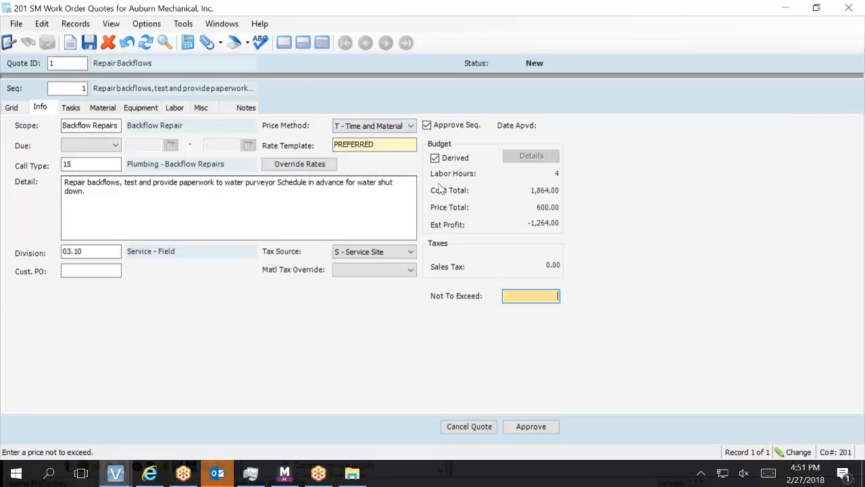
left_click(175, 108)
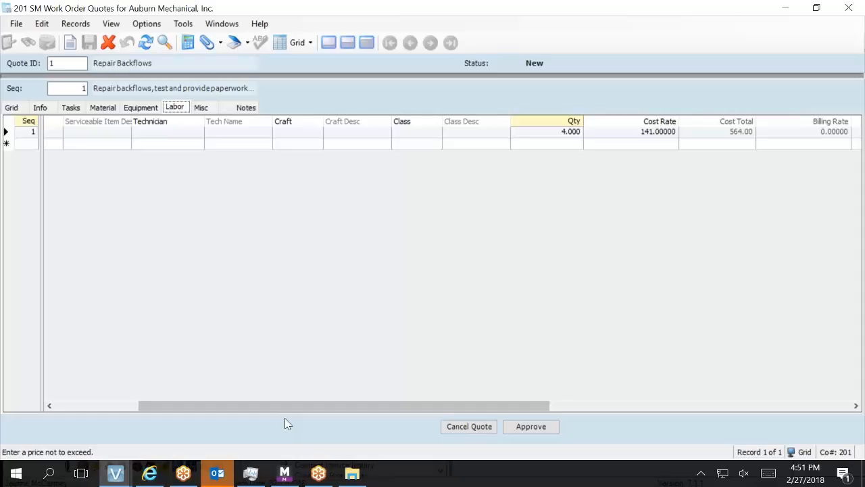
left_click_drag(284, 409, 281, 436)
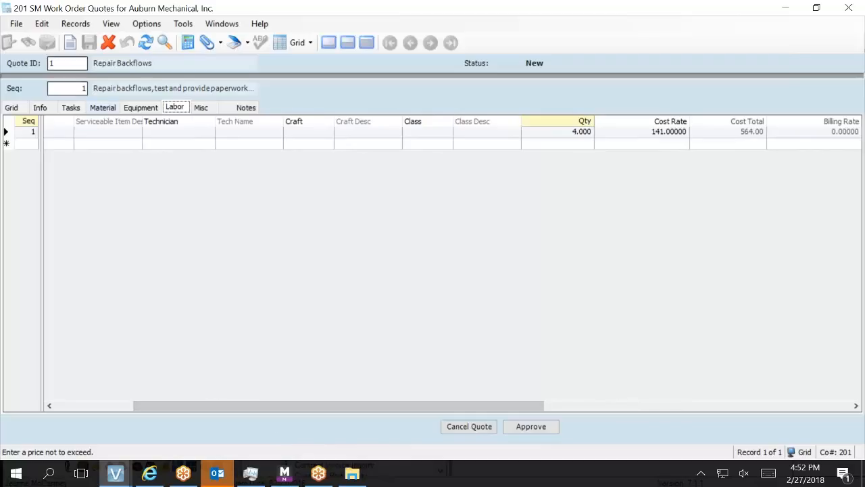
Review the Material and Equipment lines, then return to the Info page showing the 1,864.00 cost budget.
left_click(103, 108)
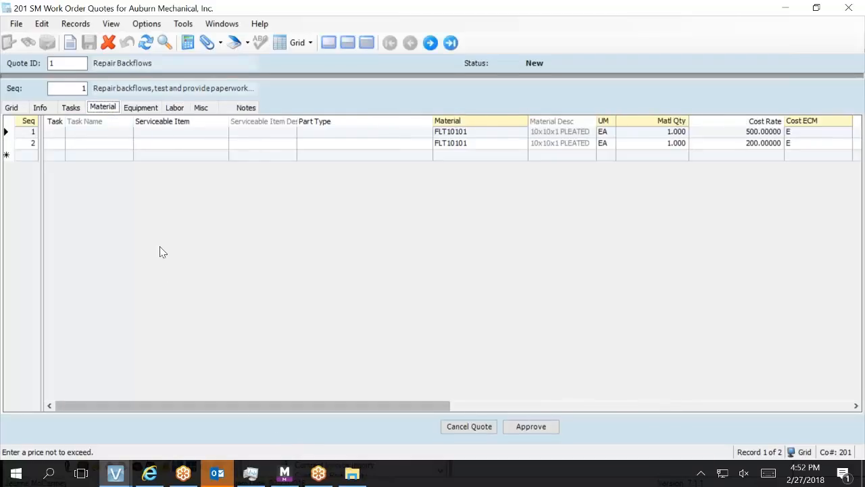
left_click(150, 113)
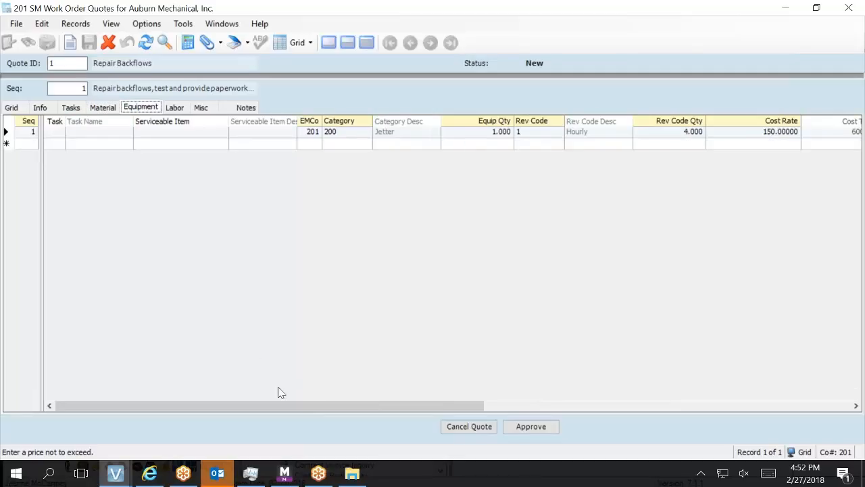
left_click_drag(297, 404, 528, 475)
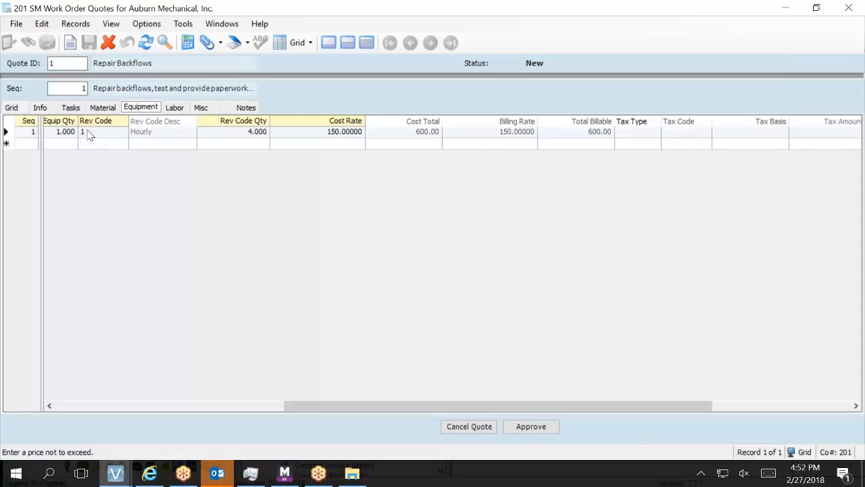
left_click(41, 108)
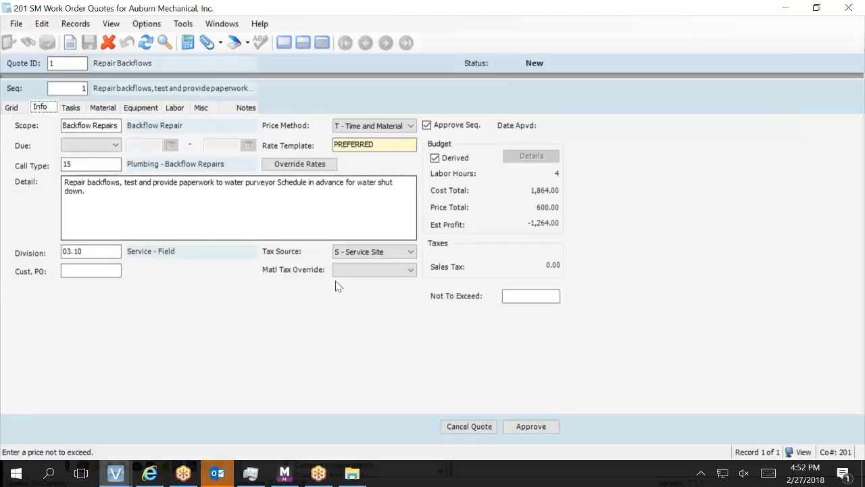
left_click(376, 144)
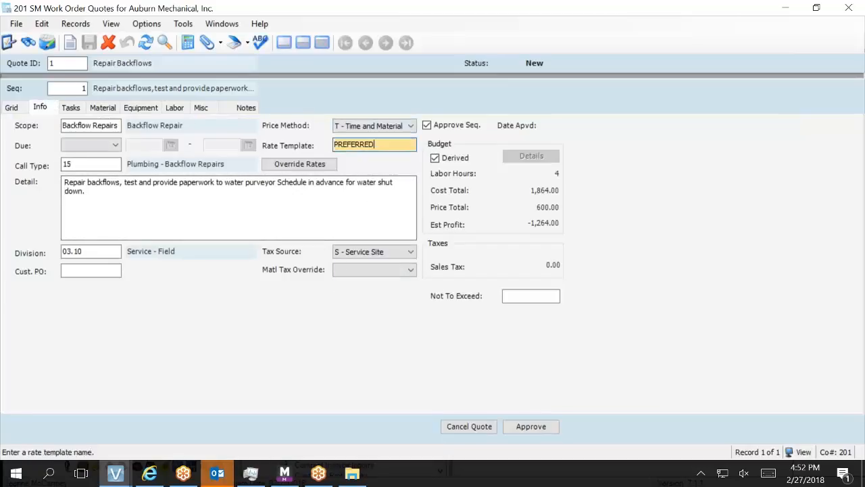
key("F5")
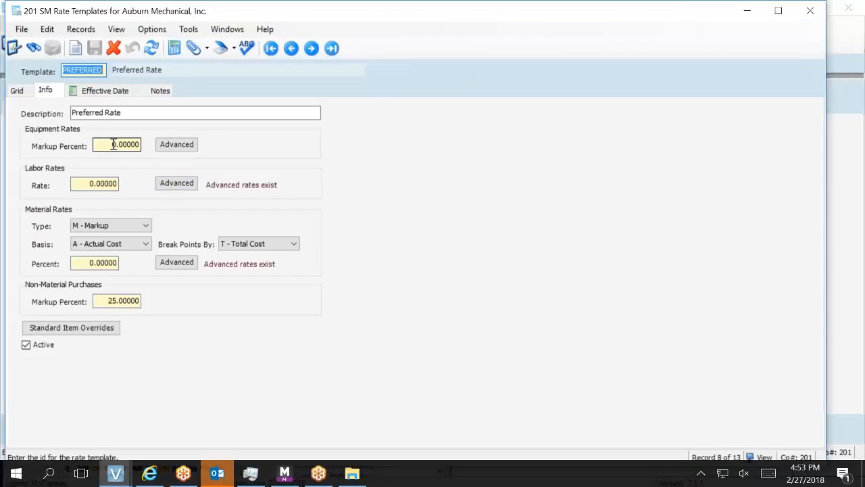
left_click(179, 153)
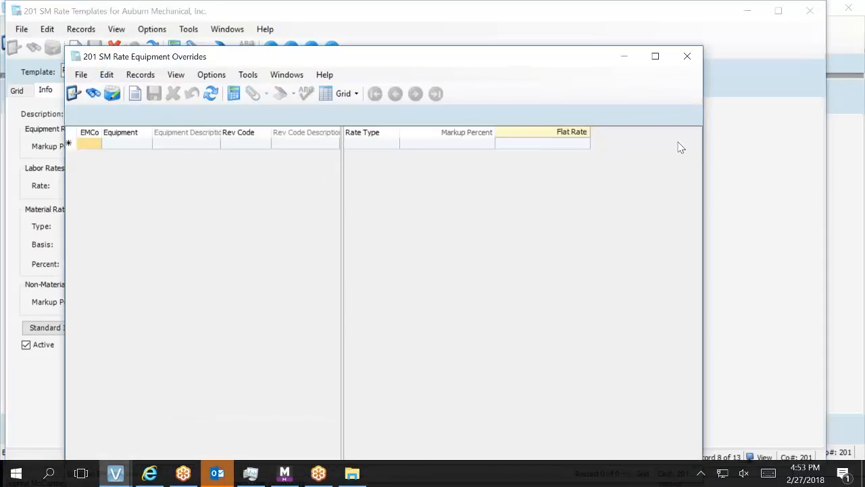
left_click(677, 54)
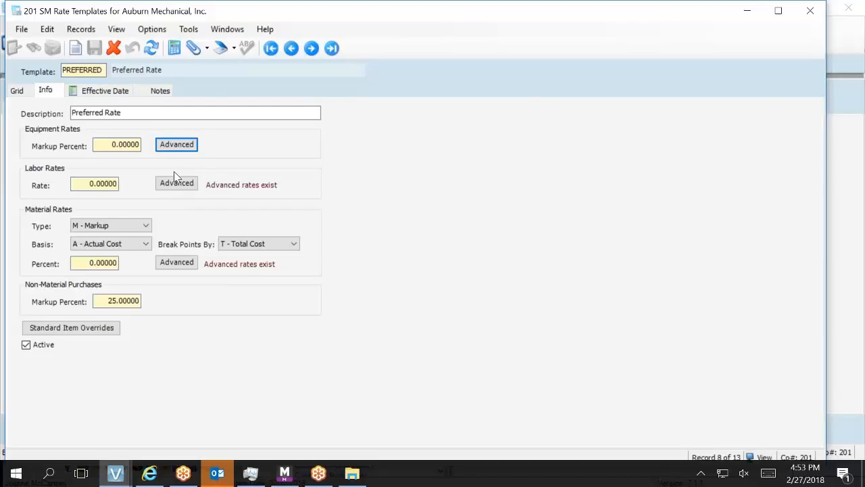
left_click(176, 146)
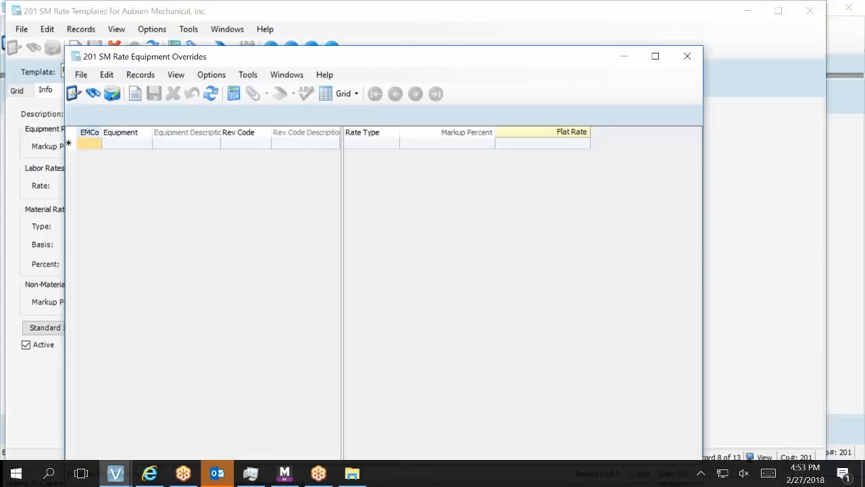
left_click(90, 143)
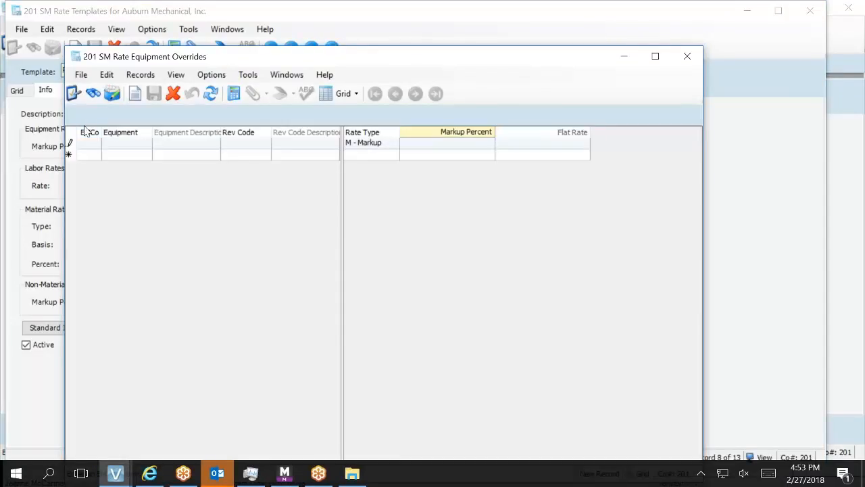
left_click(687, 57)
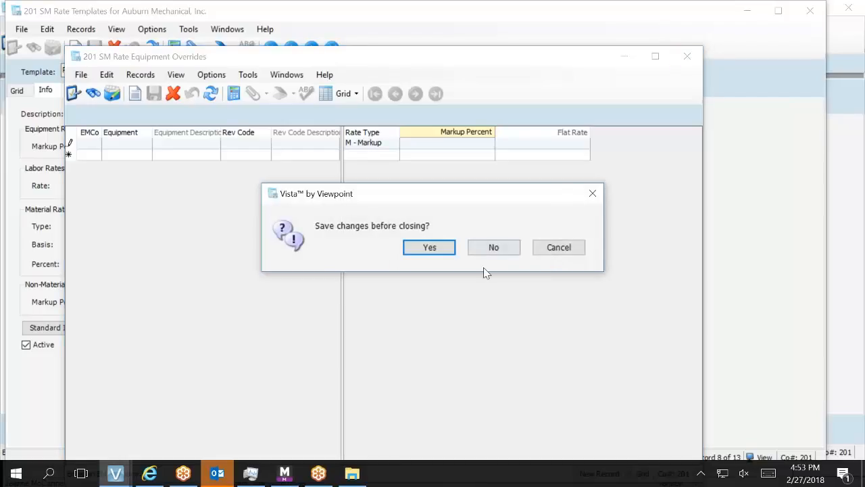
left_click(501, 247)
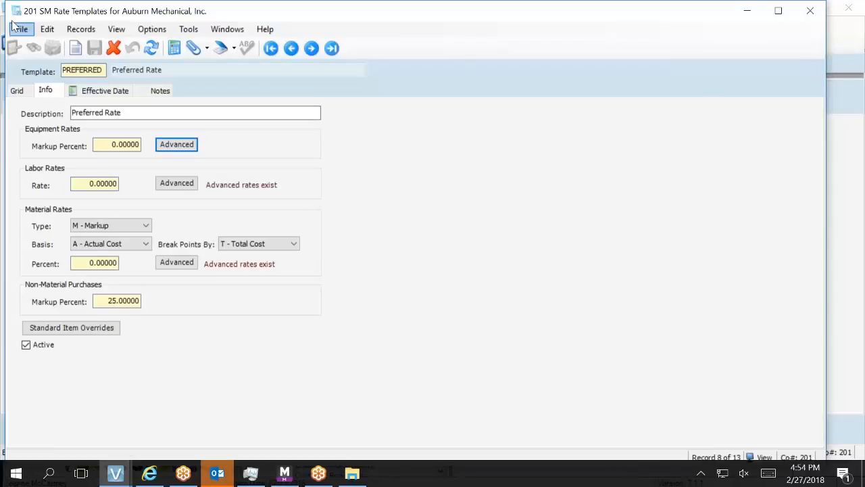
Move the SM Rate Templates window aside and close it, revealing Quote 1 with the PREFERRED template.
left_click_drag(270, 14, 265, 52)
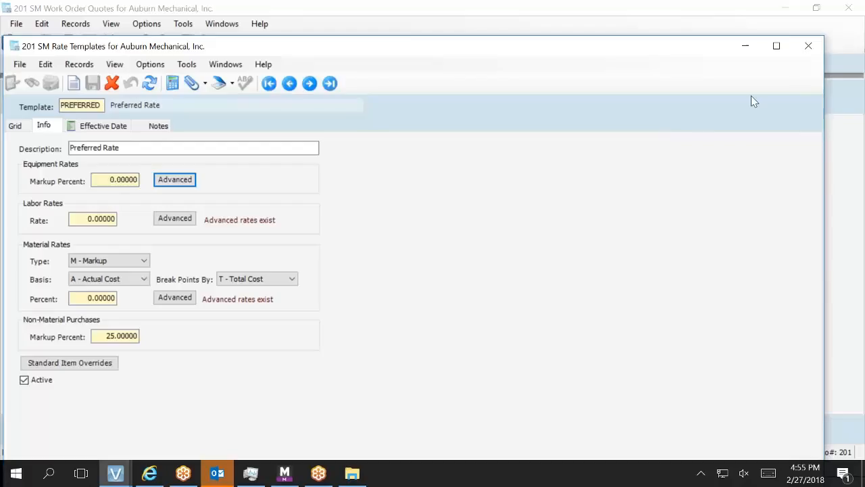
left_click(809, 56)
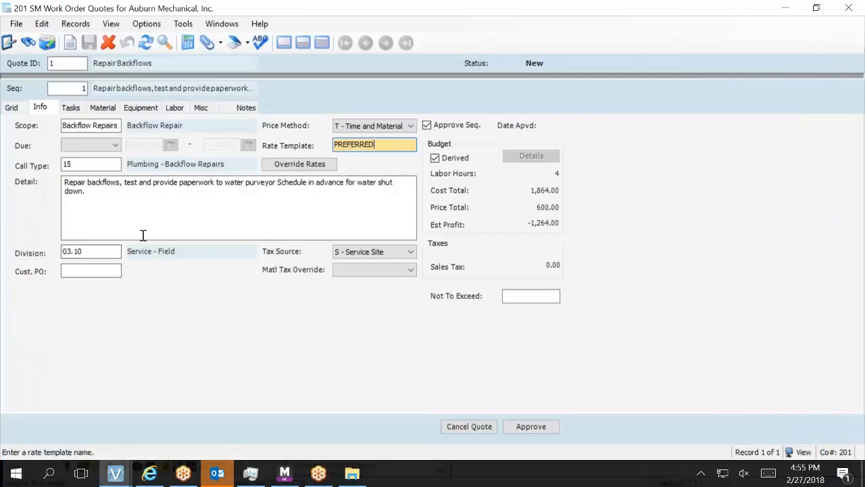
Accept PREFERRED as the quote's rate template and bring the 201 Main Menu to the front.
left_click(147, 225)
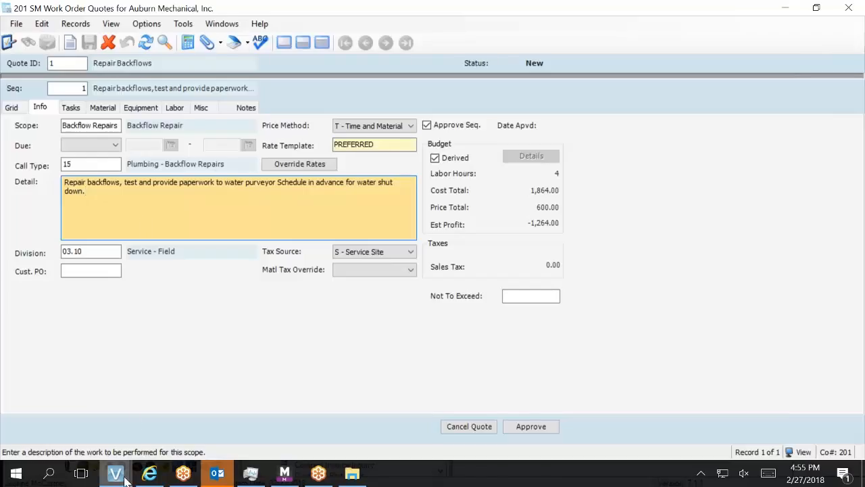
mouse_move(122, 476)
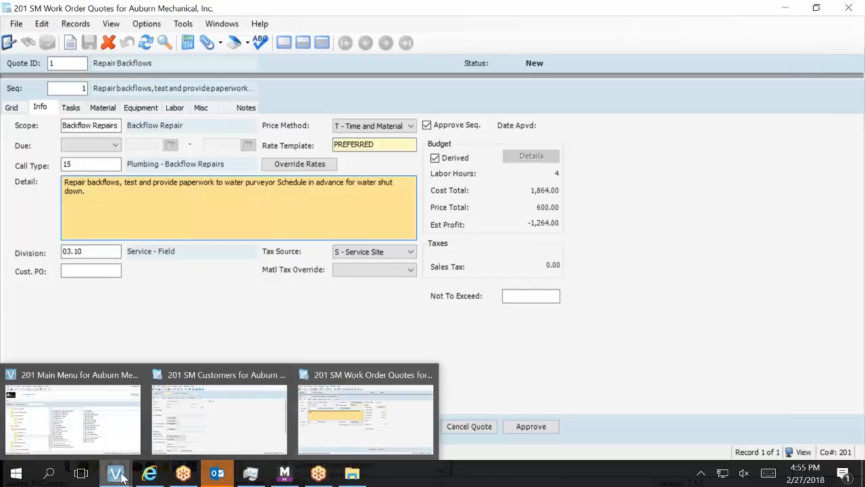
left_click(101, 408)
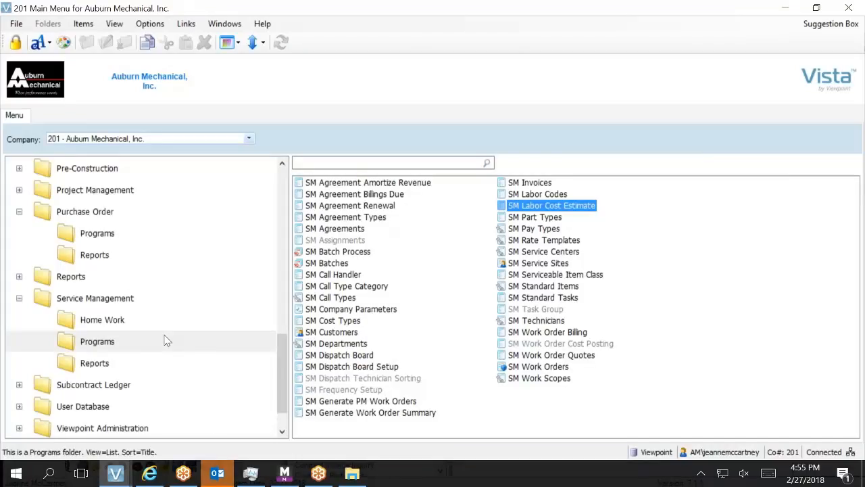
scroll(166, 340, "up", 4)
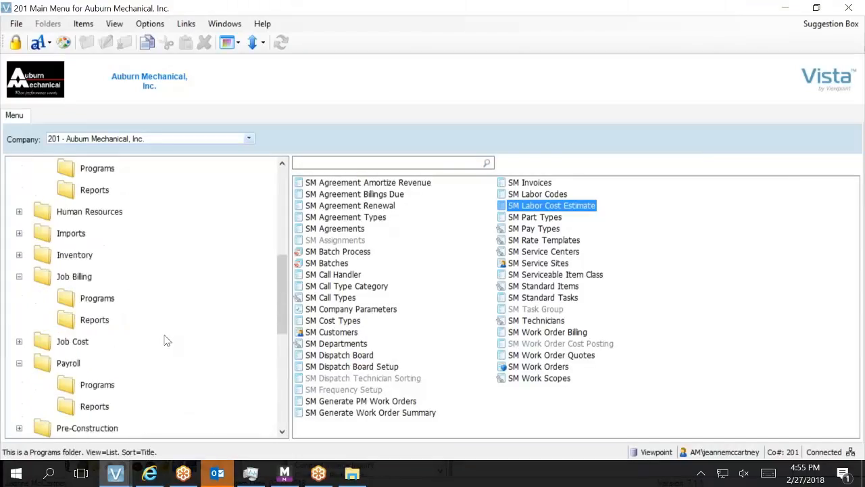
scroll(167, 340, "up", 2)
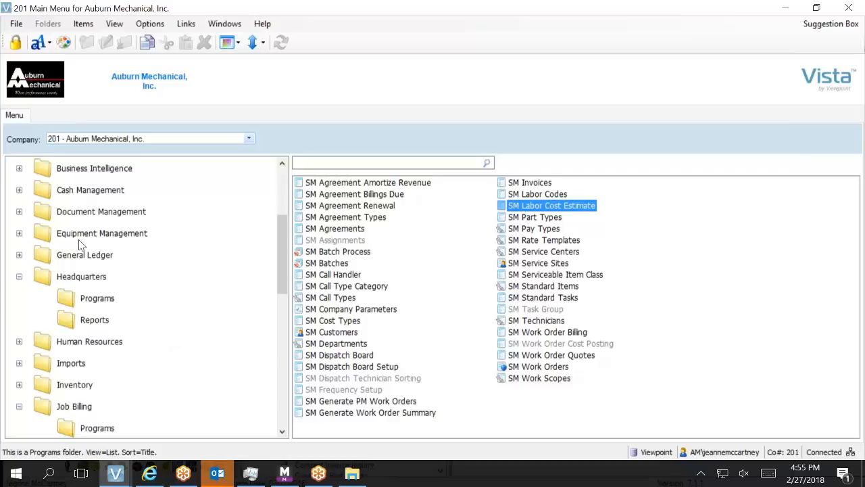
Expand the Equipment Management folder in the Main Menu tree.
left_click(19, 234)
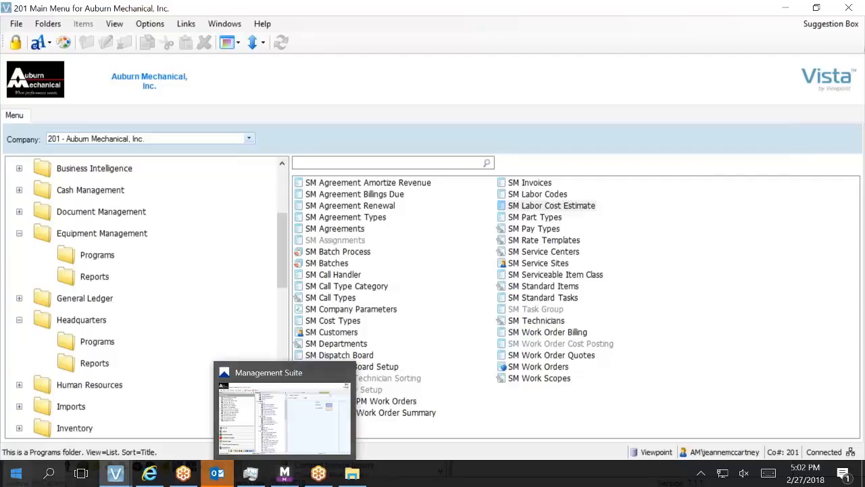
Review customer 10330, First Western Properties, in the SM Customers window, then close it.
mouse_move(109, 478)
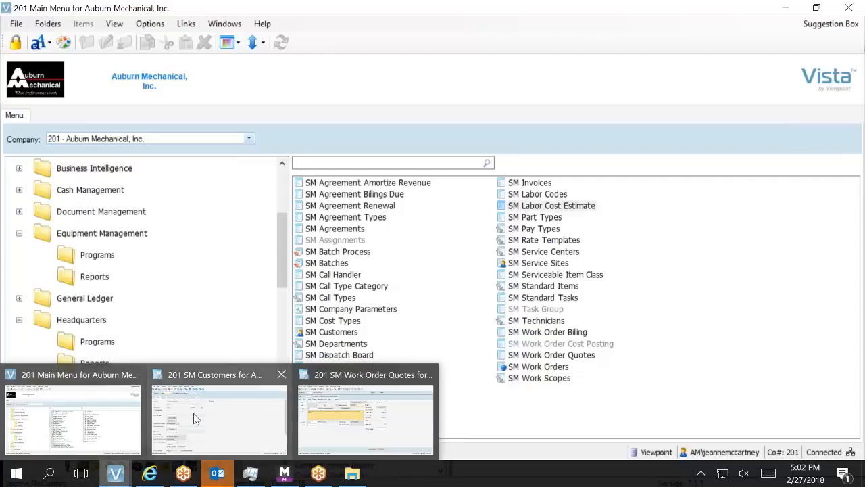
mouse_move(211, 410)
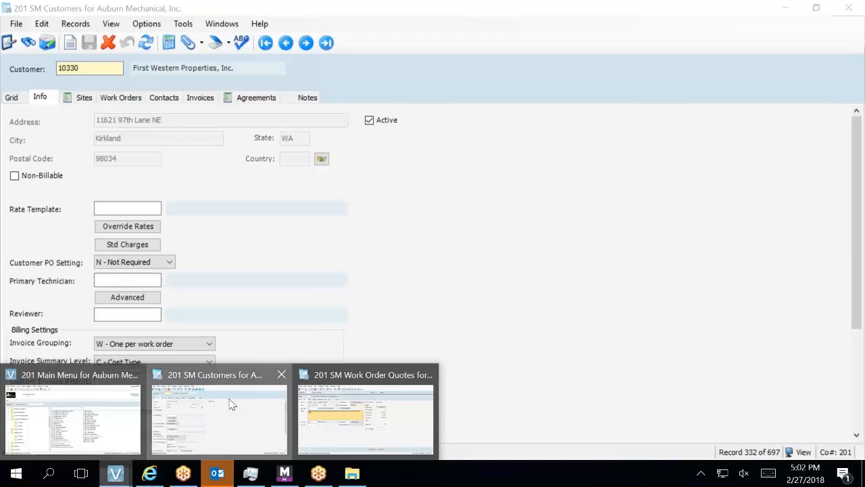
left_click(230, 404)
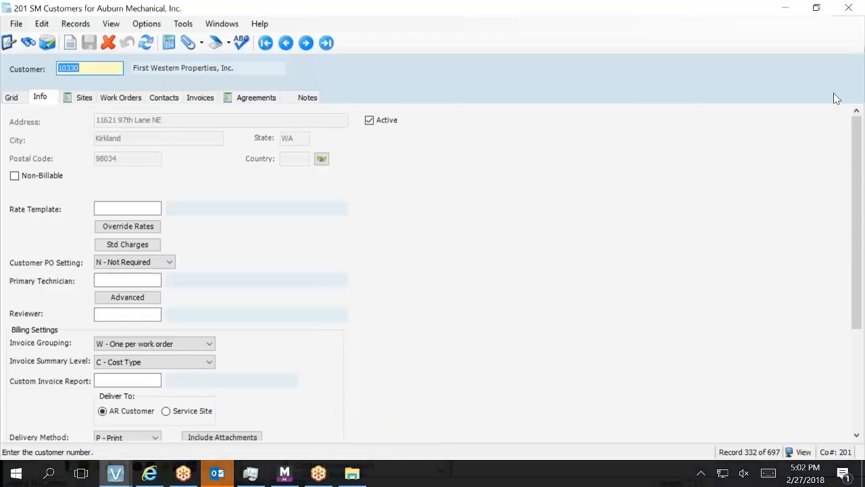
left_click(858, 5)
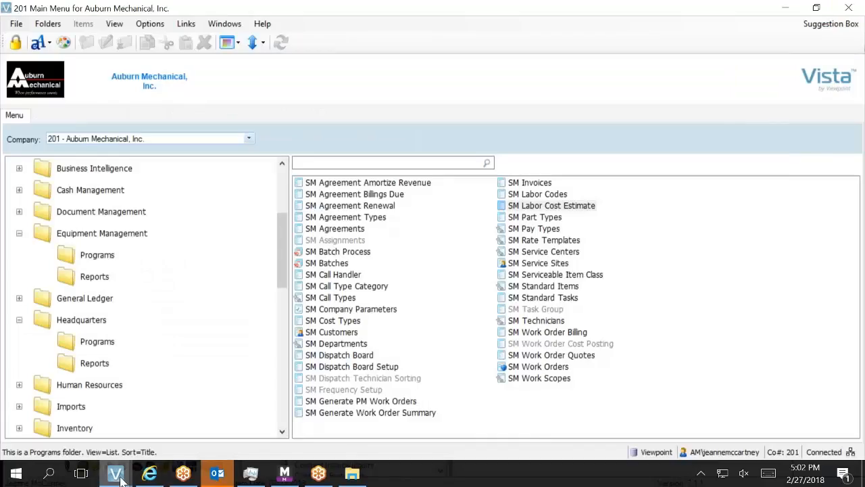
Bring the SM Work Order Quotes window with Quote 1, Repair Backflows, back to the front.
mouse_move(121, 480)
left_click(213, 405)
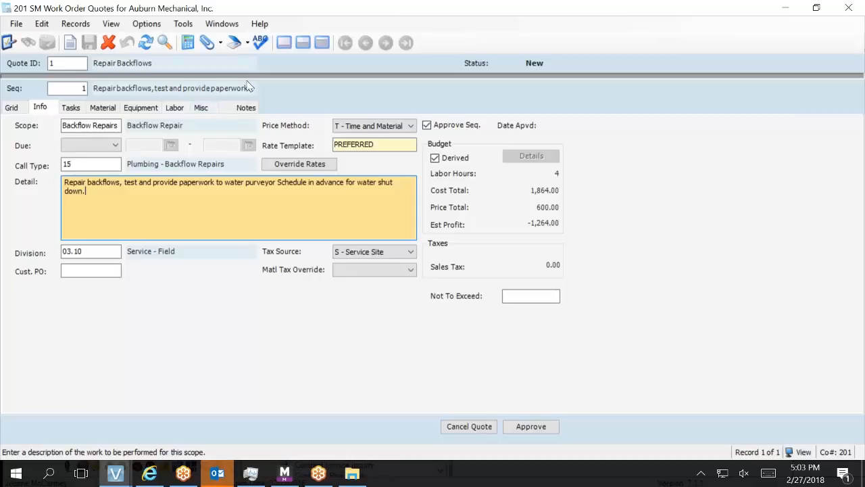
Set the scope's price method to F - Flat Price and dismiss the price error on the labor lines.
left_click(345, 127)
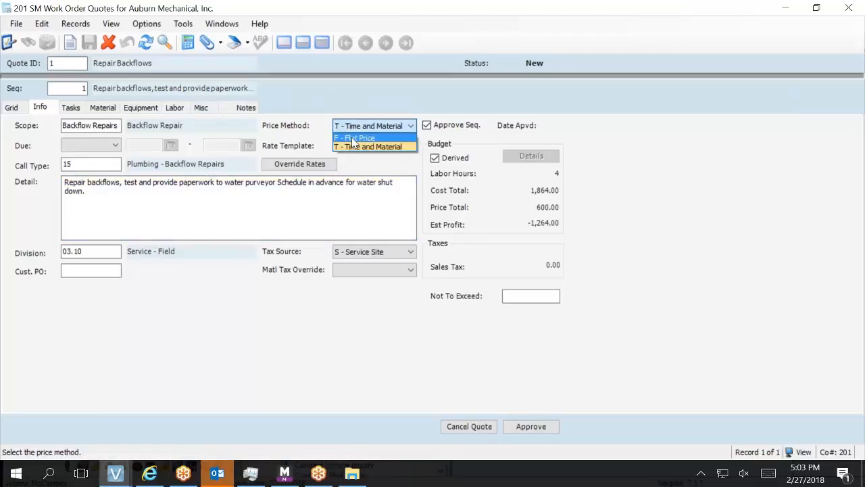
left_click(353, 139)
left_click(175, 108)
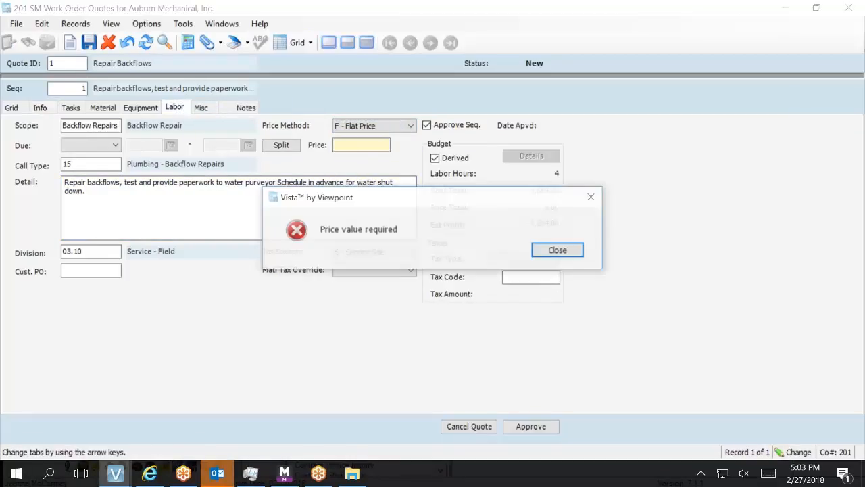
left_click(558, 248)
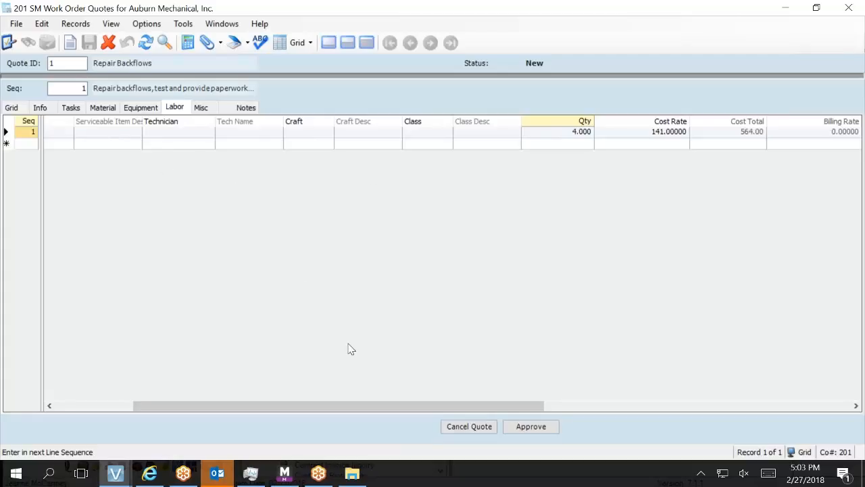
Show the quote header above the labor lines and select the Customer Contact Name field.
left_click(347, 42)
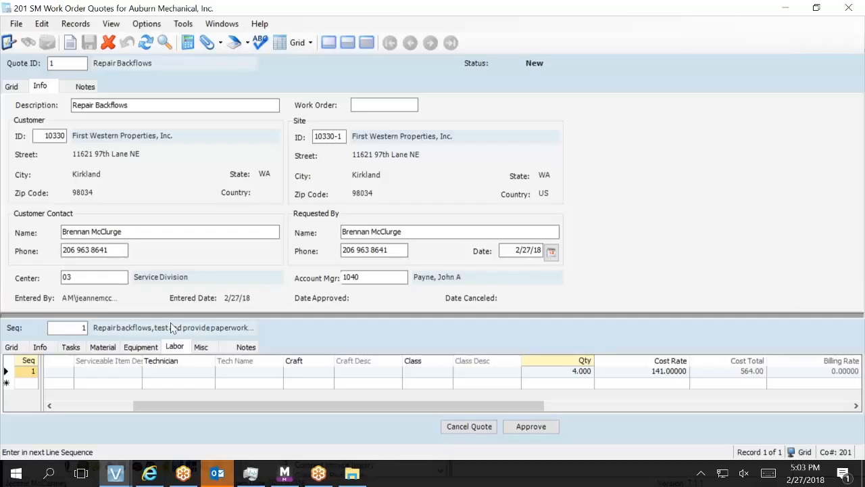
left_click(124, 232)
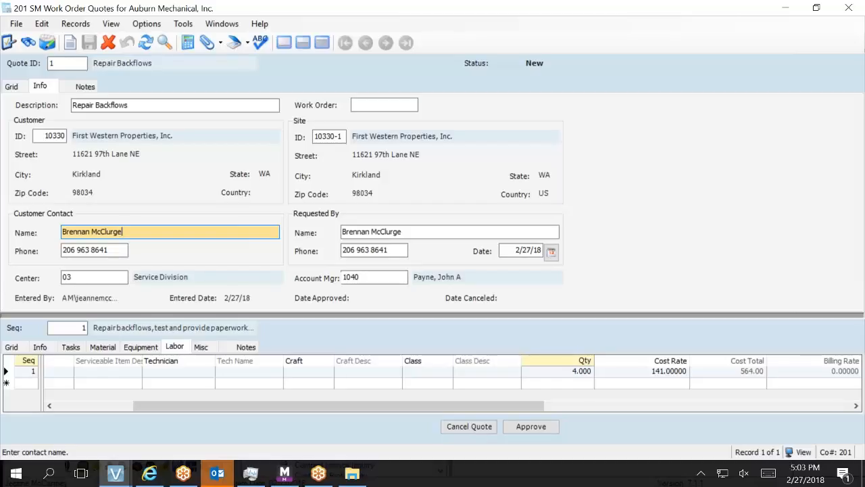
Remove the extra trailing letter from the HQ contact's last name and save the contact.
key("F5")
left_click(221, 274)
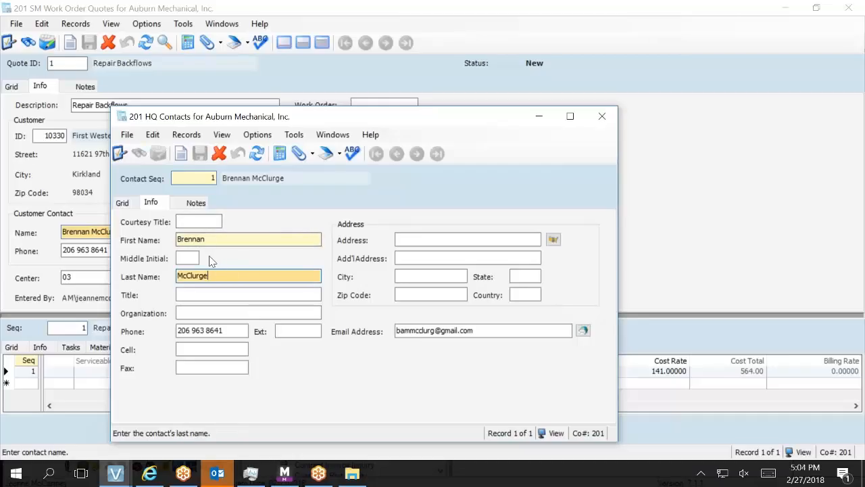
key("BackSpace")
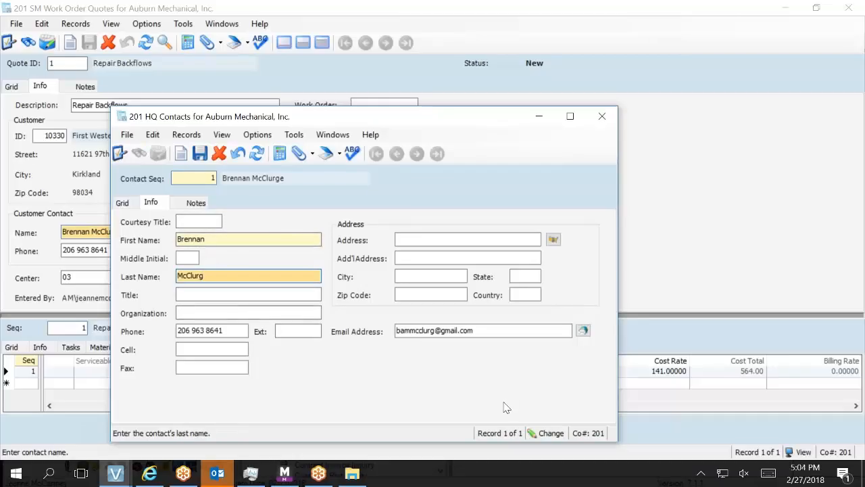
left_click(200, 154)
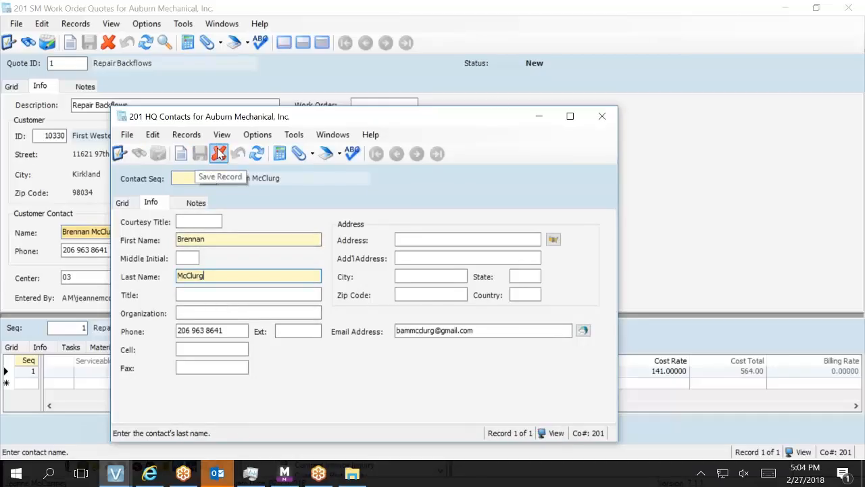
left_click(602, 117)
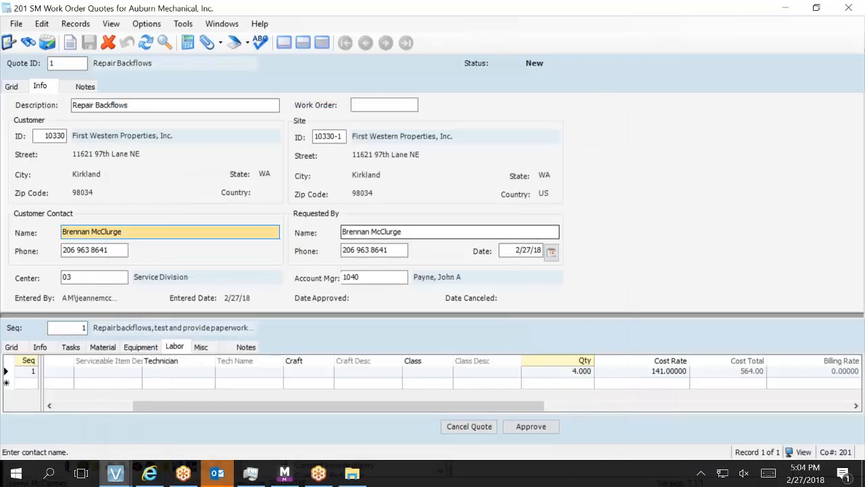
Reselect the corrected contact for Requested By and Customer Contact names, save, and close the quote.
left_click(409, 232)
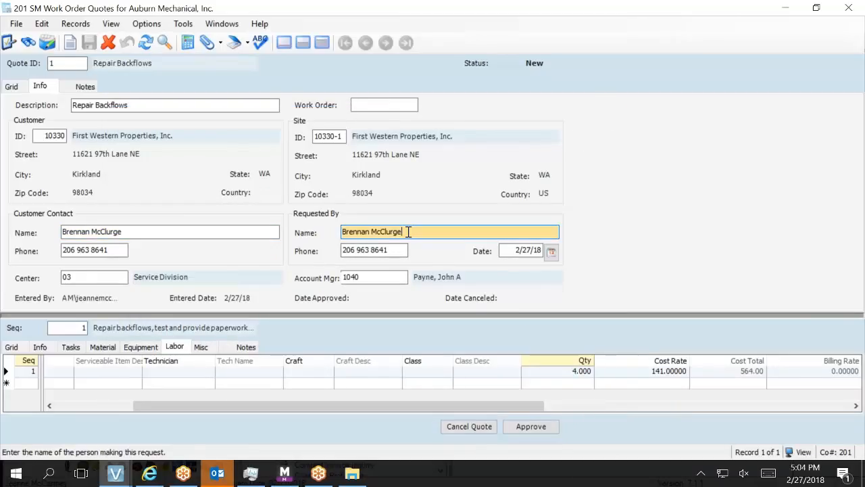
key("F4")
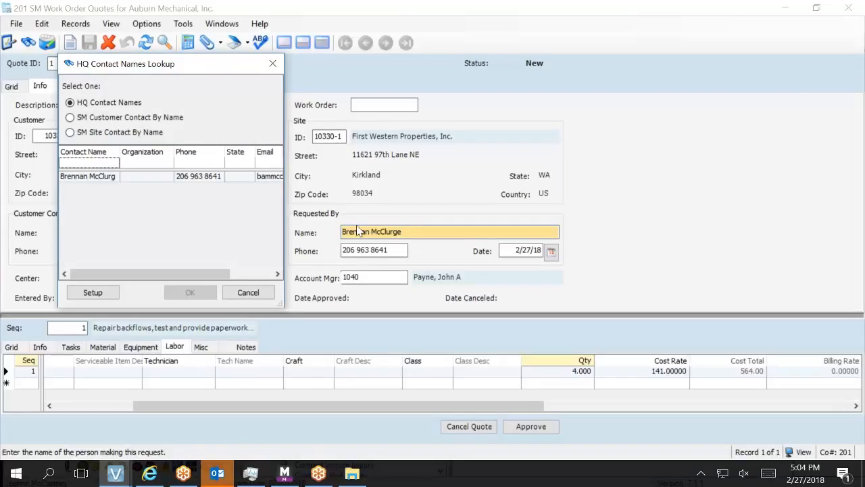
left_click(192, 179)
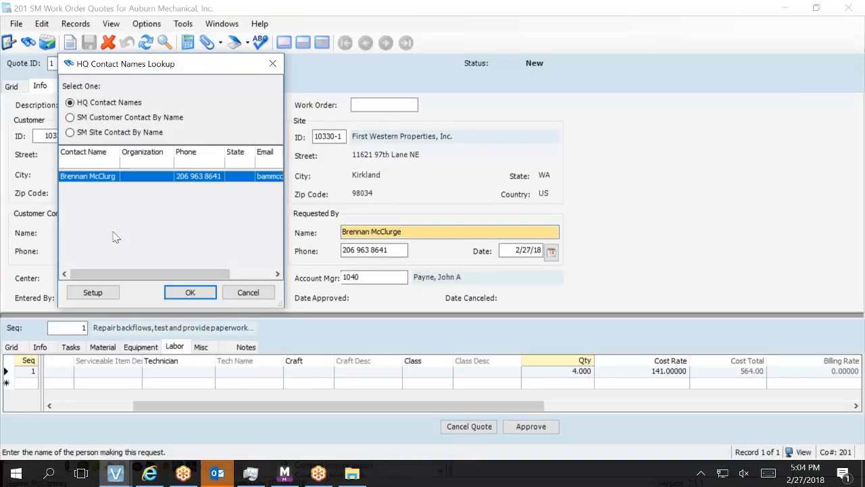
left_click(184, 293)
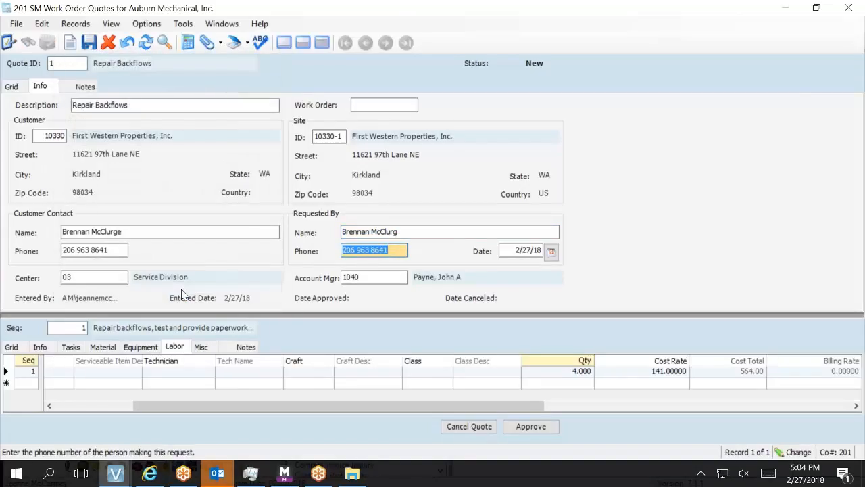
left_click(184, 231)
key("F4")
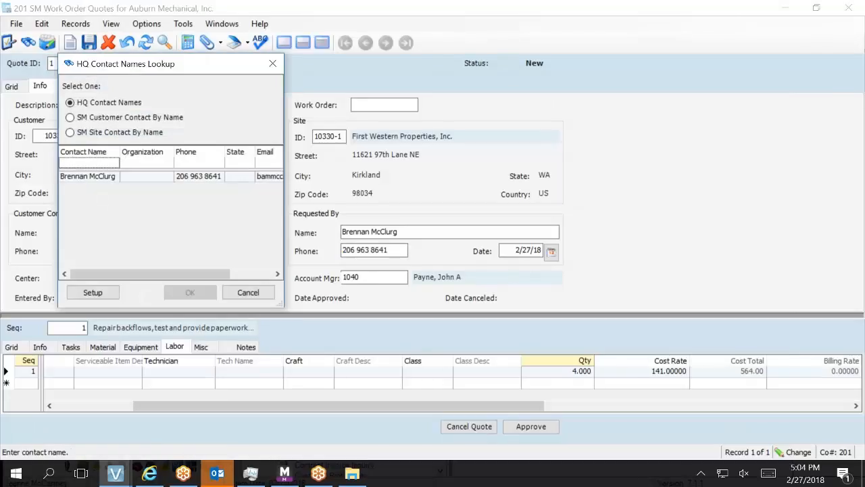
left_click(124, 178)
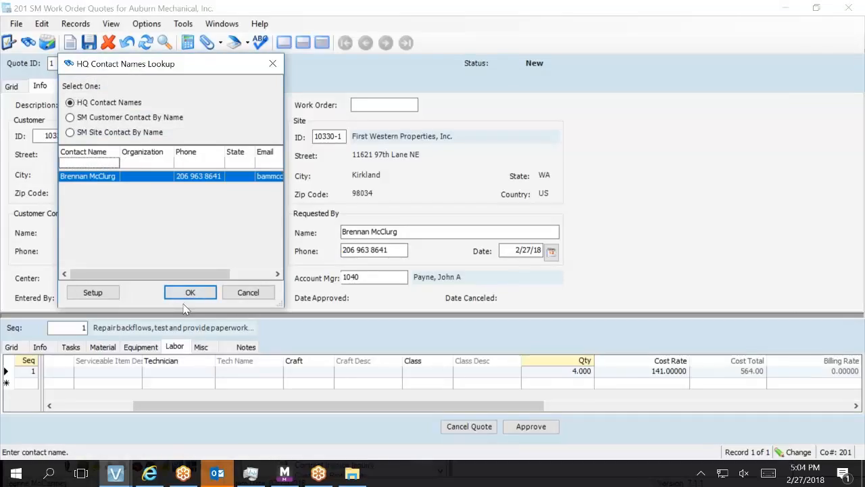
left_click(190, 292)
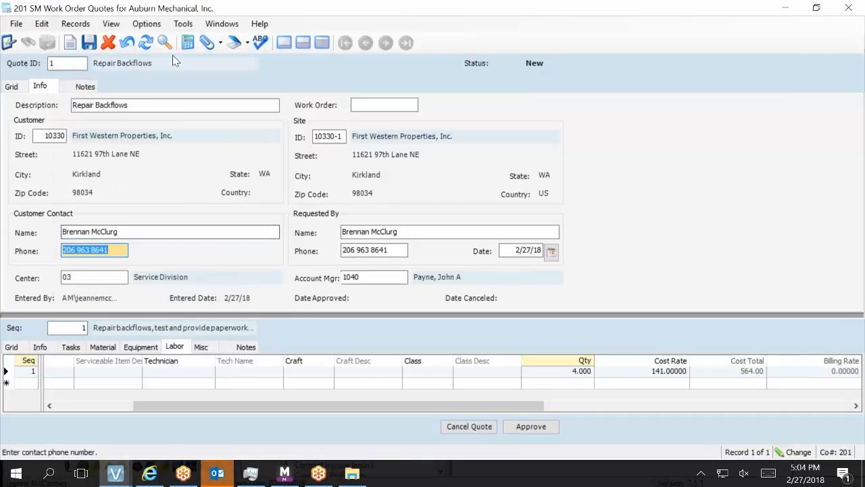
left_click(88, 45)
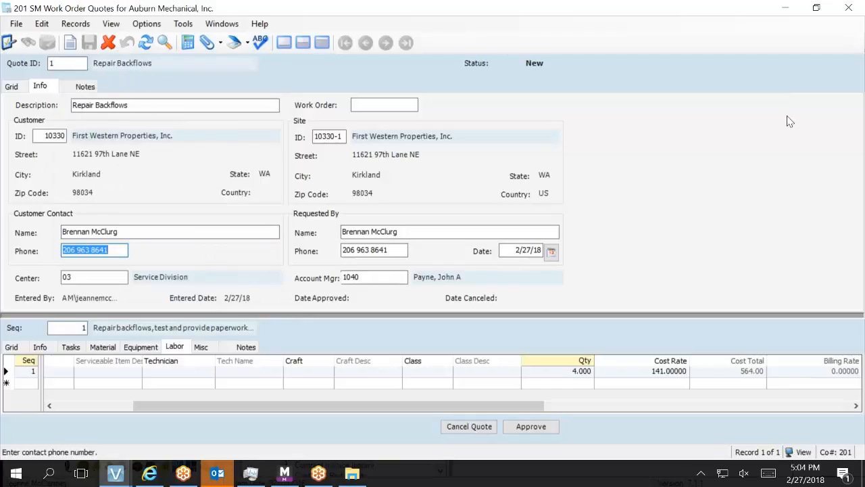
left_click(848, 8)
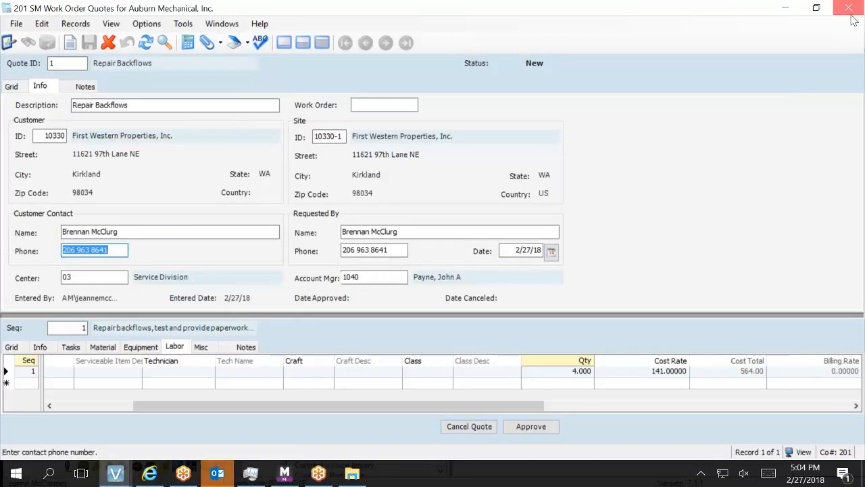
Close the Vista Main Menu and Proposals windows, log out of Management Suite, and close Internet Explorer.
left_click(849, 9)
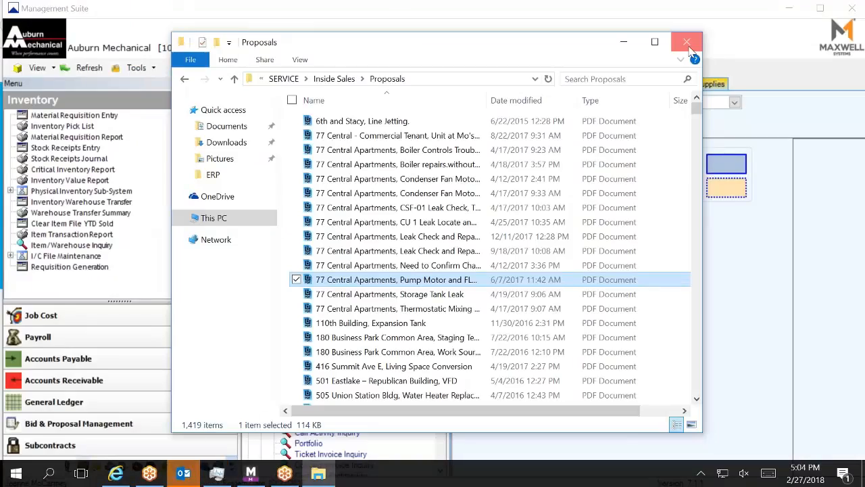
left_click(687, 44)
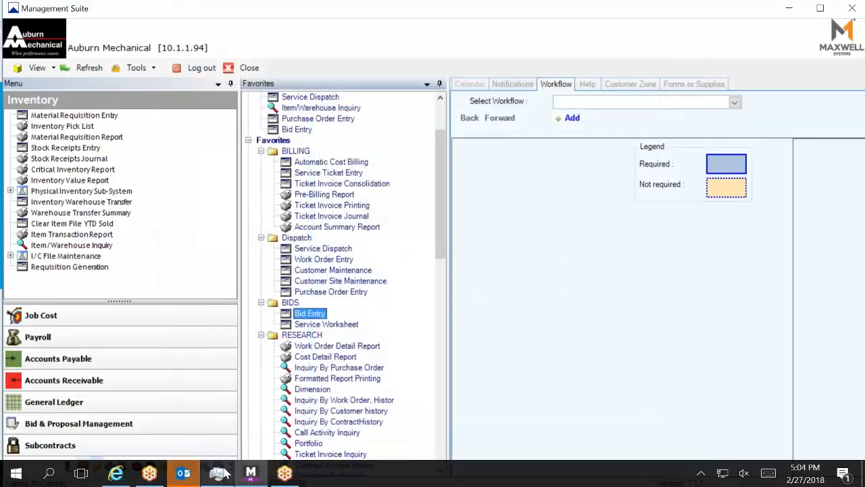
left_click(201, 67)
left_click(399, 257)
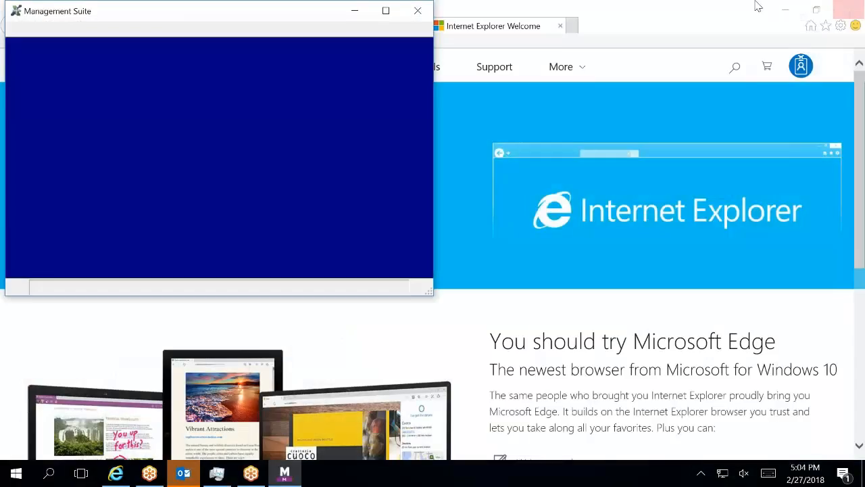
left_click(849, 9)
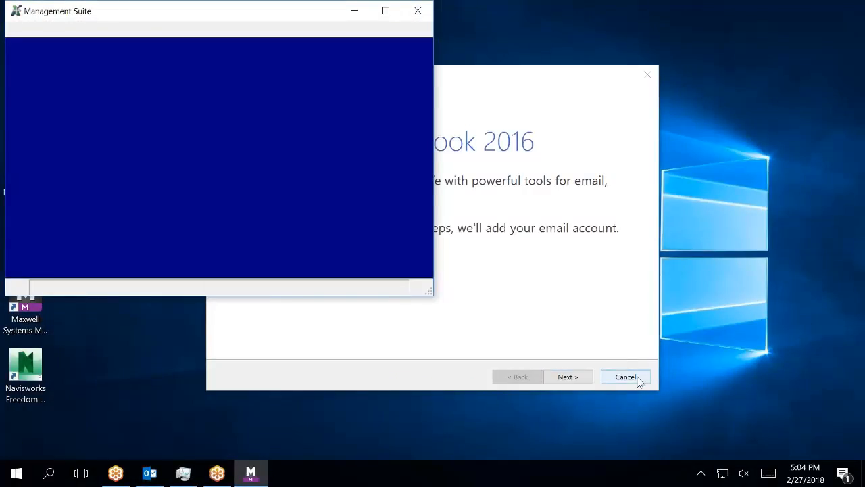
Cancel the Management Suite logon, exit the unfinished Outlook 2016 setup, and close Task Manager.
left_click(637, 379)
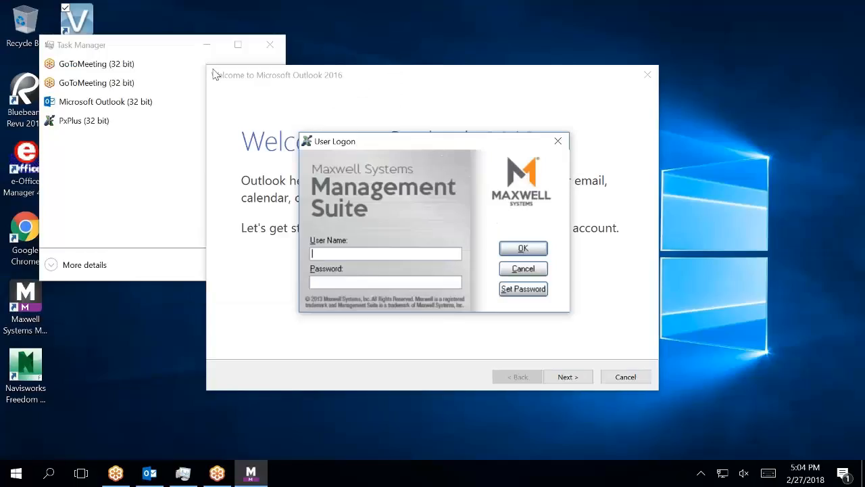
left_click(508, 270)
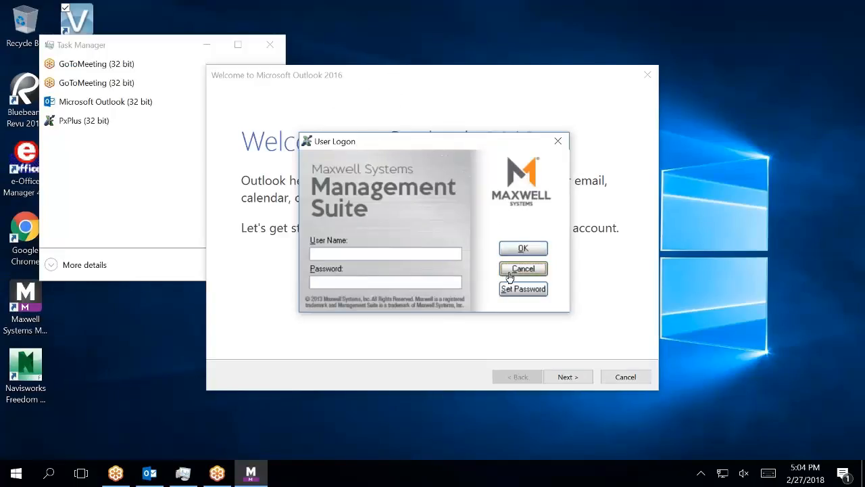
left_click(626, 377)
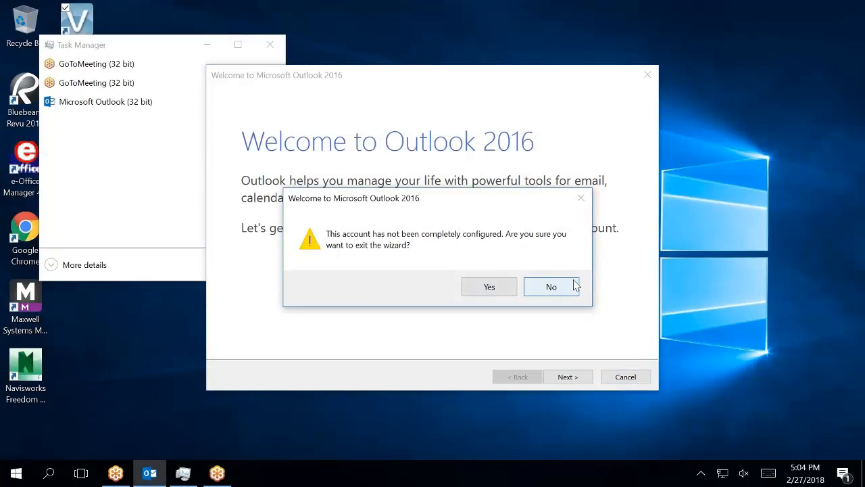
left_click(494, 294)
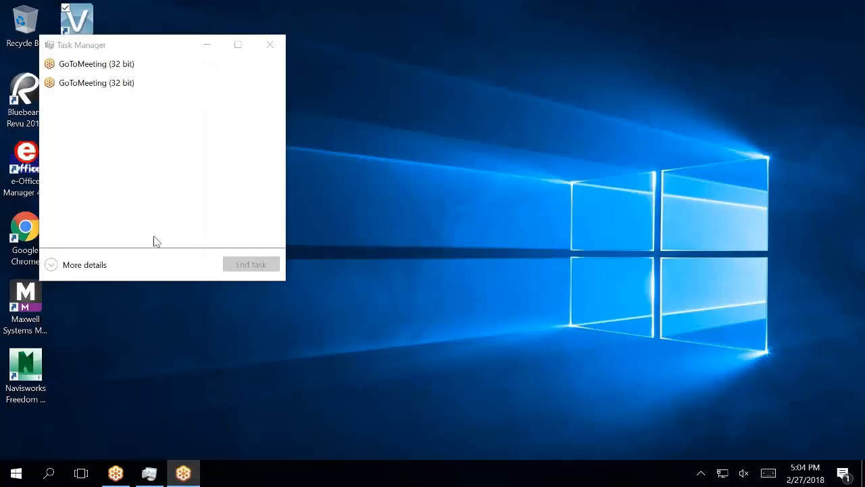
left_click(271, 45)
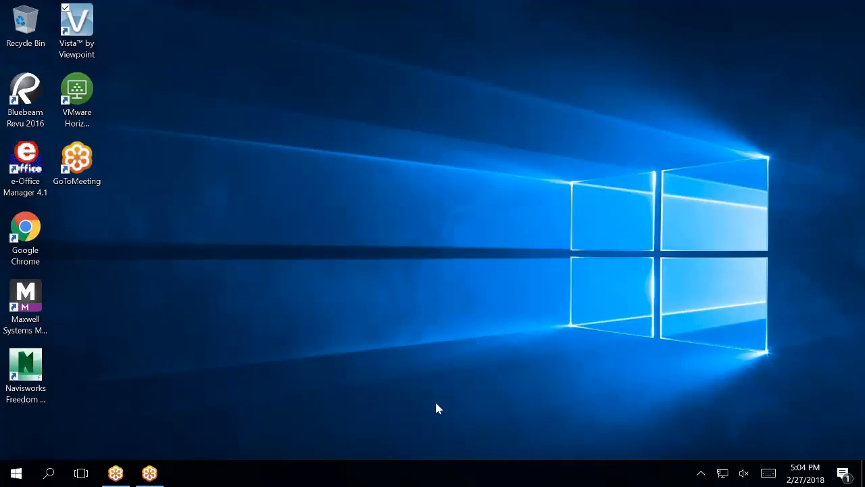
mouse_move(149, 473)
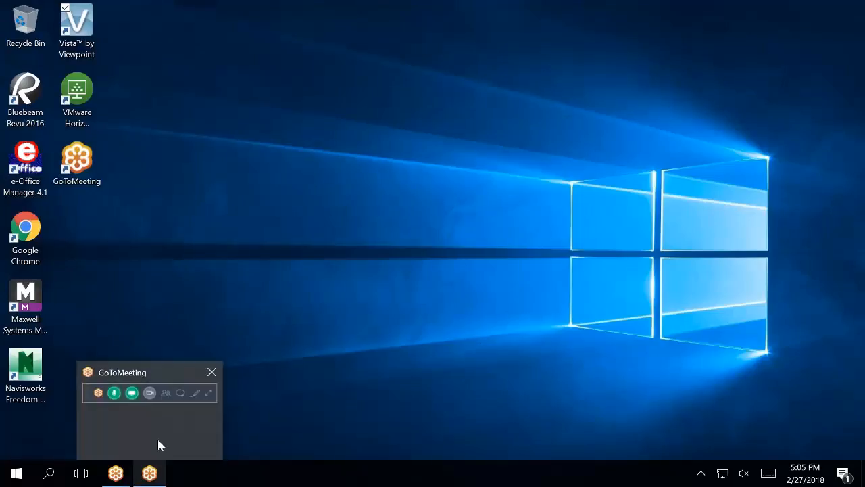